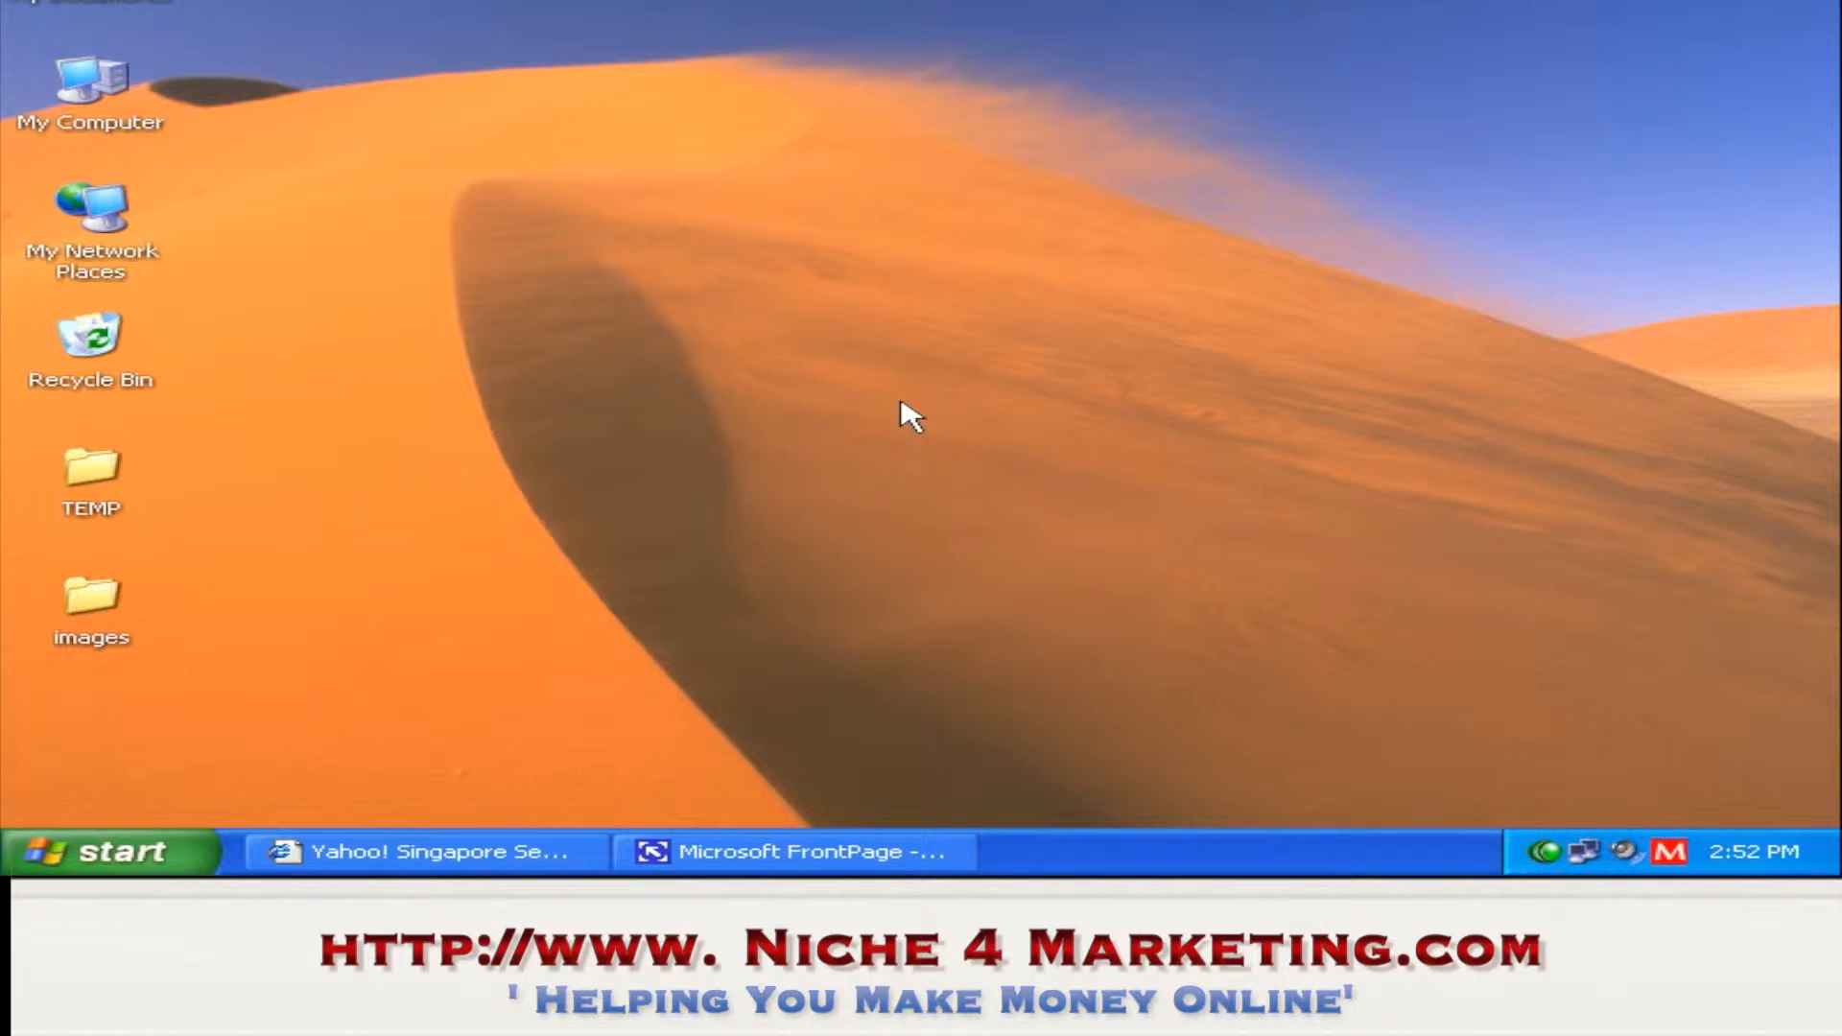
- Create a new folder named website on the desktop
right_click(698, 381)
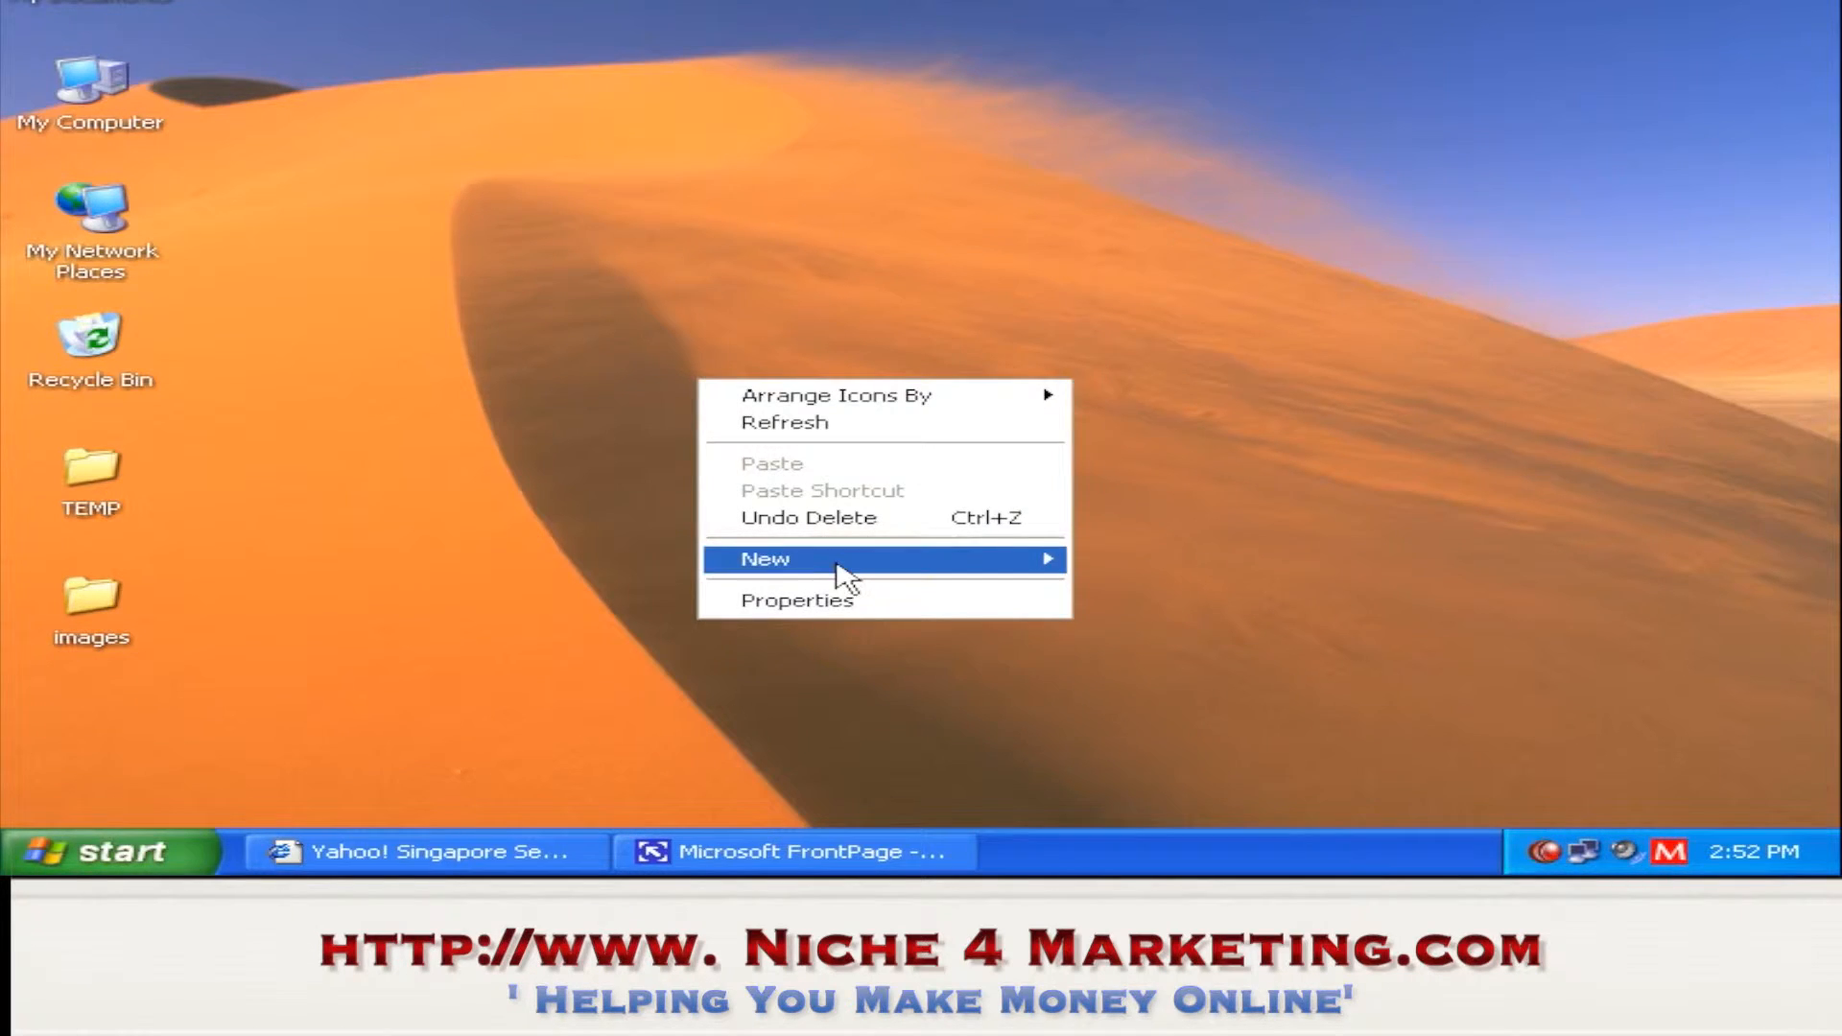
mouse_move(835, 565)
click(1327, 247)
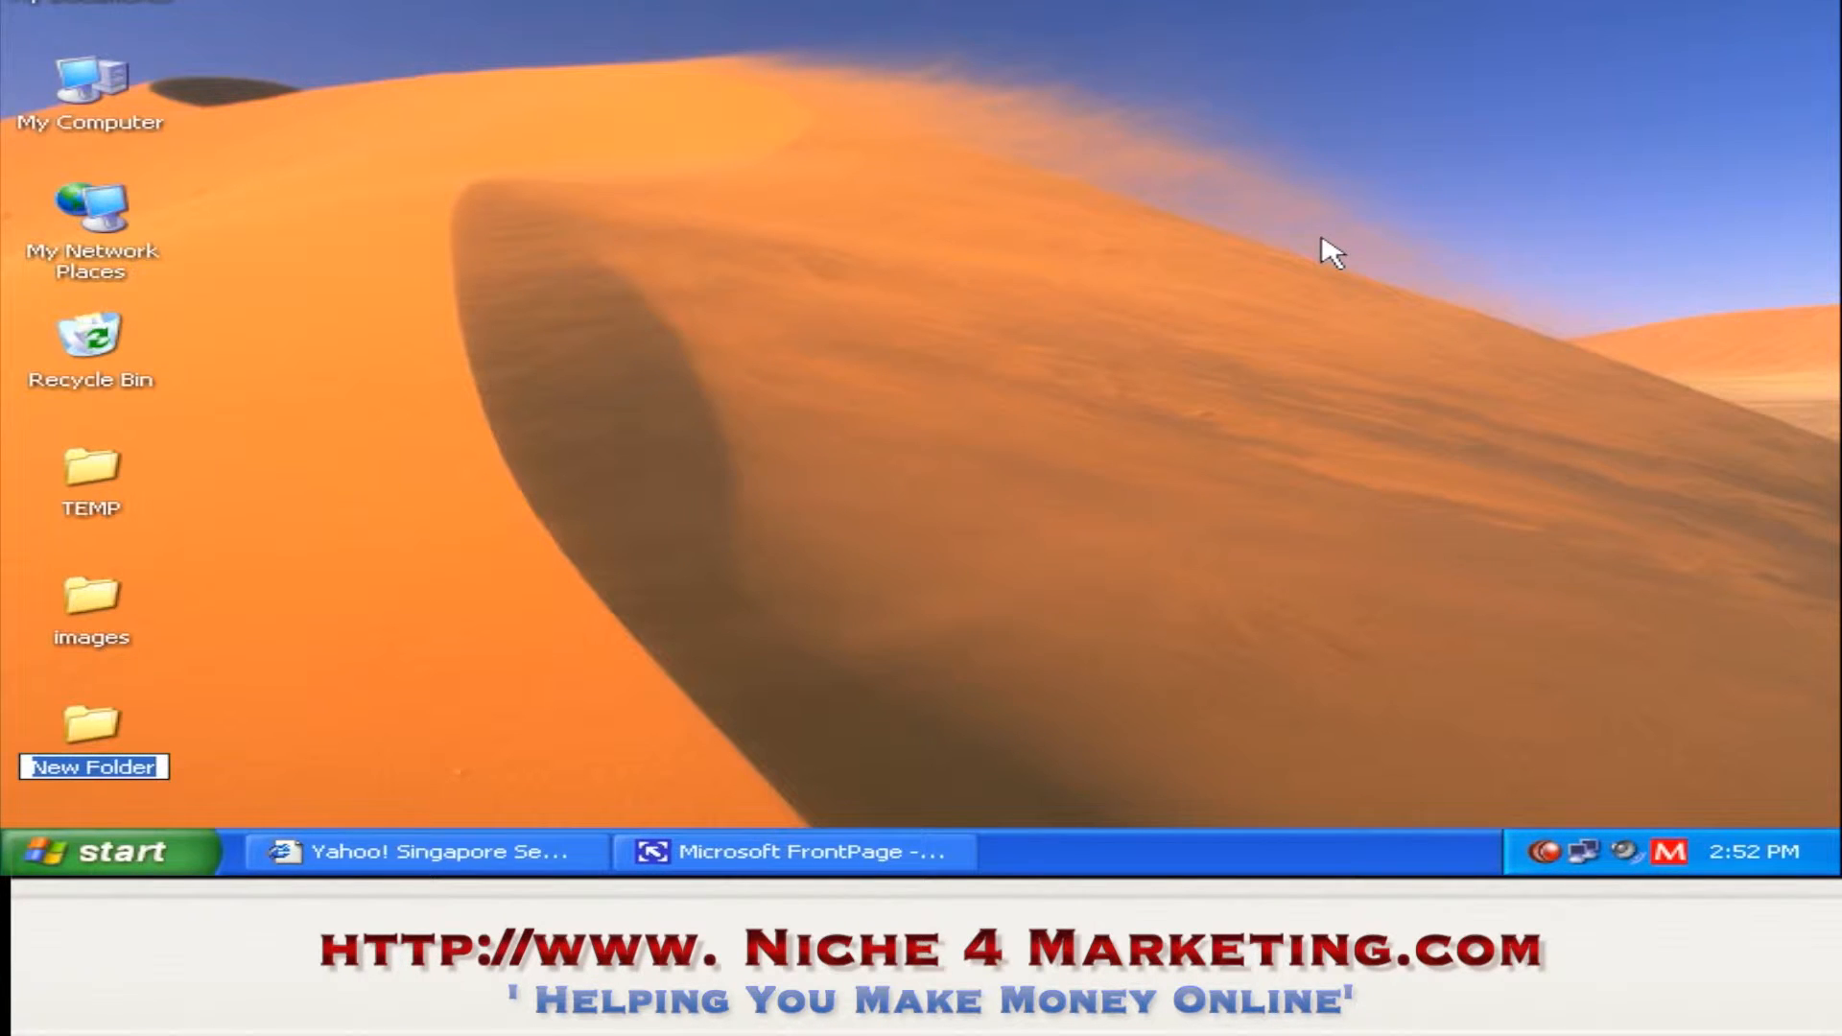
text(website)
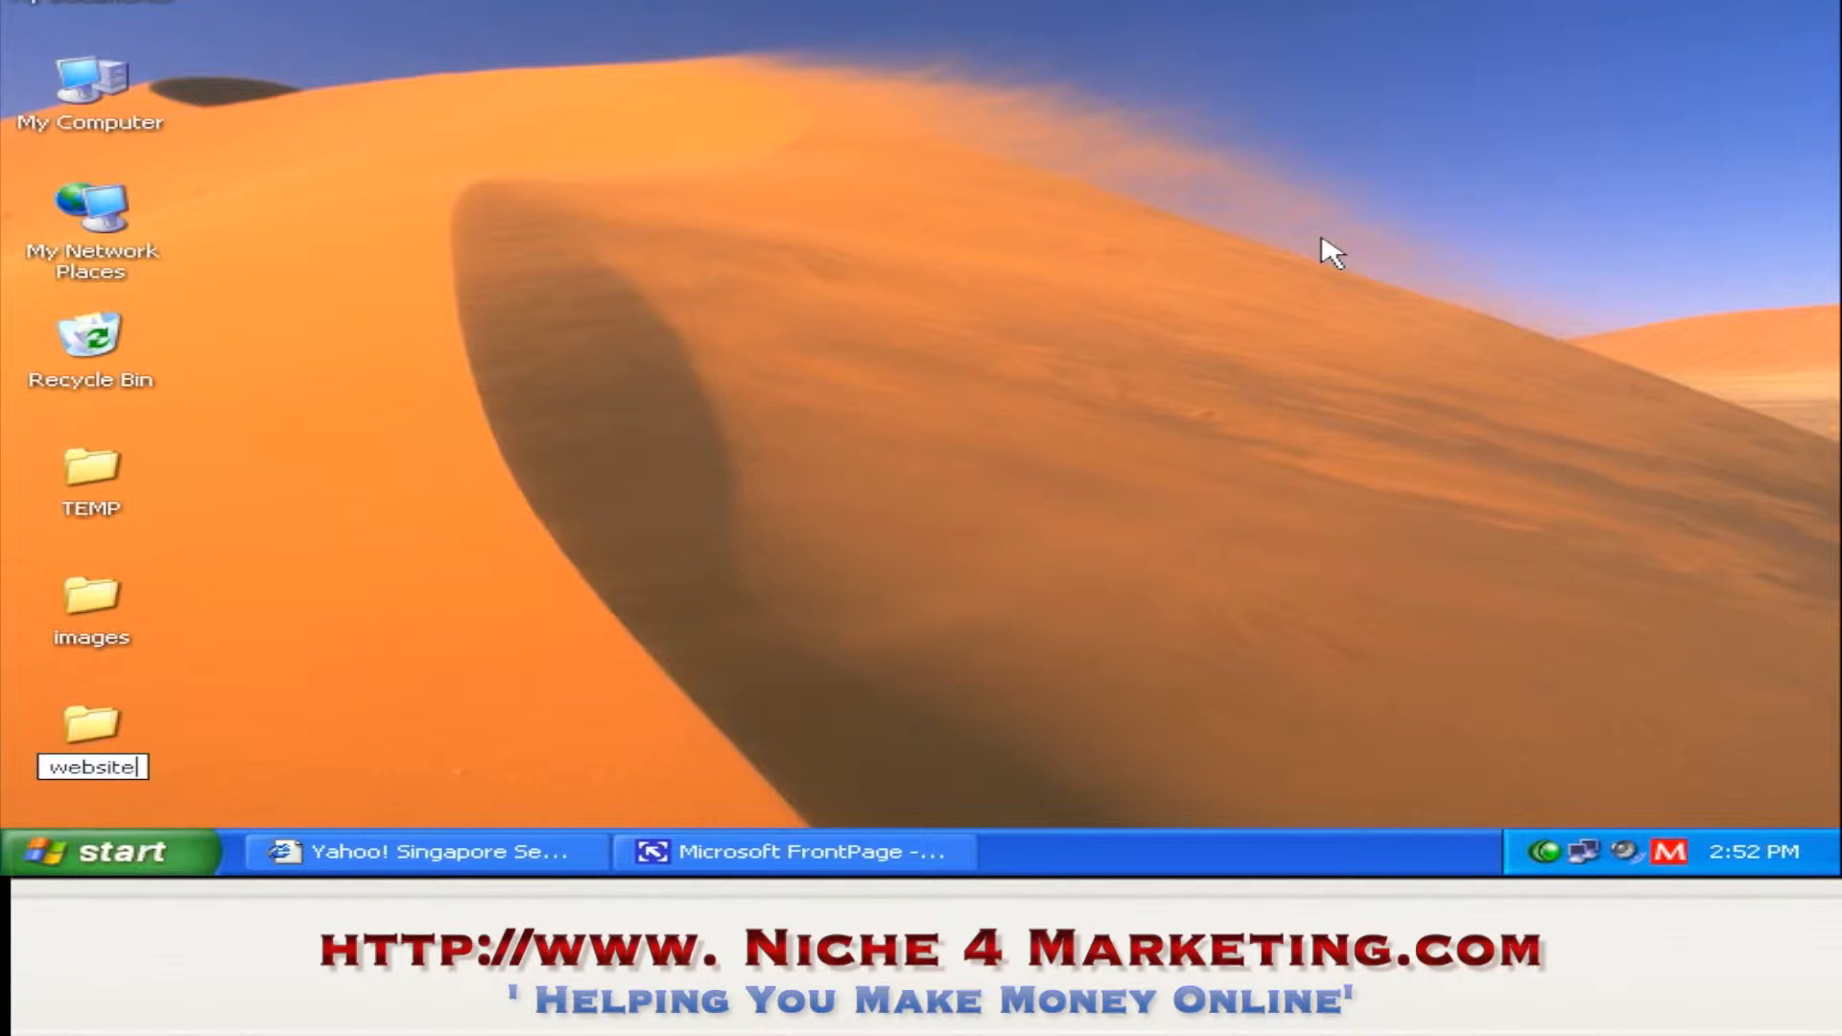
key(Return)
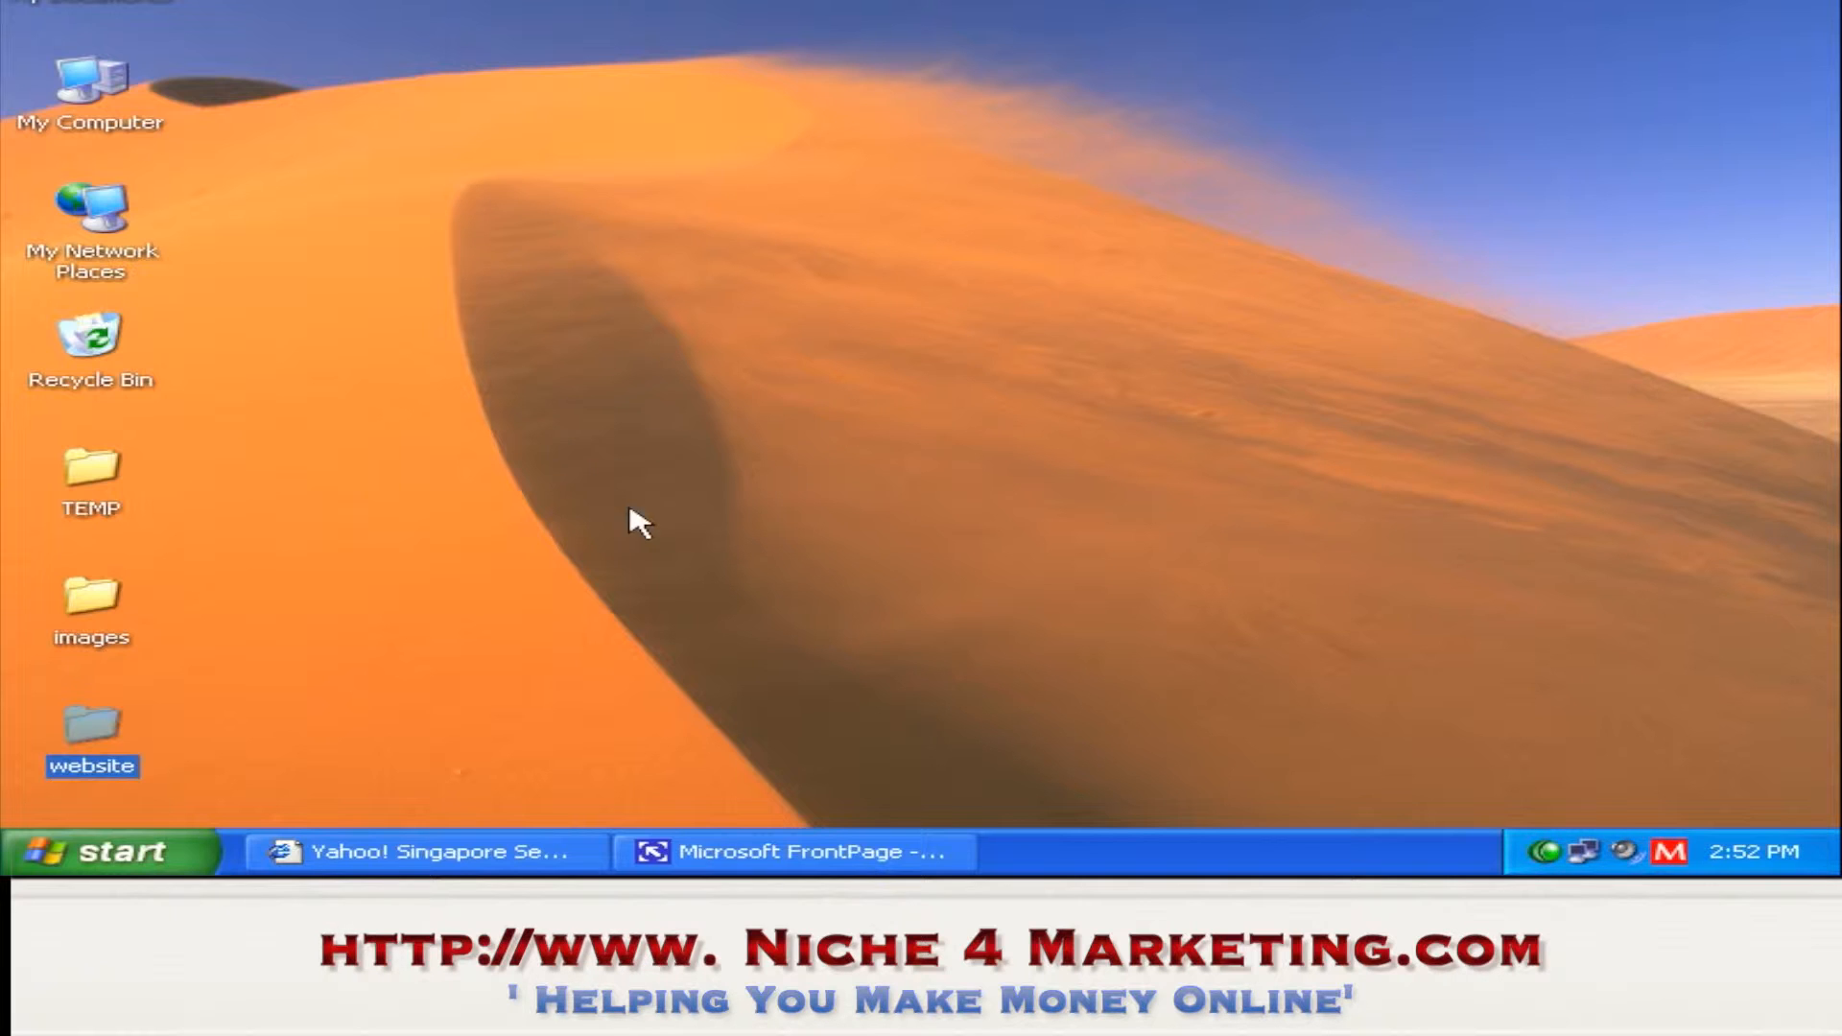
click(440, 523)
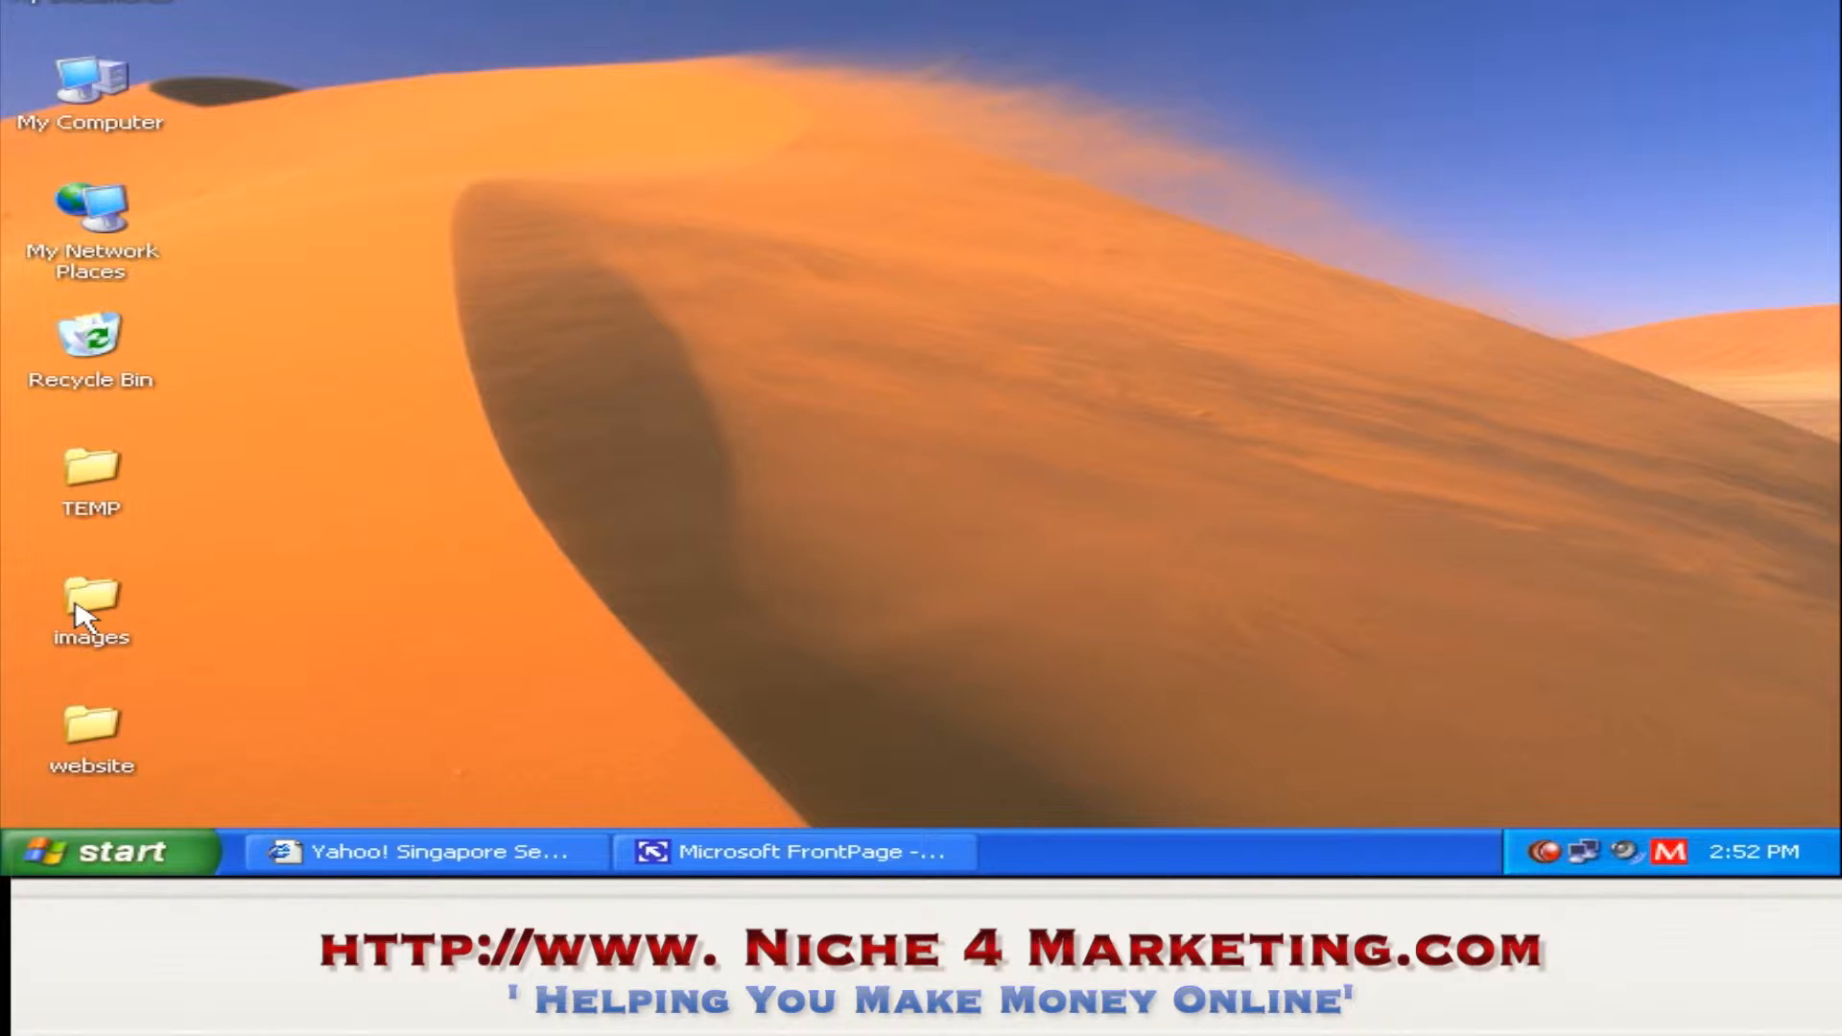
- Look through the pictures in the desktop's images folder and close it again
double_click(76, 608)
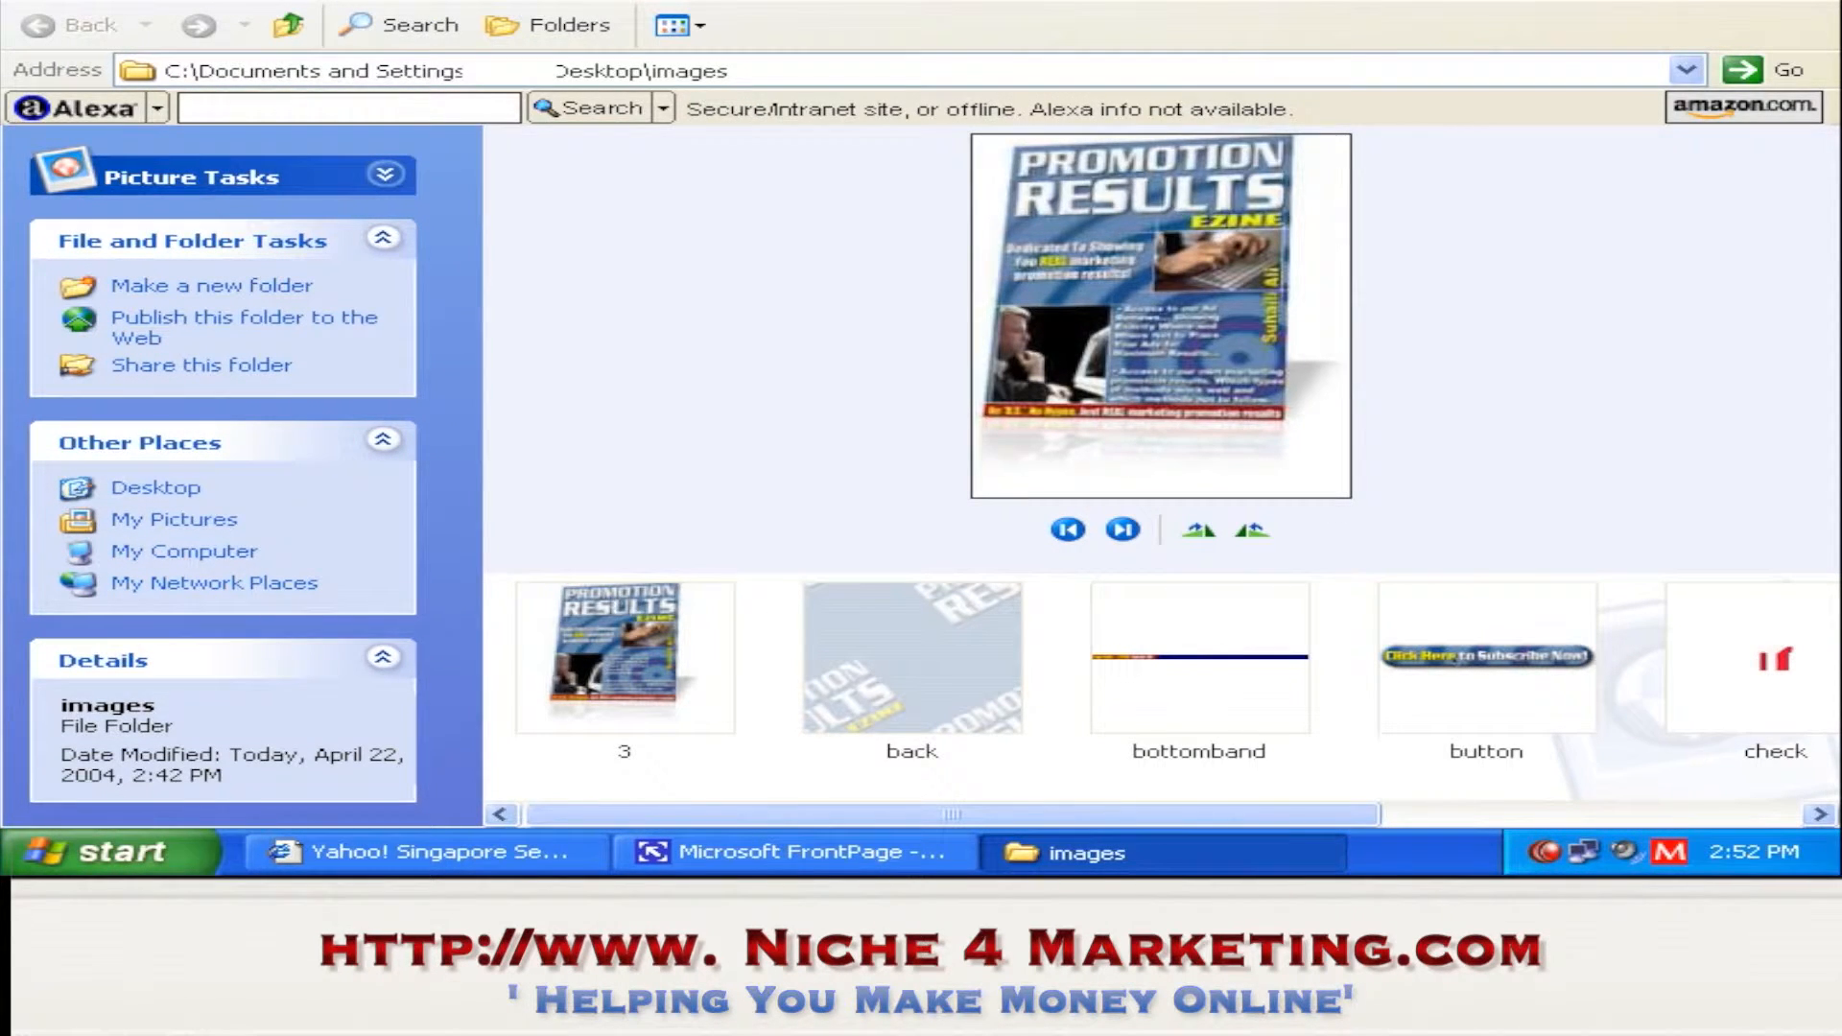
click(1819, 1)
click(182, 614)
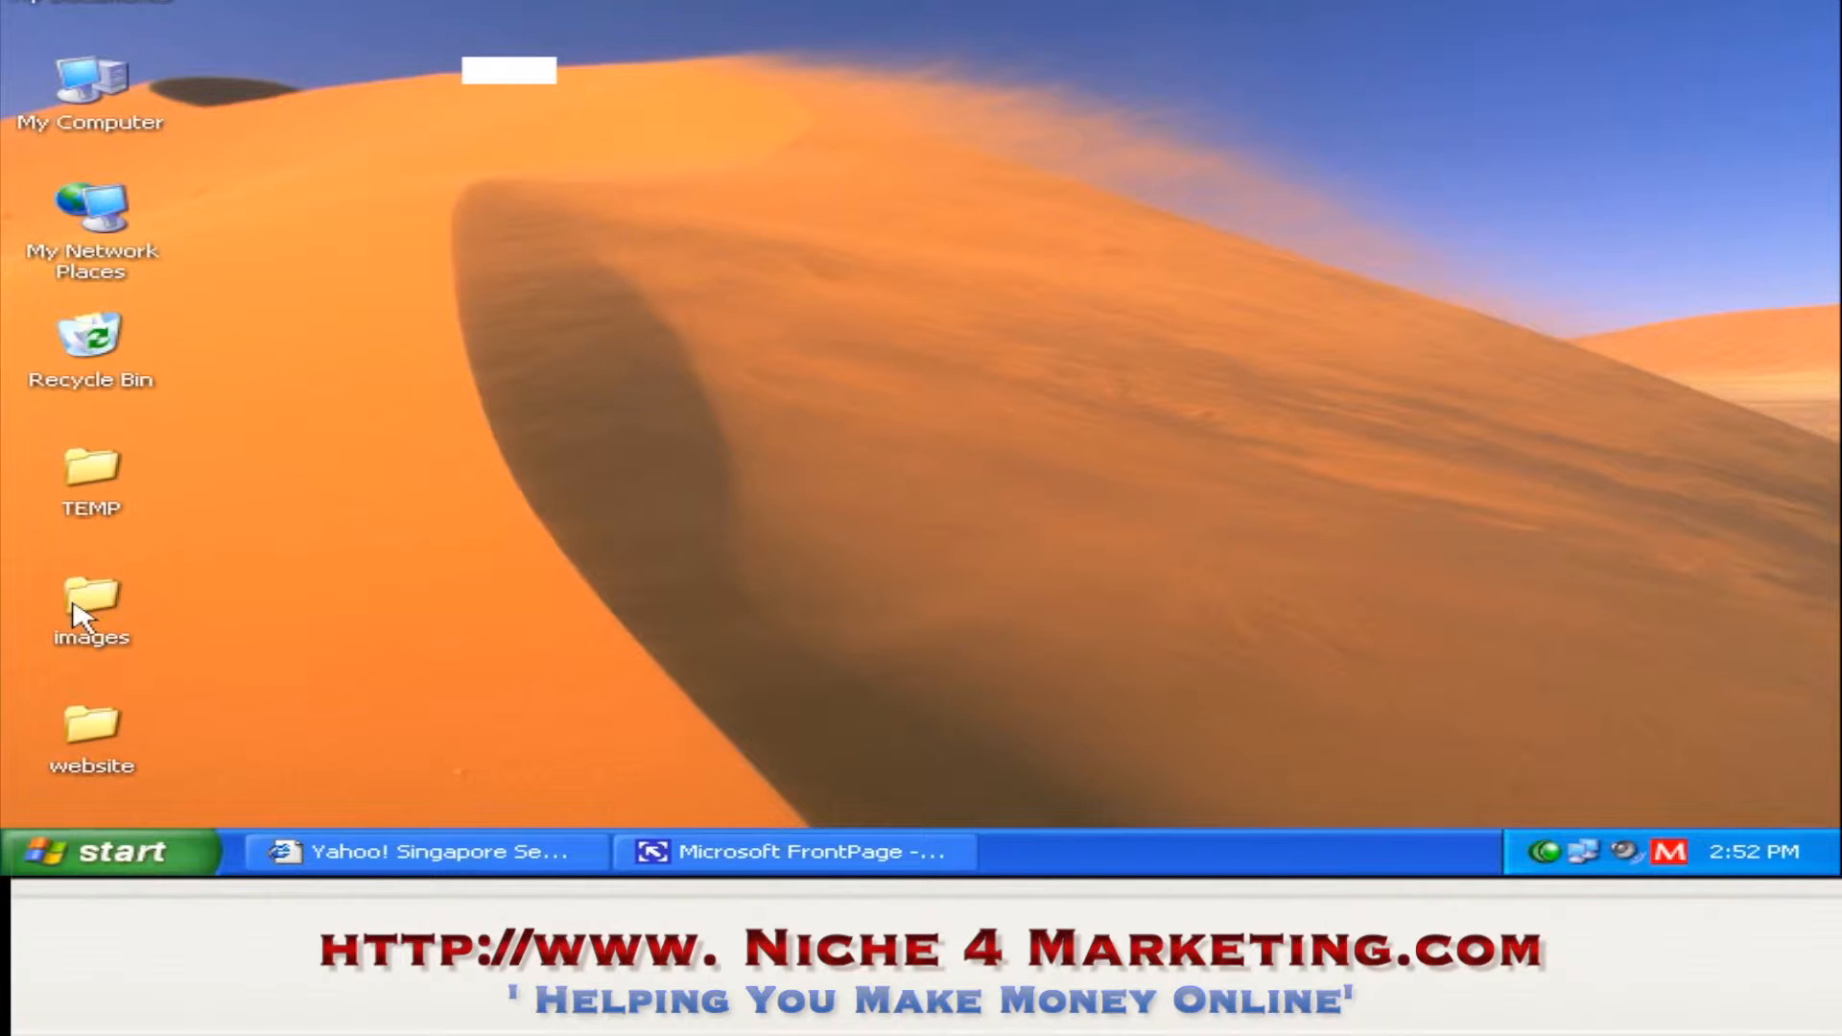
- Move the images folder into the website folder and check that folder's contents
ctrl+click(112, 737)
drag(102, 722, 80, 752)
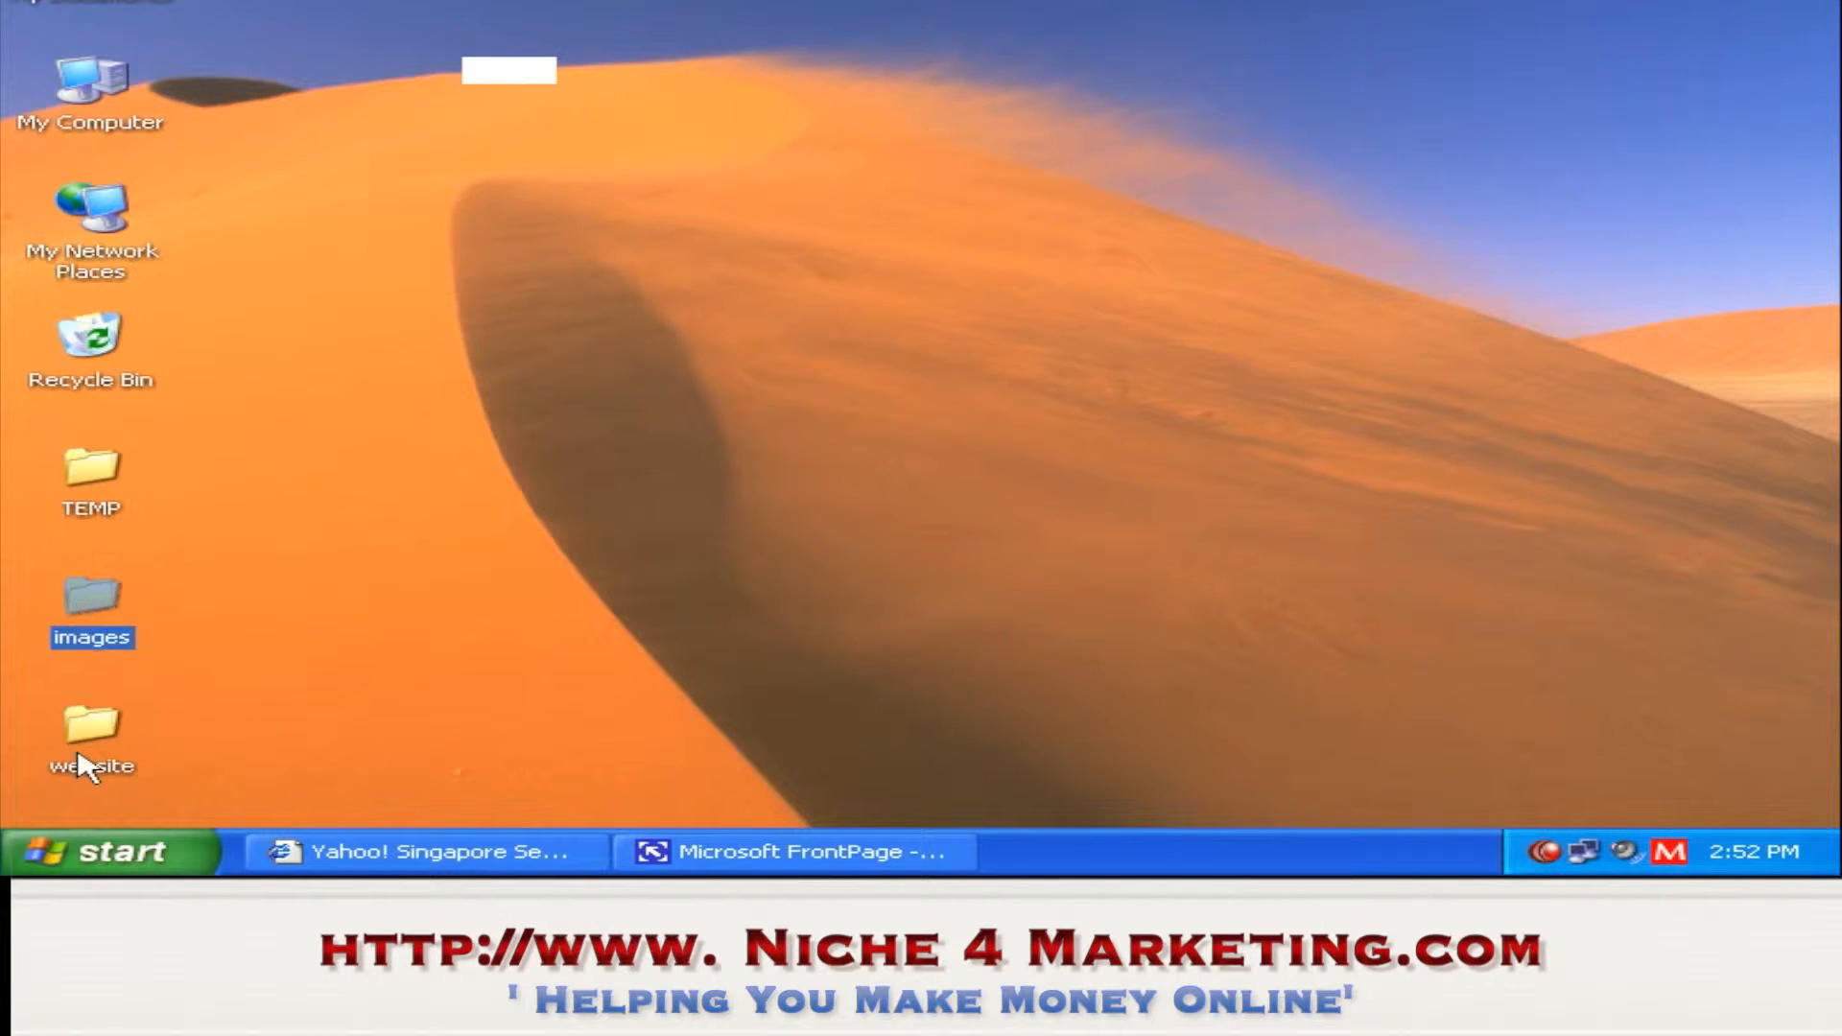
double_click(105, 620)
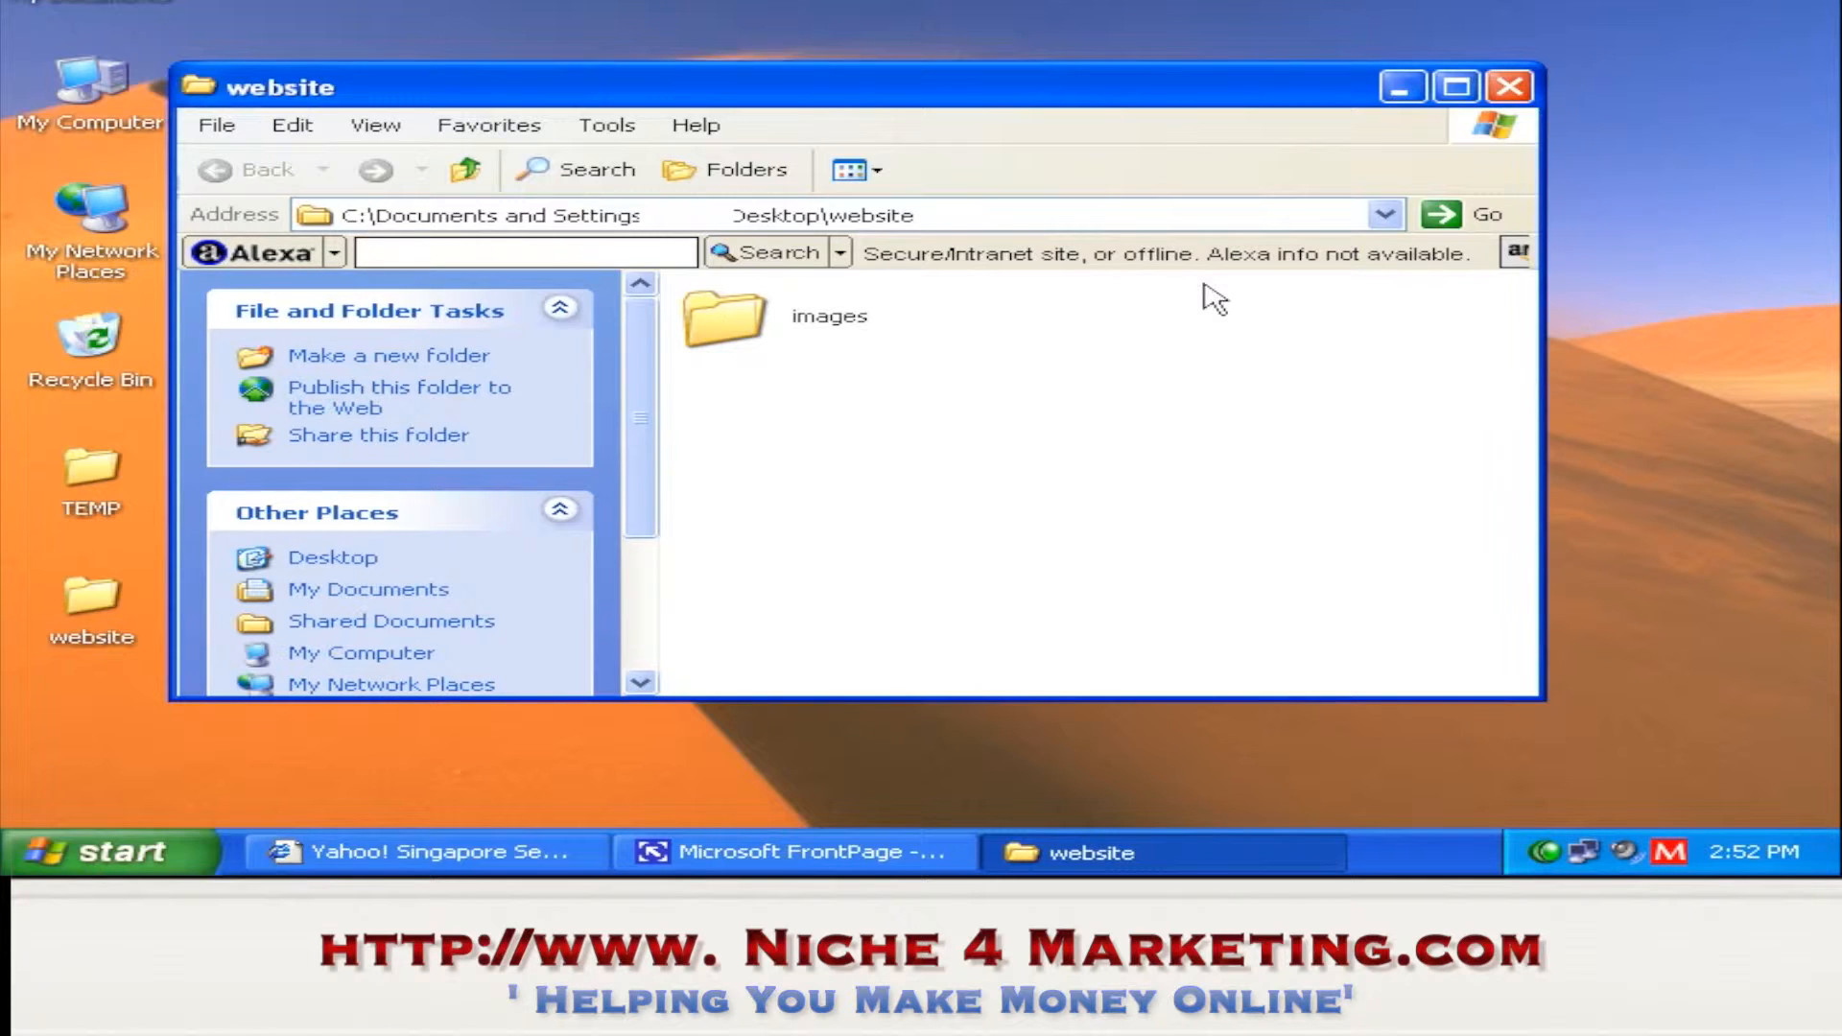
click(1511, 86)
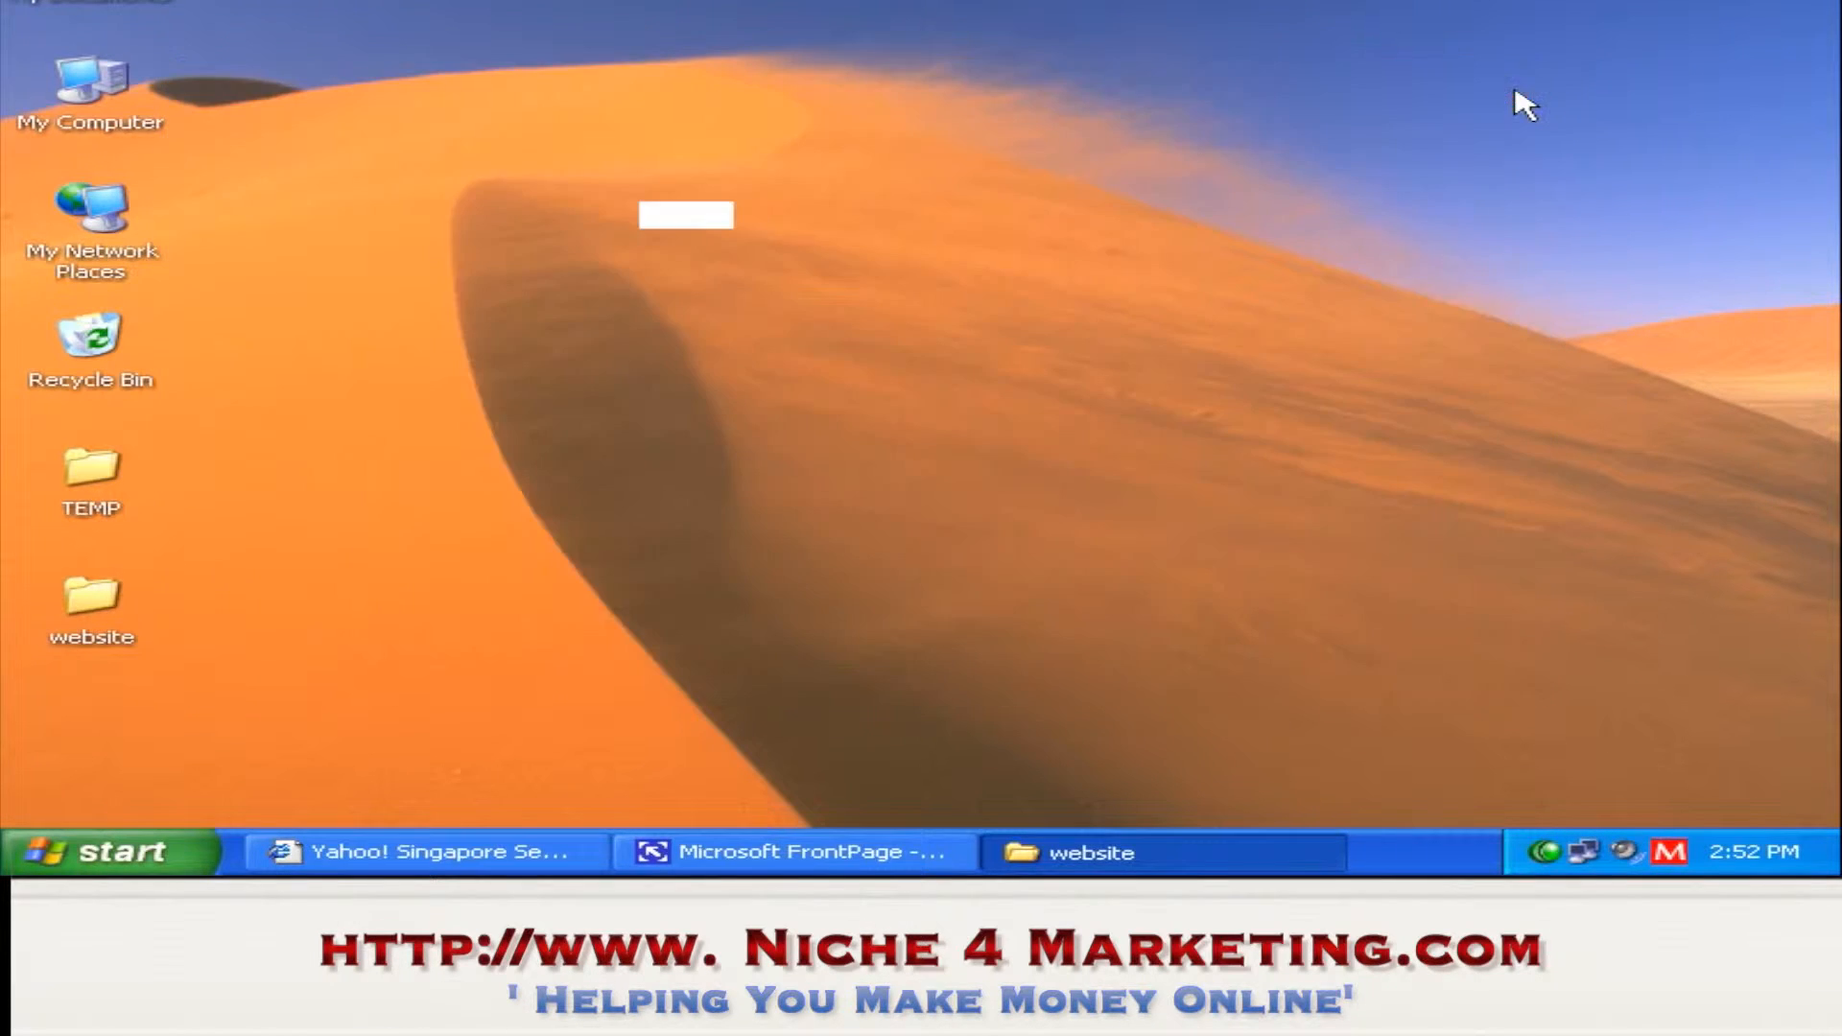
- Switch to Microsoft FrontPage and give new_page_1.htm the background picture back from the images folder
click(854, 862)
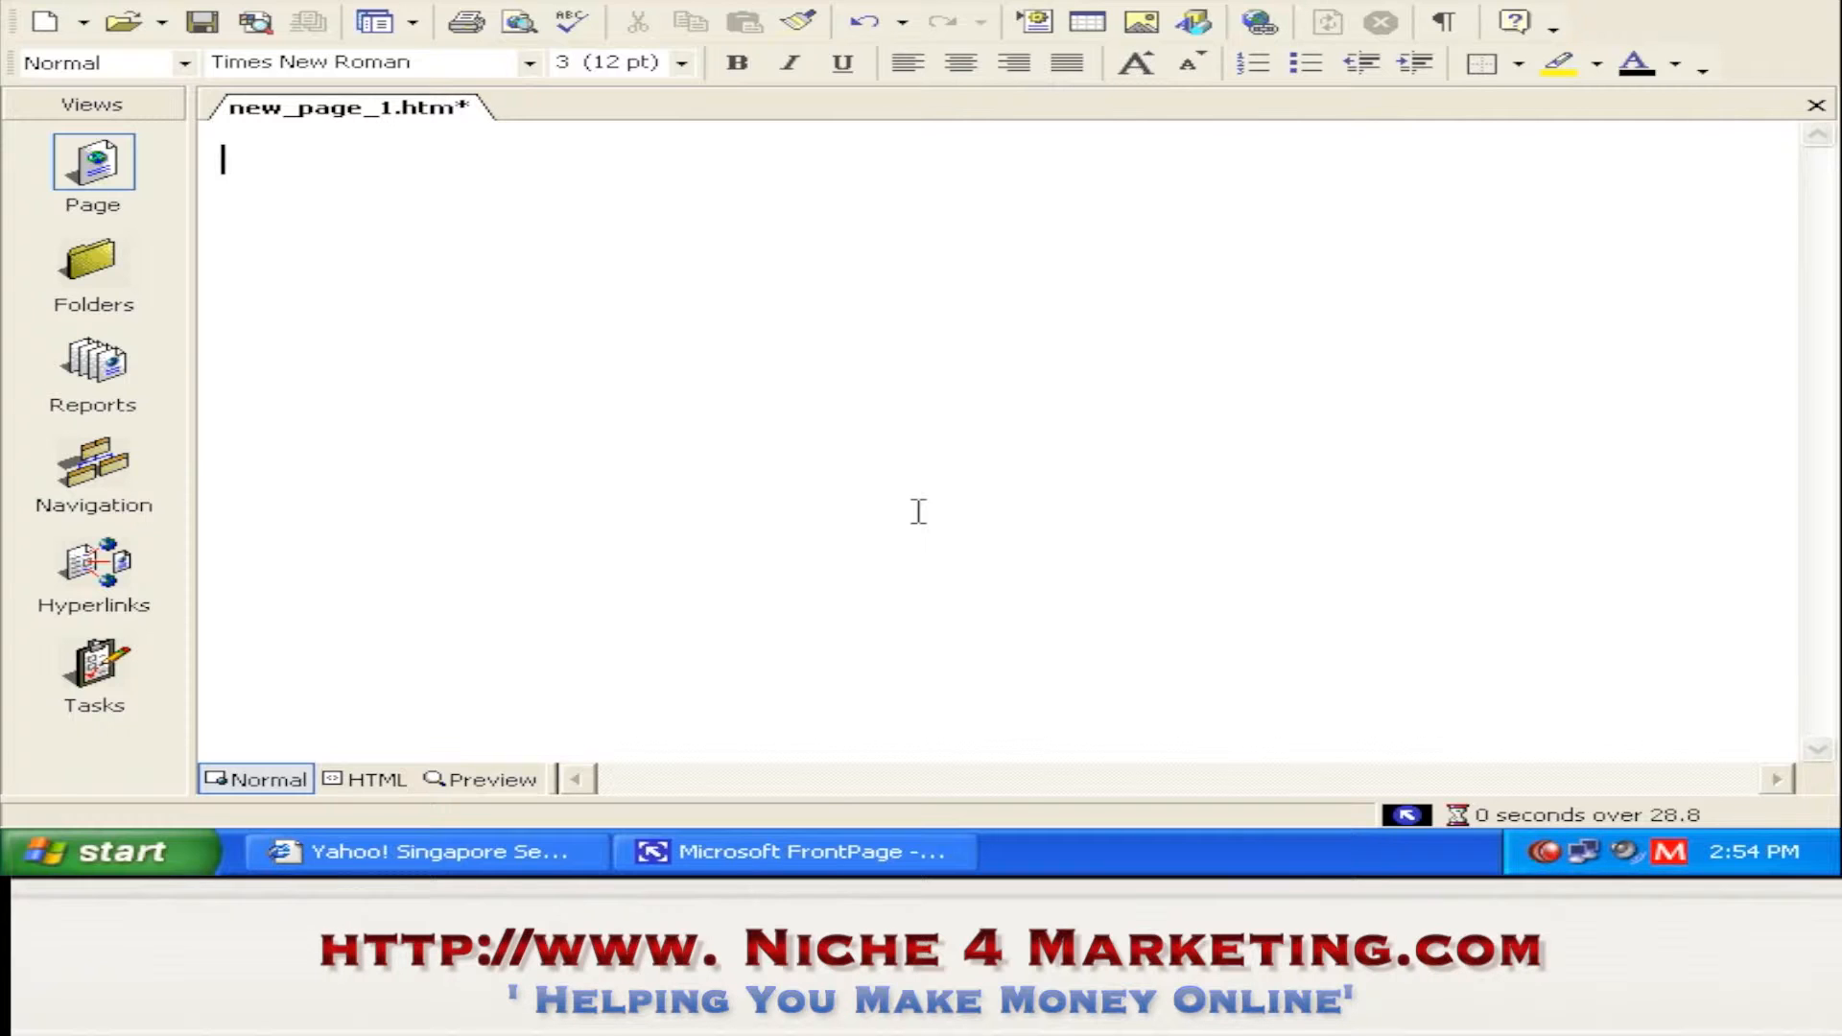
click(401, 2)
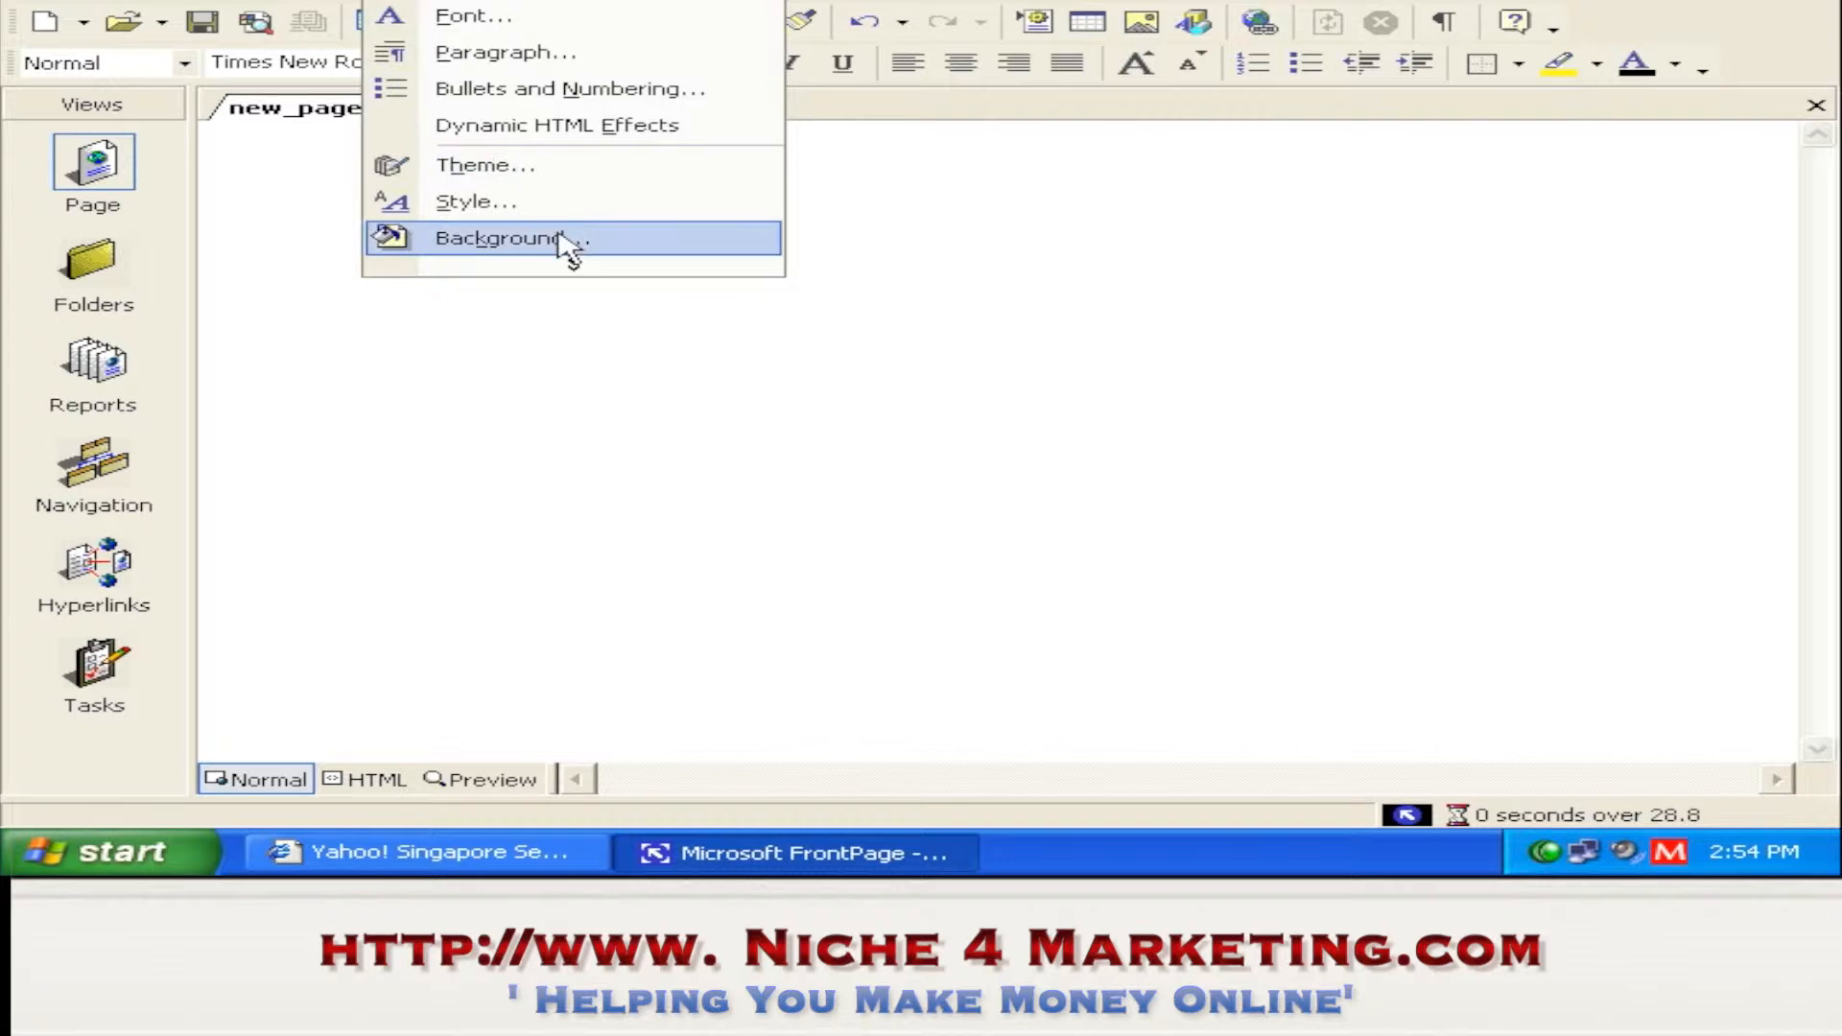
click(582, 252)
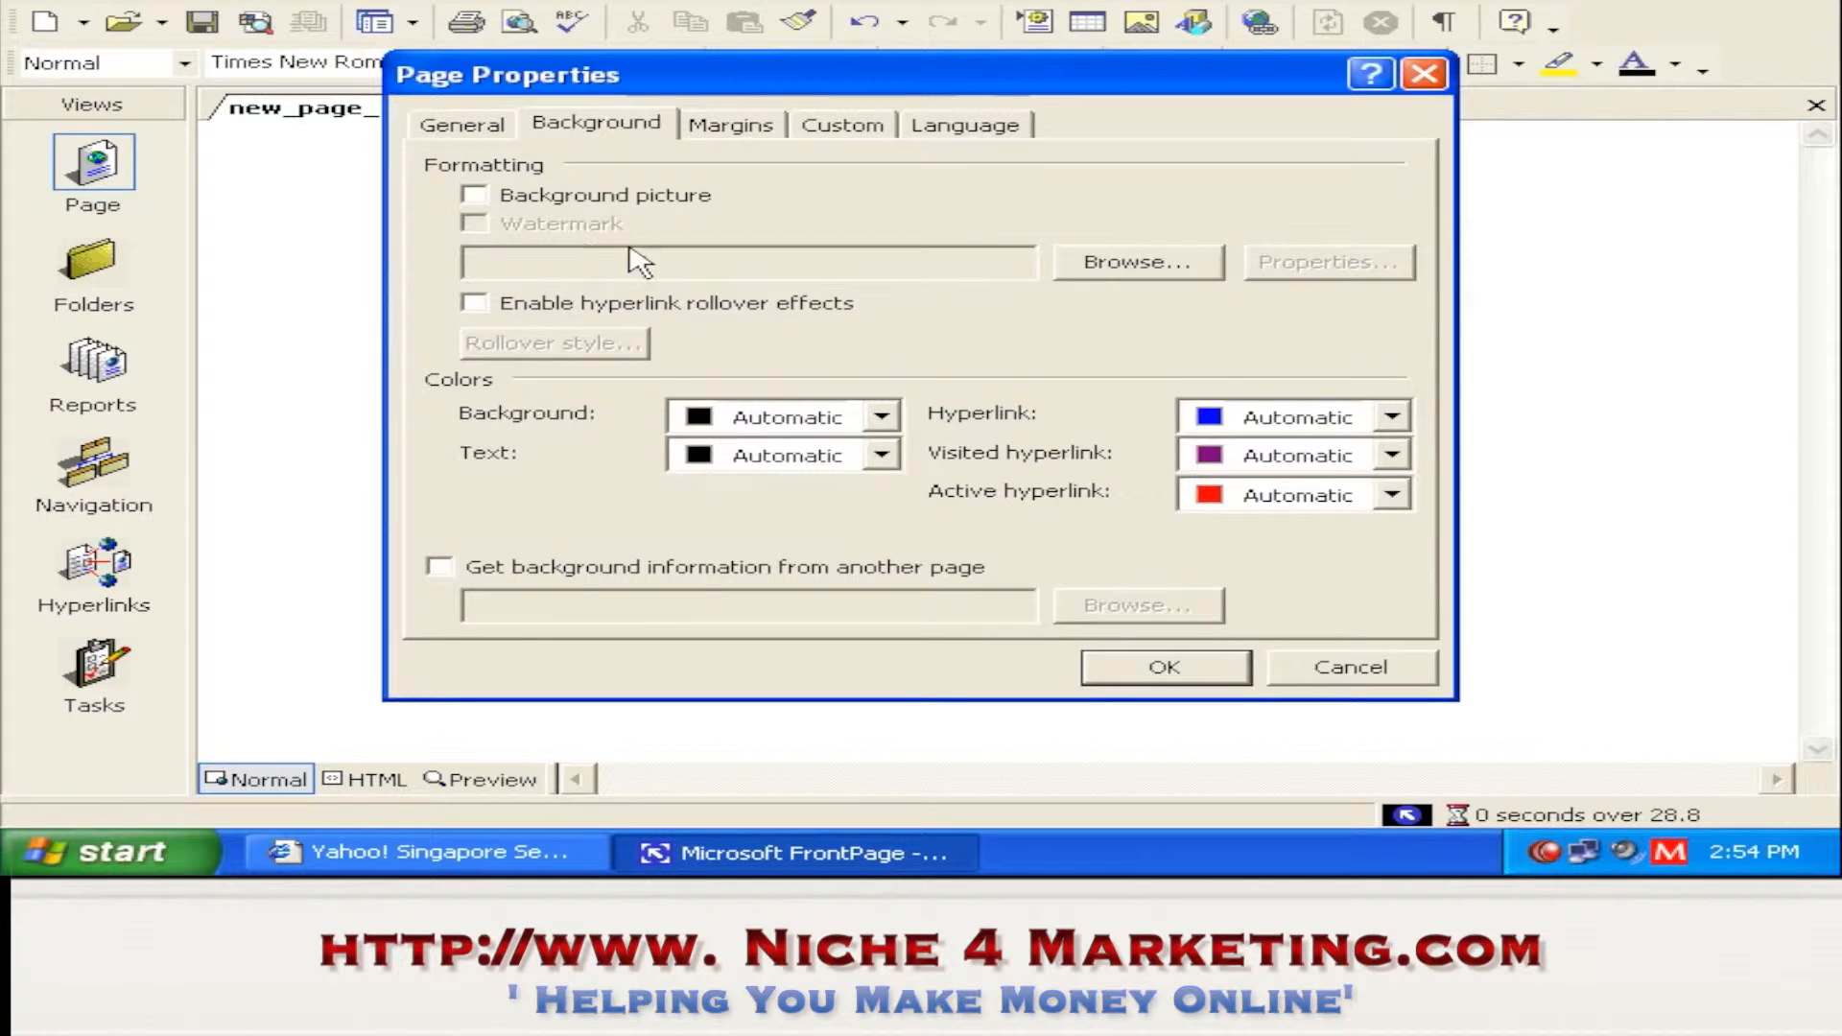
click(489, 192)
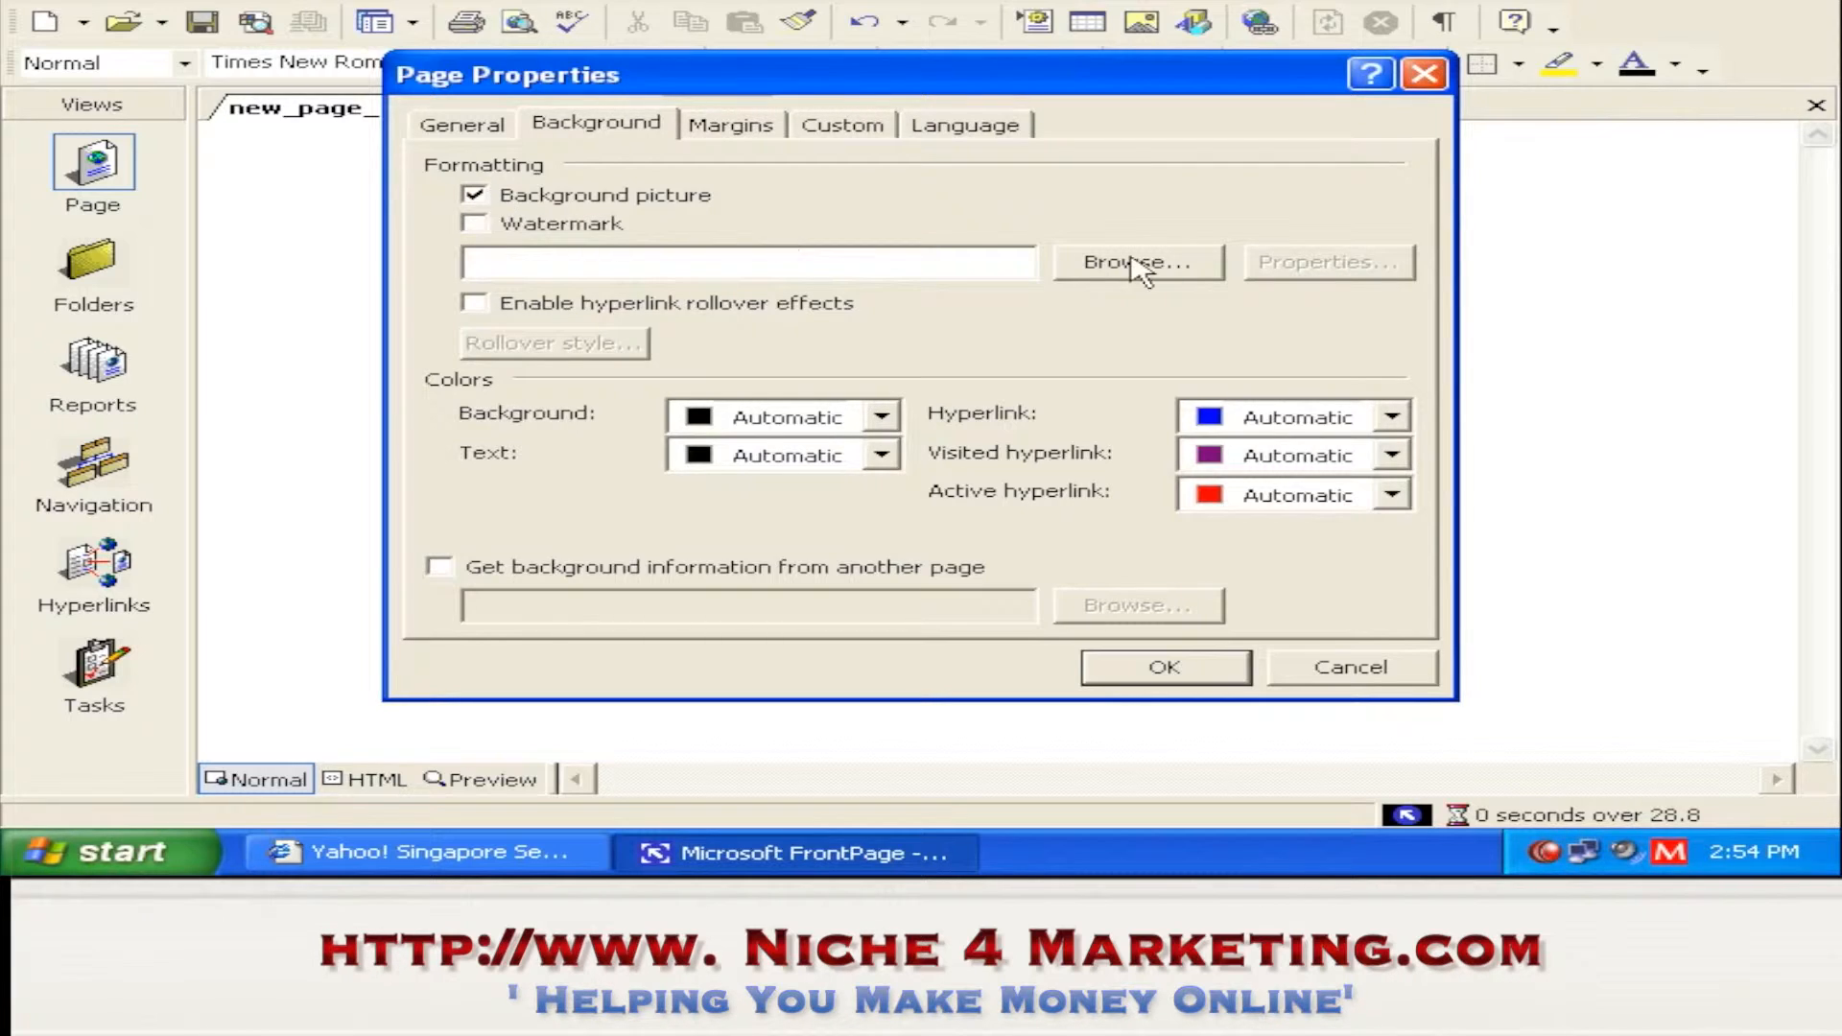
click(1166, 272)
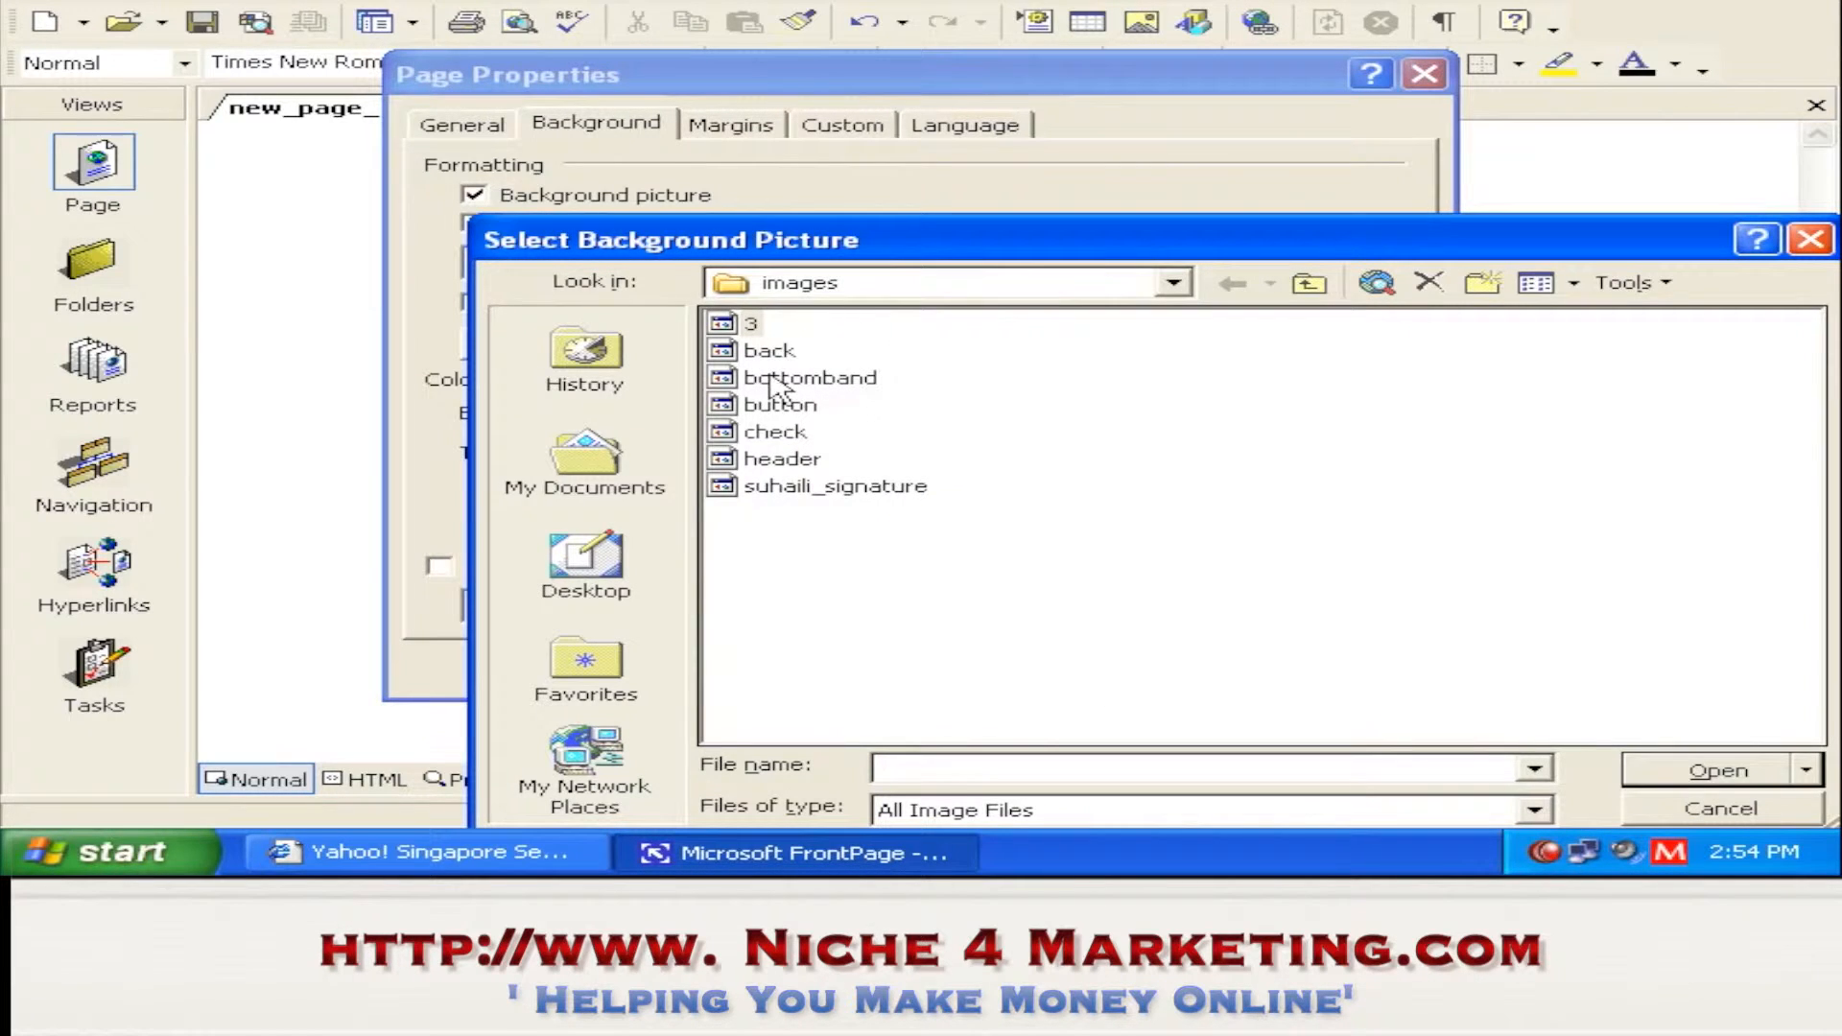
click(767, 351)
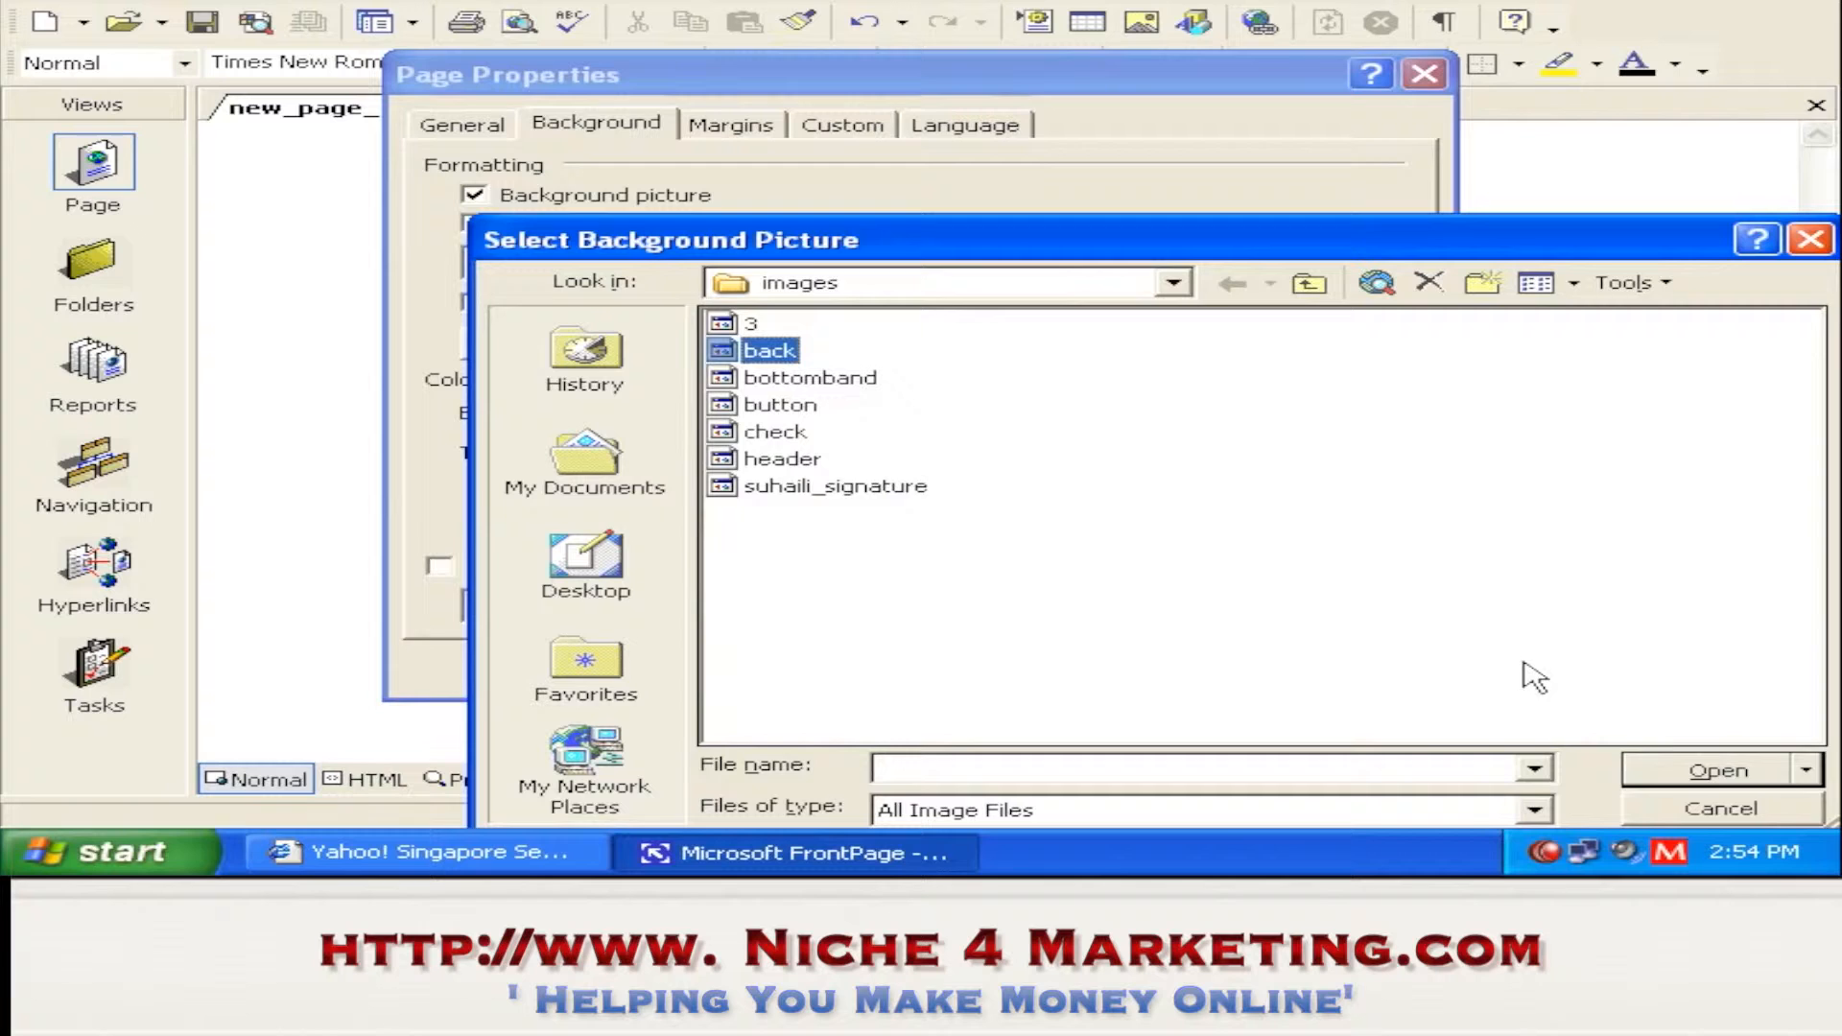
click(1679, 768)
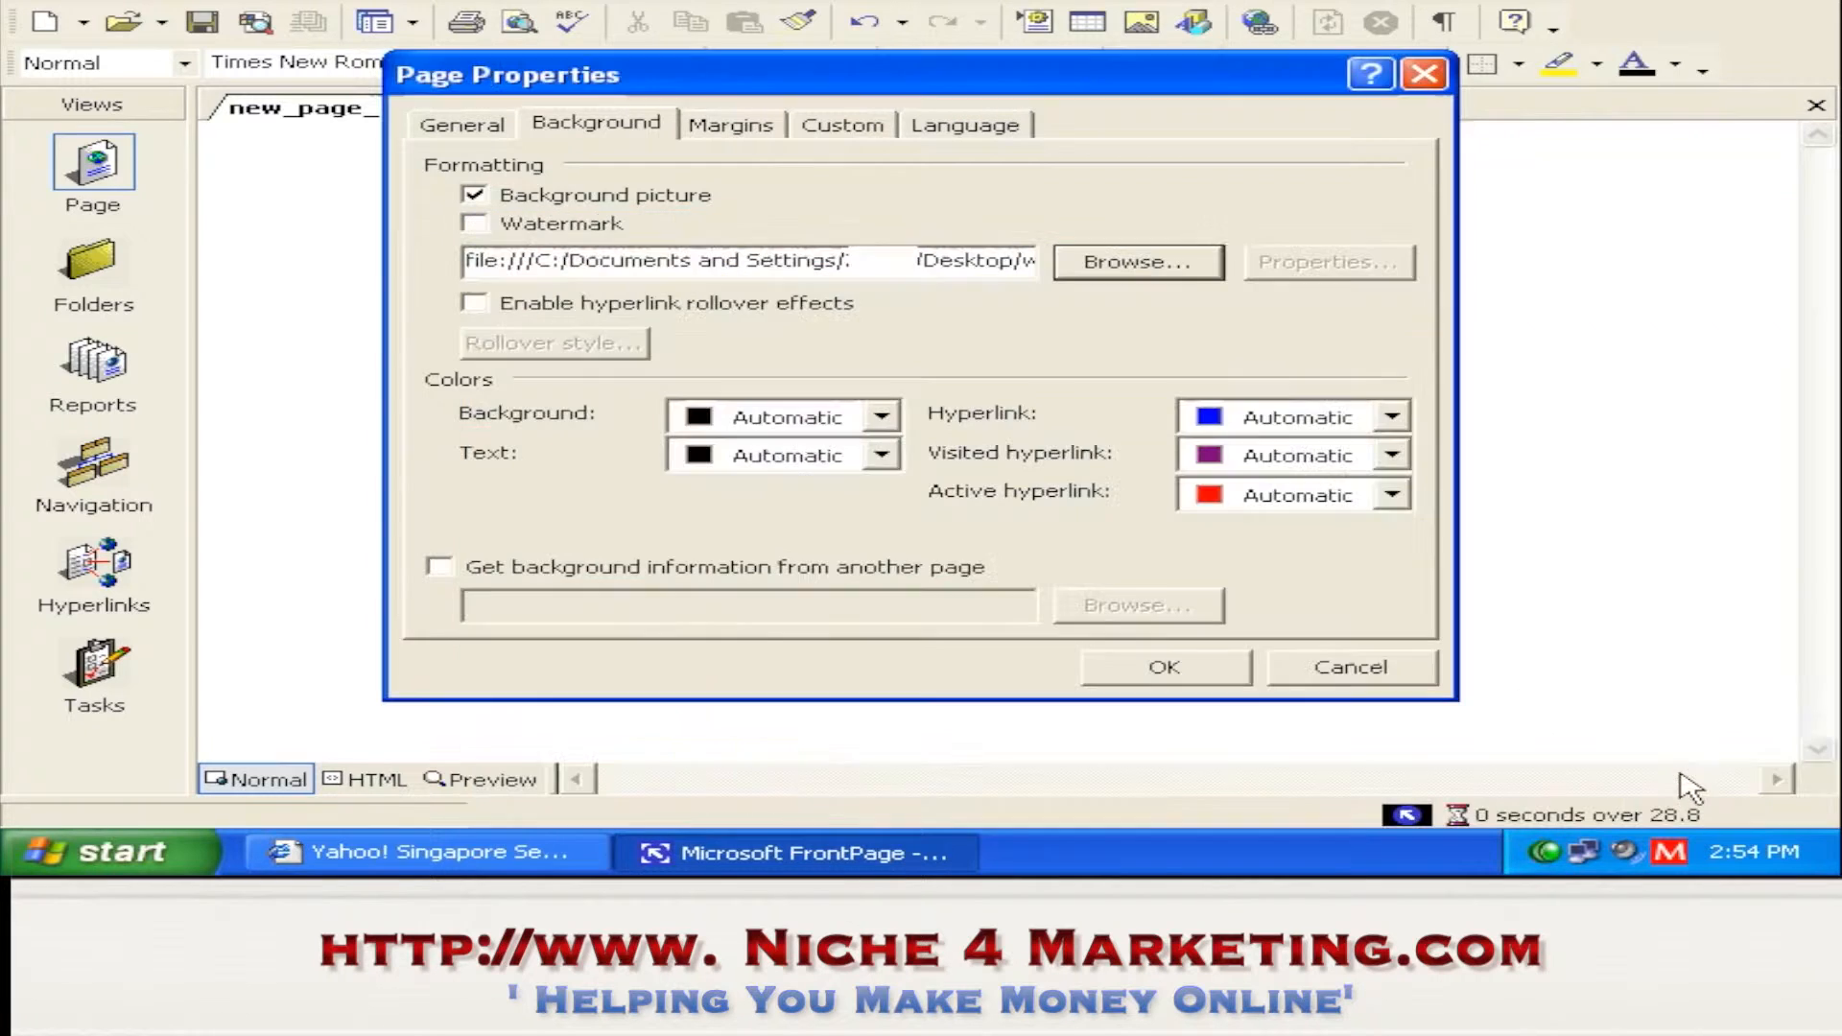
click(1172, 667)
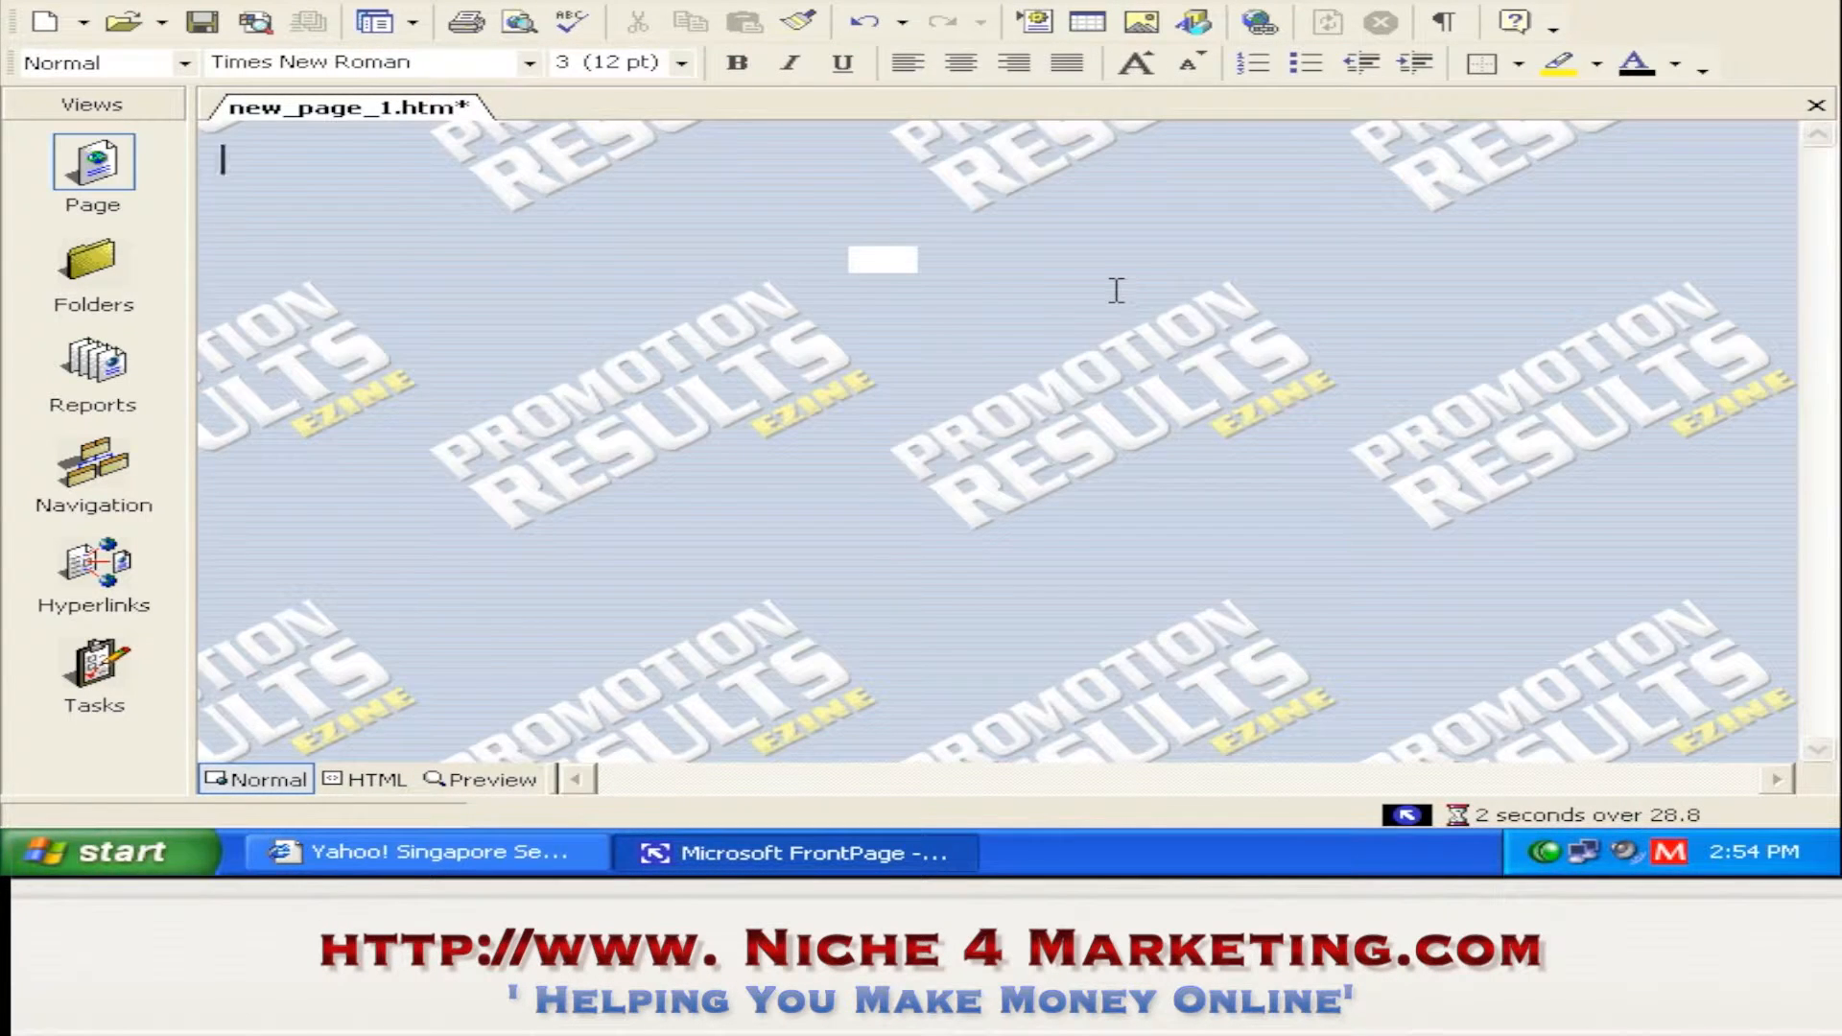
- Insert a centered table with 1 row and 1 column on the page, 85 percent wide with cell padding 15
key(Return)
click(247, 159)
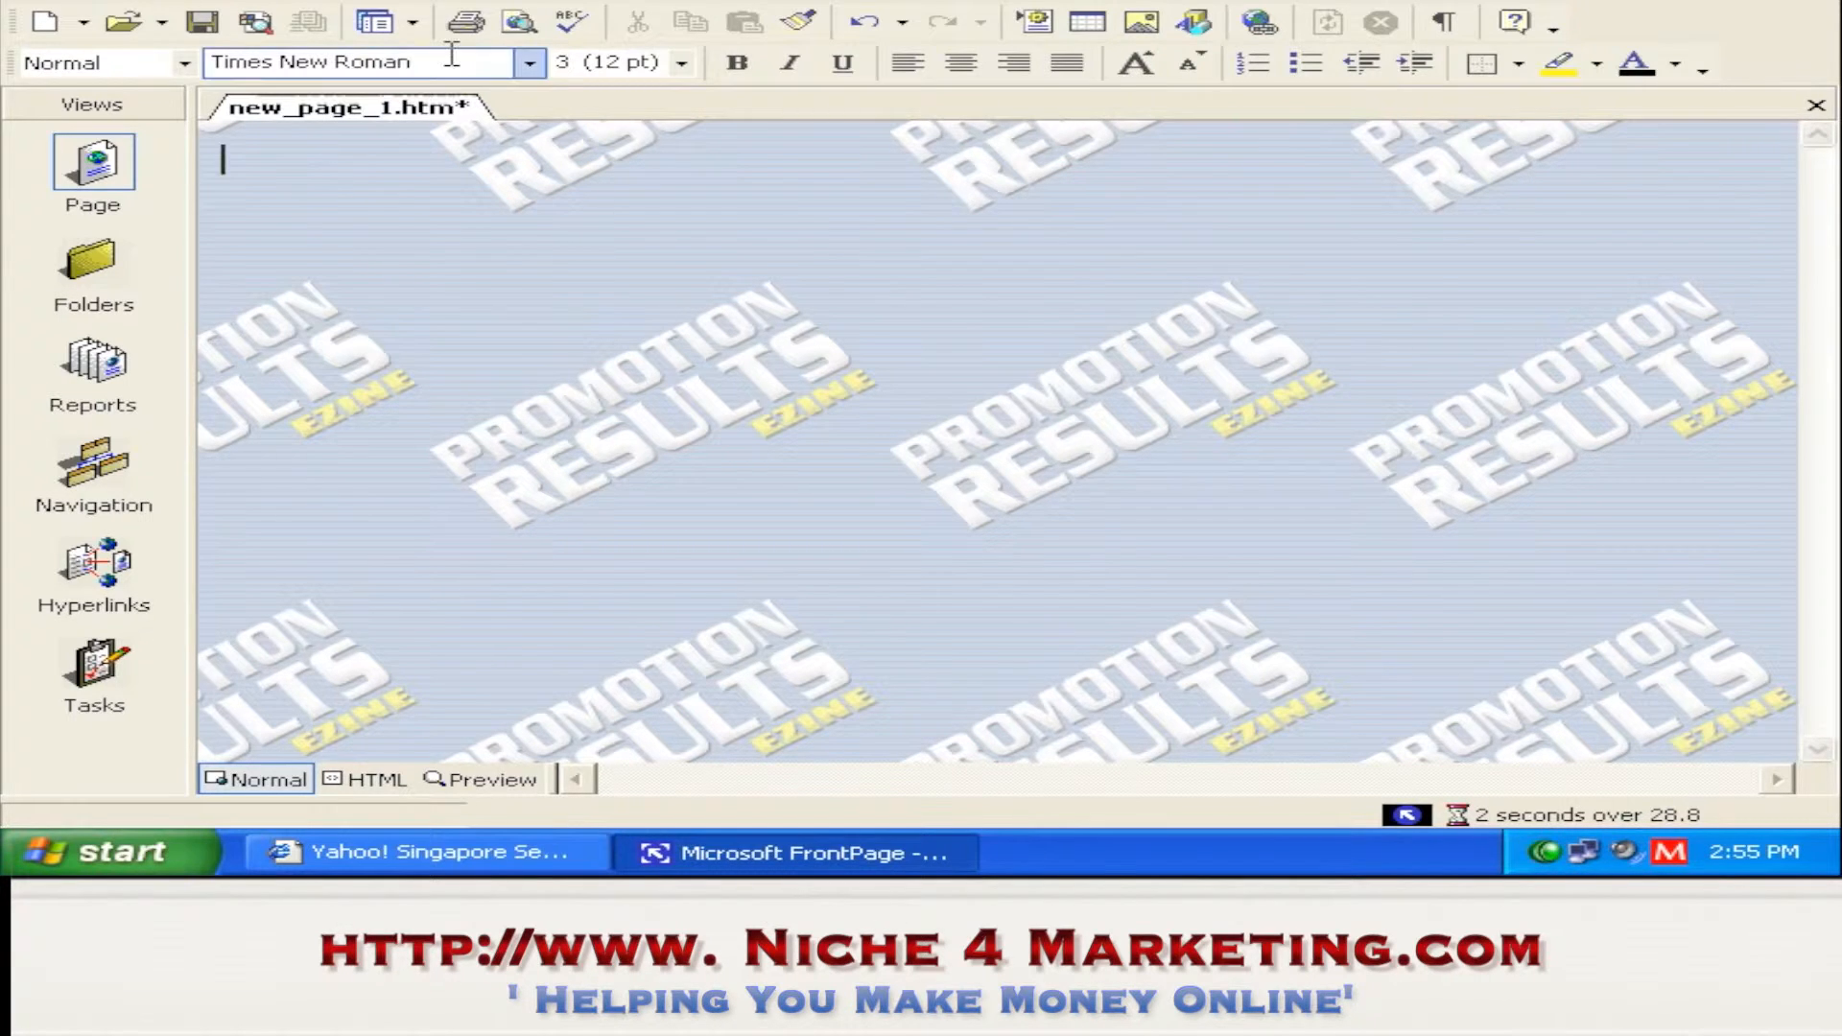
click(611, 5)
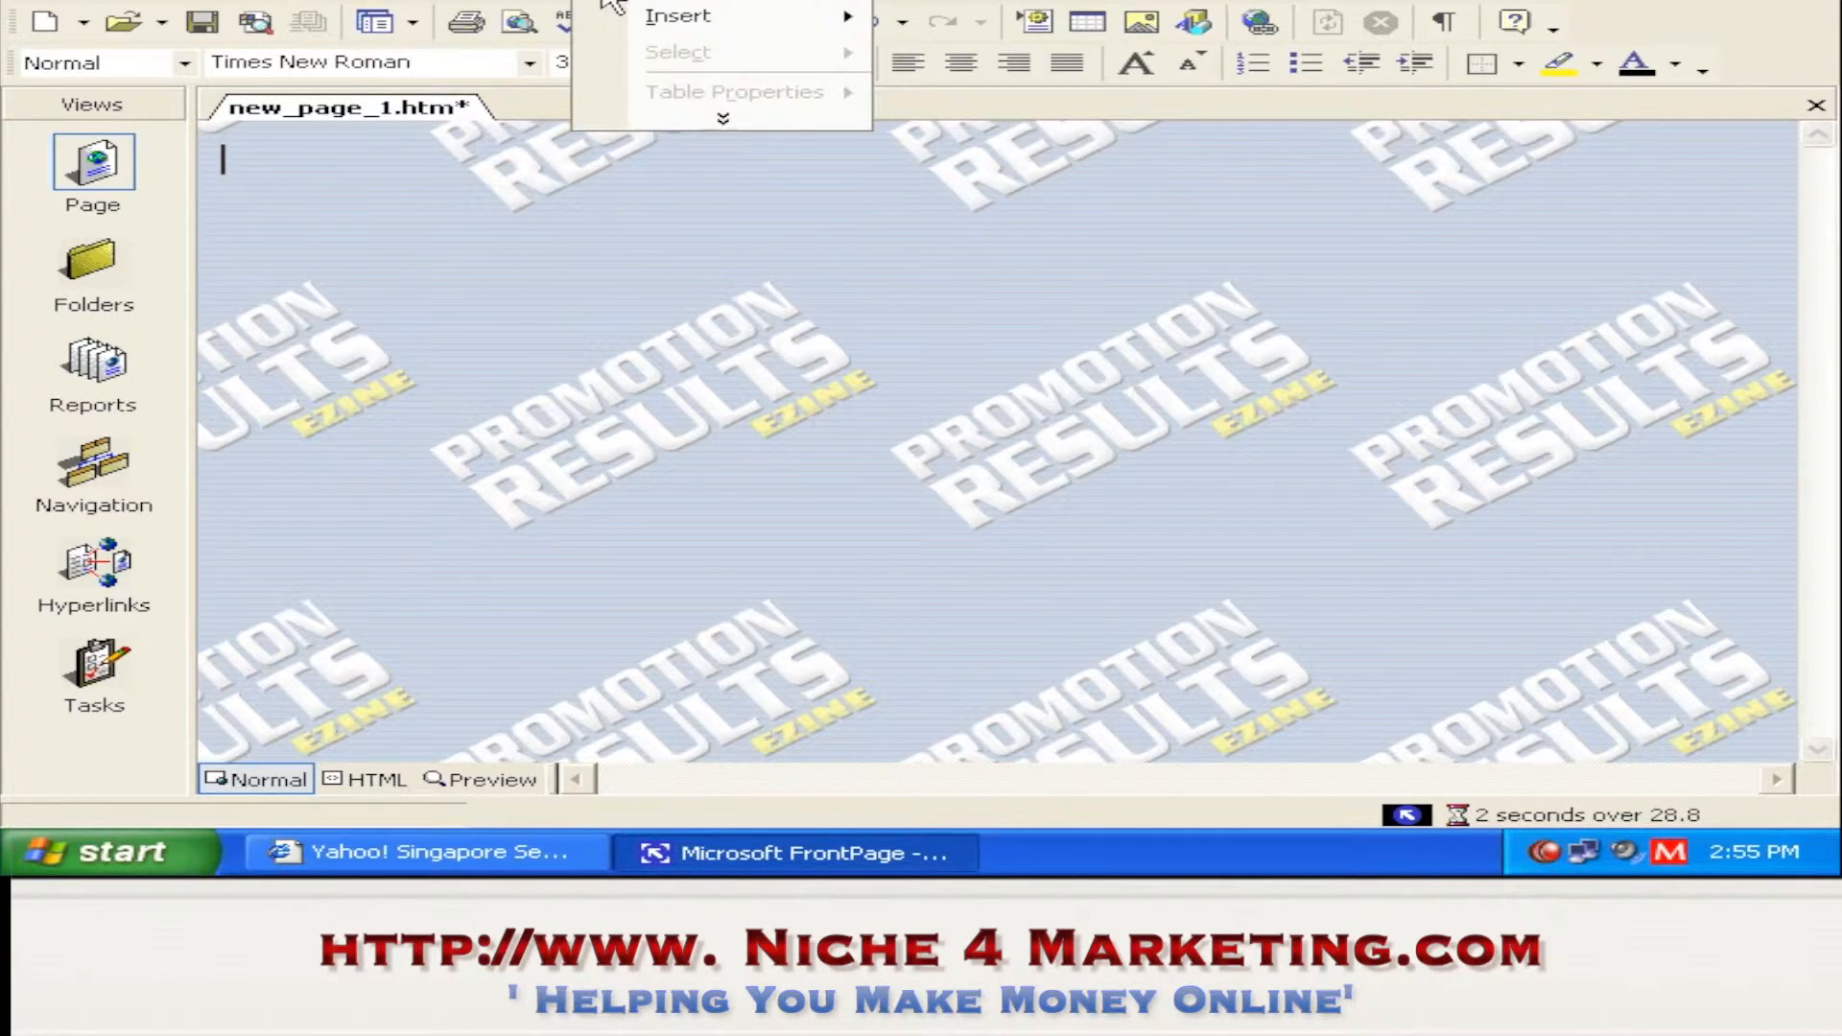
mouse_move(758, 19)
click(945, 21)
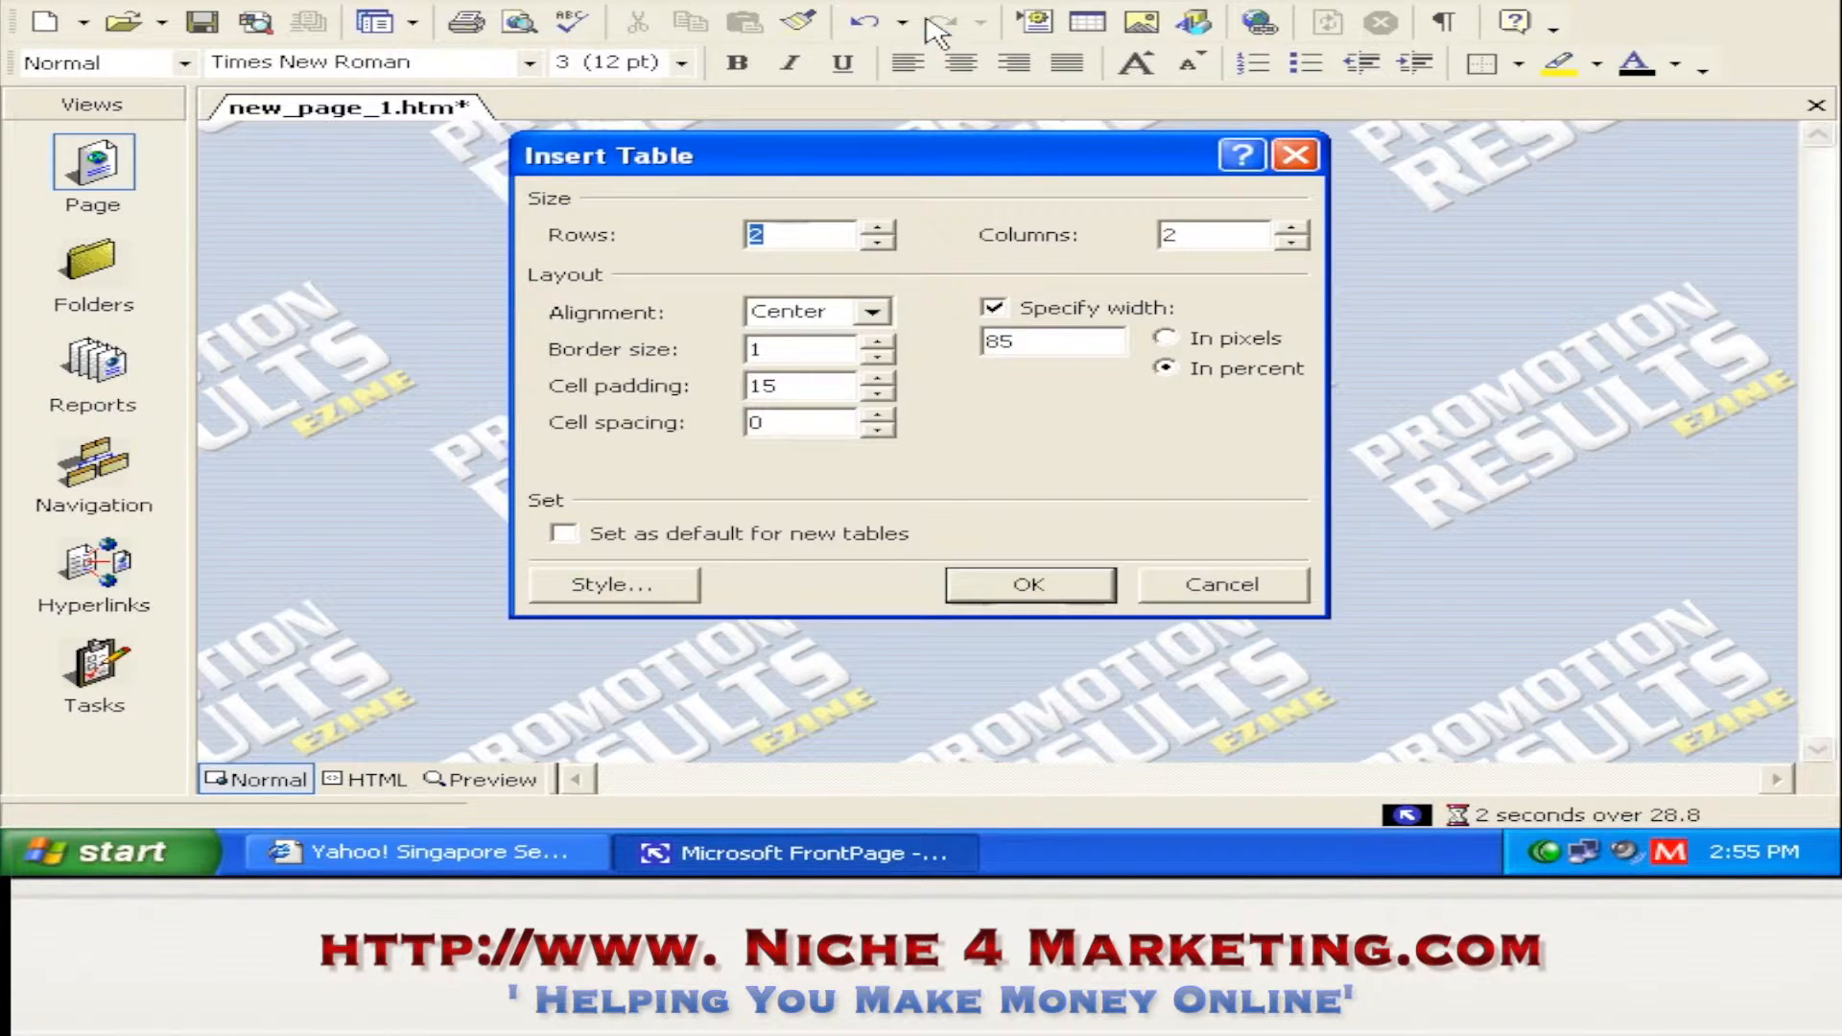
click(877, 230)
double_click(879, 240)
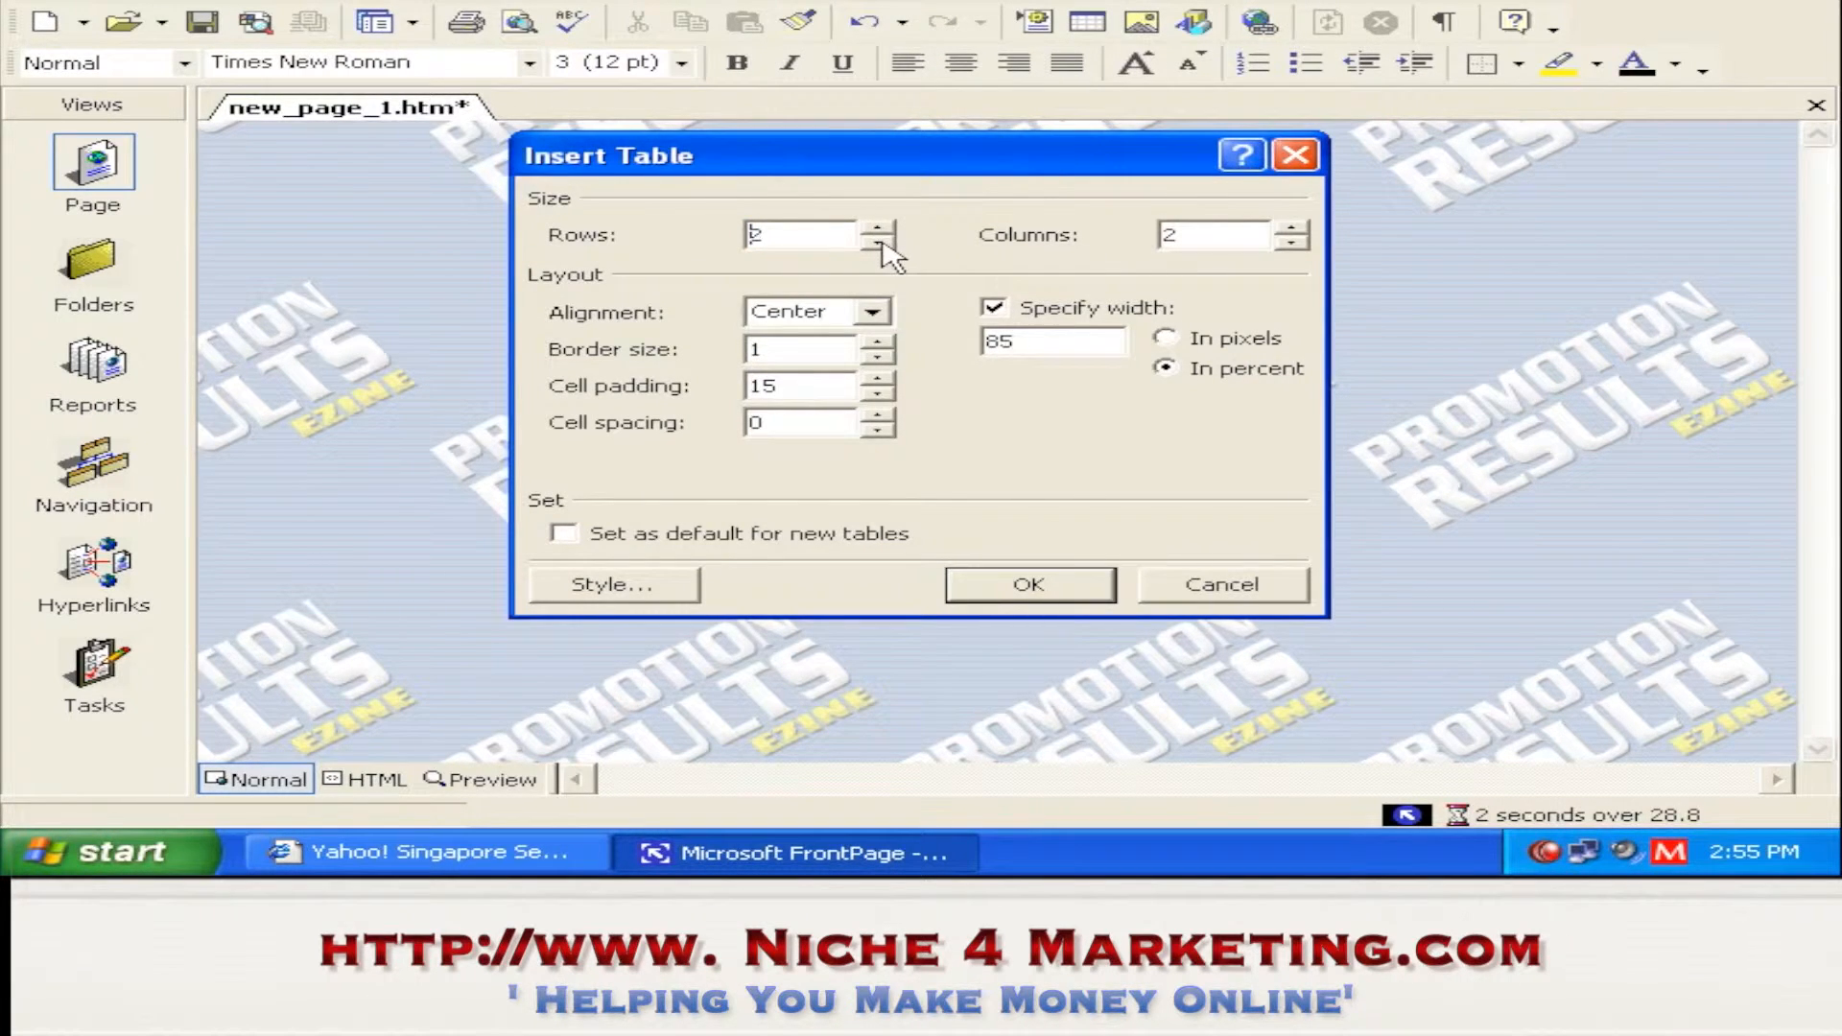
click(1294, 244)
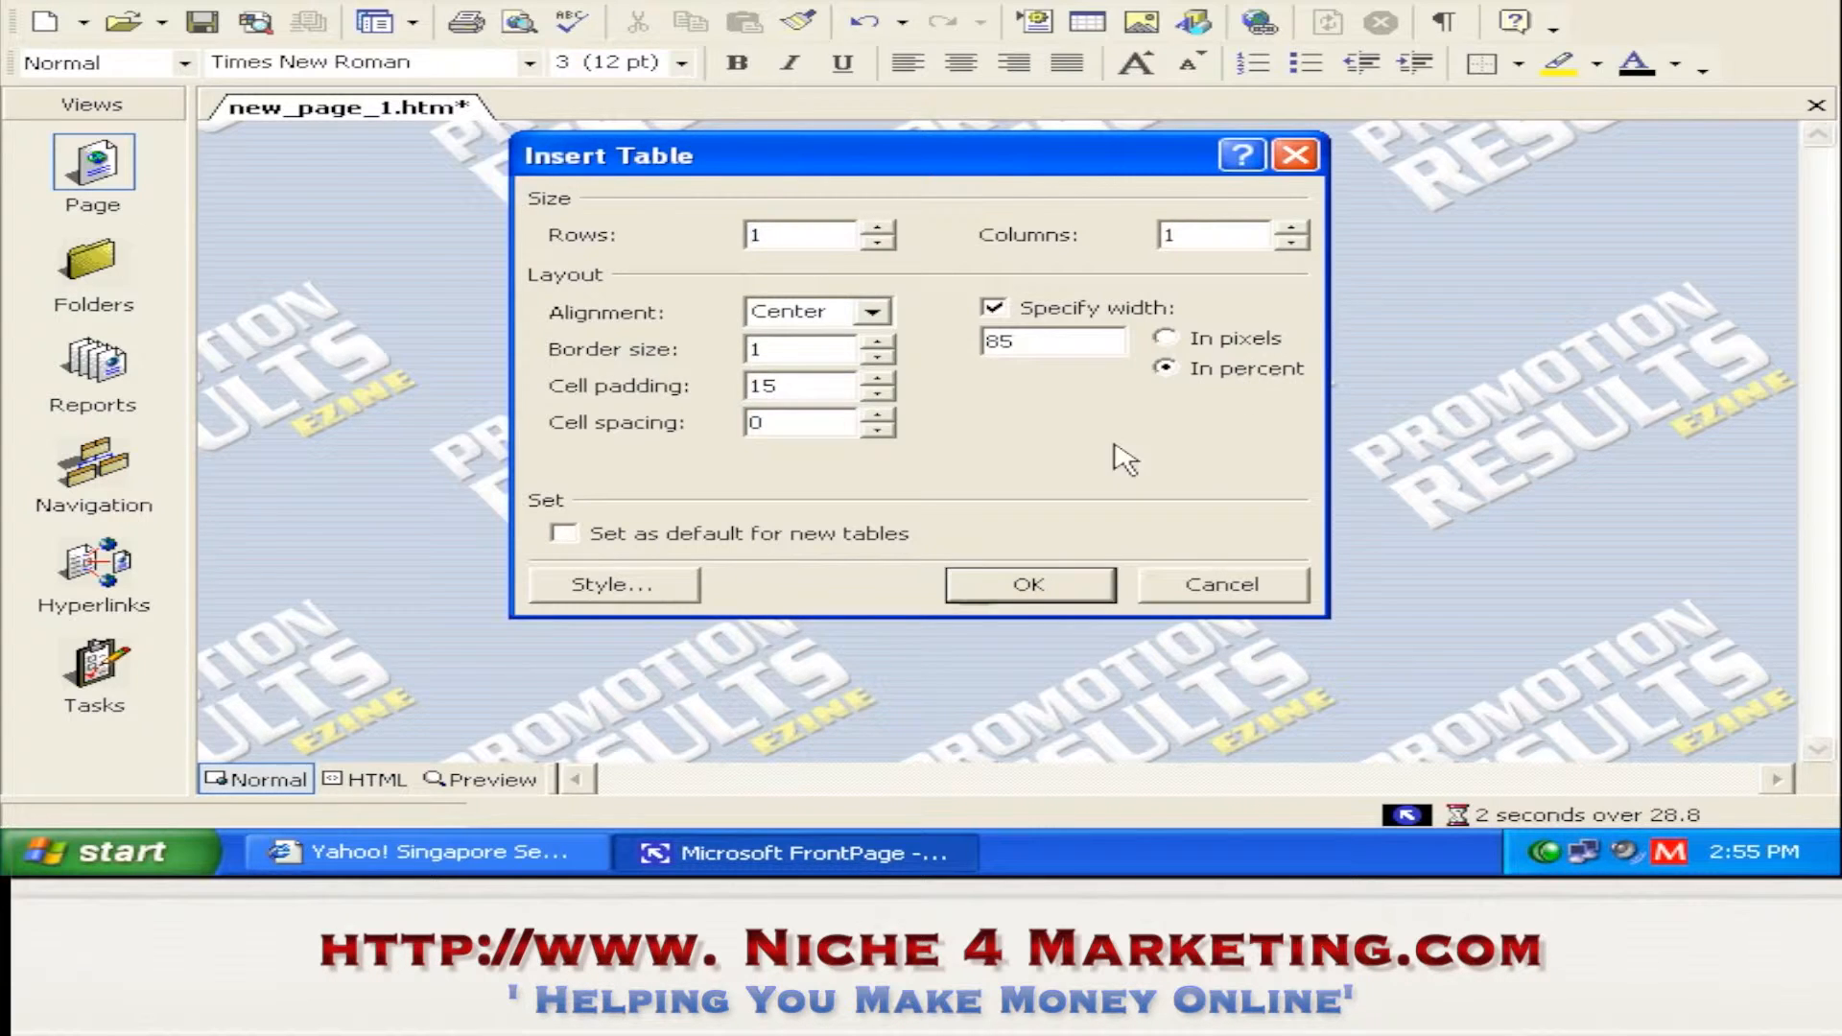
click(1061, 587)
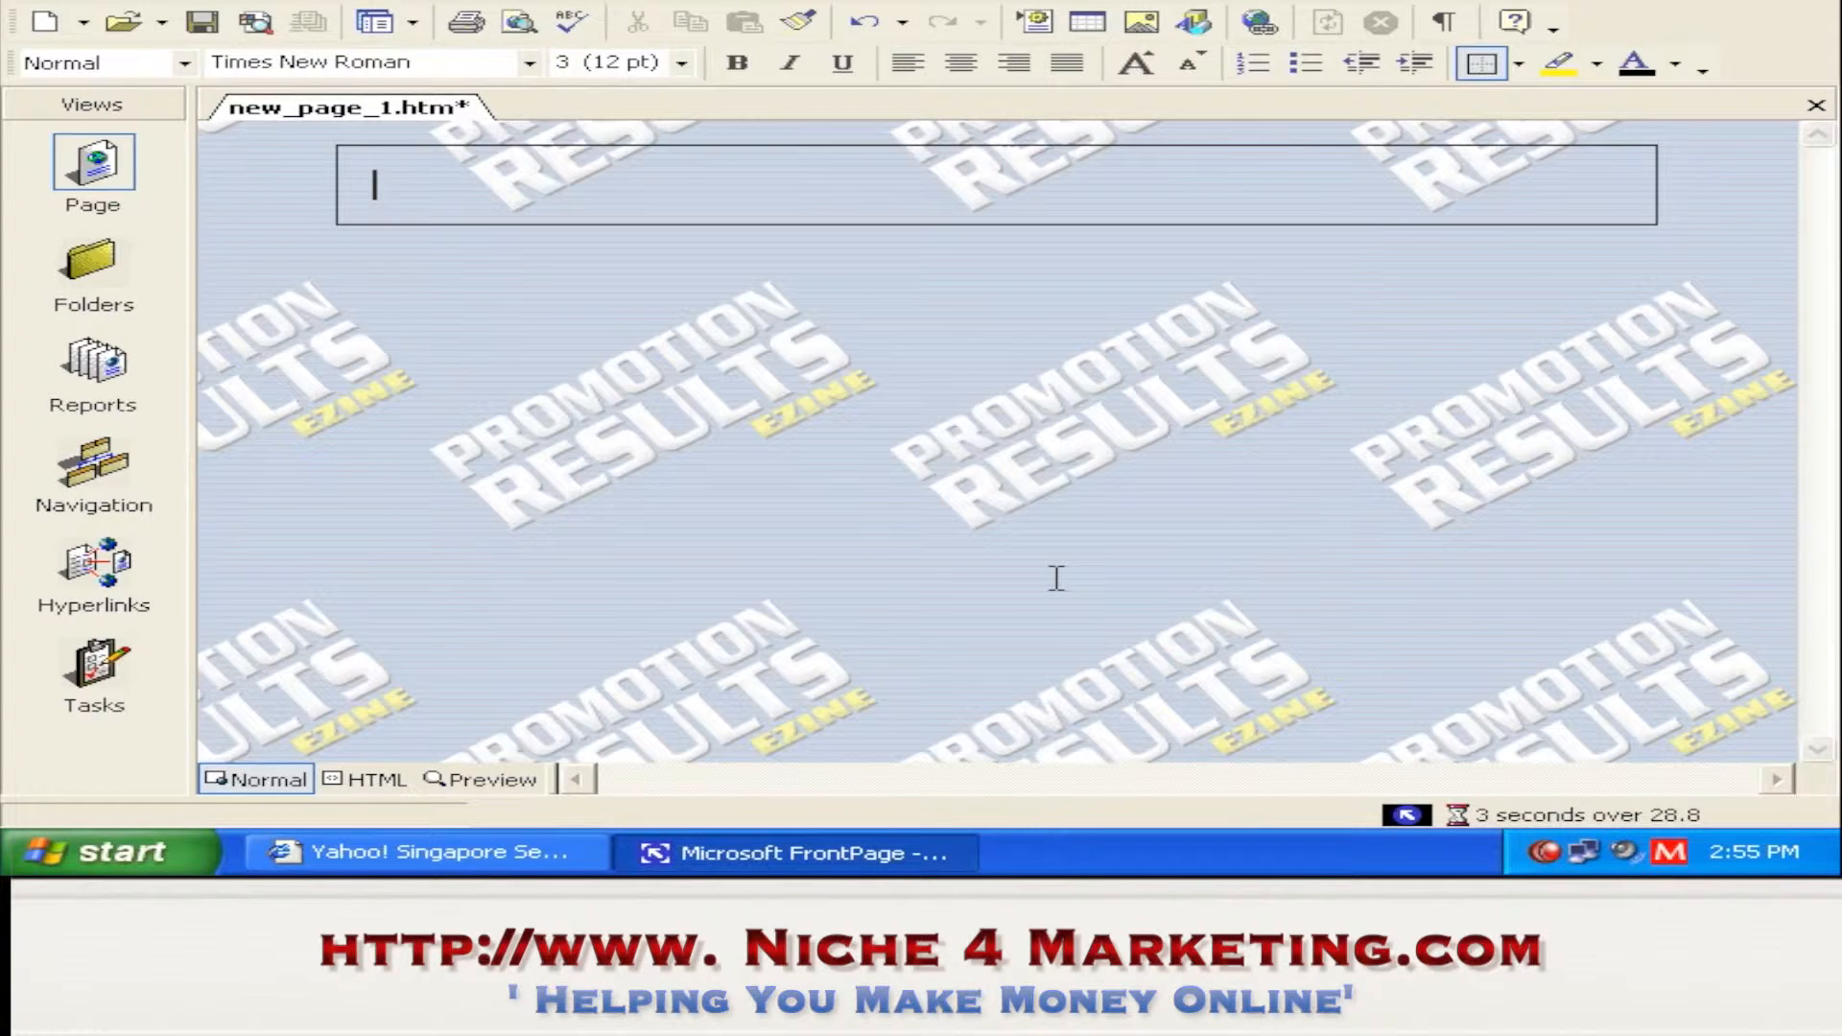
- Apply a white border color to the table through its table properties
right_click(623, 192)
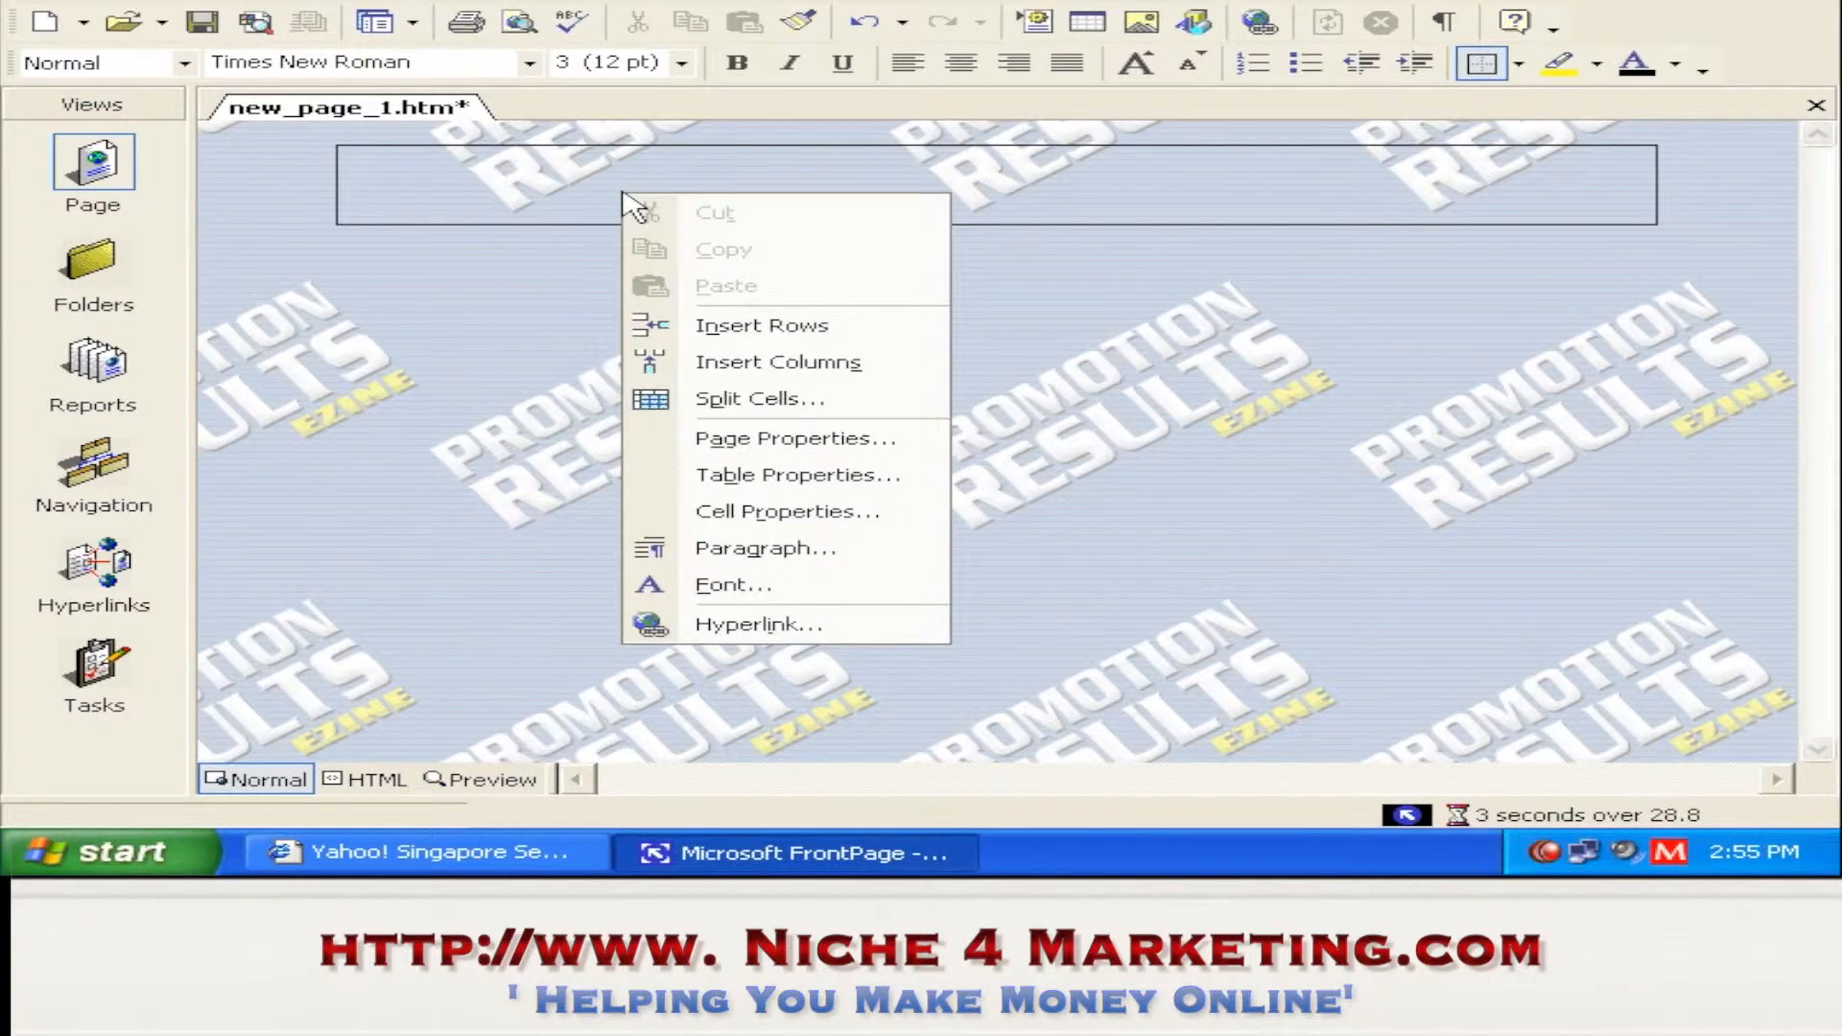
click(843, 477)
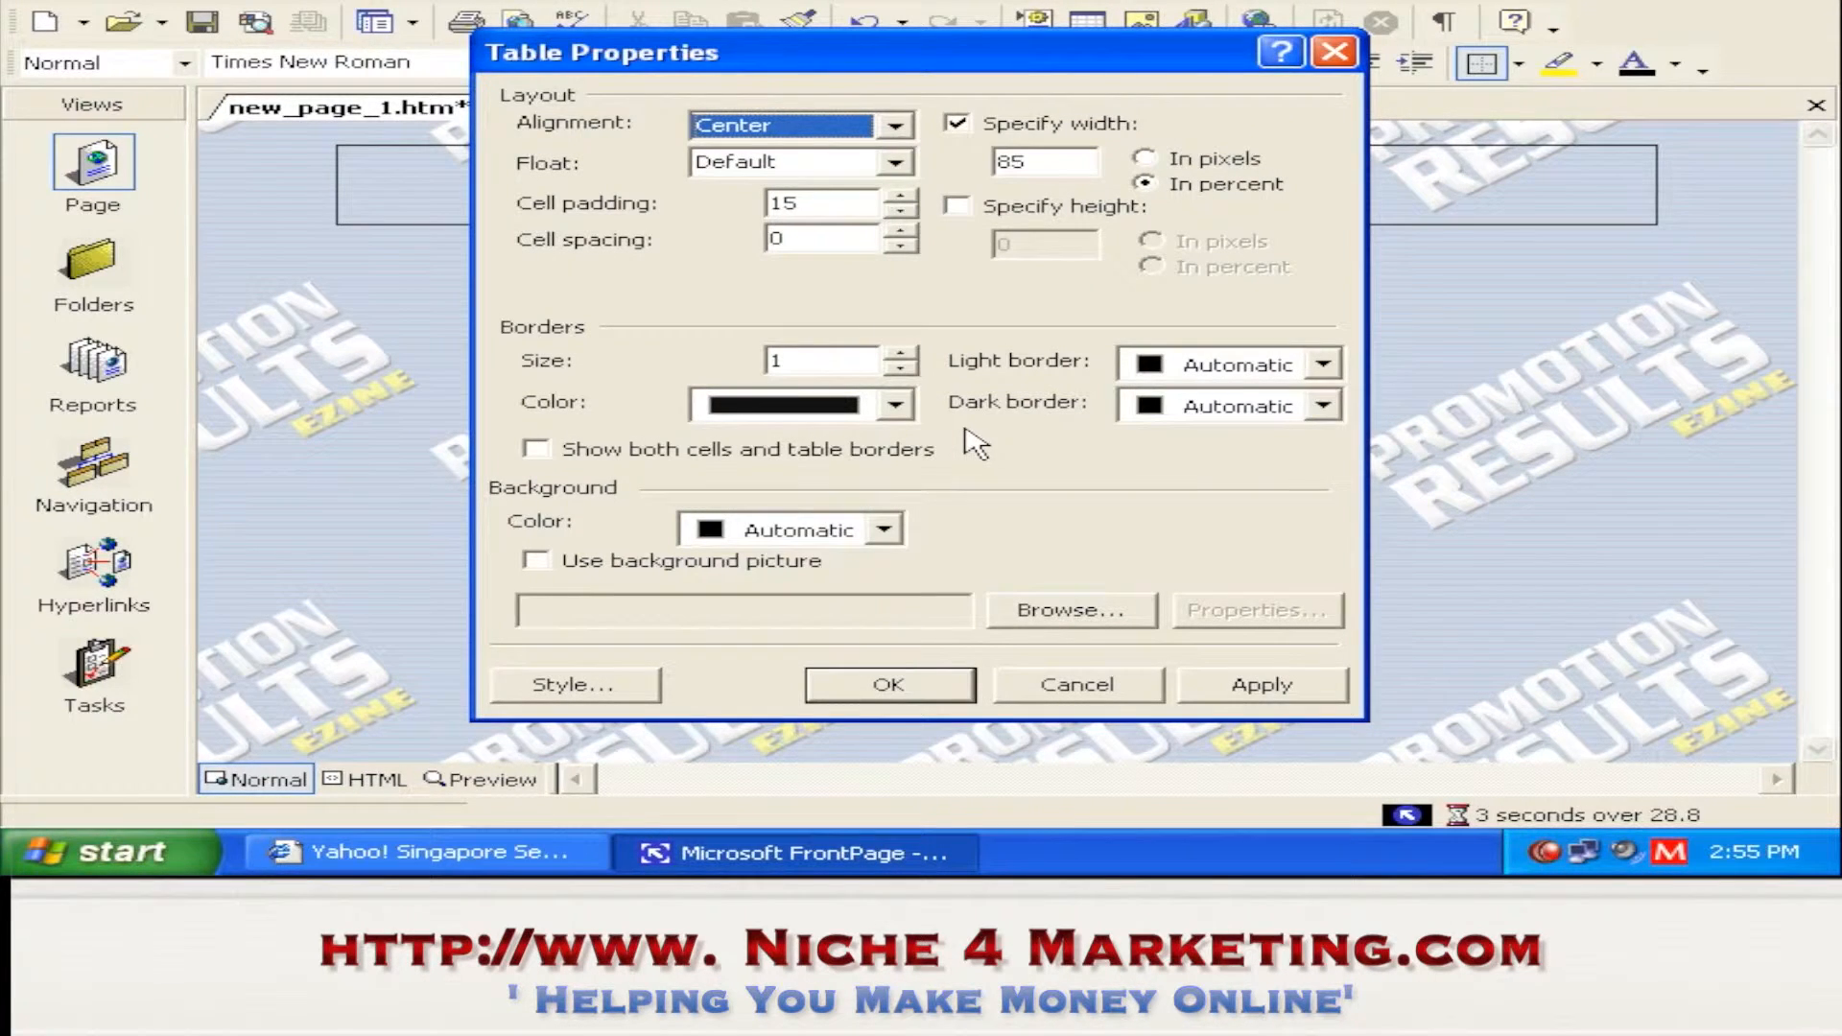
click(897, 405)
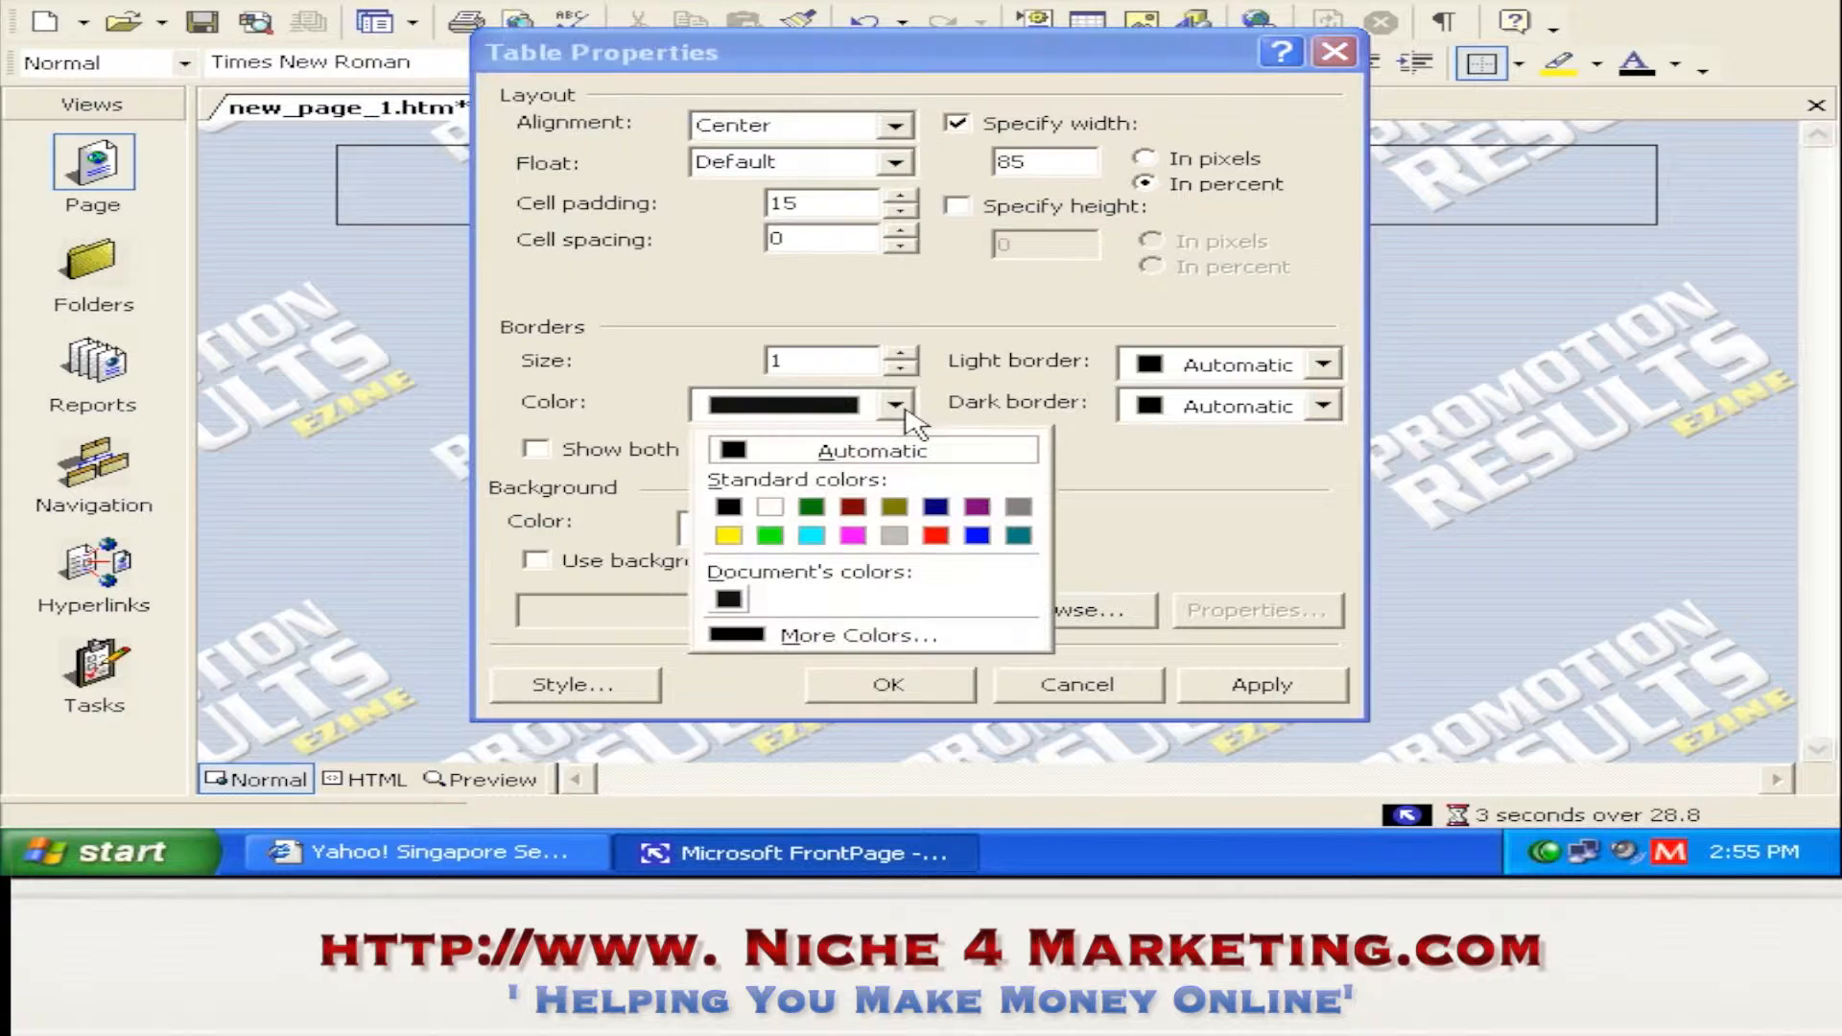
click(774, 509)
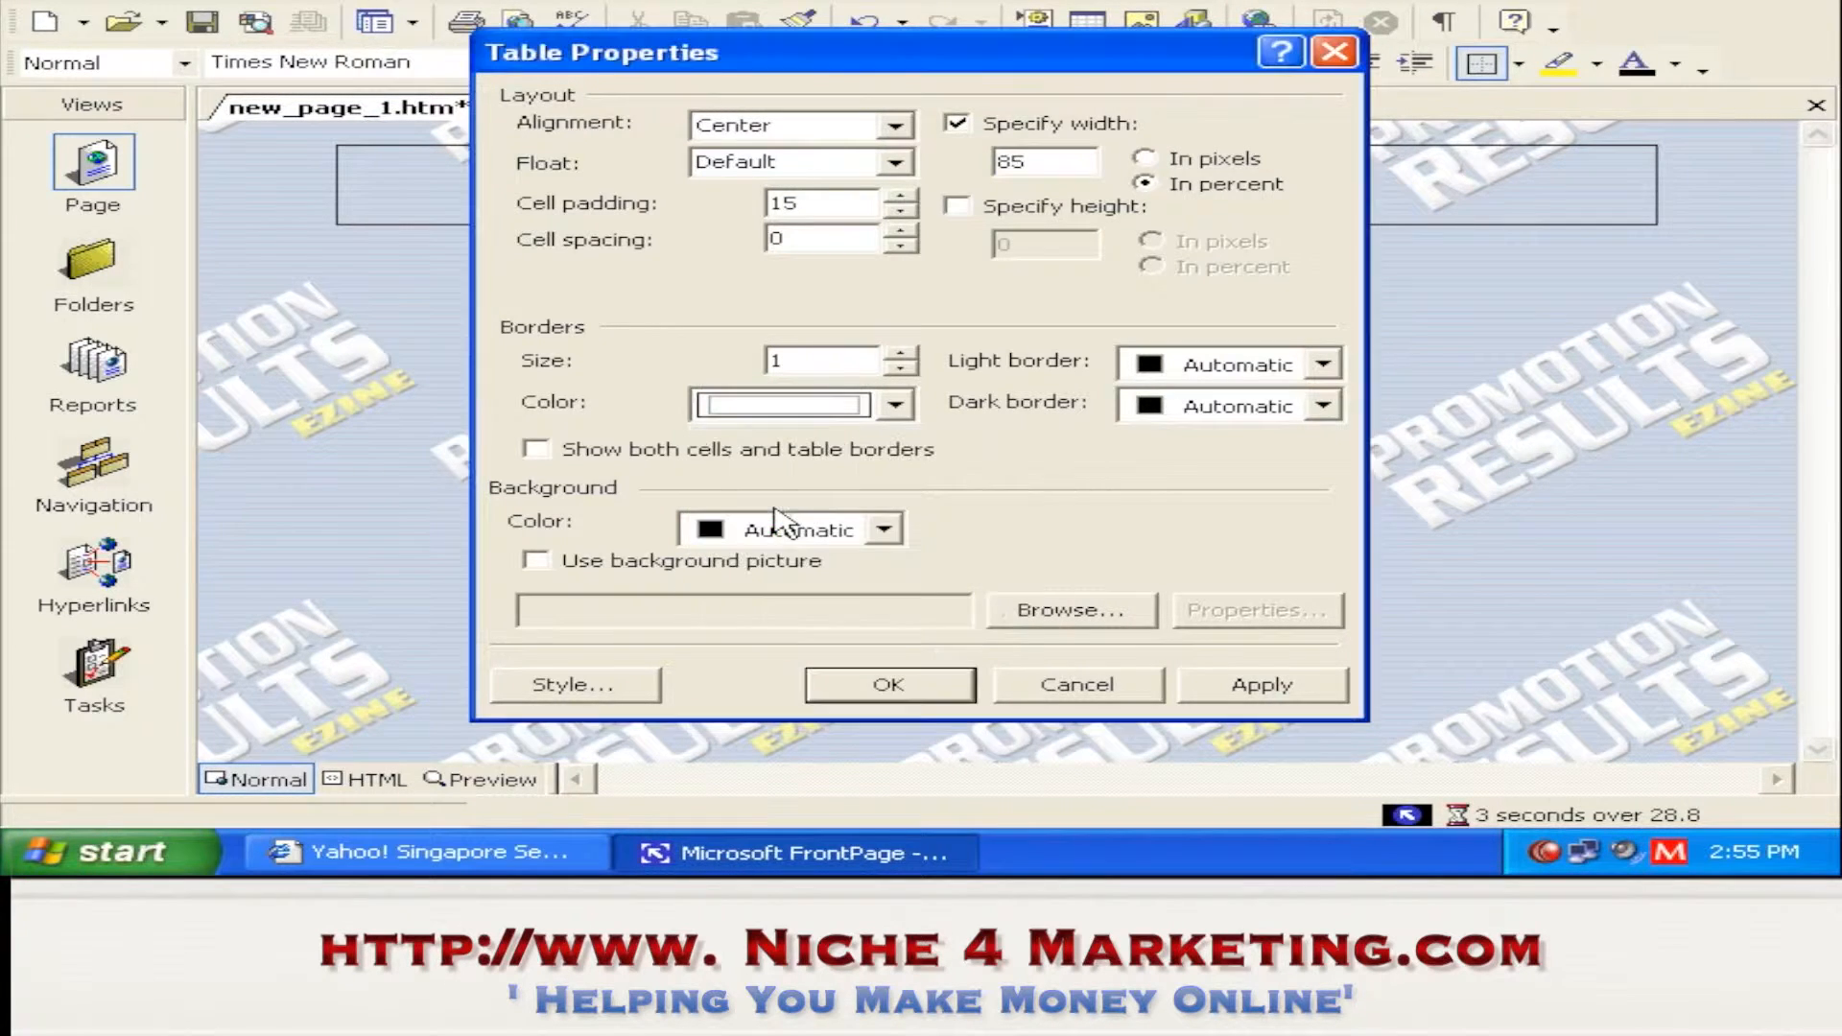
click(1286, 697)
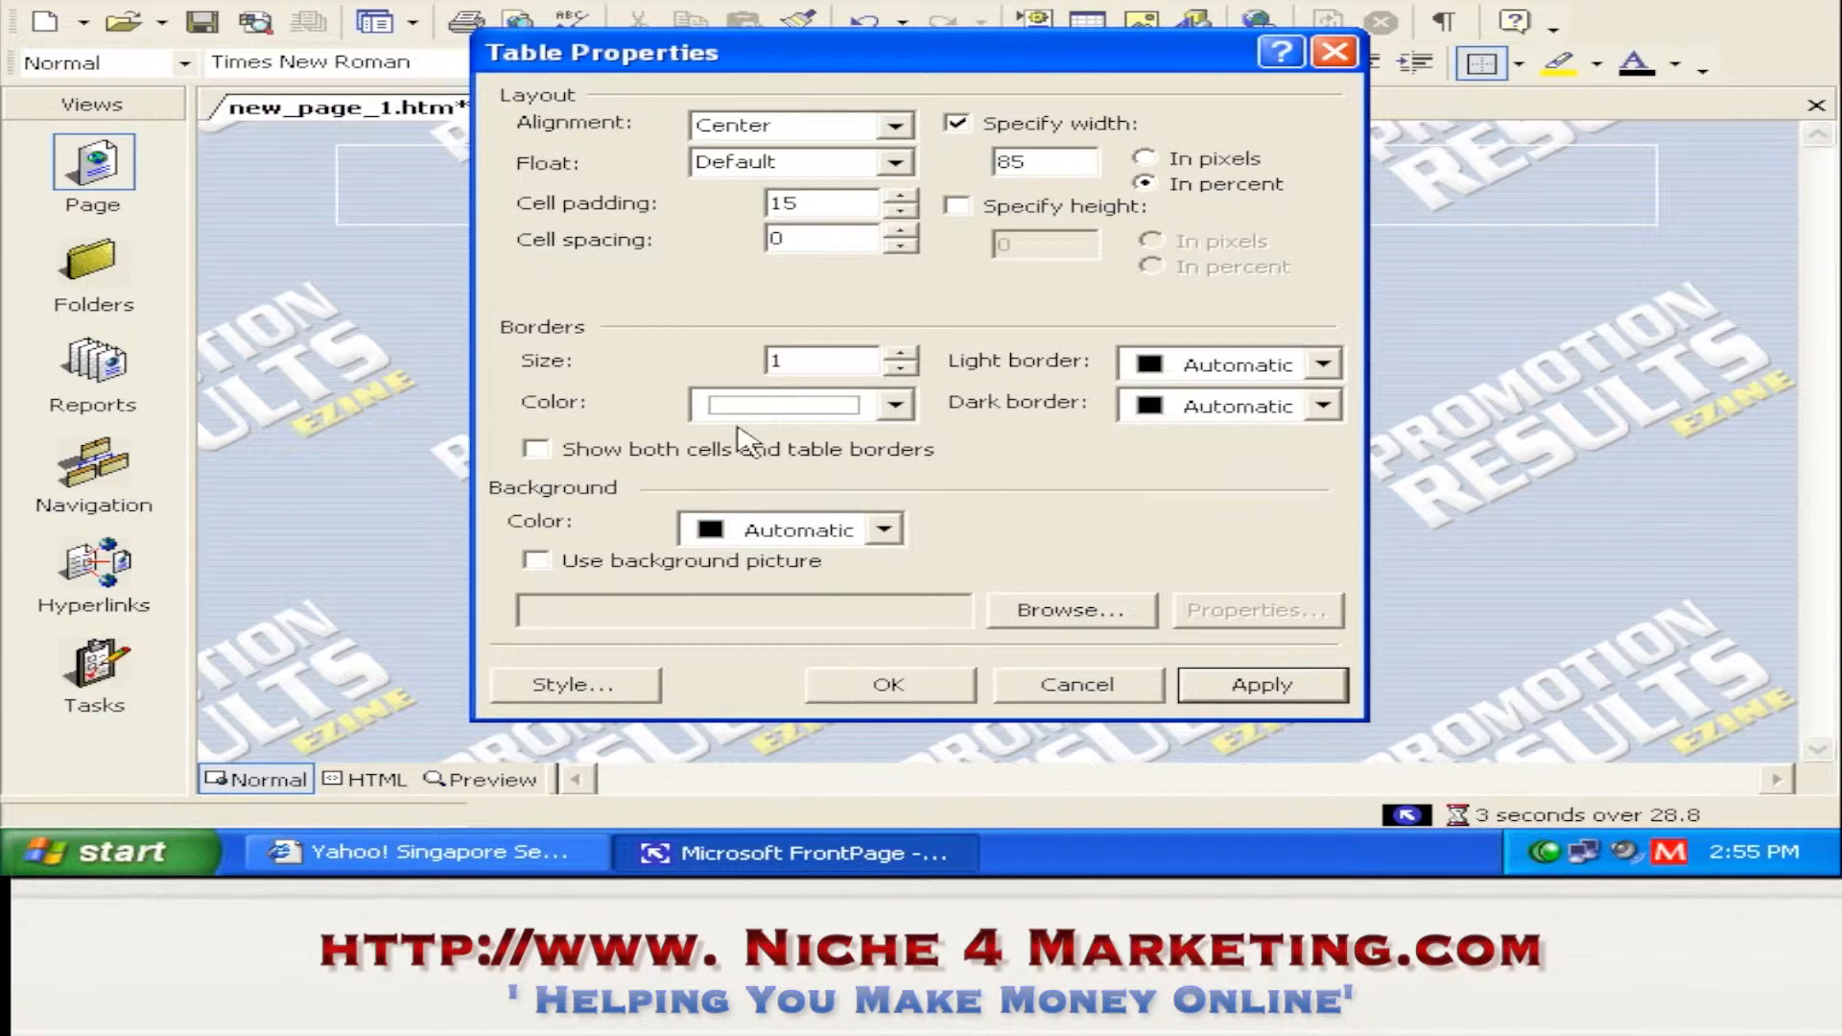
- Set the table's border color to black and apply it
click(898, 407)
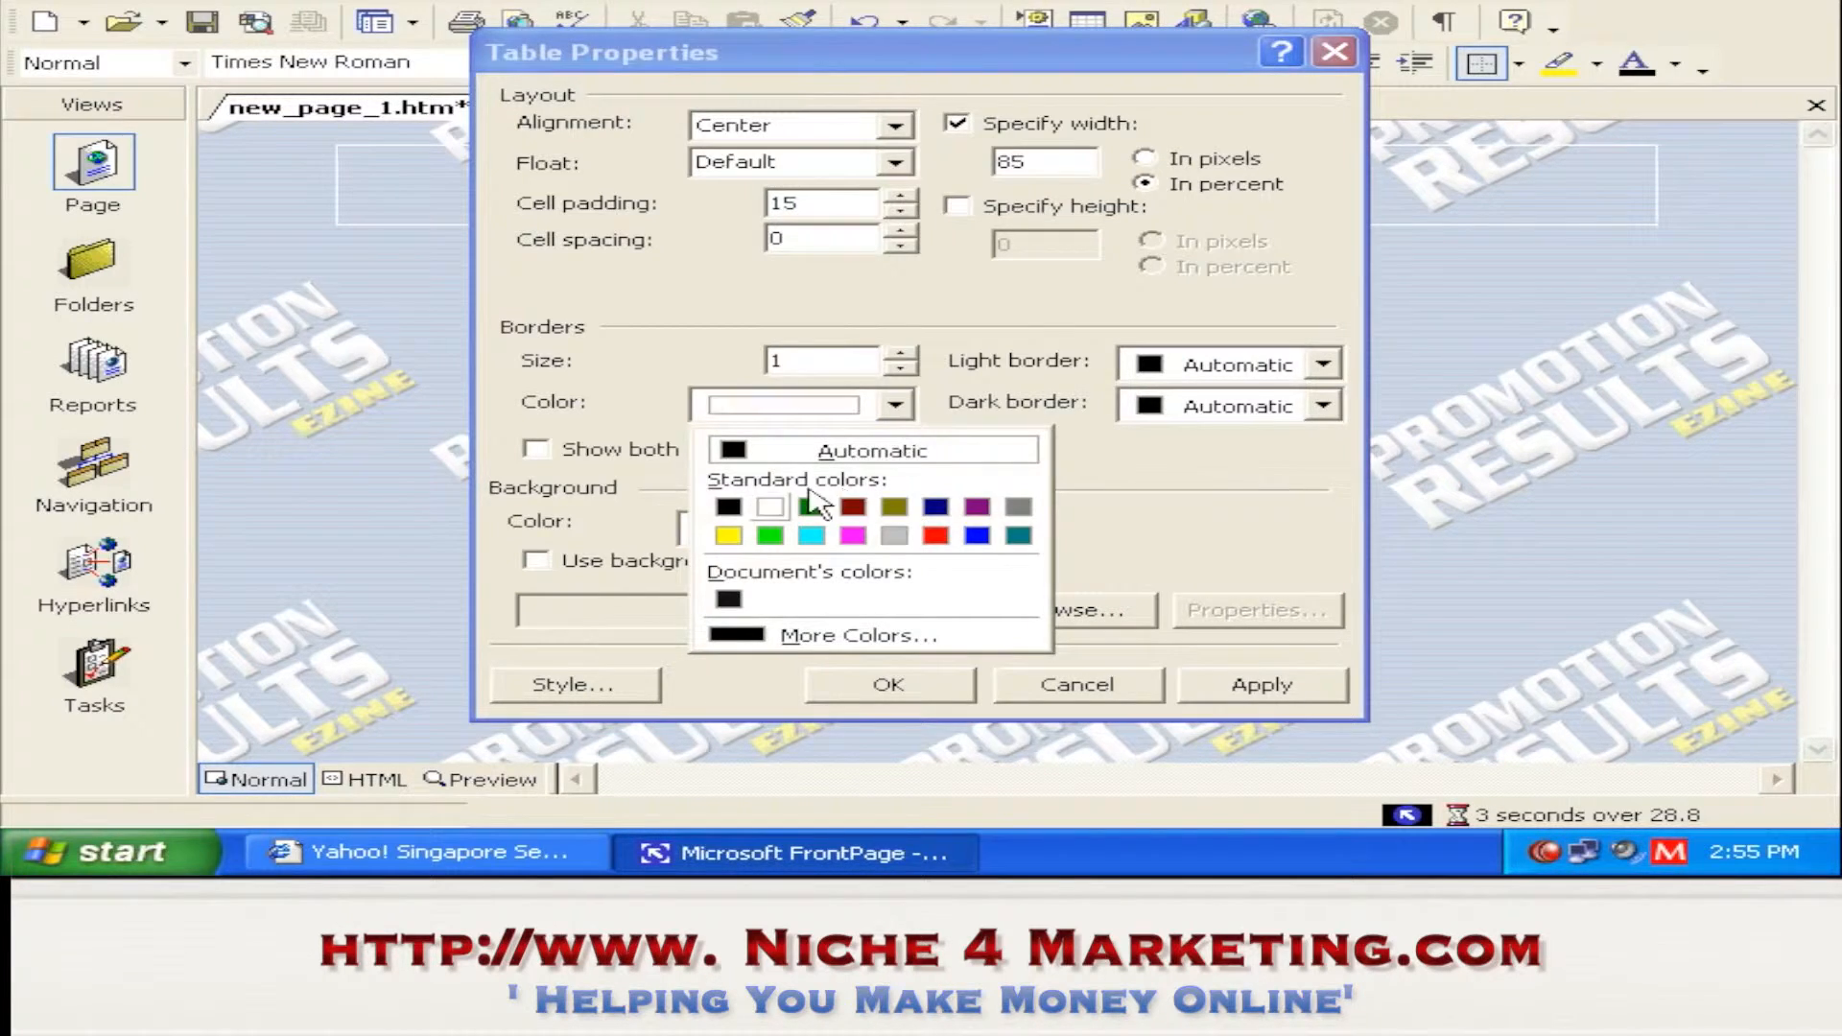
click(731, 512)
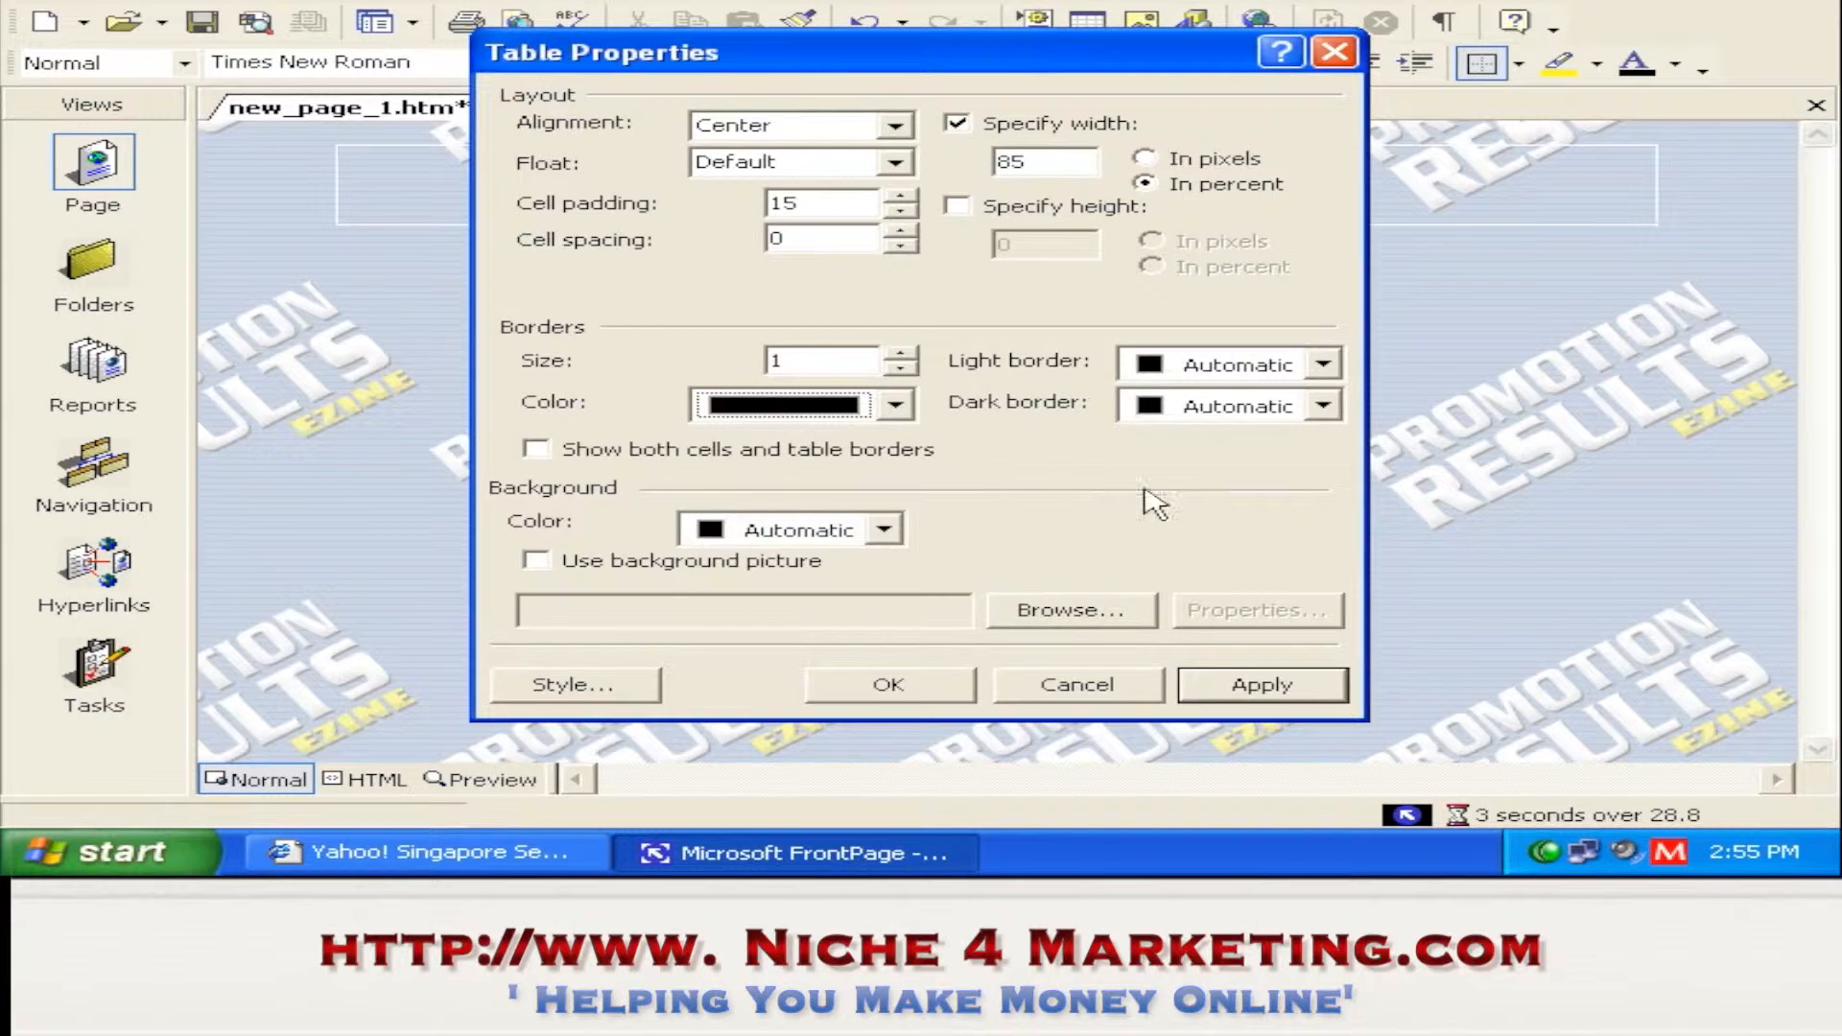
click(1299, 687)
- Give the table a white background color and insert a blank line above it
click(883, 529)
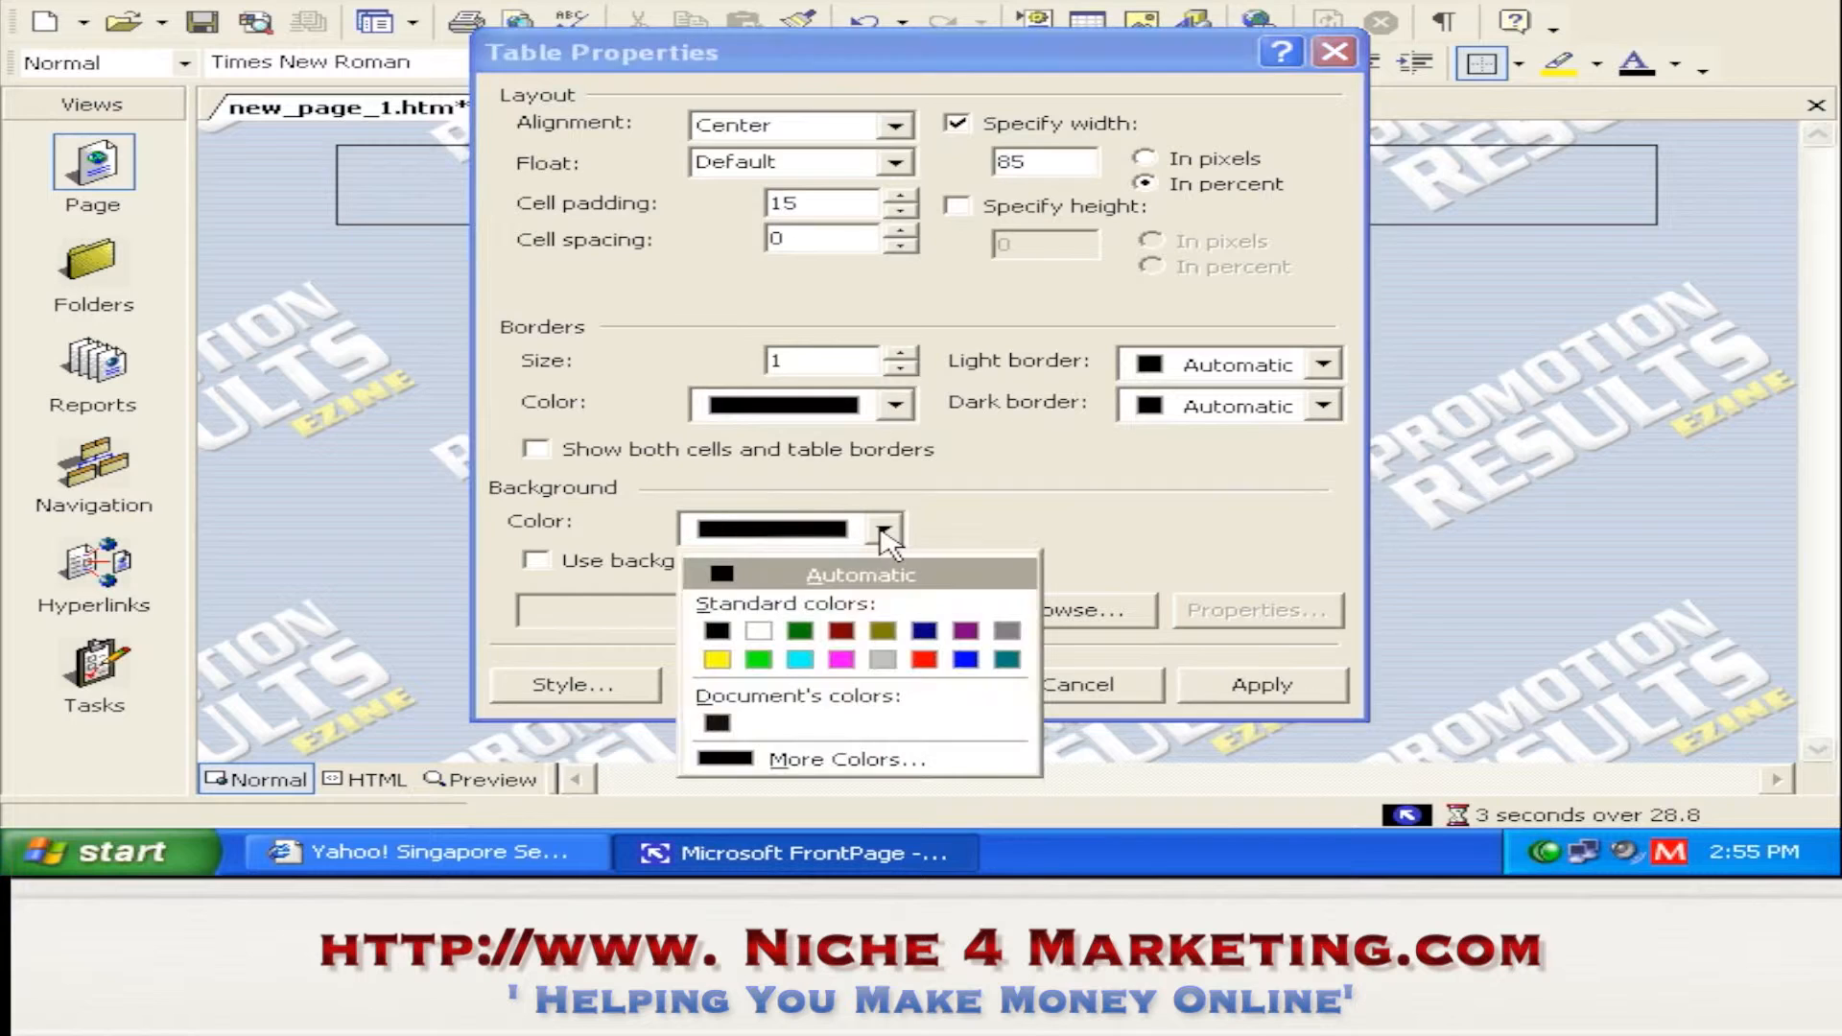
click(760, 631)
click(1262, 687)
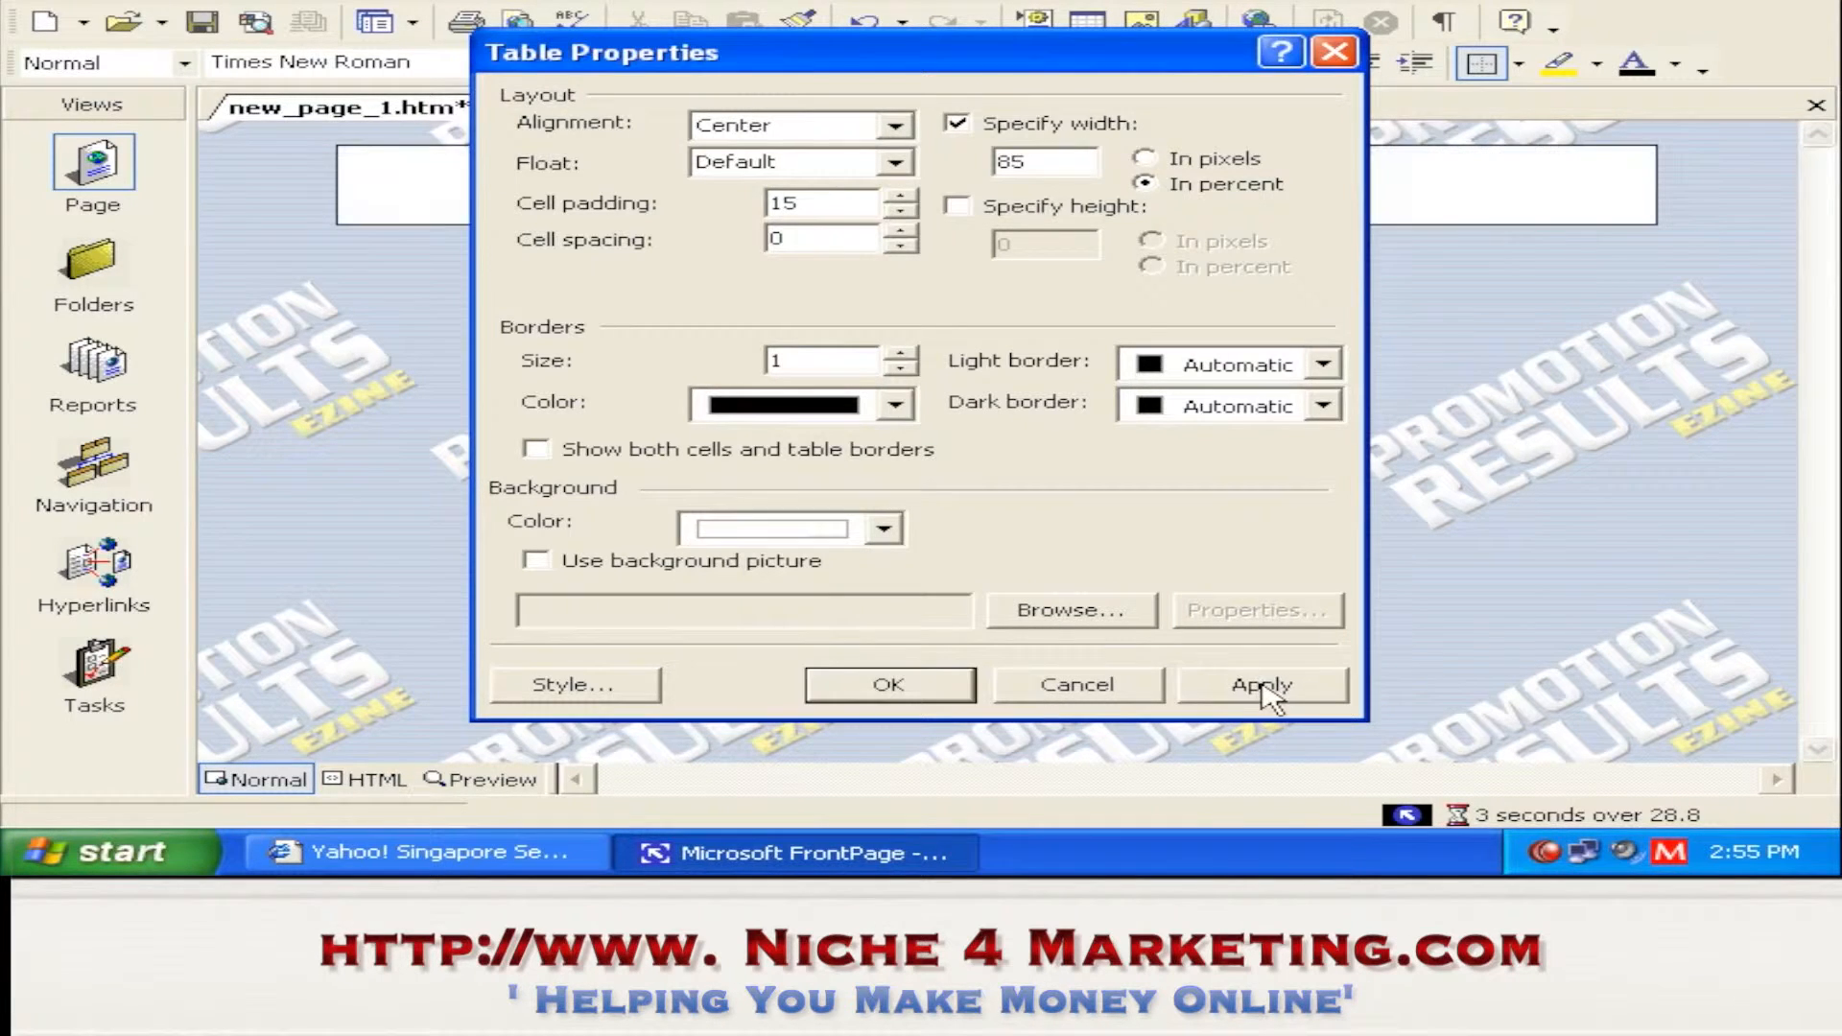
click(916, 686)
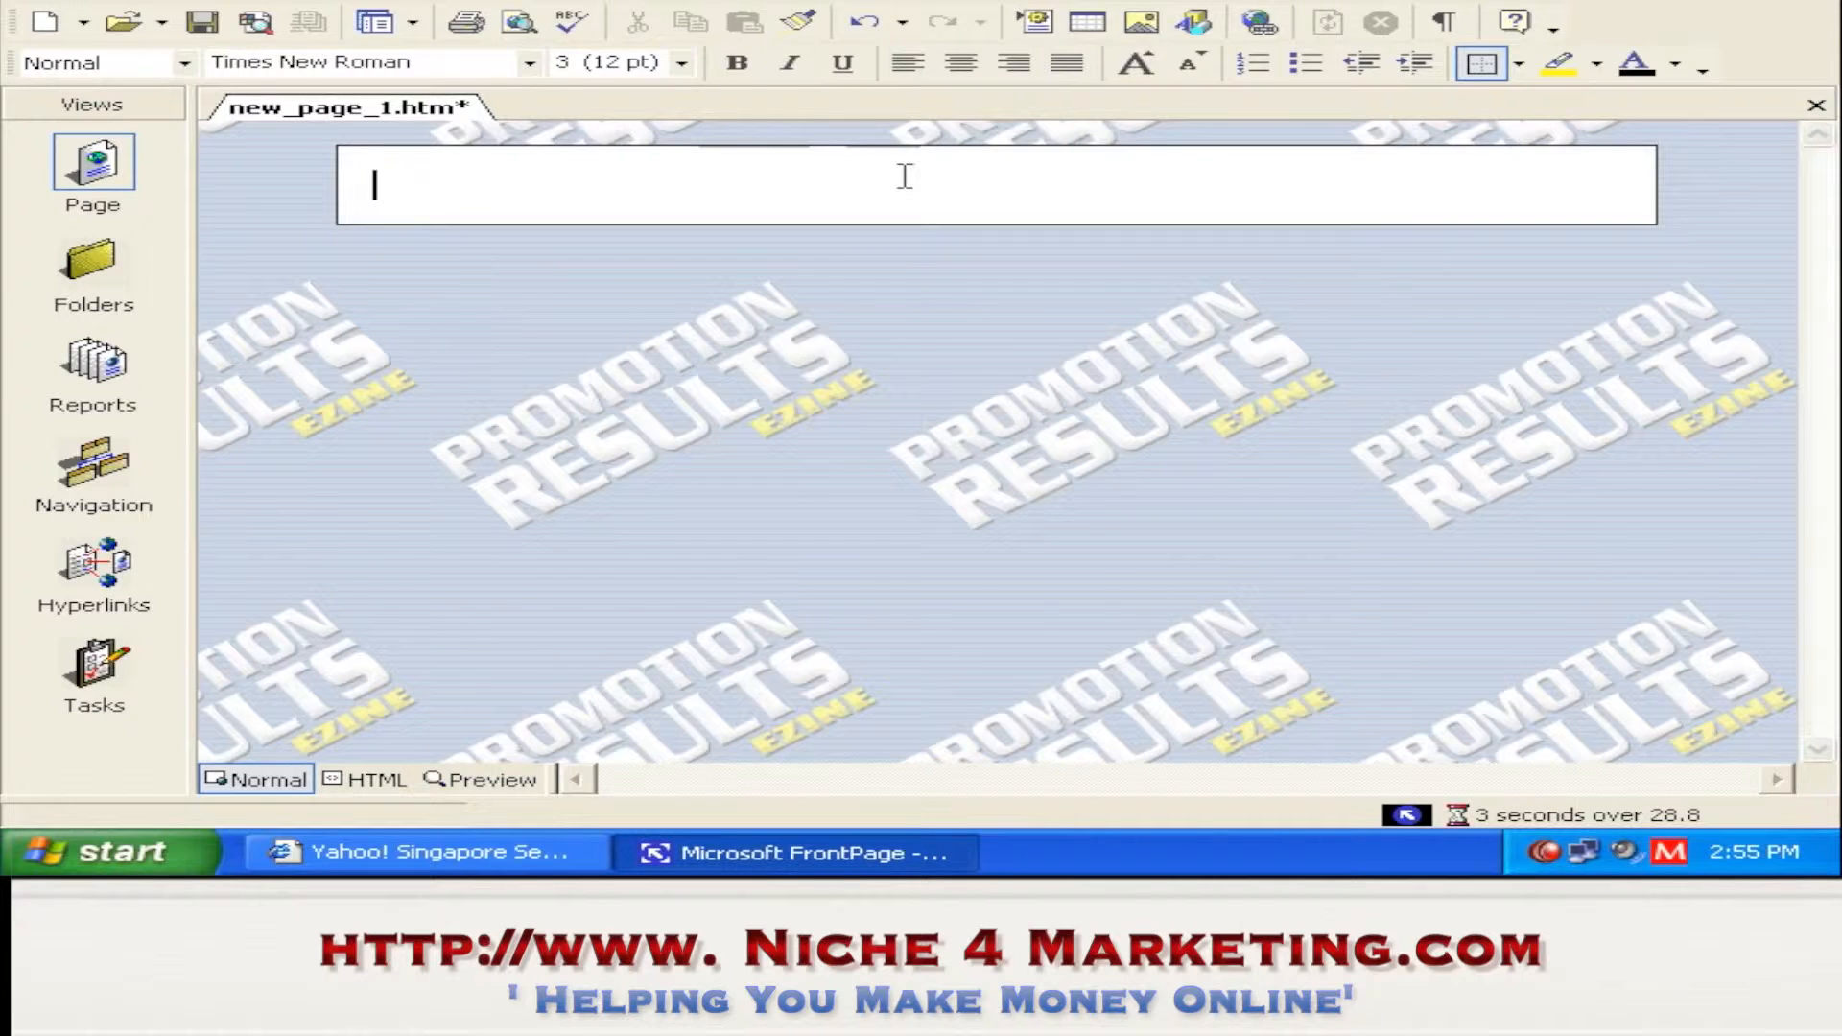
key(Return)
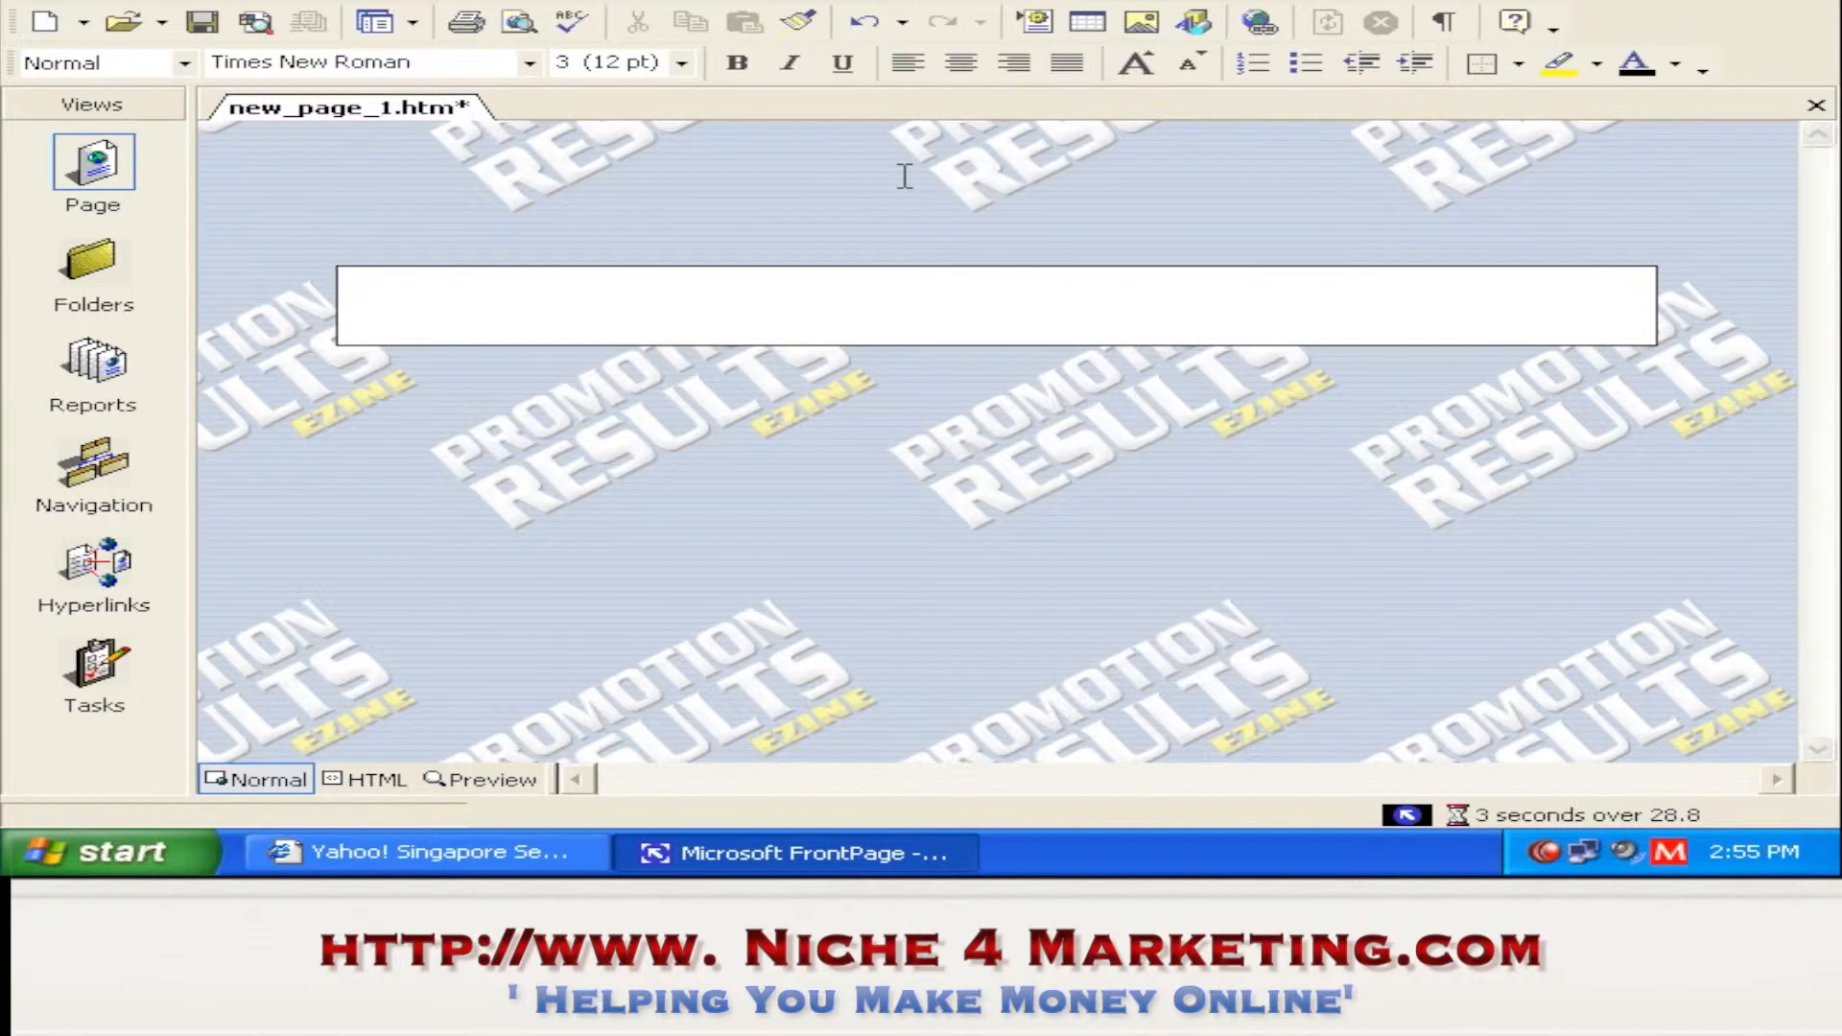
- Insert two more blank lines above the table
click(596, 304)
key(Return)
key(Return)
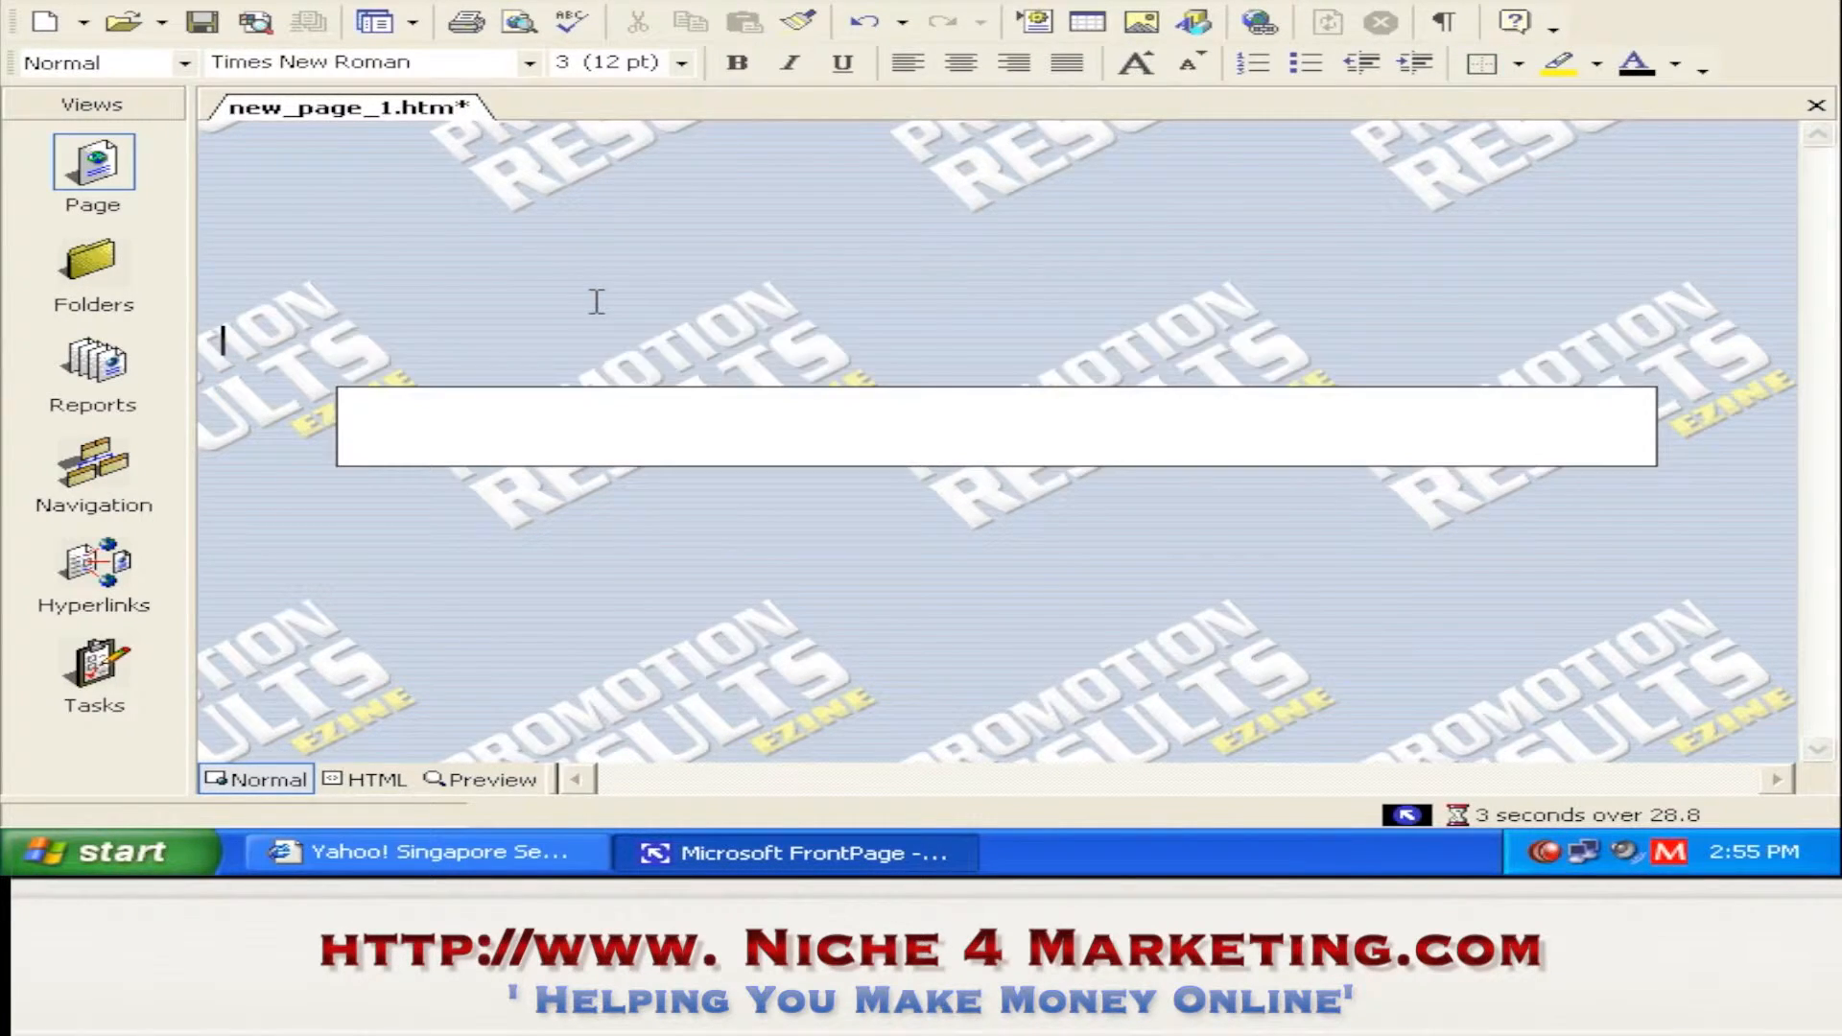
- Enter the sample text "fdsf" in the table and add four blank lines below it
click(876, 437)
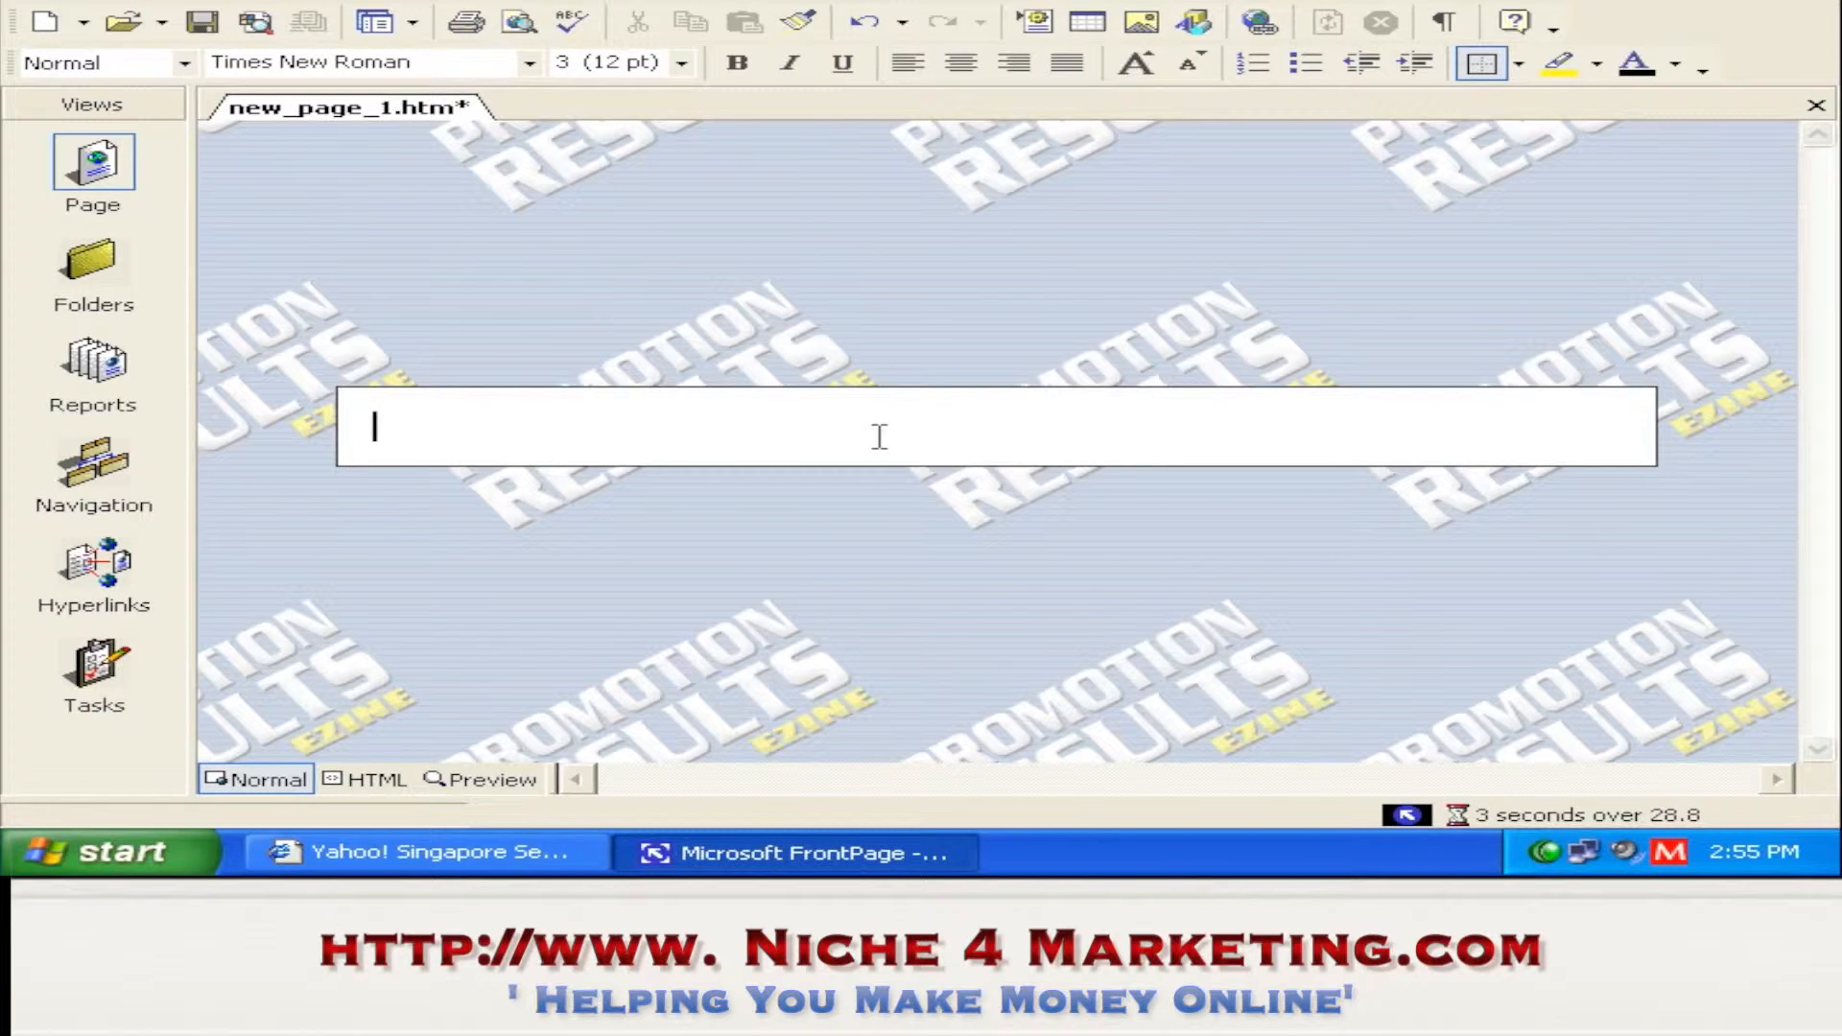
text(fdsf)
key(Return)
key(Return)
key(Return)
key(Return)
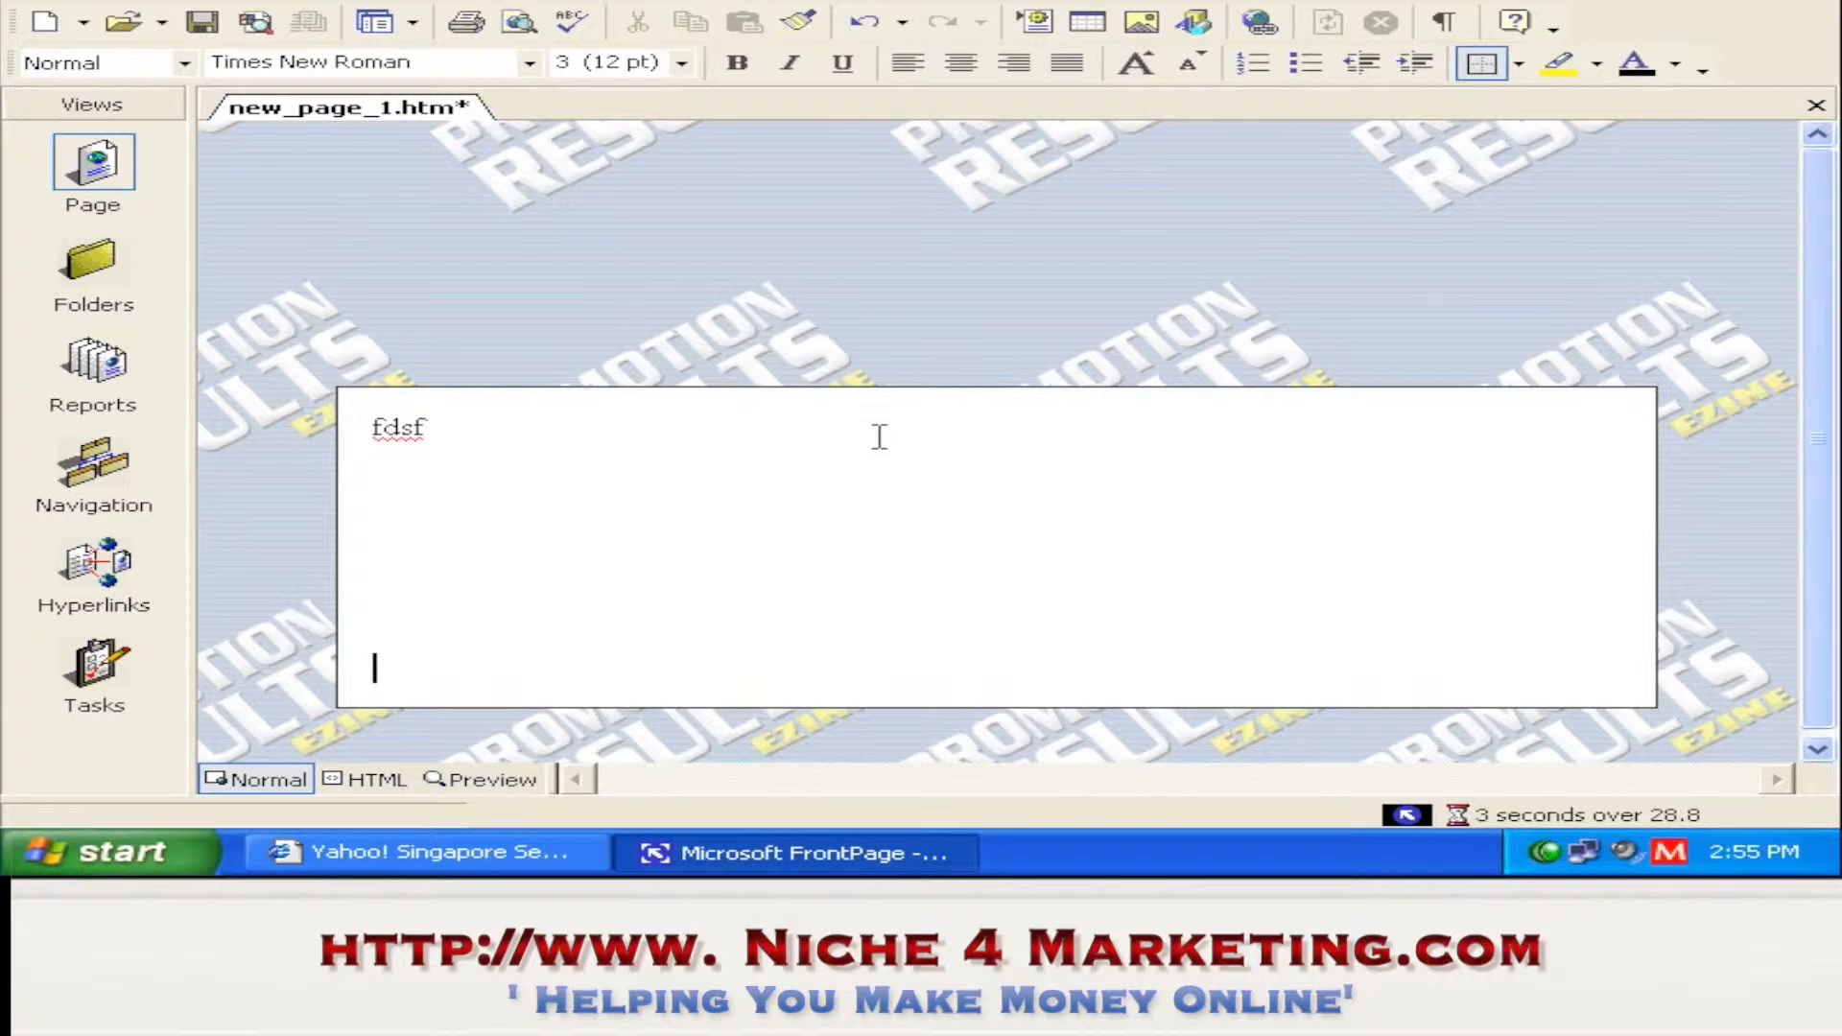
- Delete the blank lines above the table so it sits near the start of the page
key(Up)
key(Up)
key(Up)
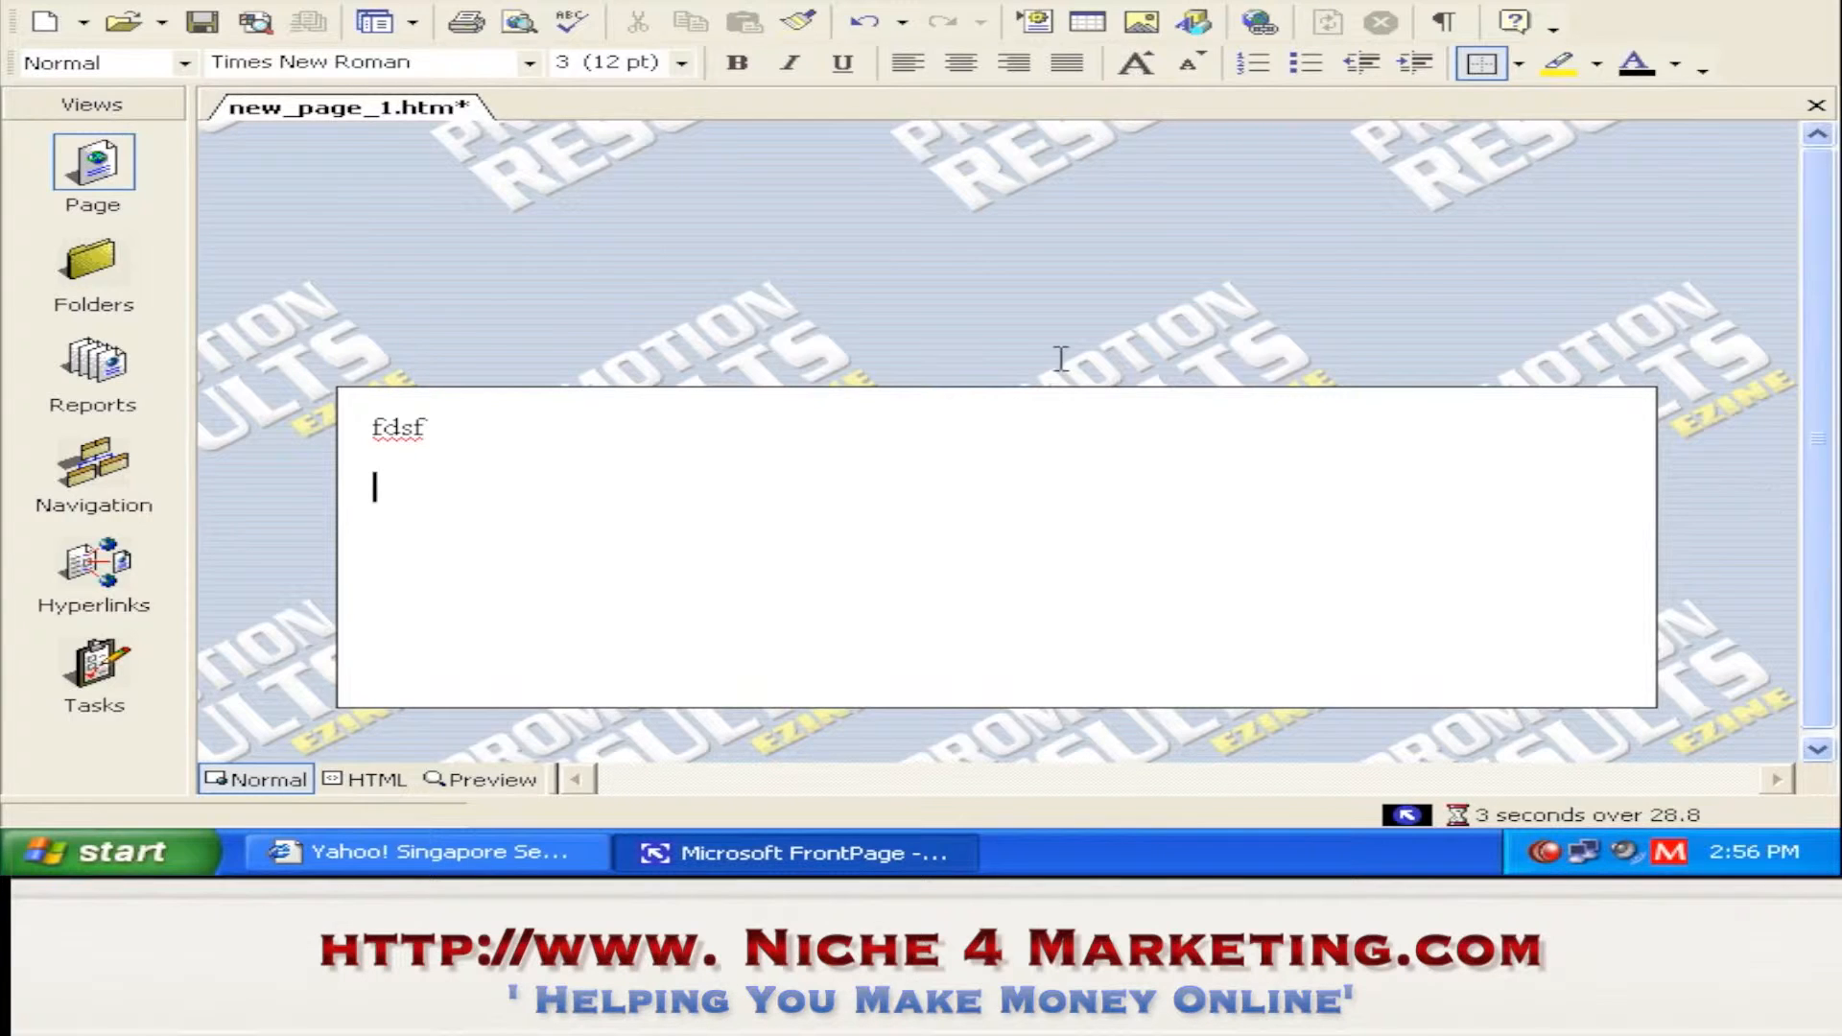
click(990, 356)
key(BackSpace)
key(BackSpace)
key(BackSpace)
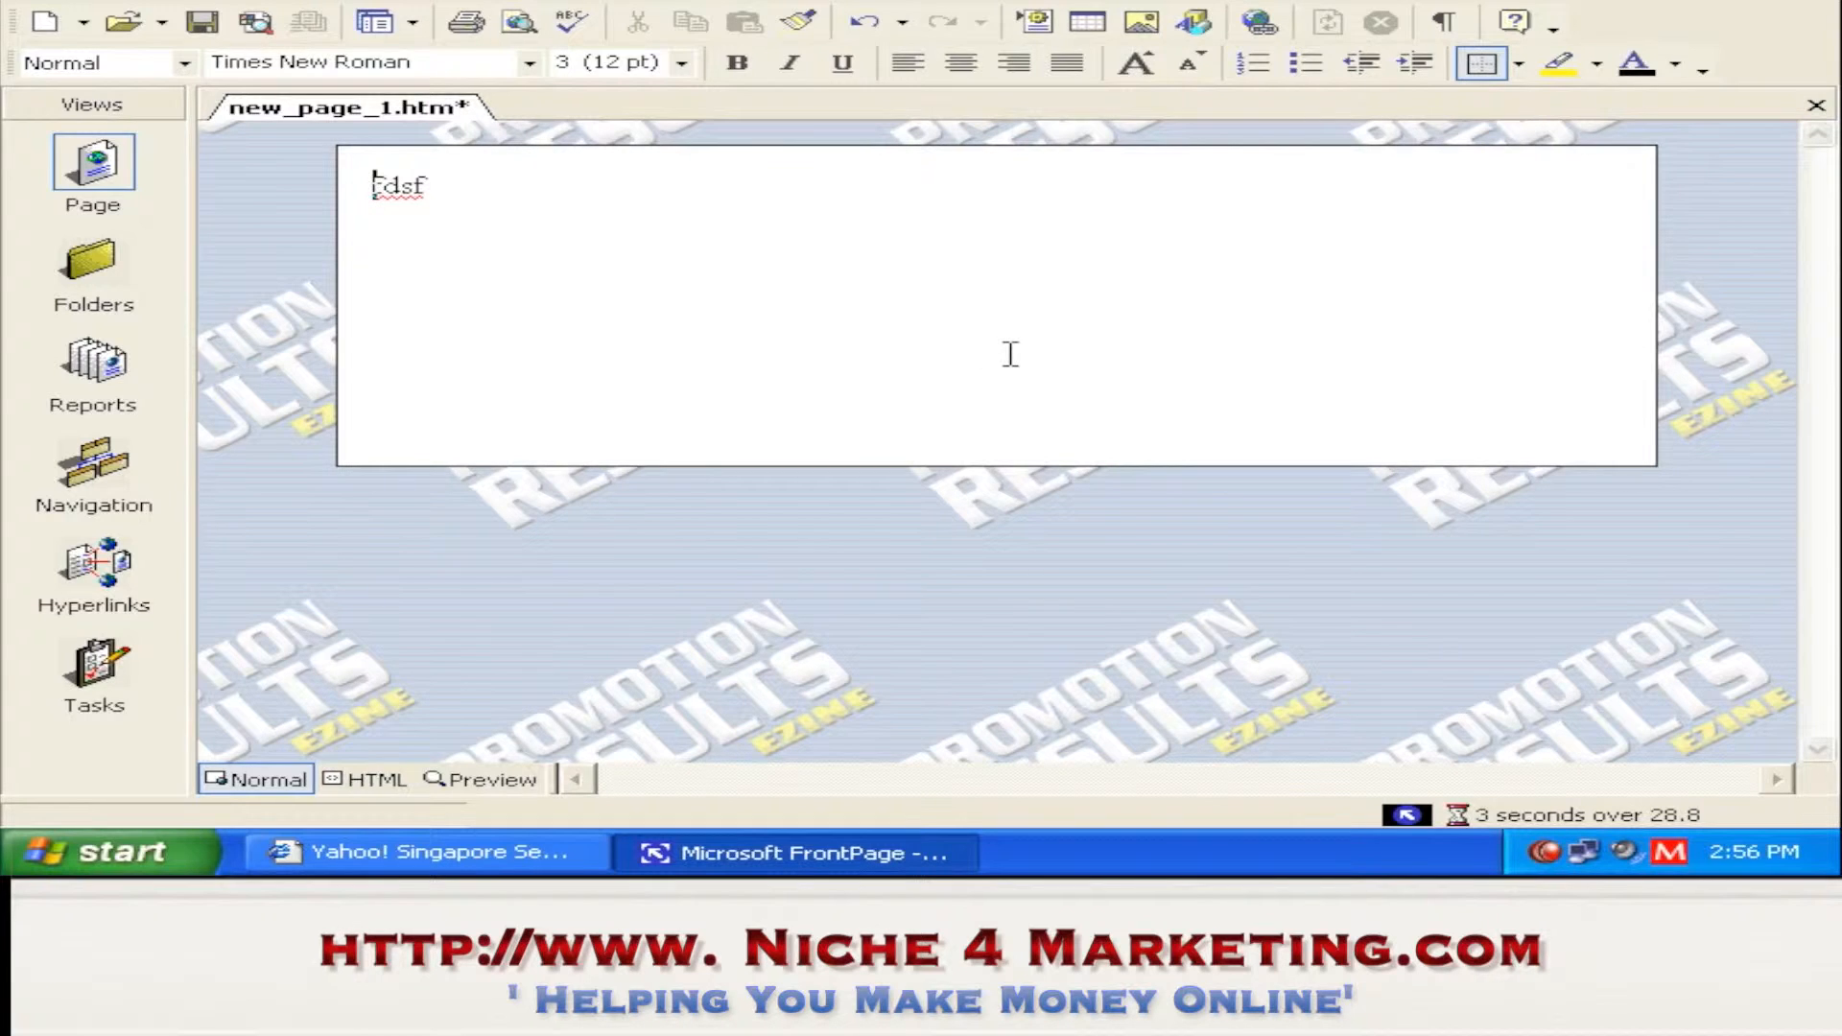
- Add more blank lines inside the table to make it taller and delete the sample text "fdsf"
key(Down)
key(Down)
key(Down)
key(Return)
key(Return)
key(Return)
key(Return)
key(Return)
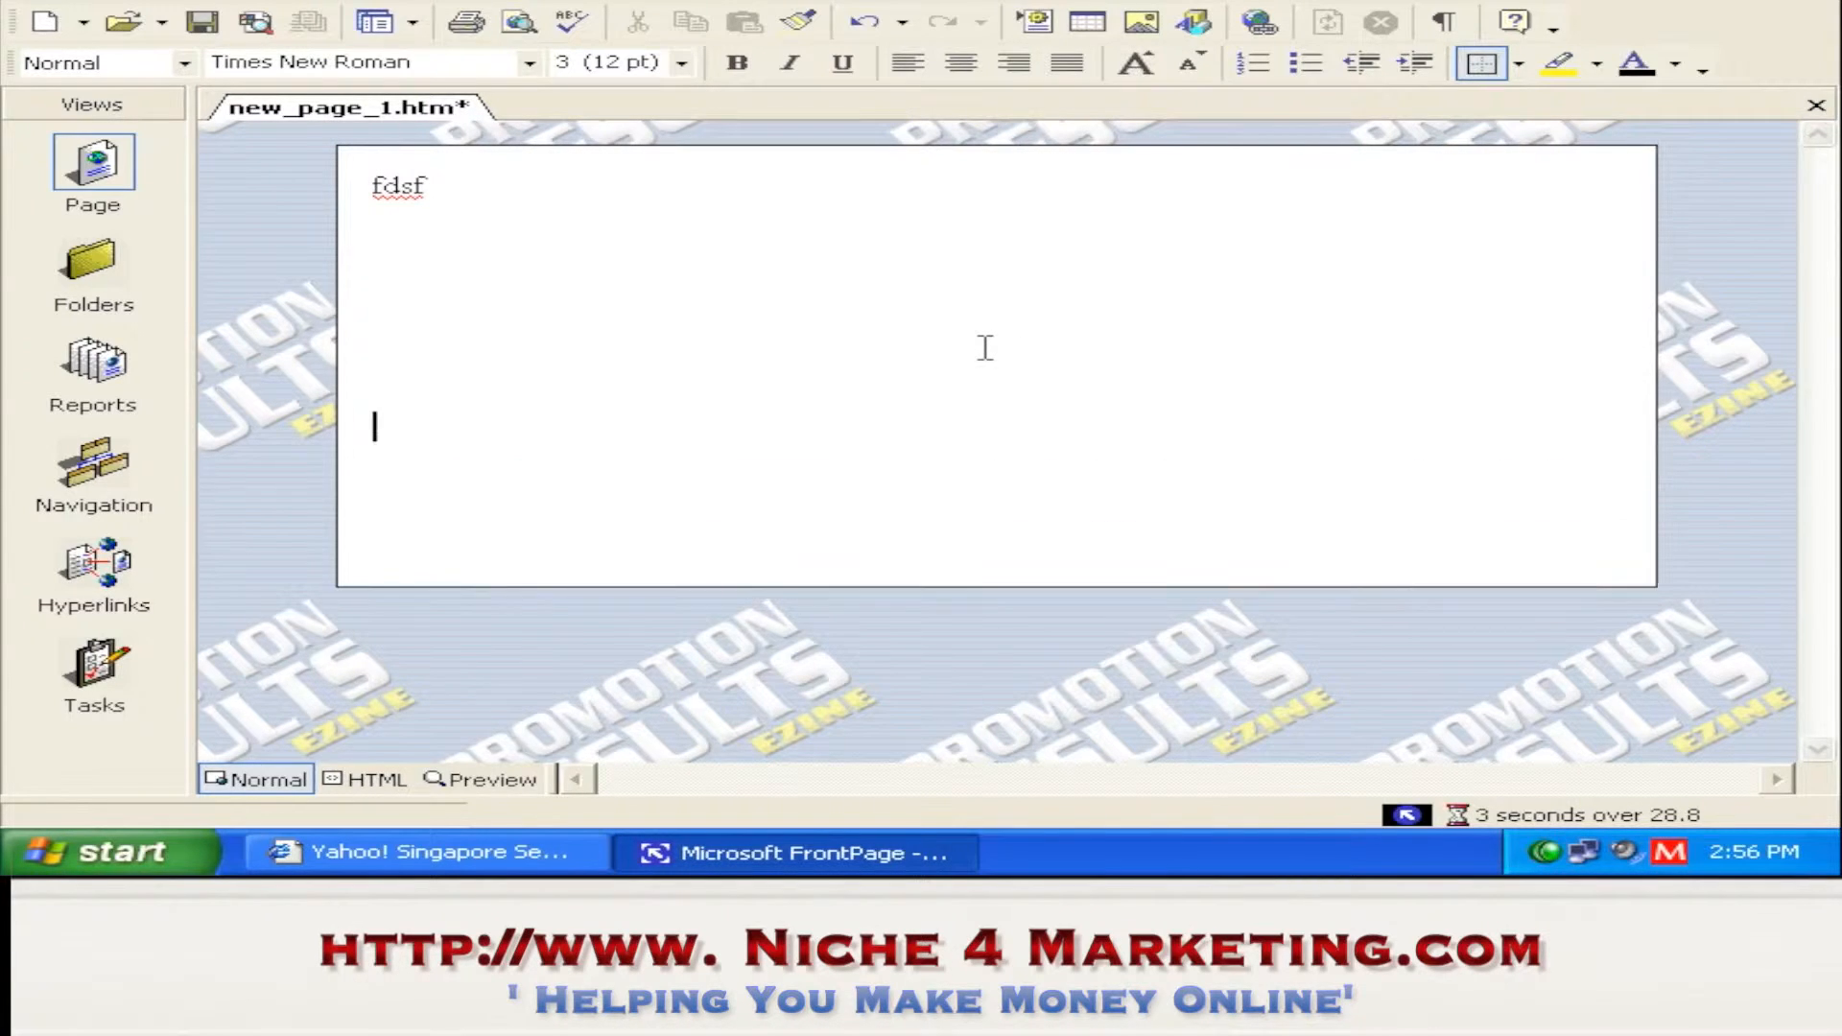
click(438, 184)
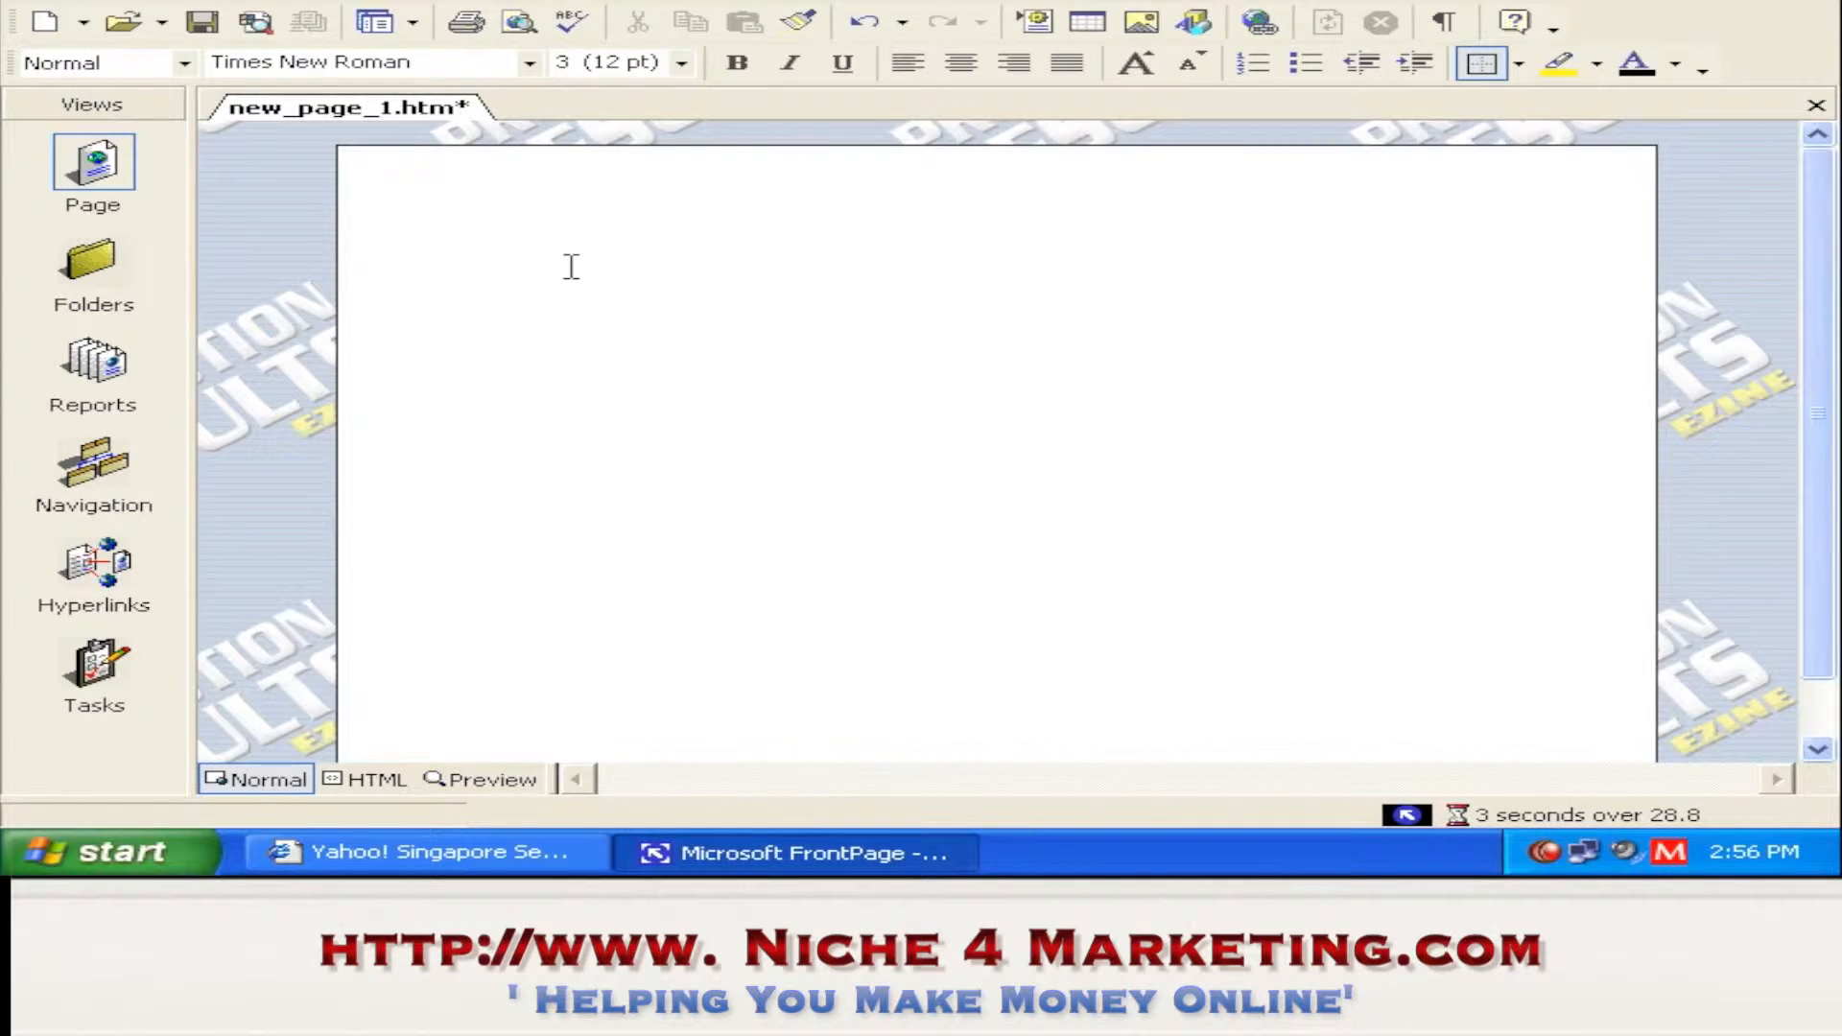
- Insert the picture file "header" from the images folder at the start of the table
click(335, 2)
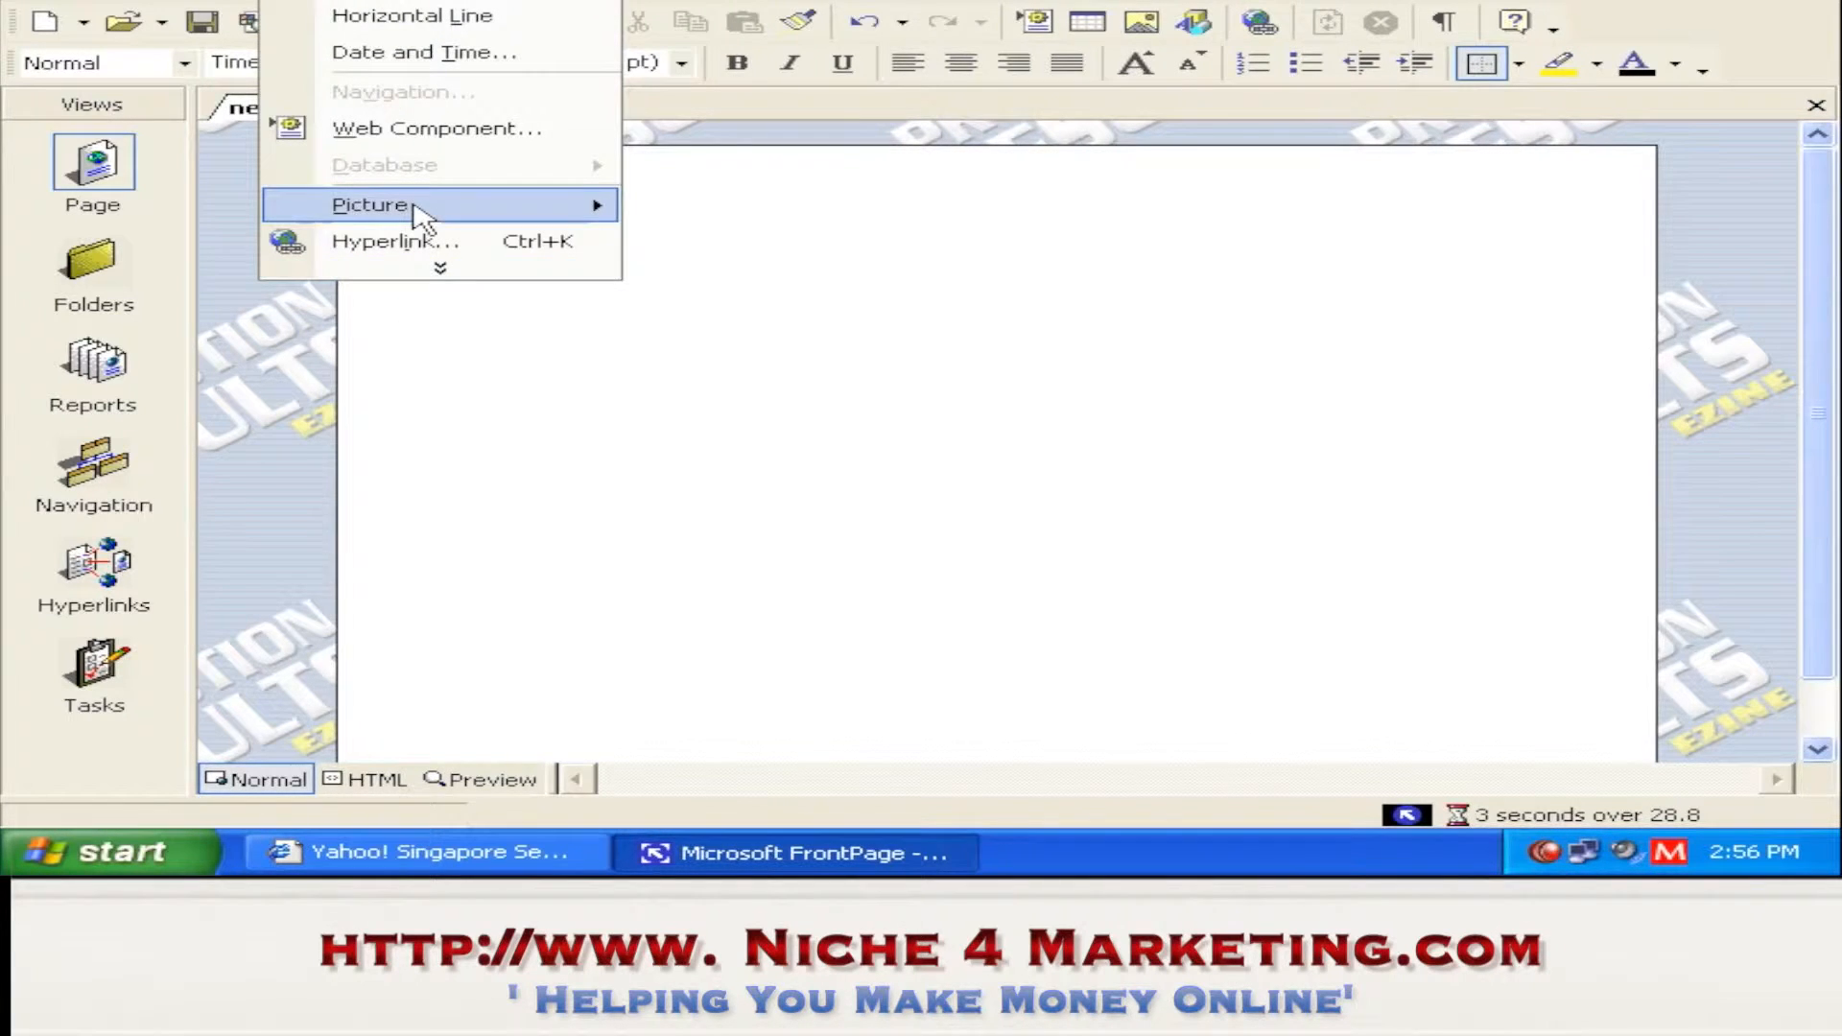
mouse_move(420, 213)
click(780, 247)
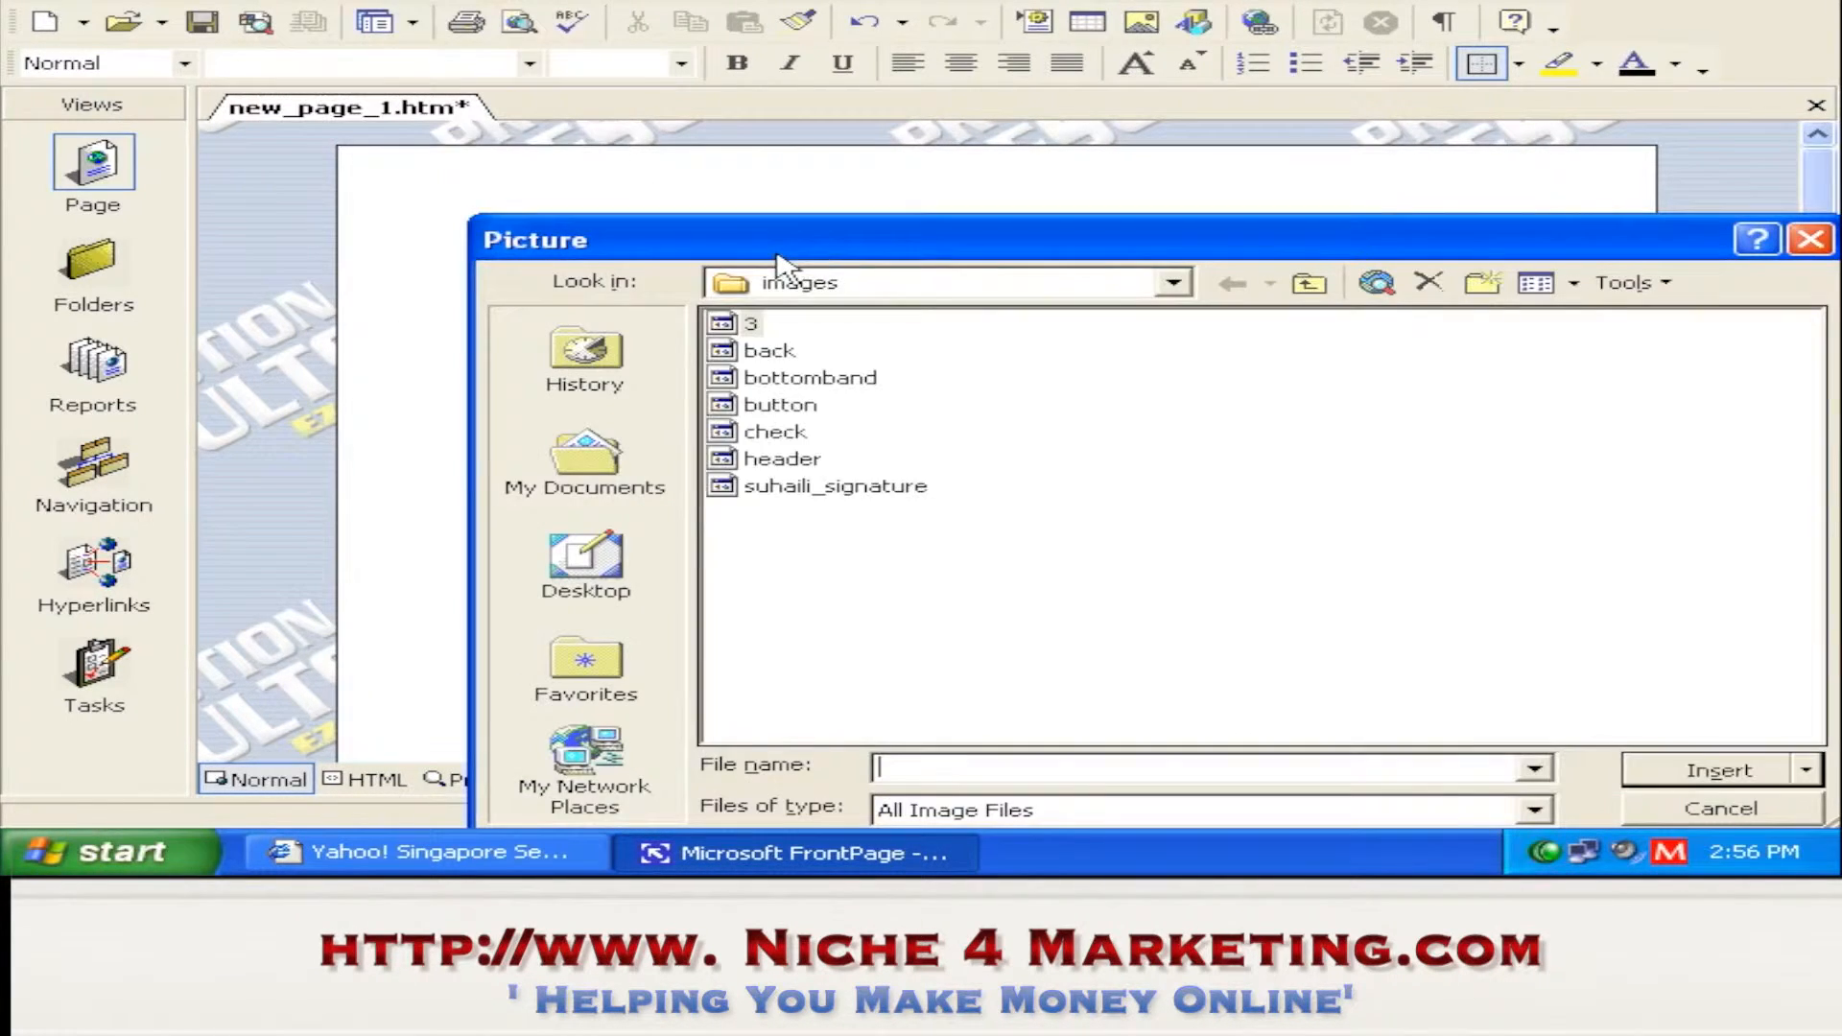
drag(810, 259, 674, 177)
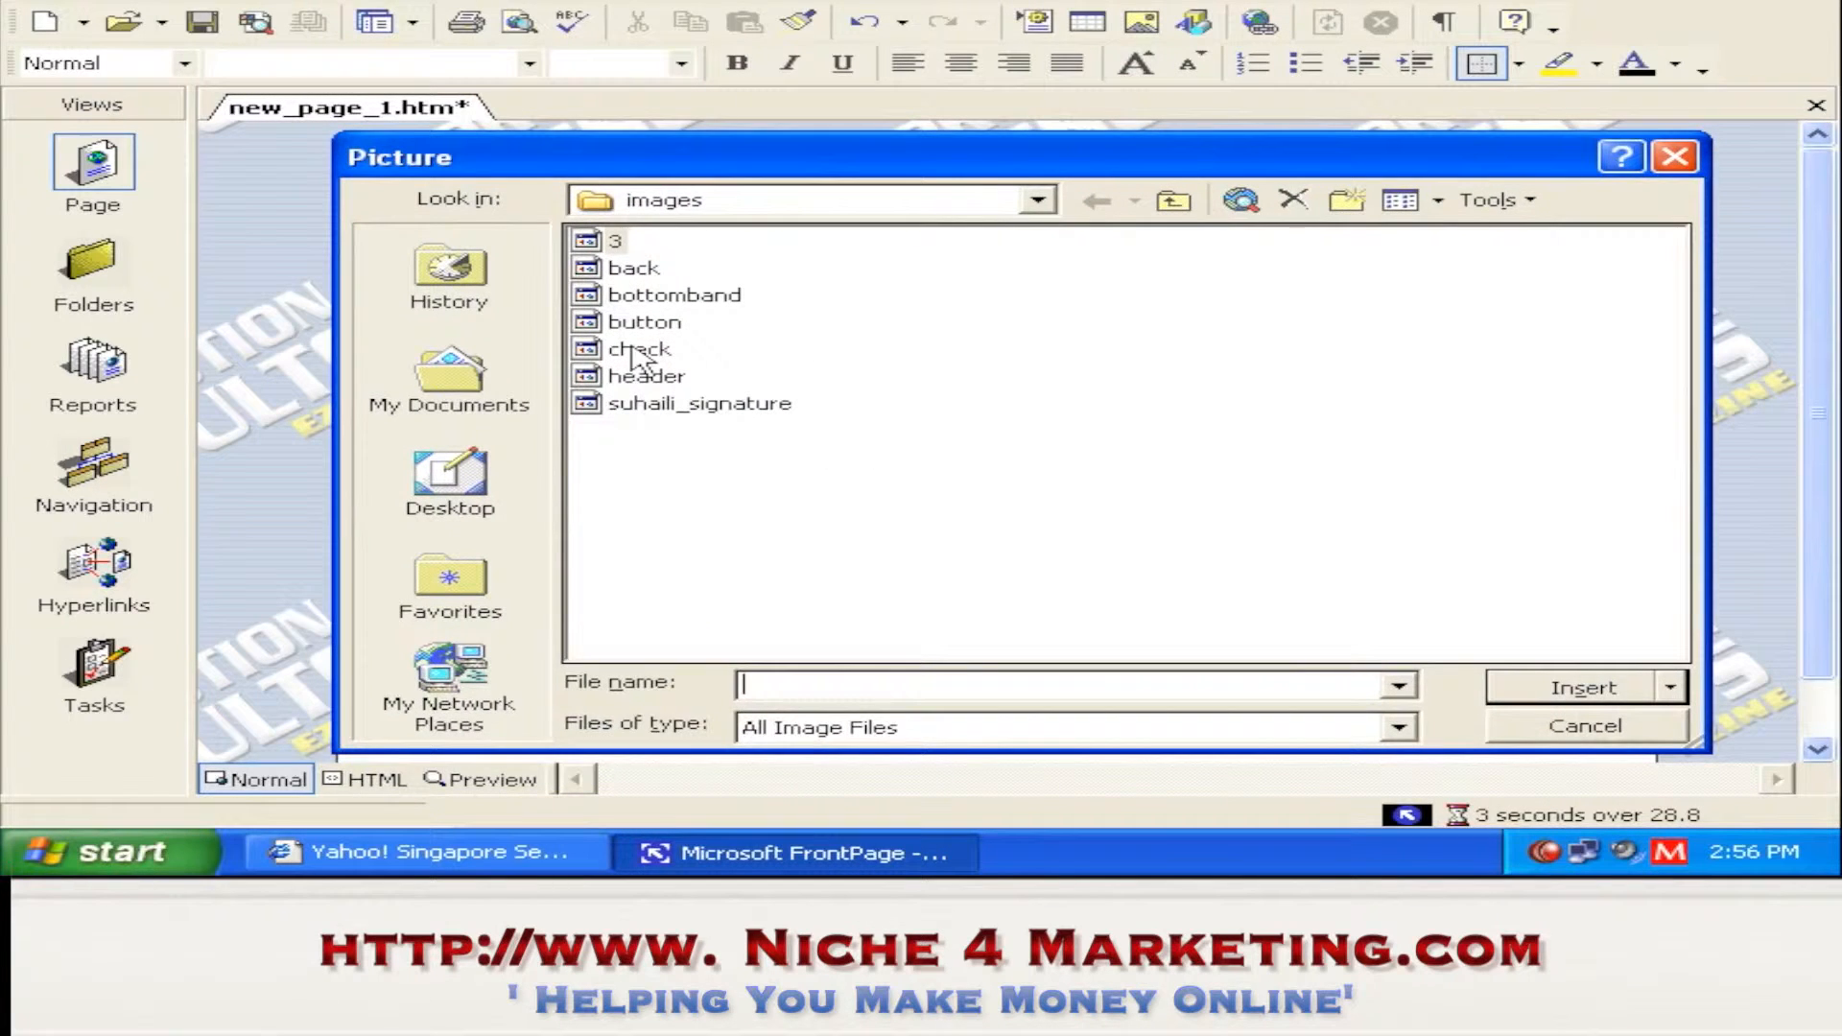
click(643, 377)
click(1536, 683)
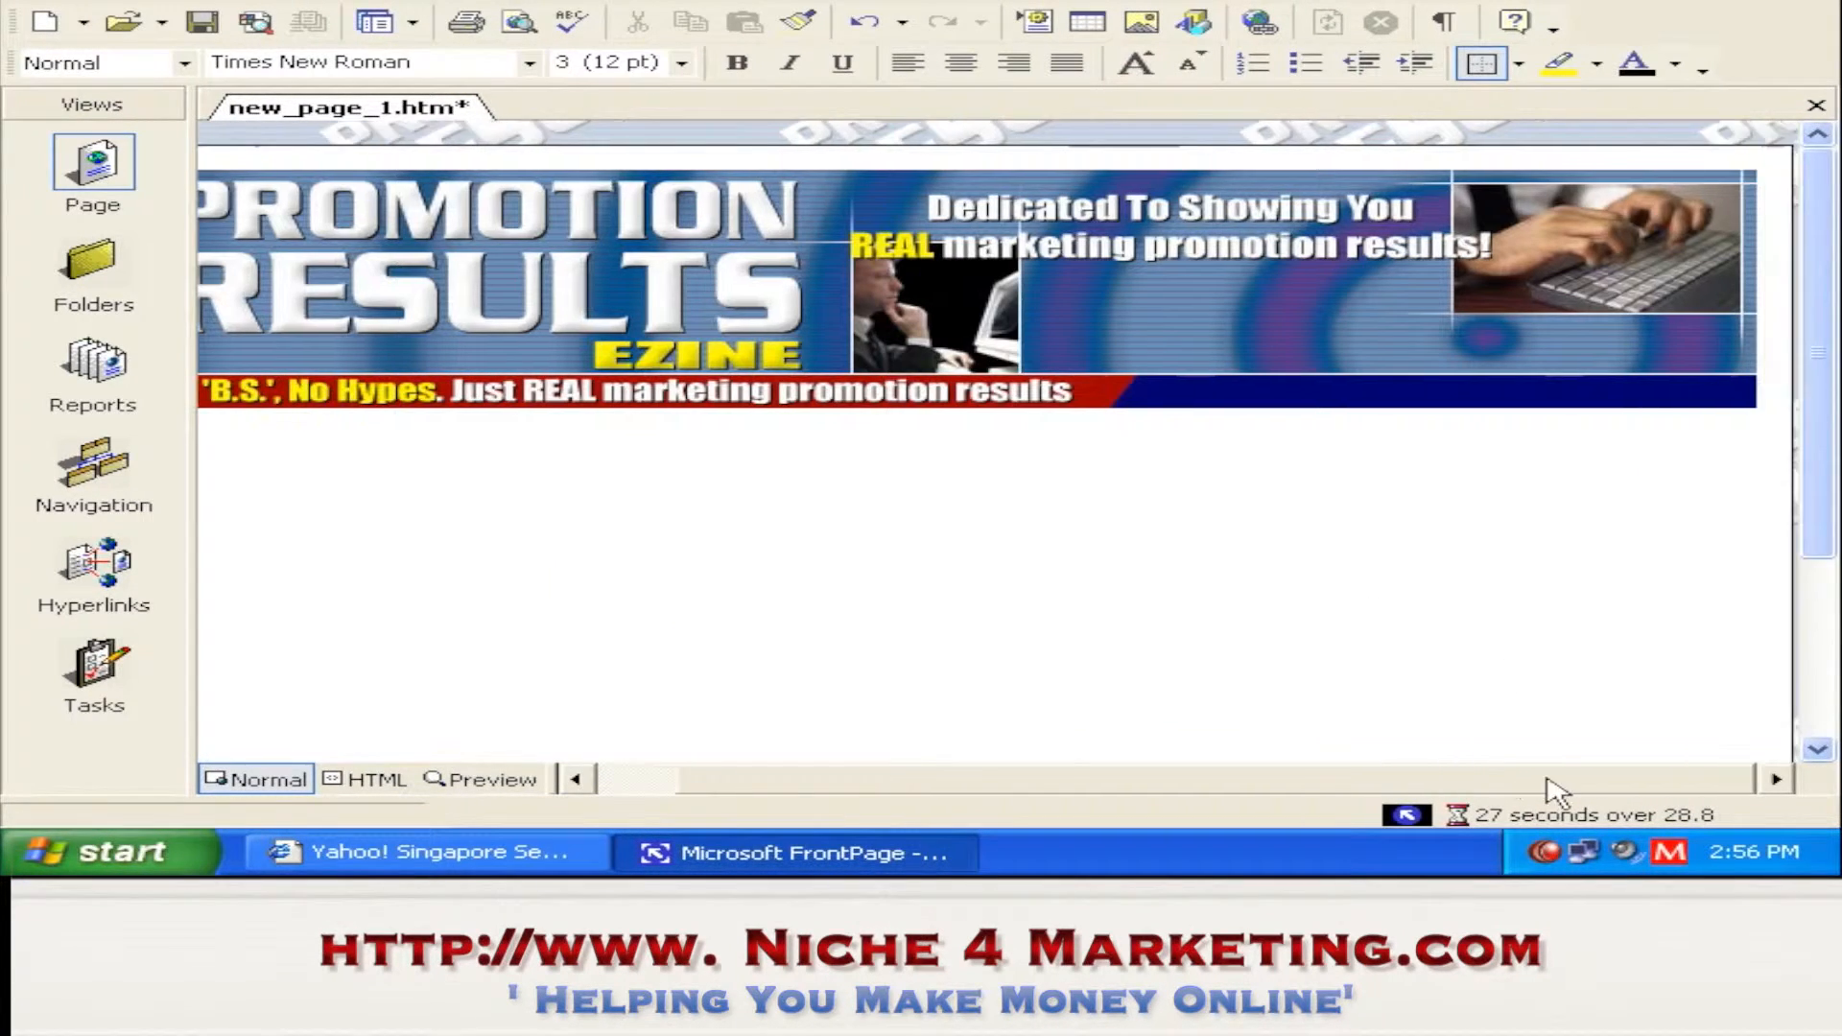
- Examine the full width of the header picture and review its general, video and appearance properties
drag(1547, 782, 1344, 779)
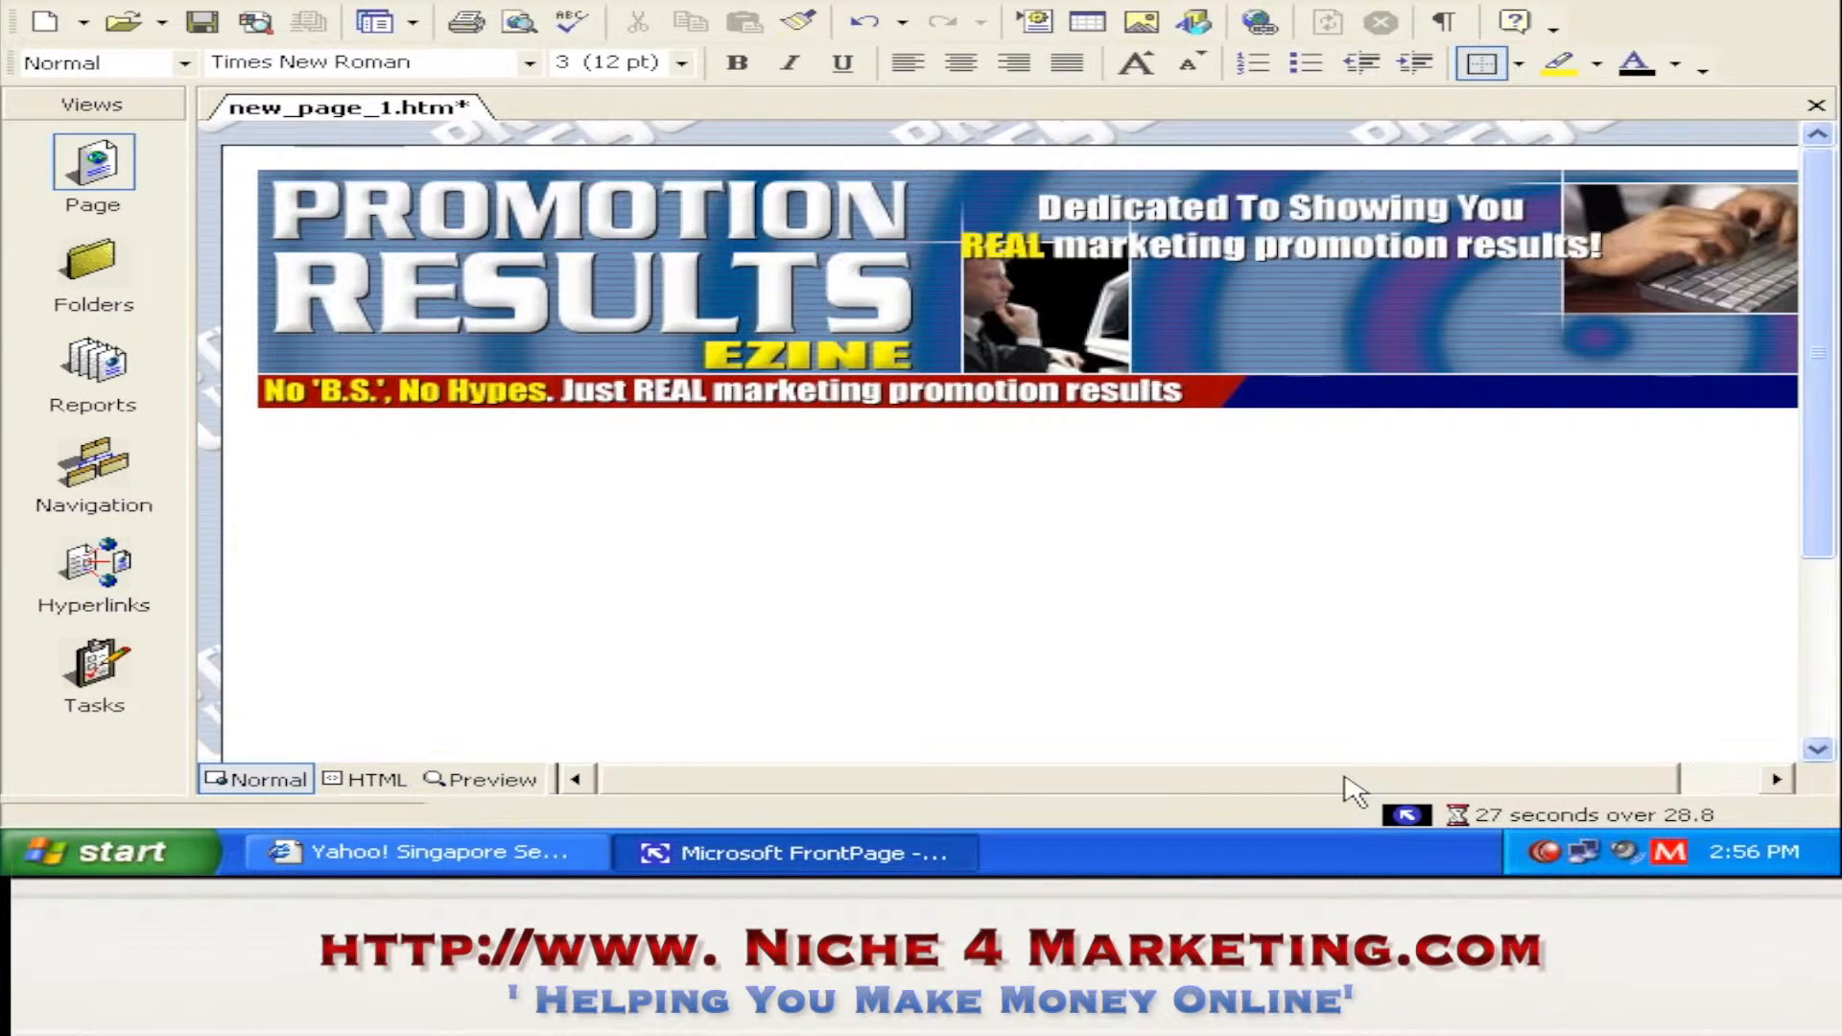
click(1164, 305)
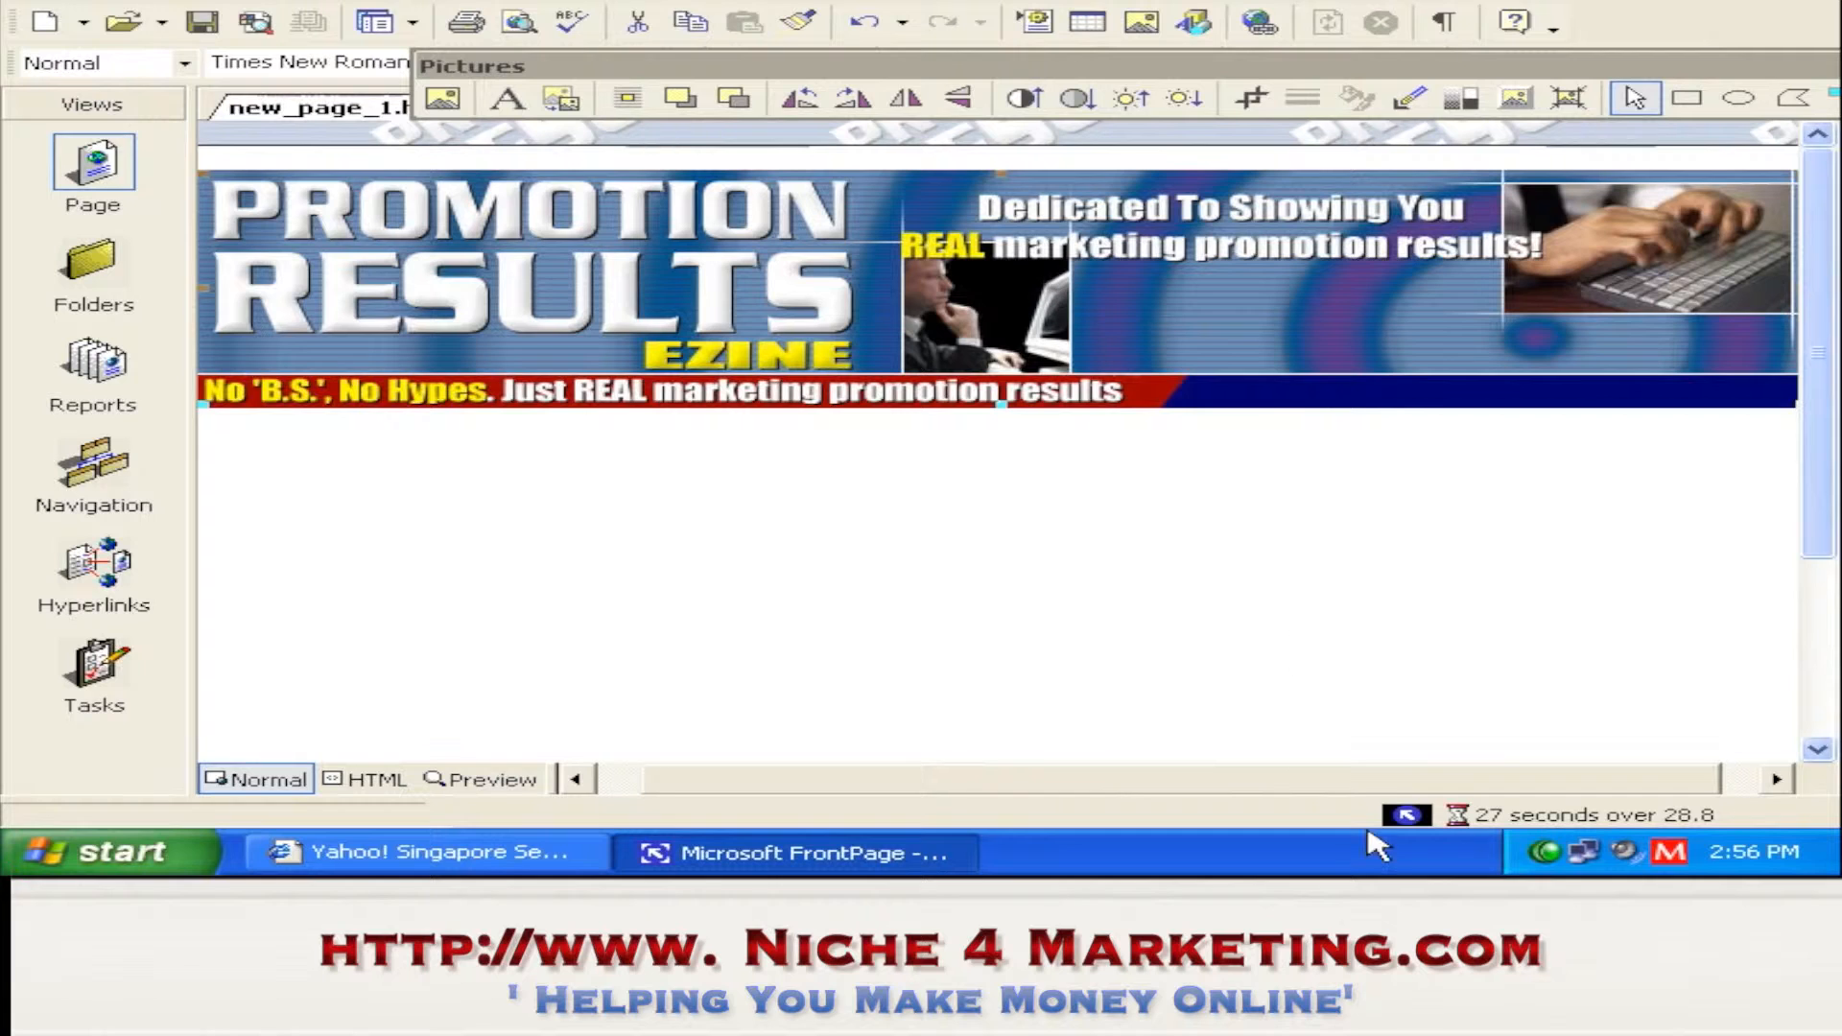
drag(1372, 781, 1526, 789)
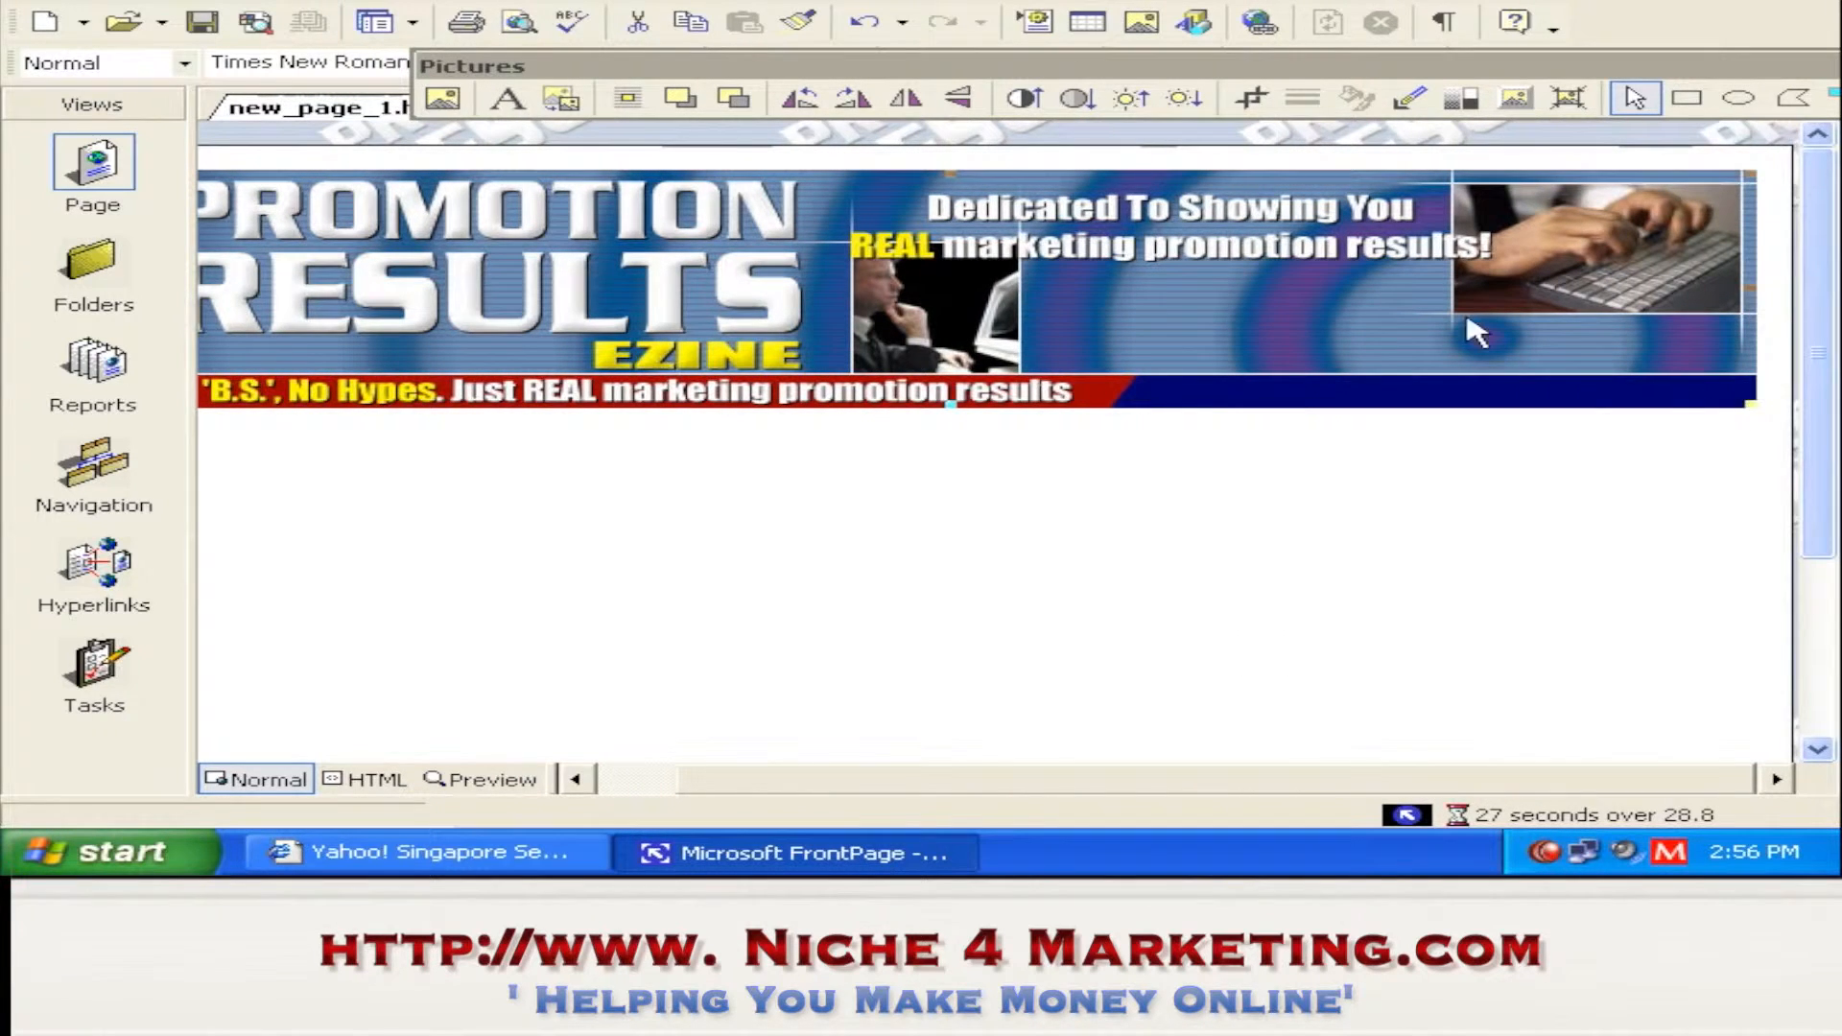
right_click(1163, 275)
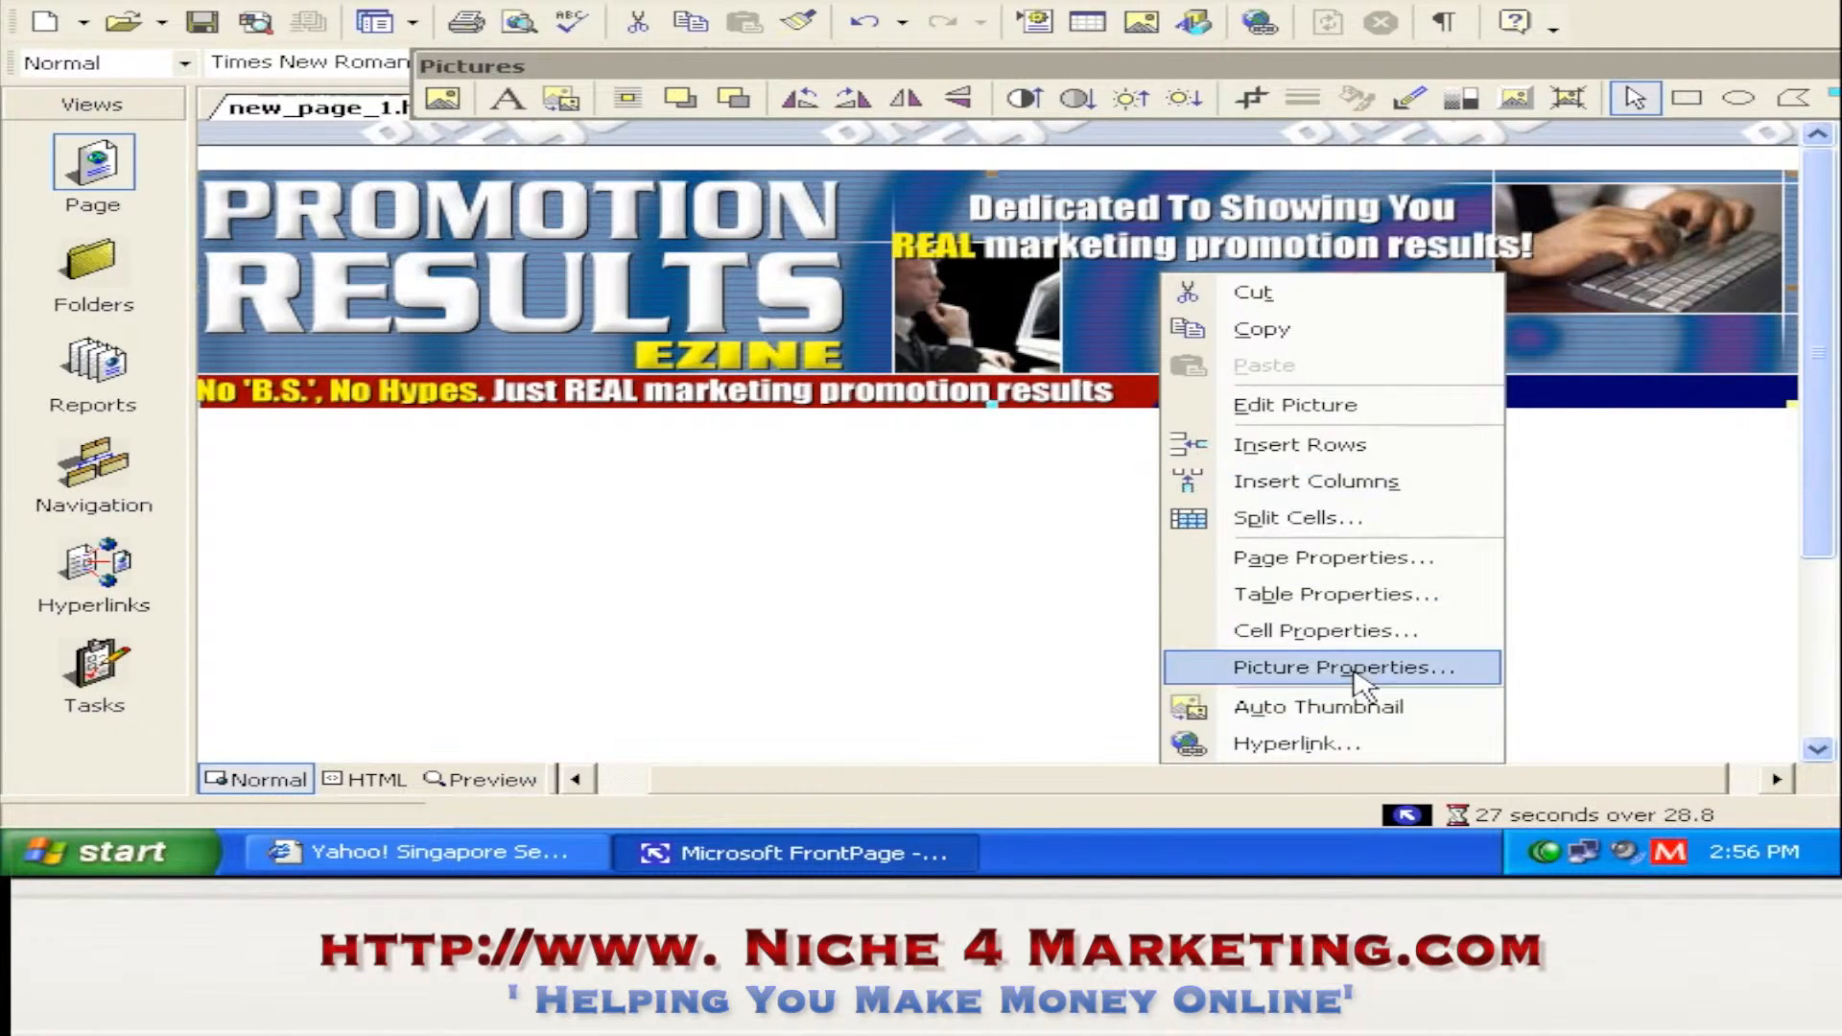
click(1308, 668)
click(711, 115)
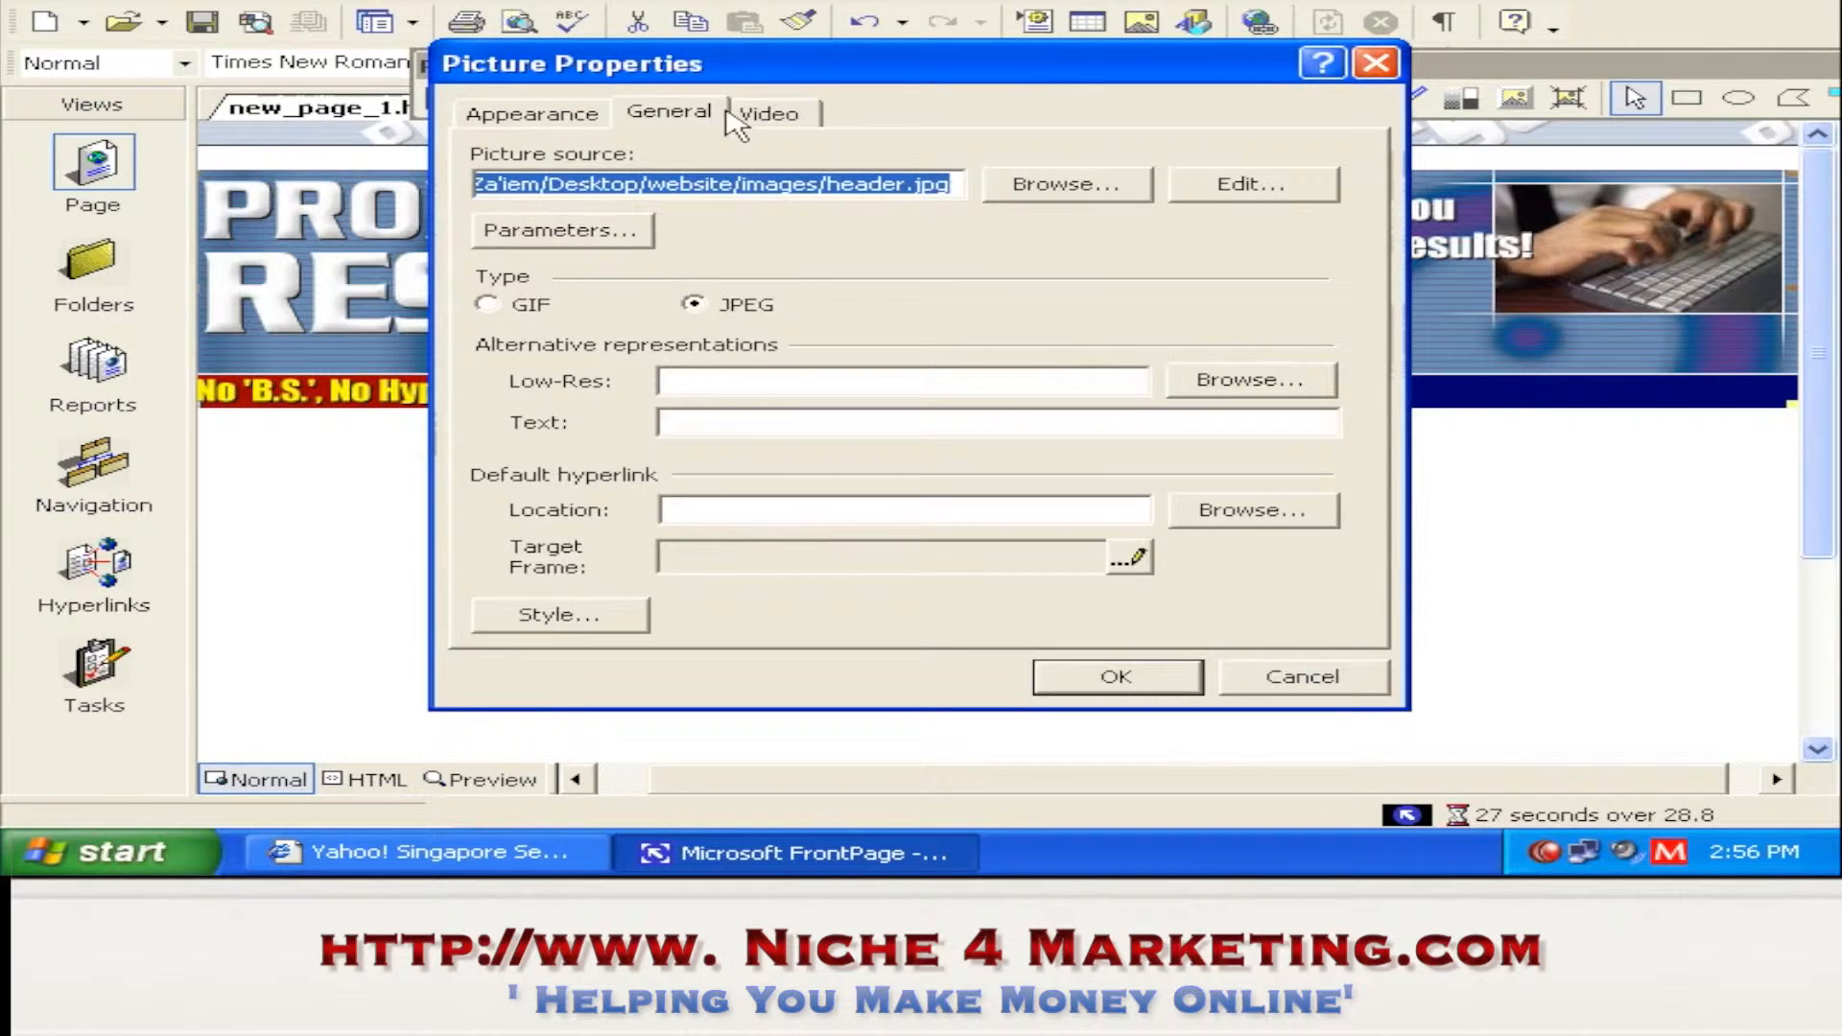
click(779, 113)
click(715, 113)
click(579, 120)
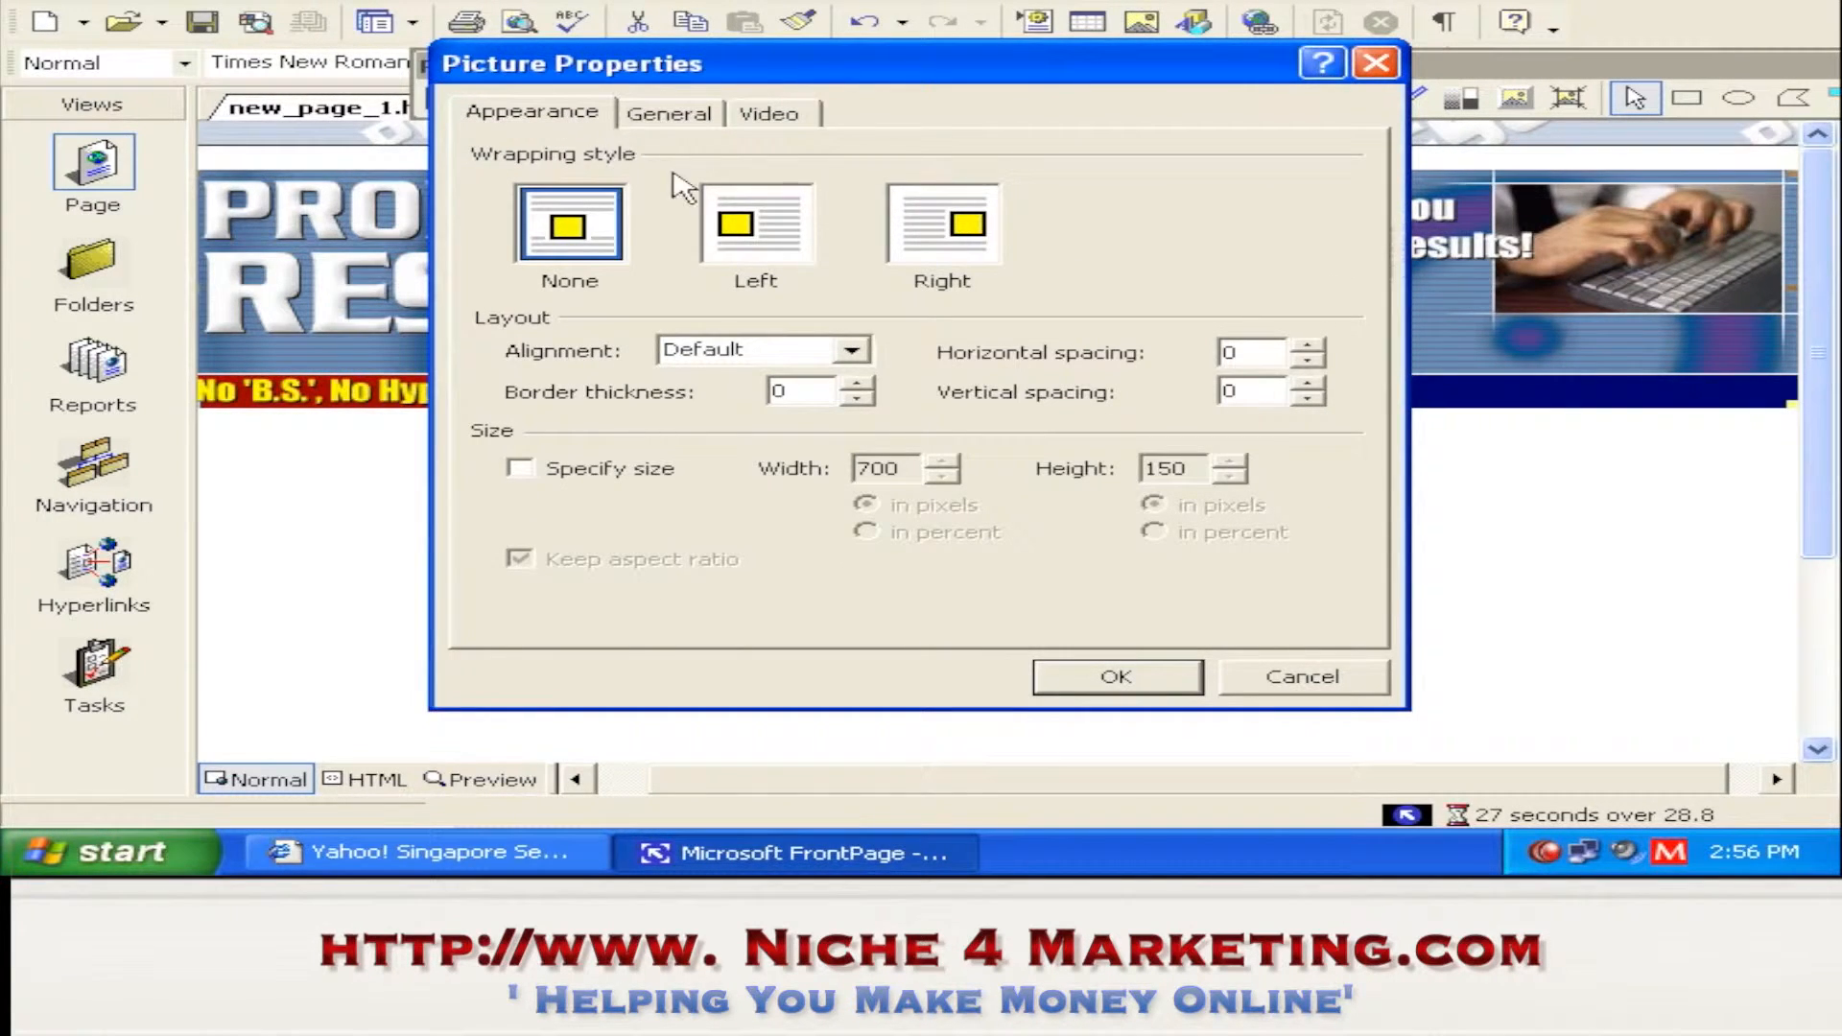
click(1300, 678)
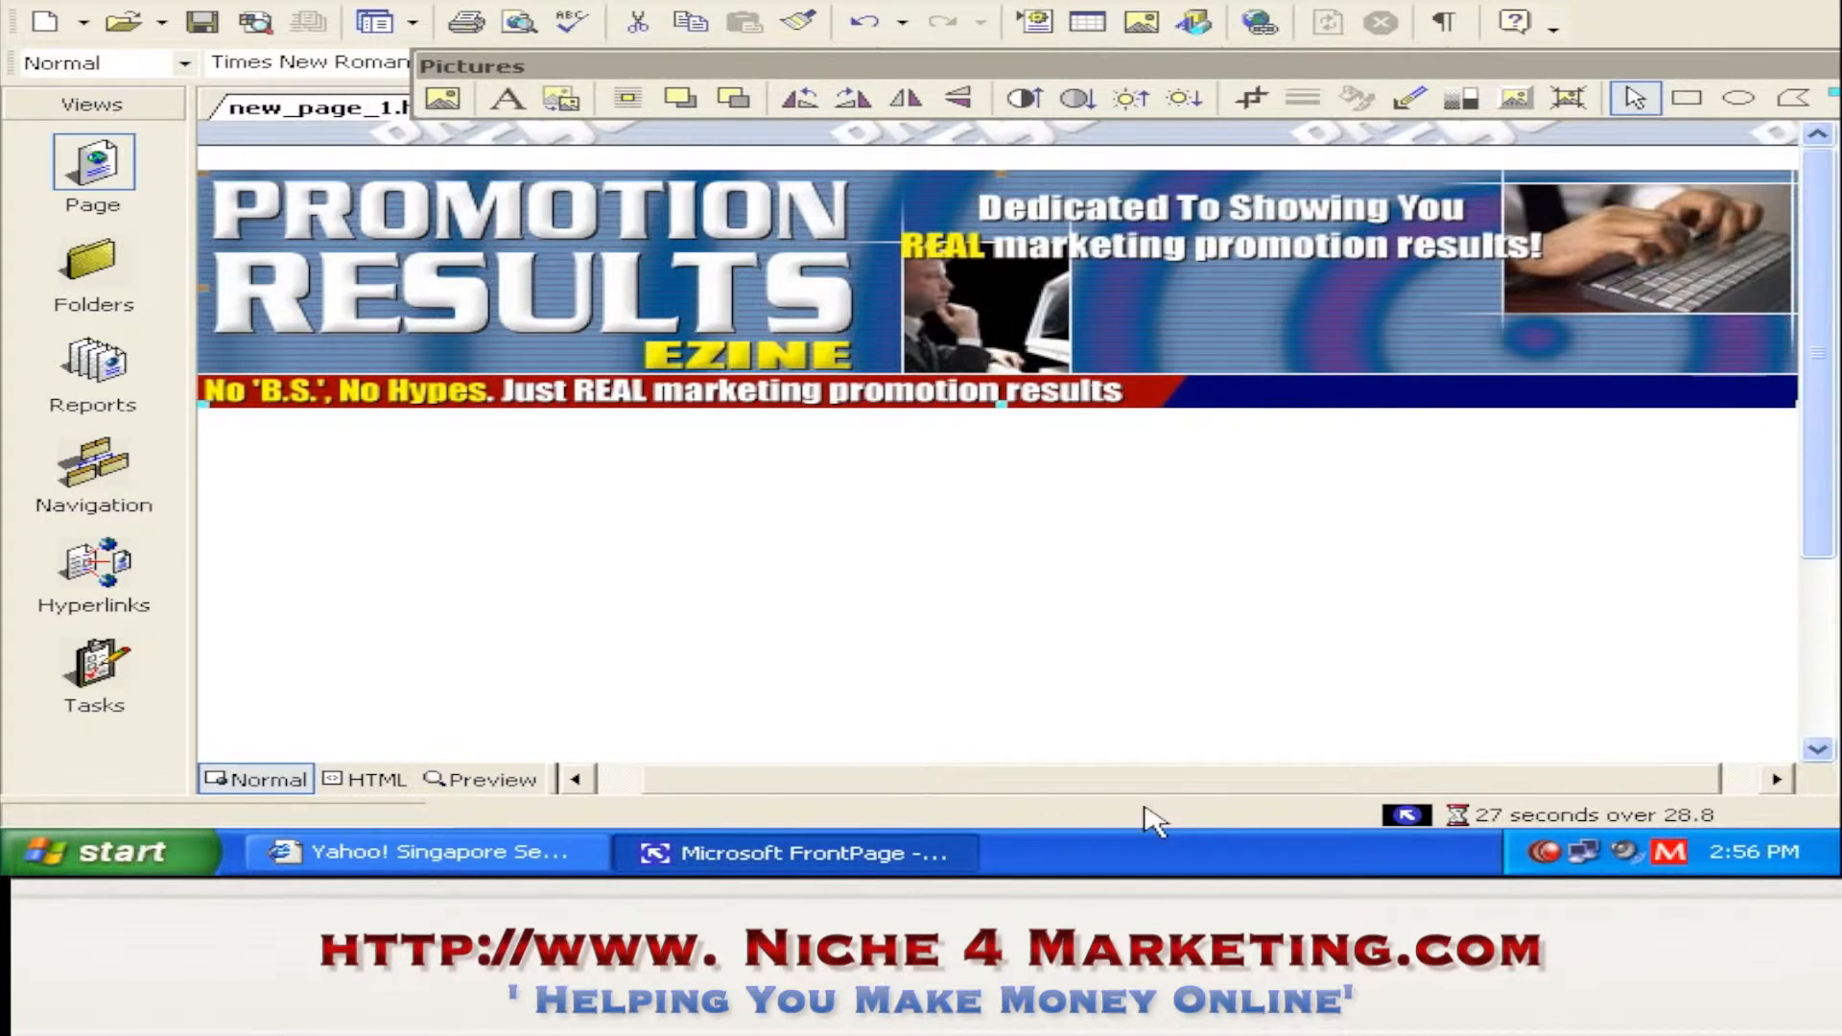
drag(1180, 779, 1328, 782)
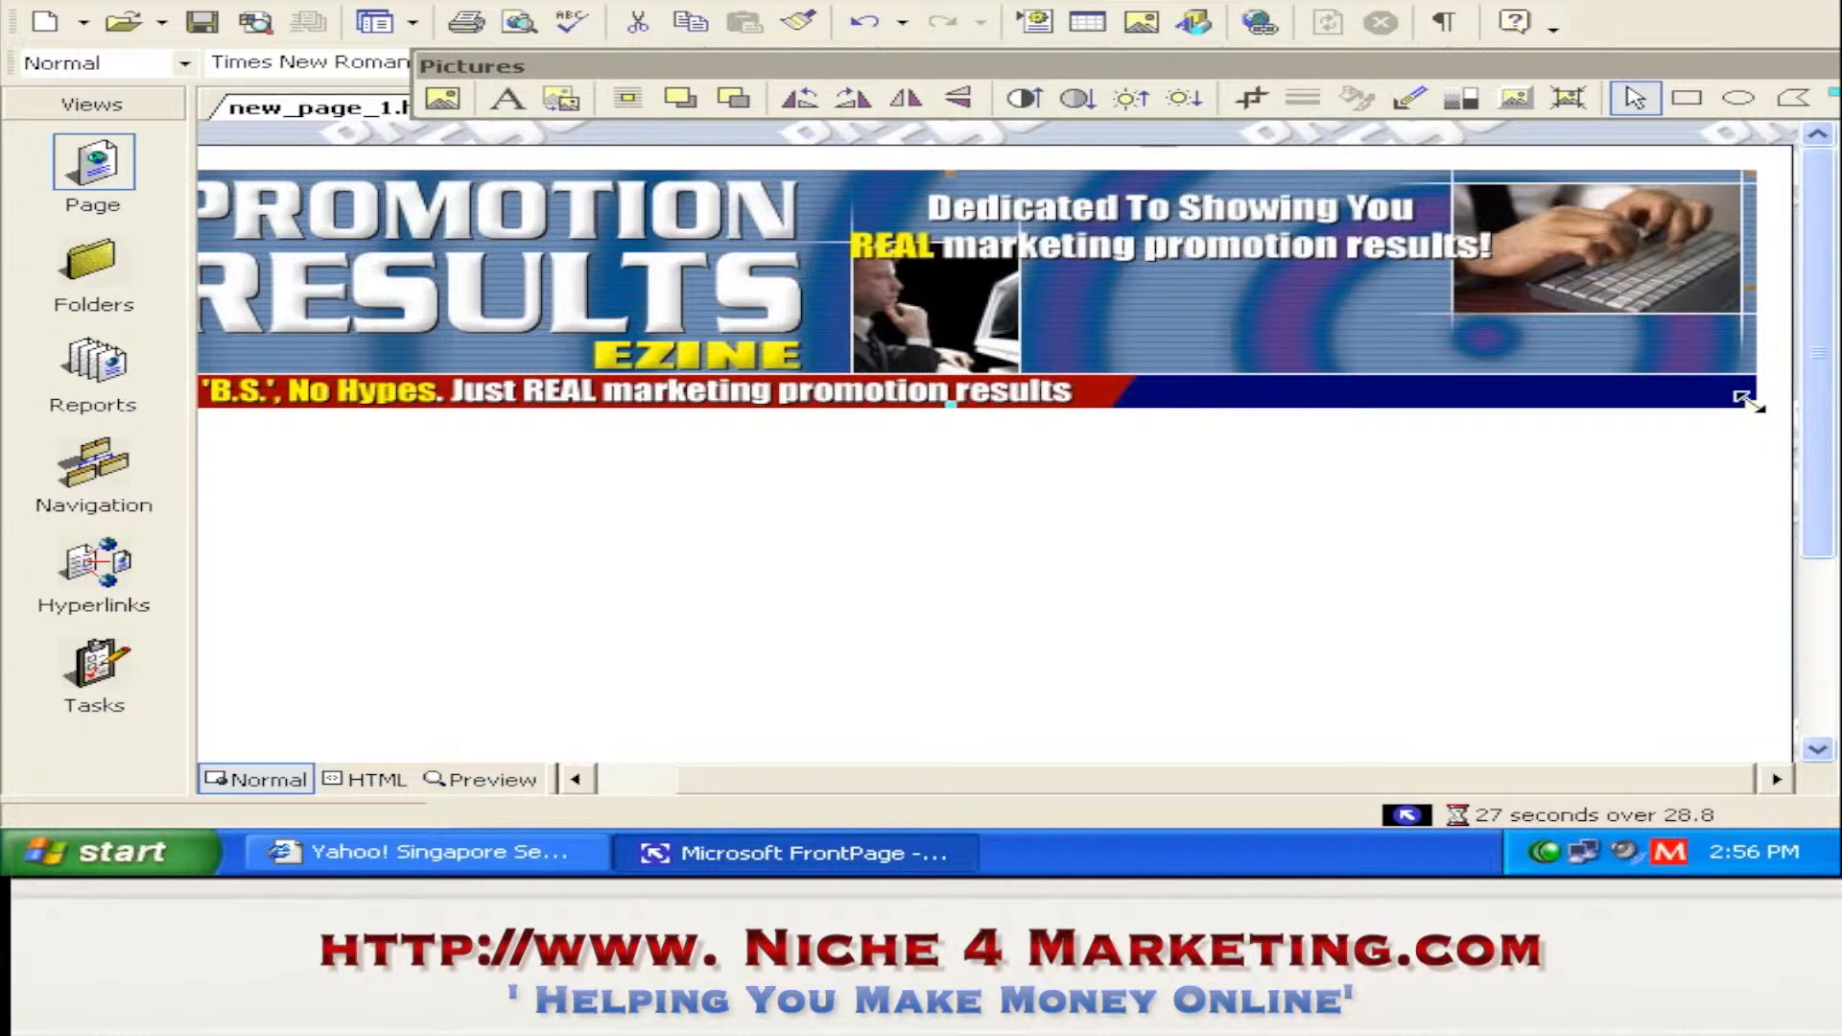
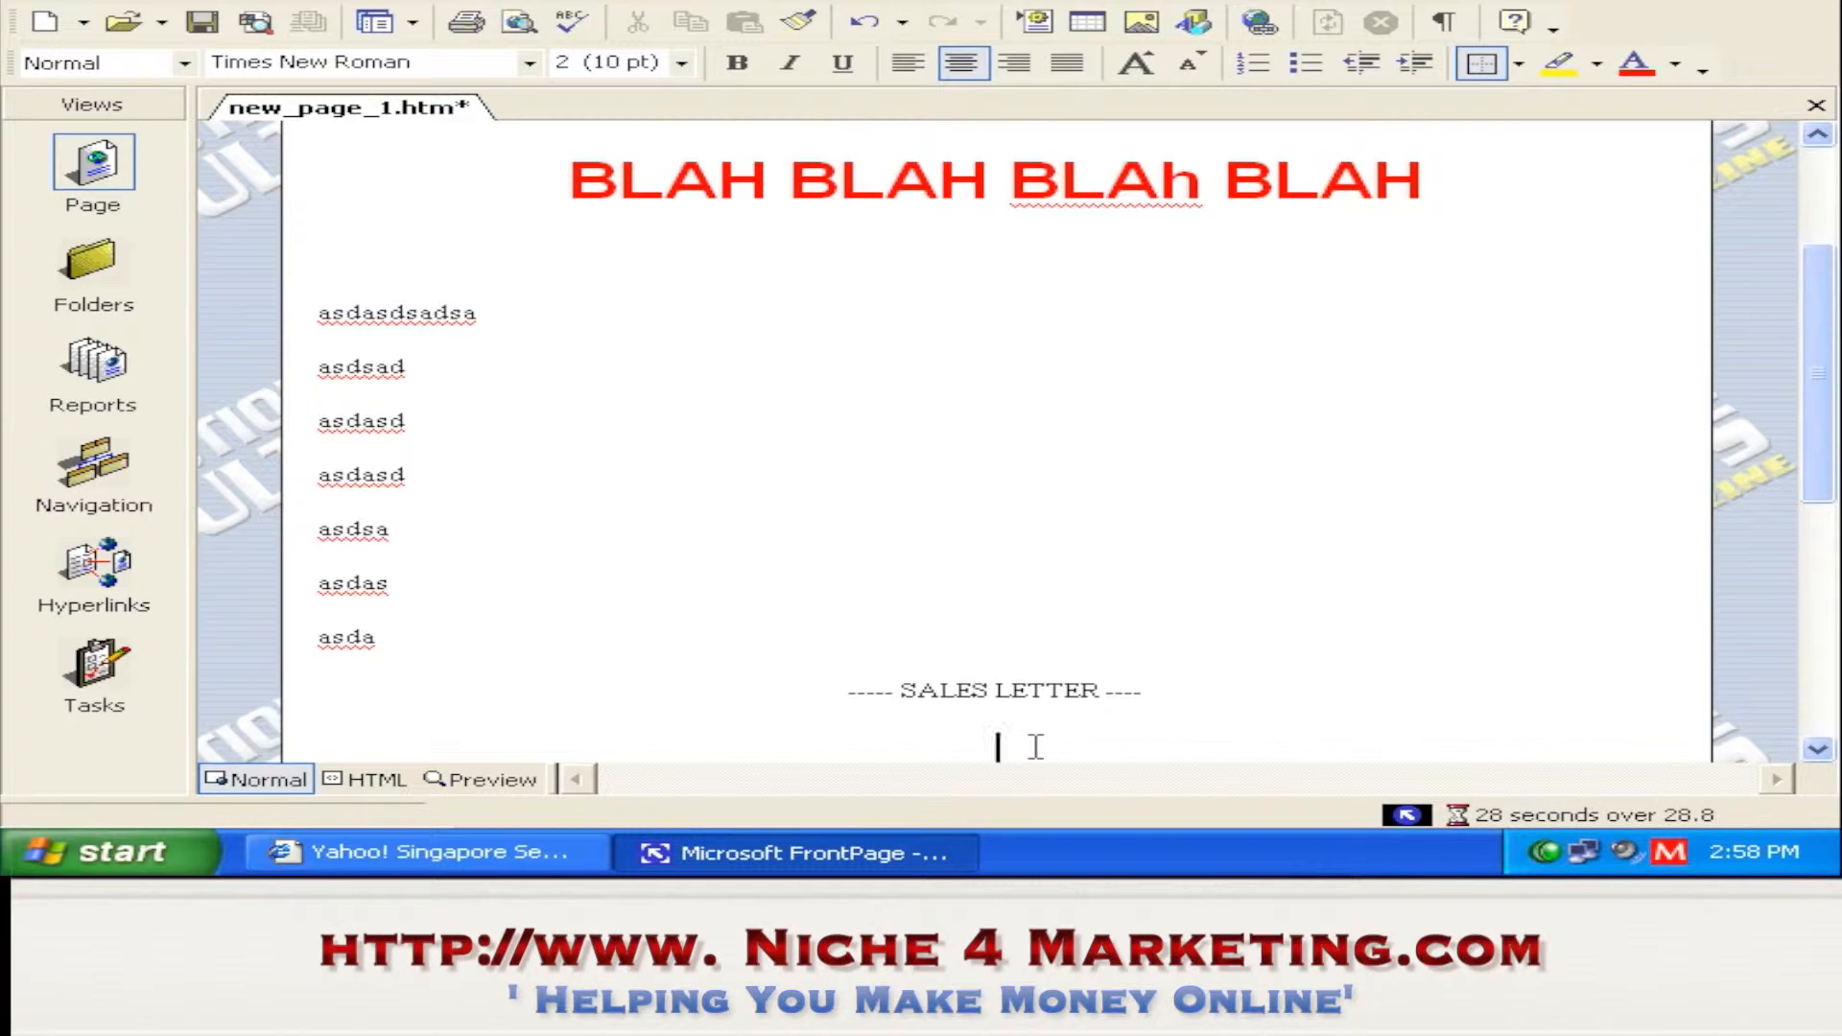
text(Click Here To Order)
triple_click(1036, 753)
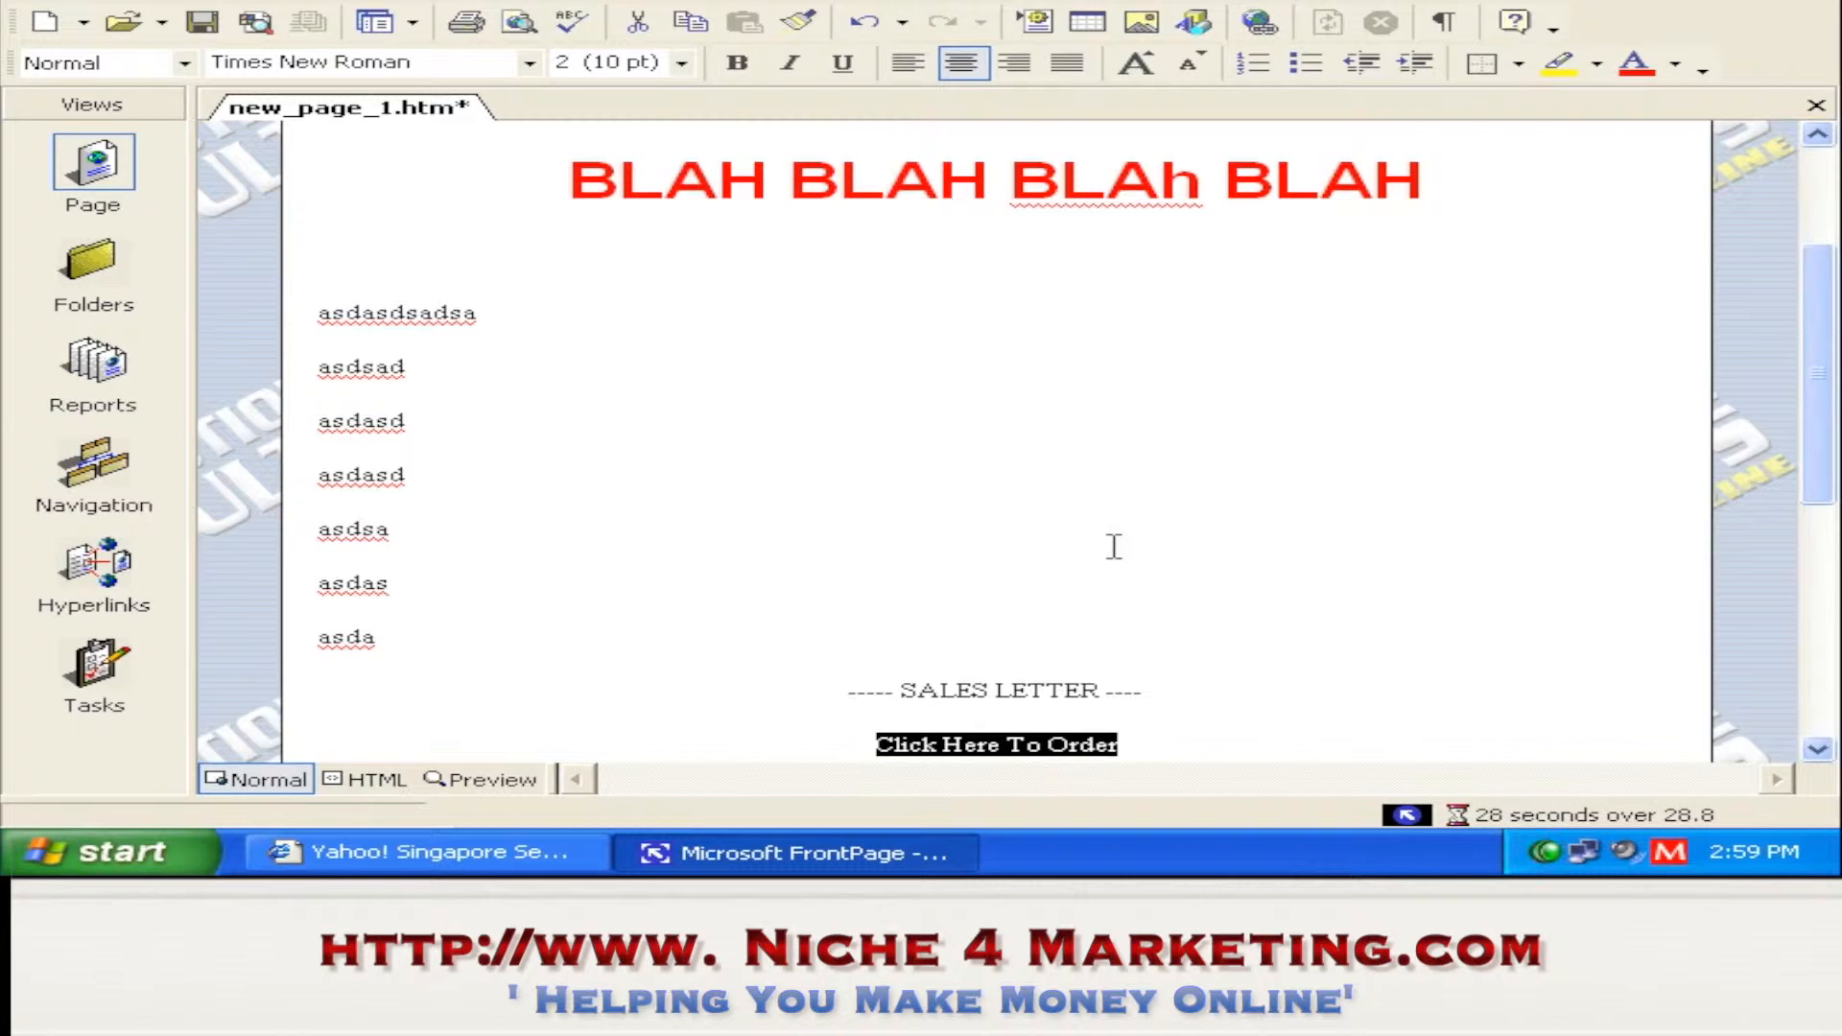
click(1281, 25)
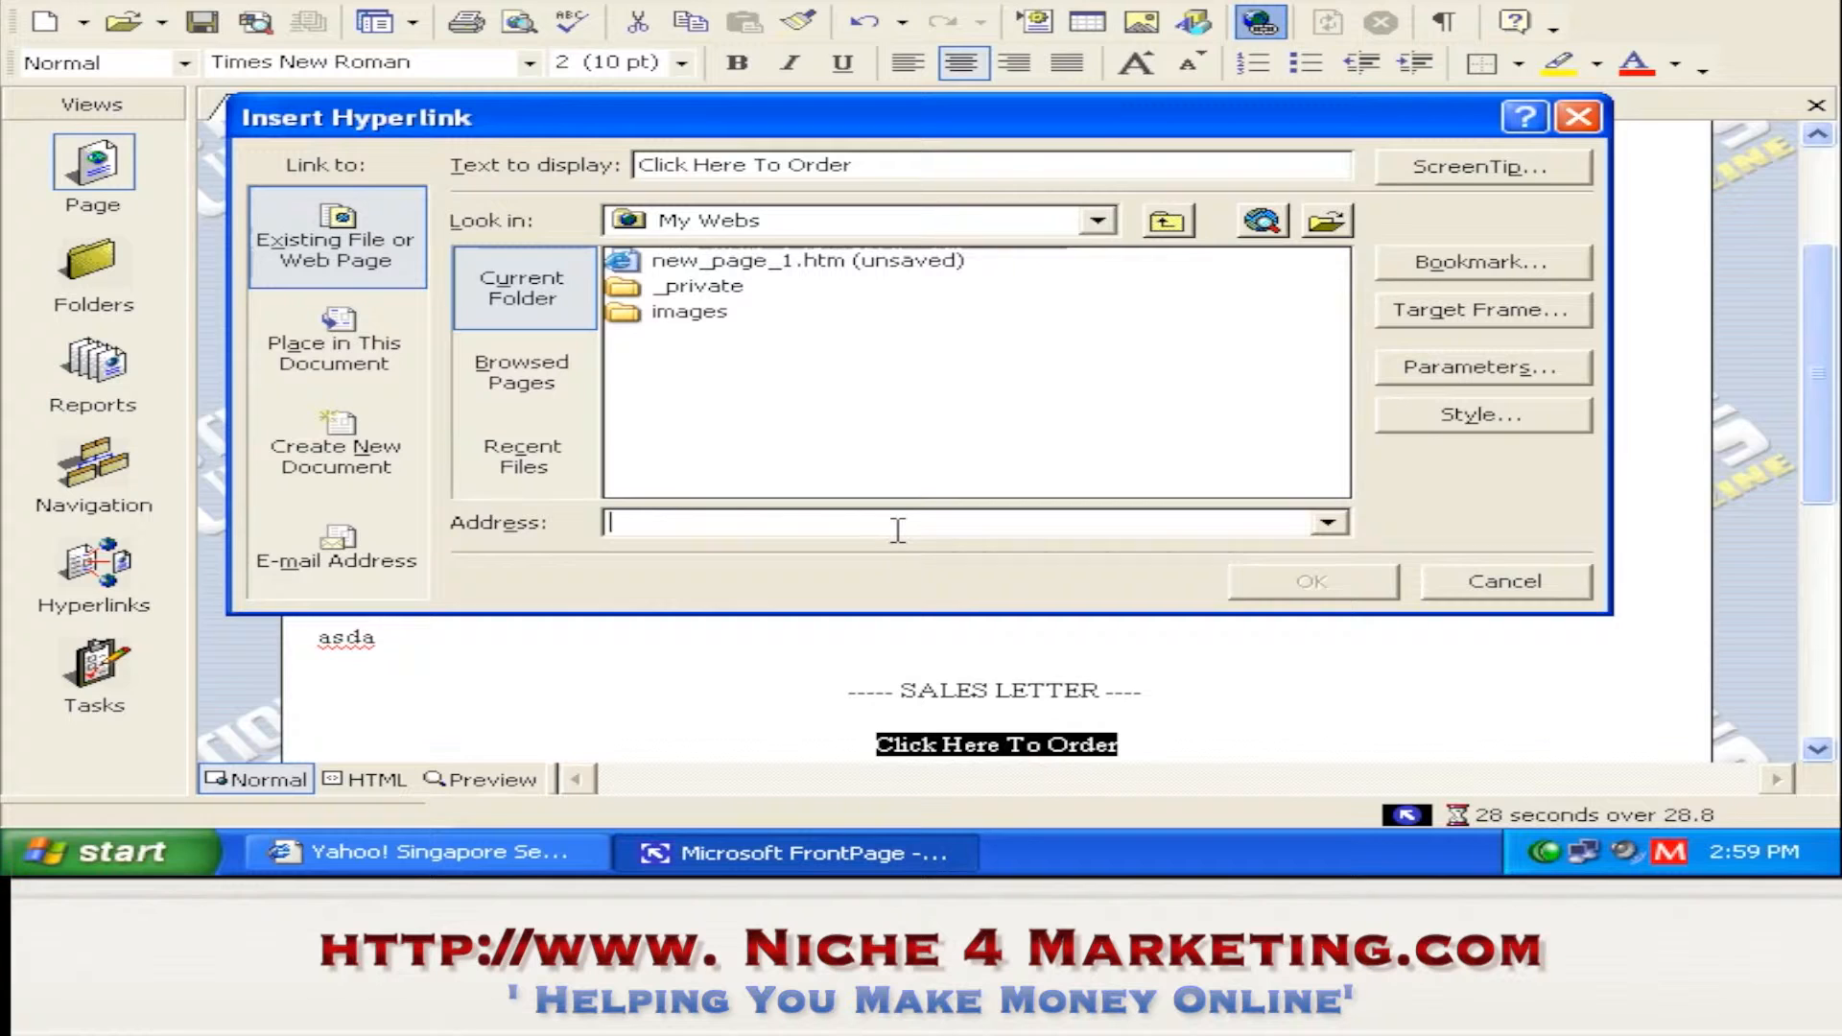
text(http://ww)
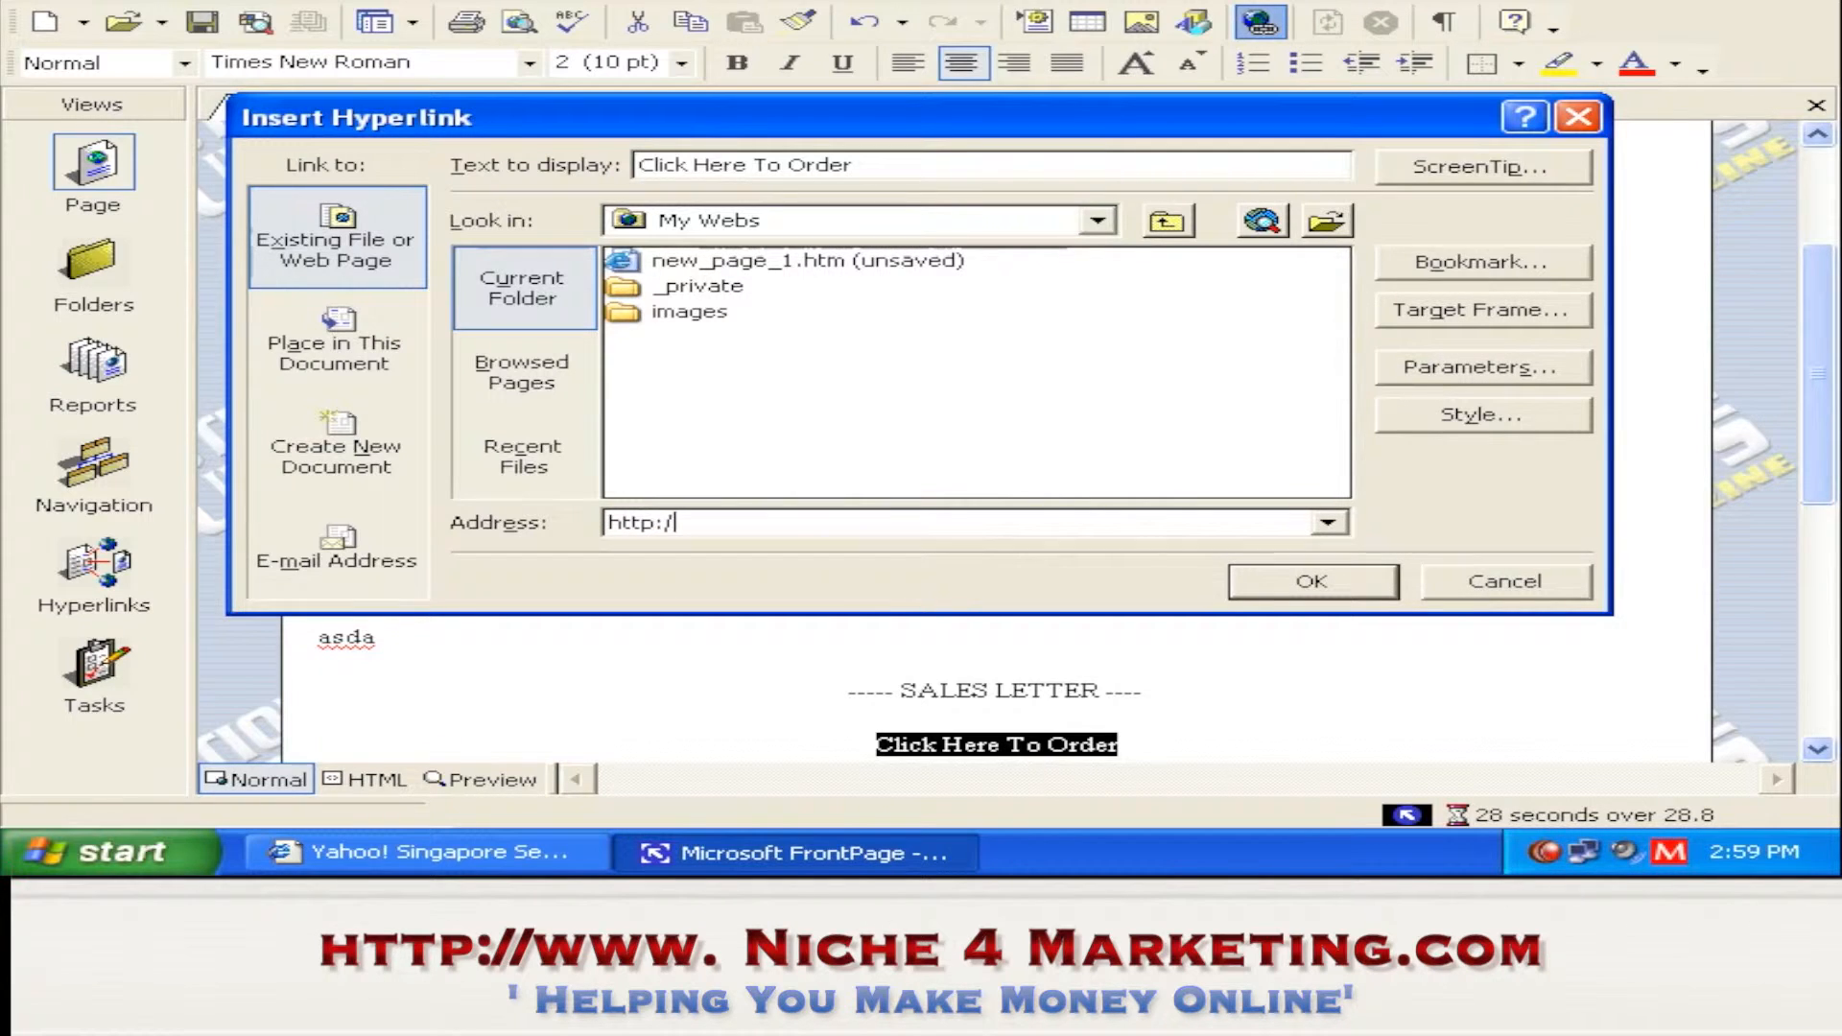
text(w.clickbank.com)
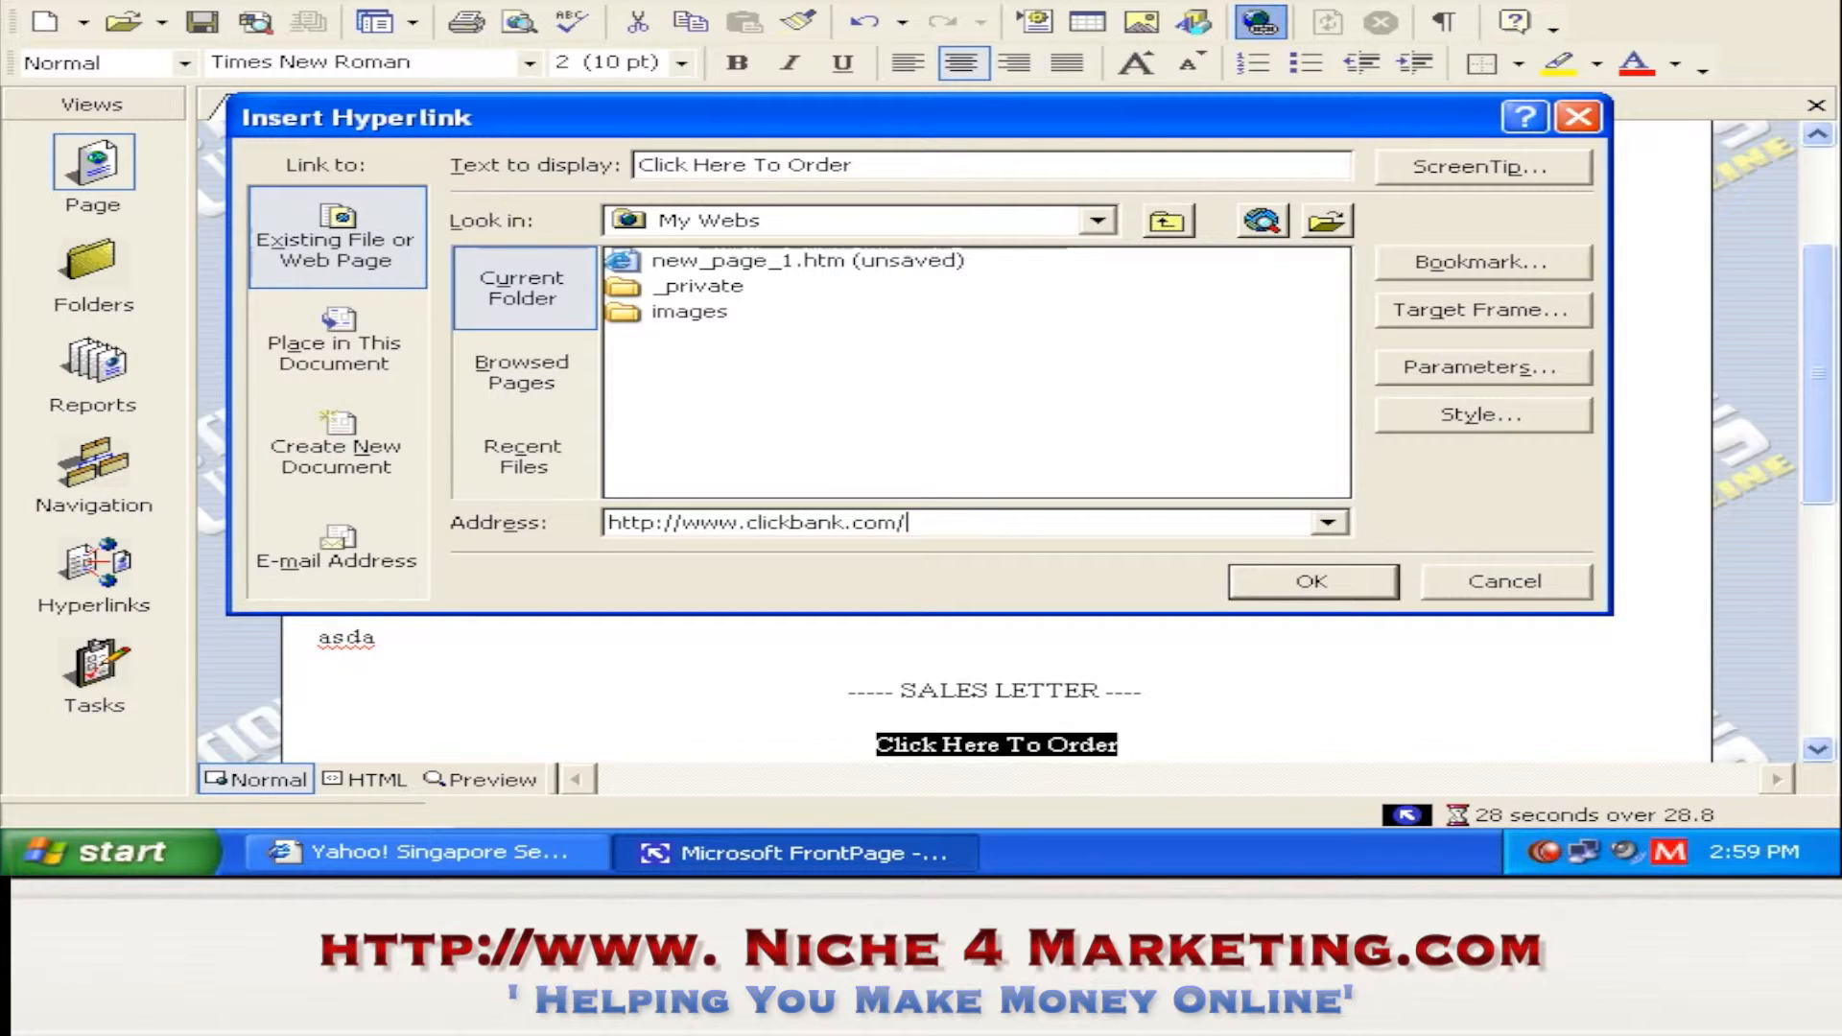
text(/xxxxxx)
click(1297, 581)
- Make the "Click Here To Order" link bold and set its font size to 4 (14 pt)
drag(1825, 467, 1816, 579)
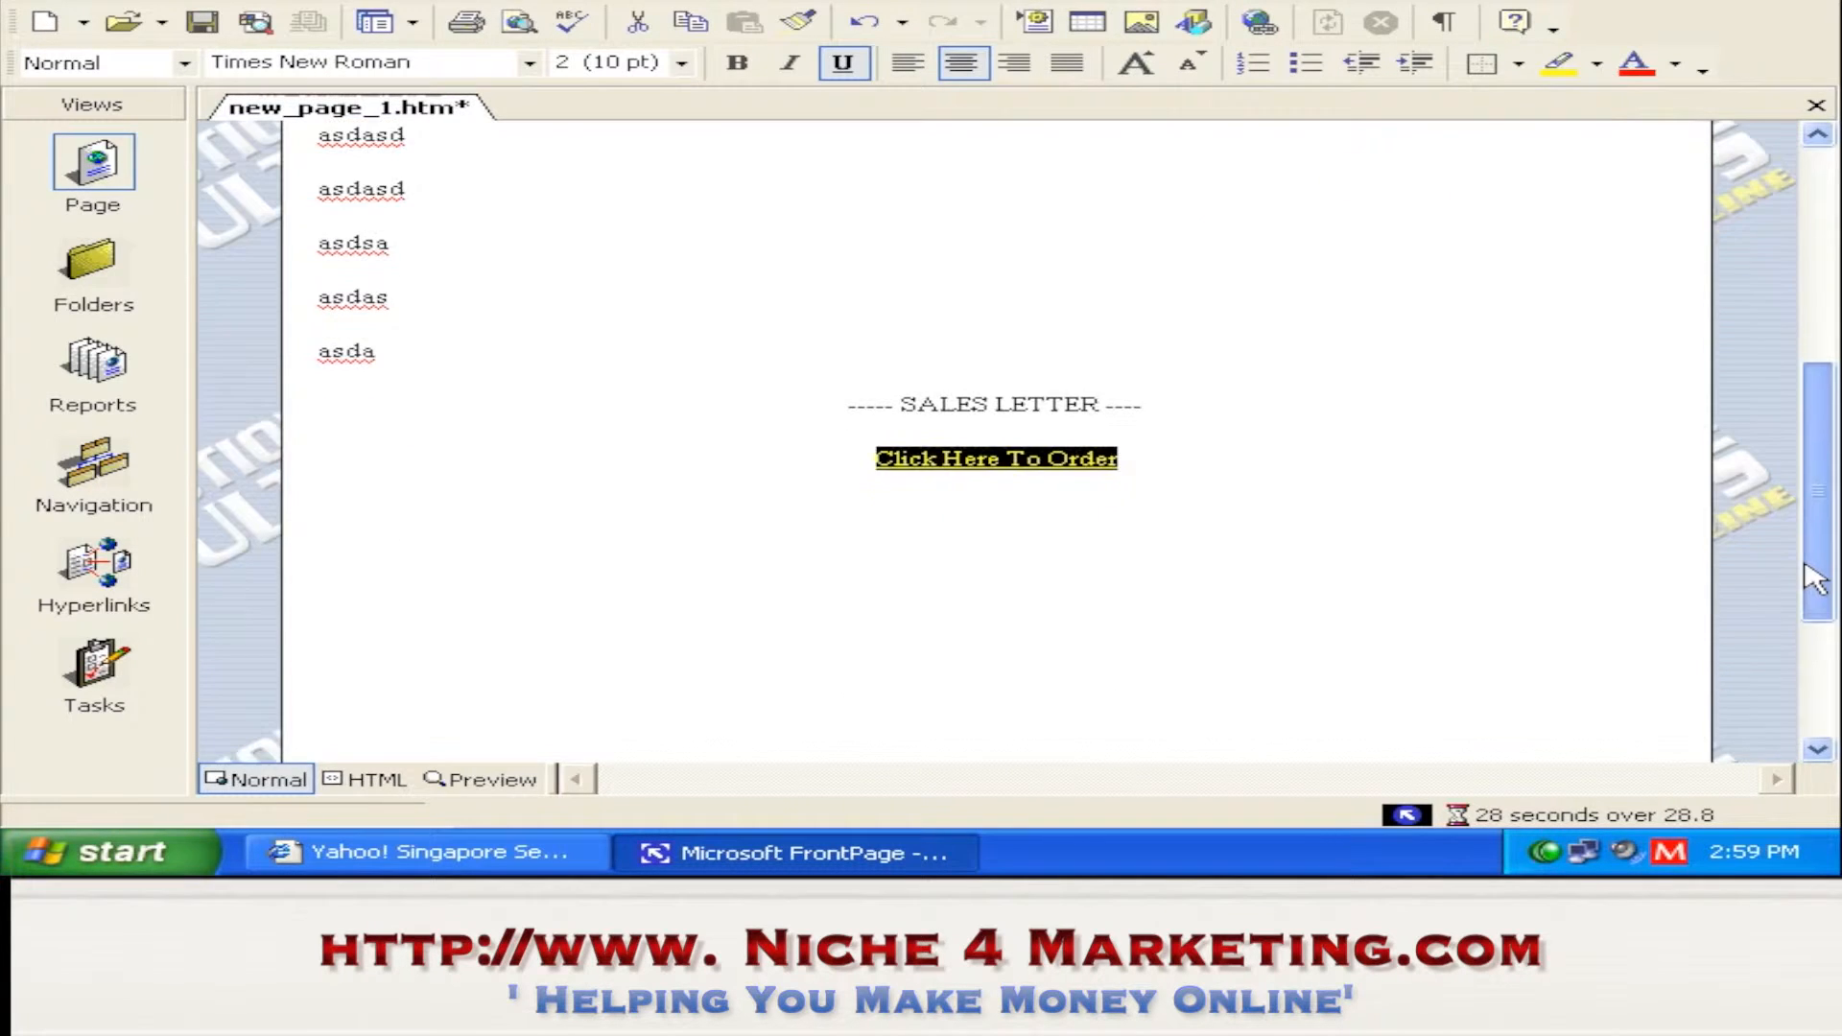
click(1197, 548)
click(857, 460)
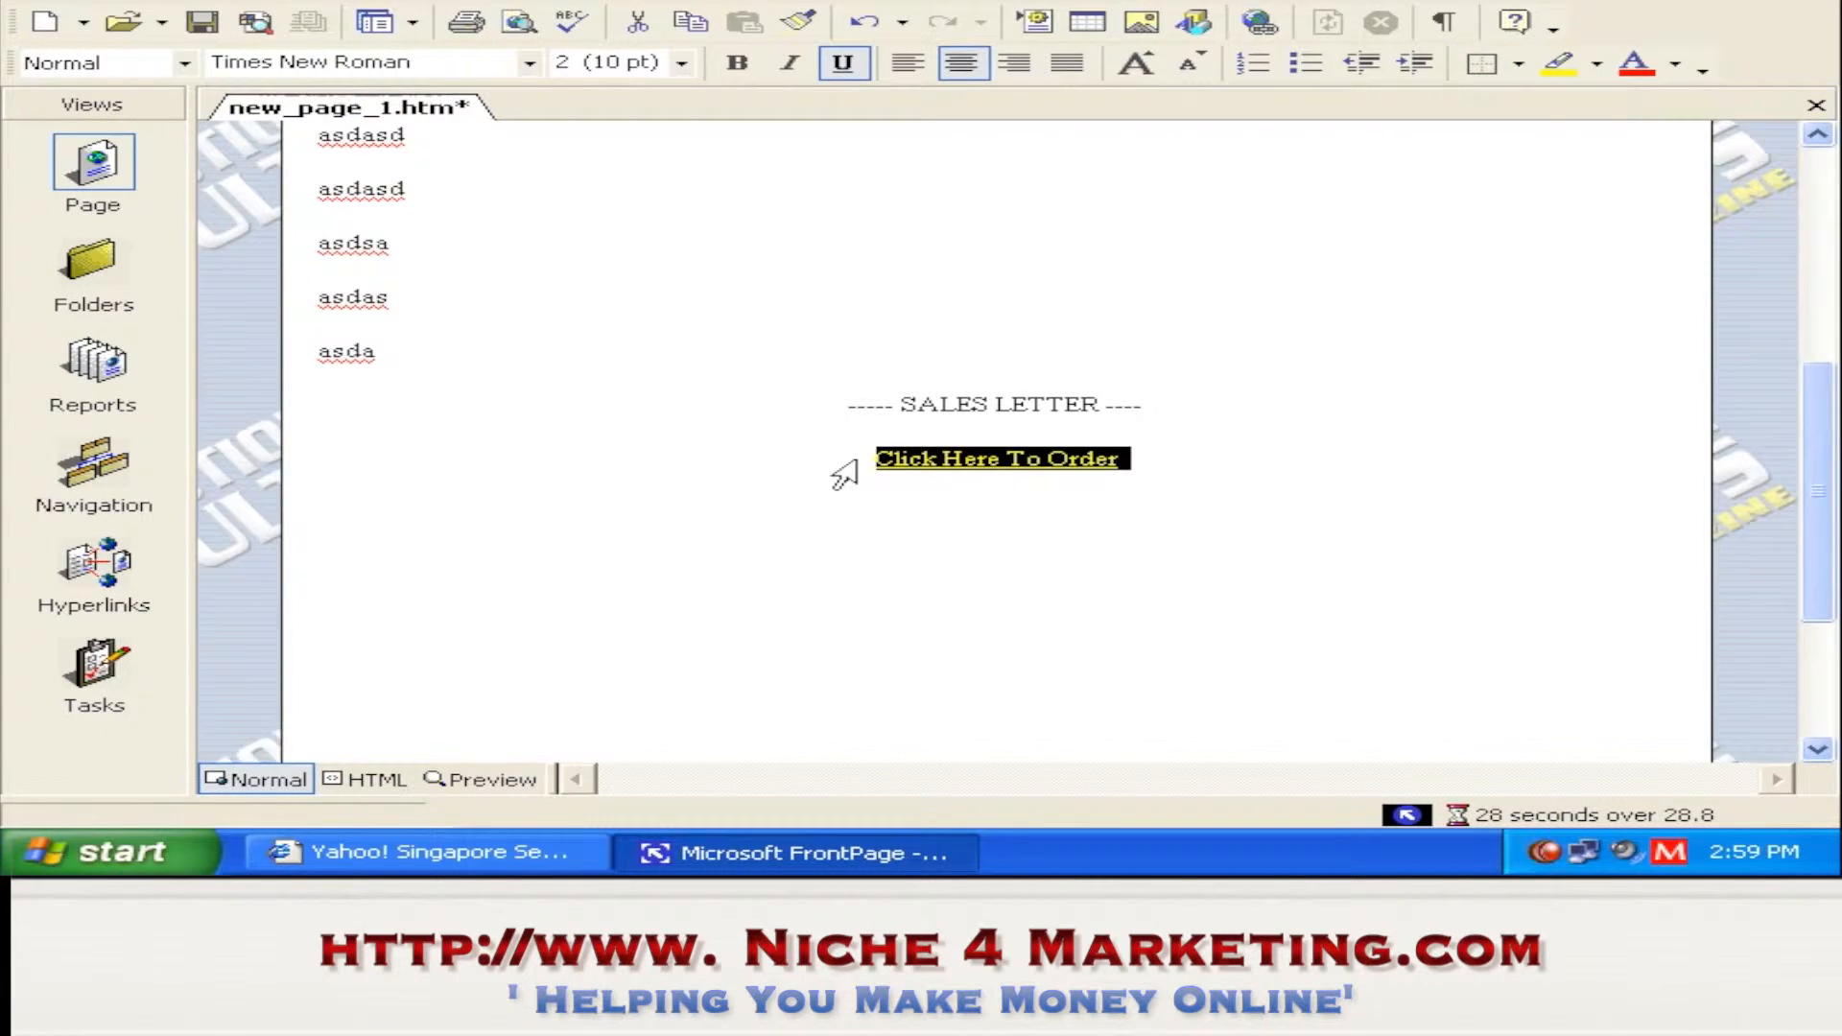
click(737, 63)
click(681, 62)
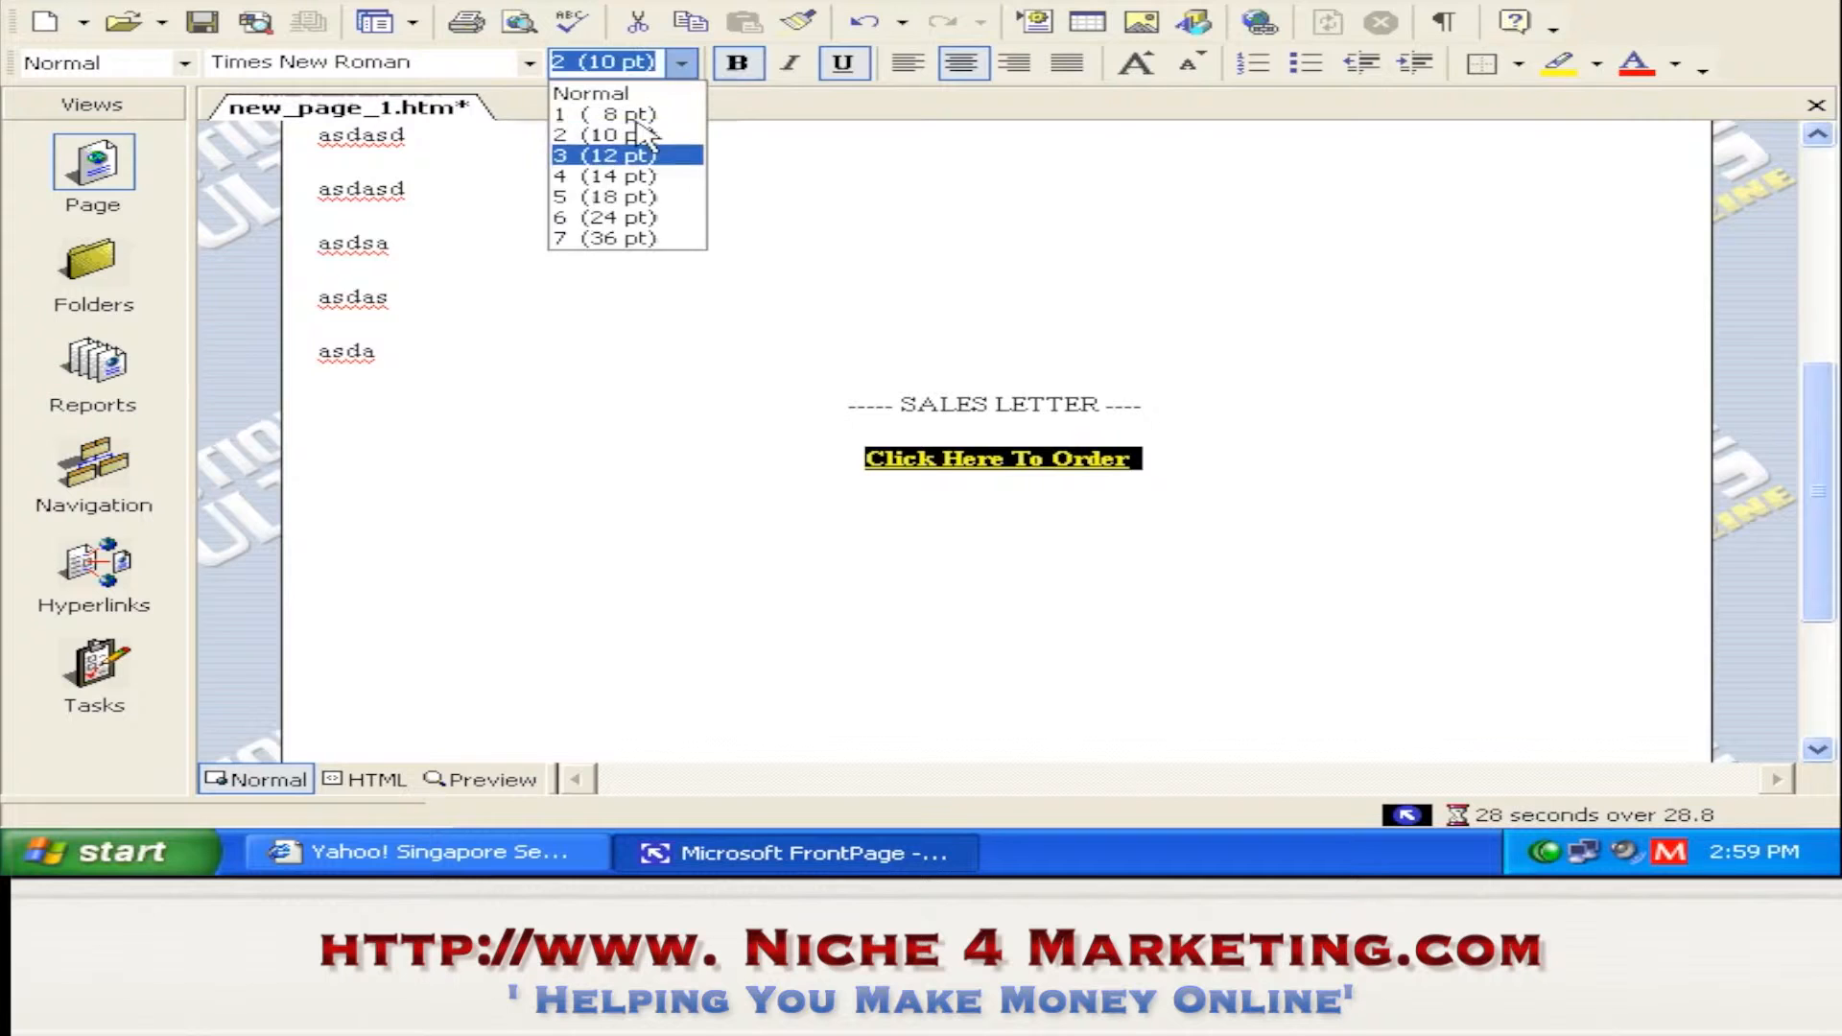
click(620, 176)
click(929, 584)
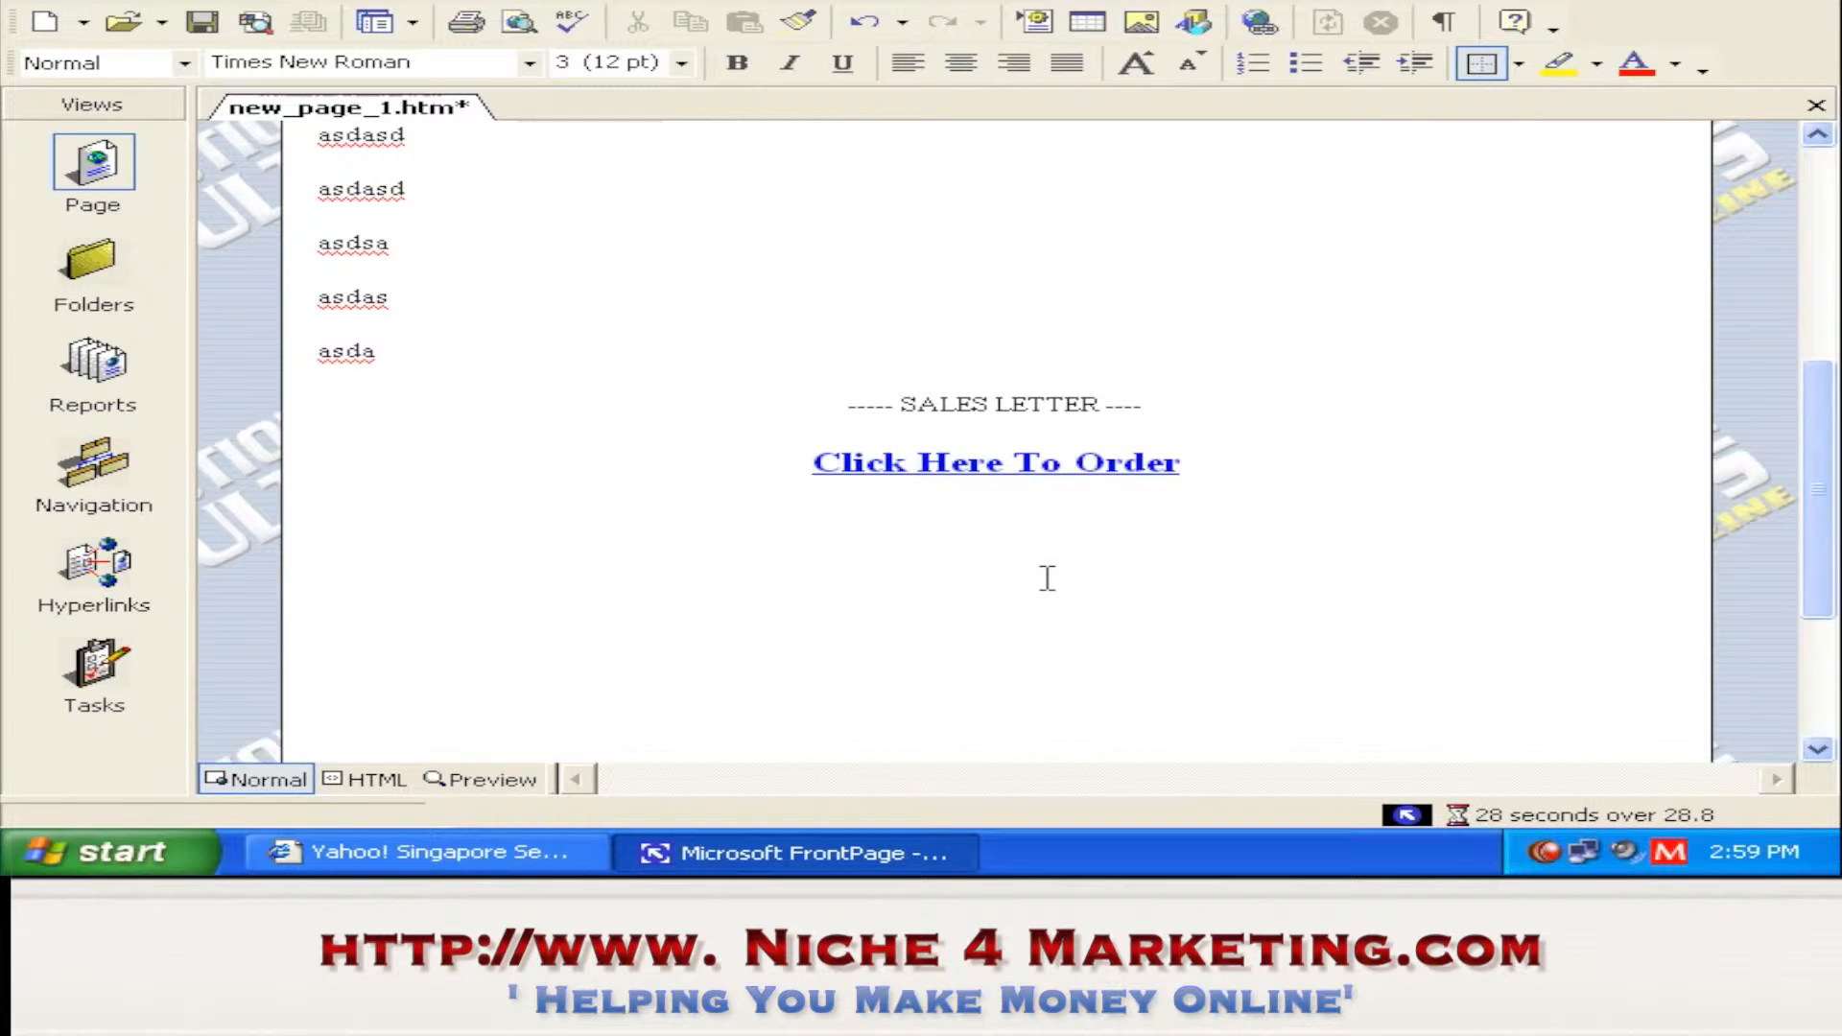
- Insert the picture file "button" from the images folder below the order link
click(336, 1)
mouse_move(418, 216)
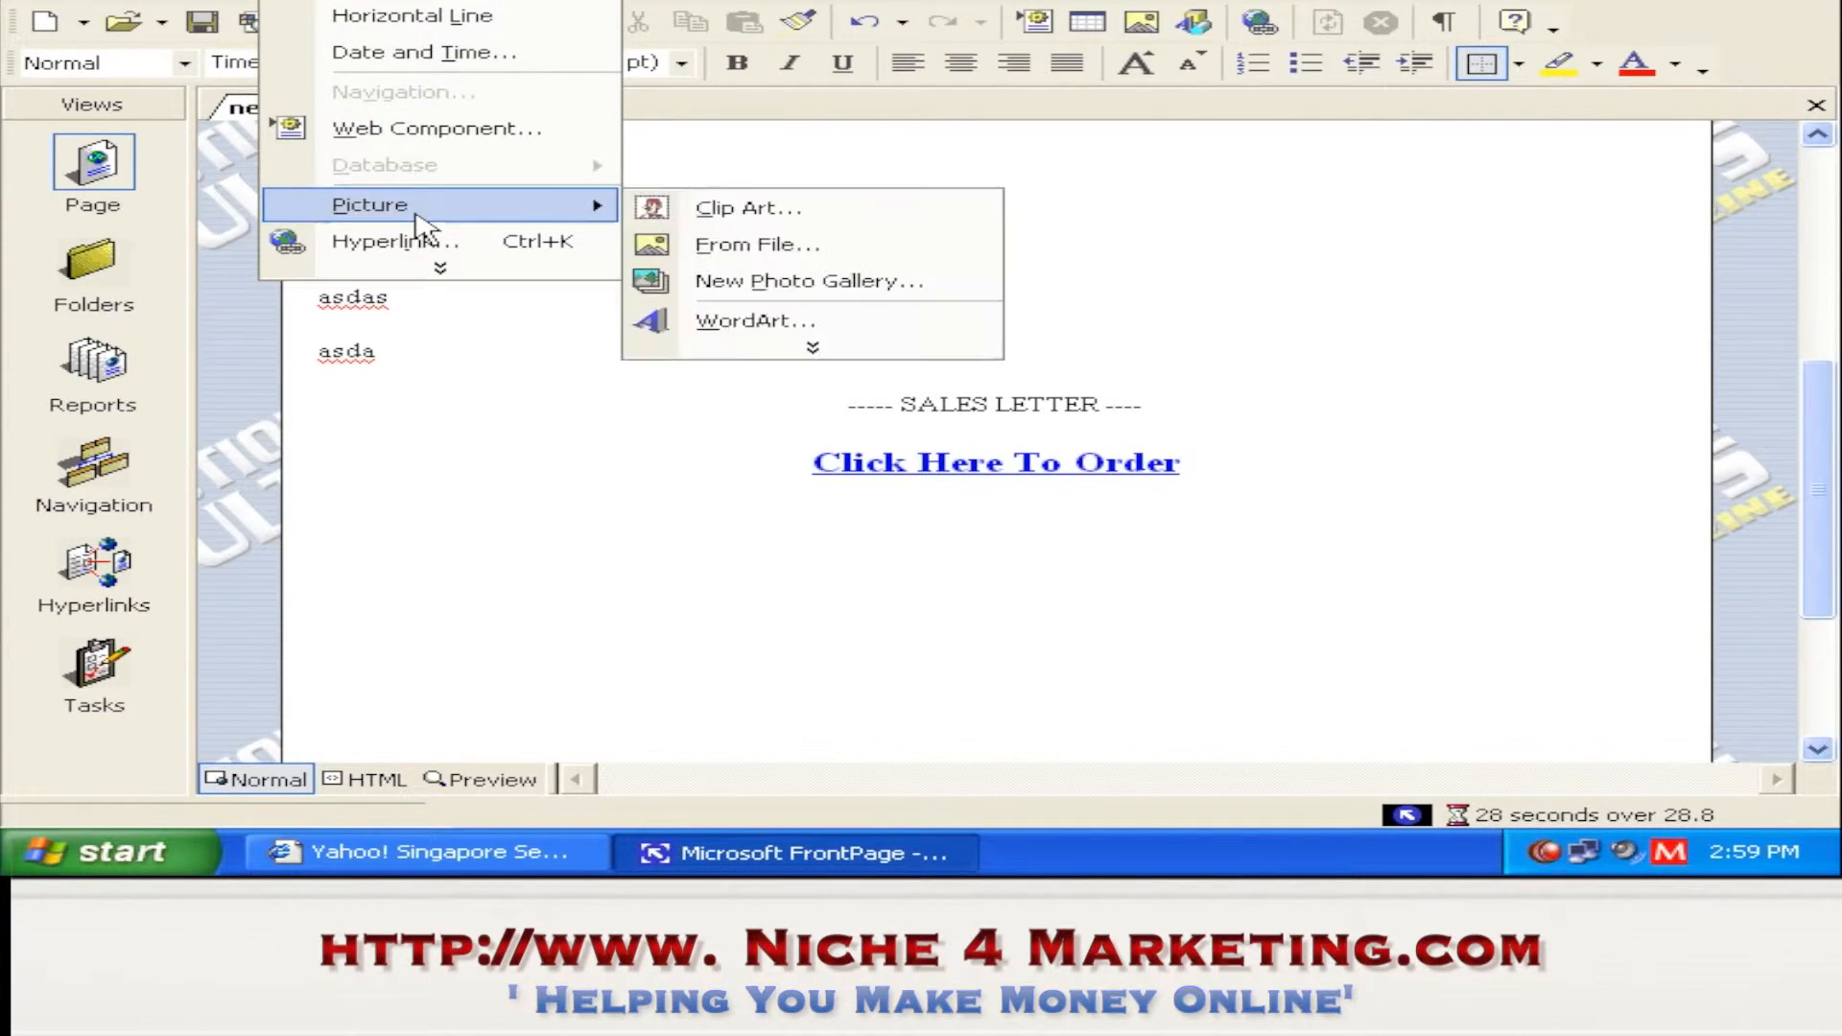
click(812, 248)
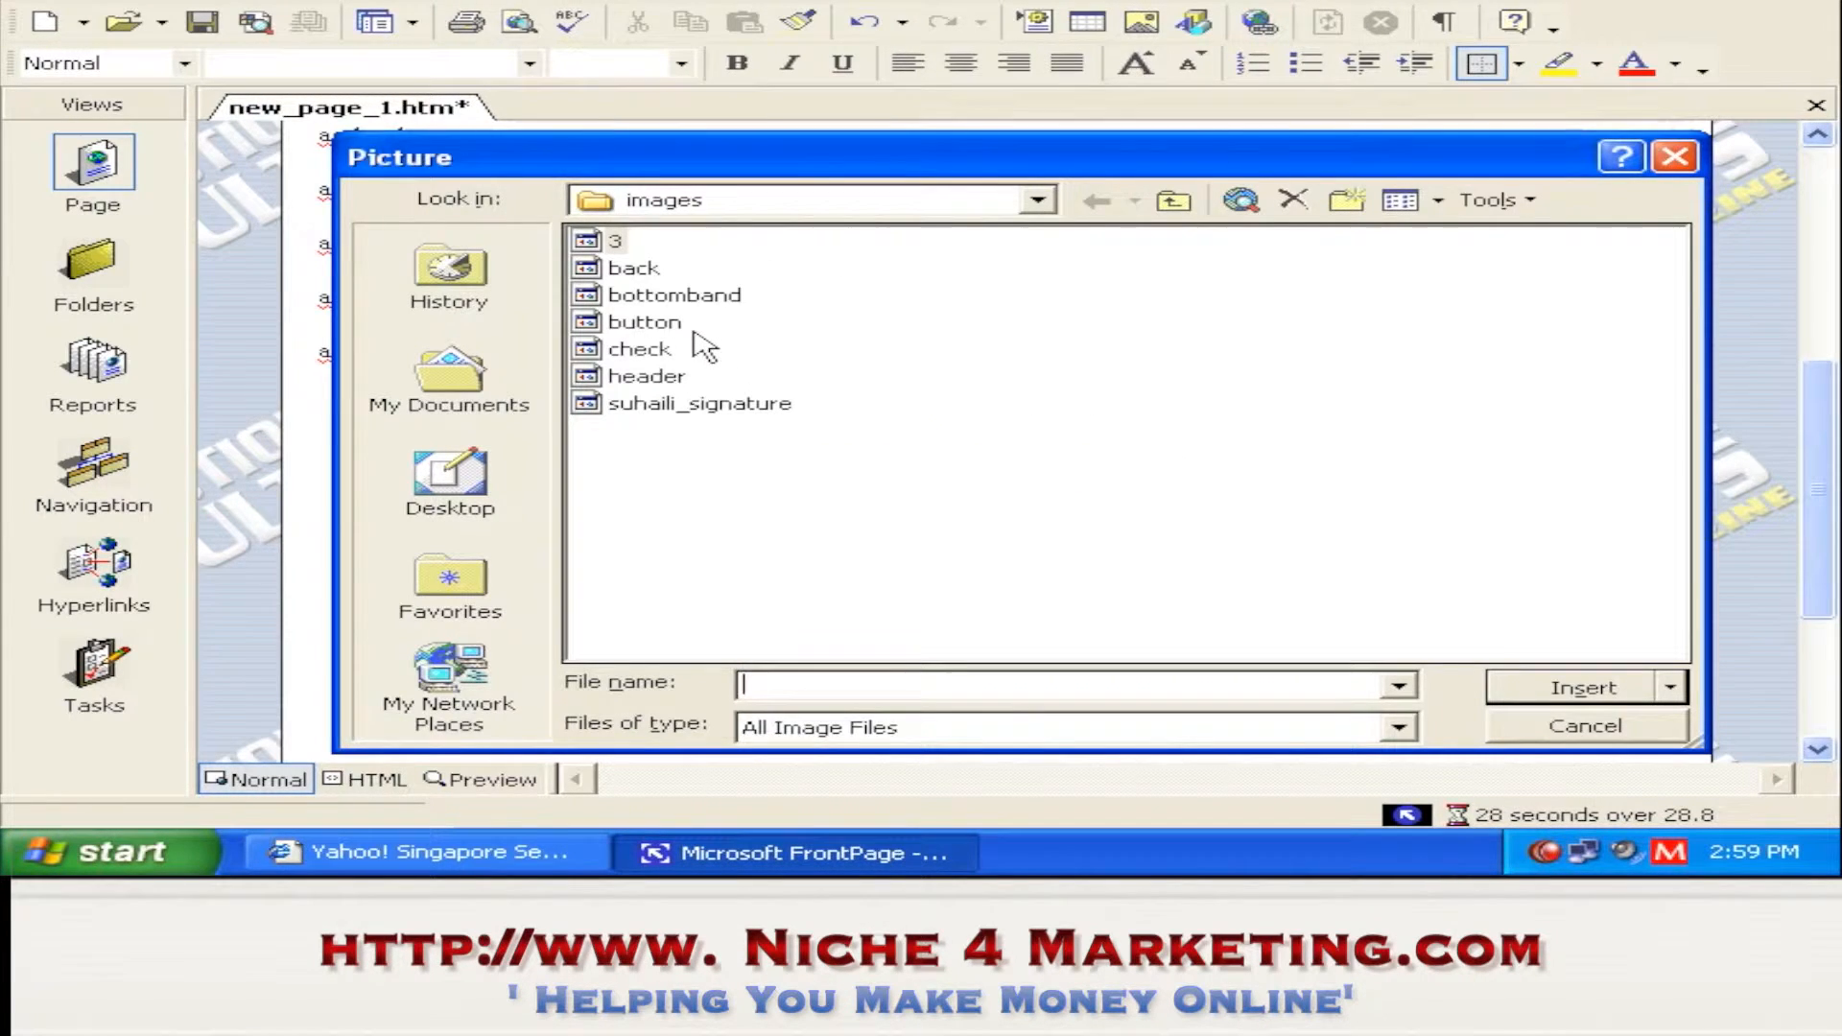
click(662, 325)
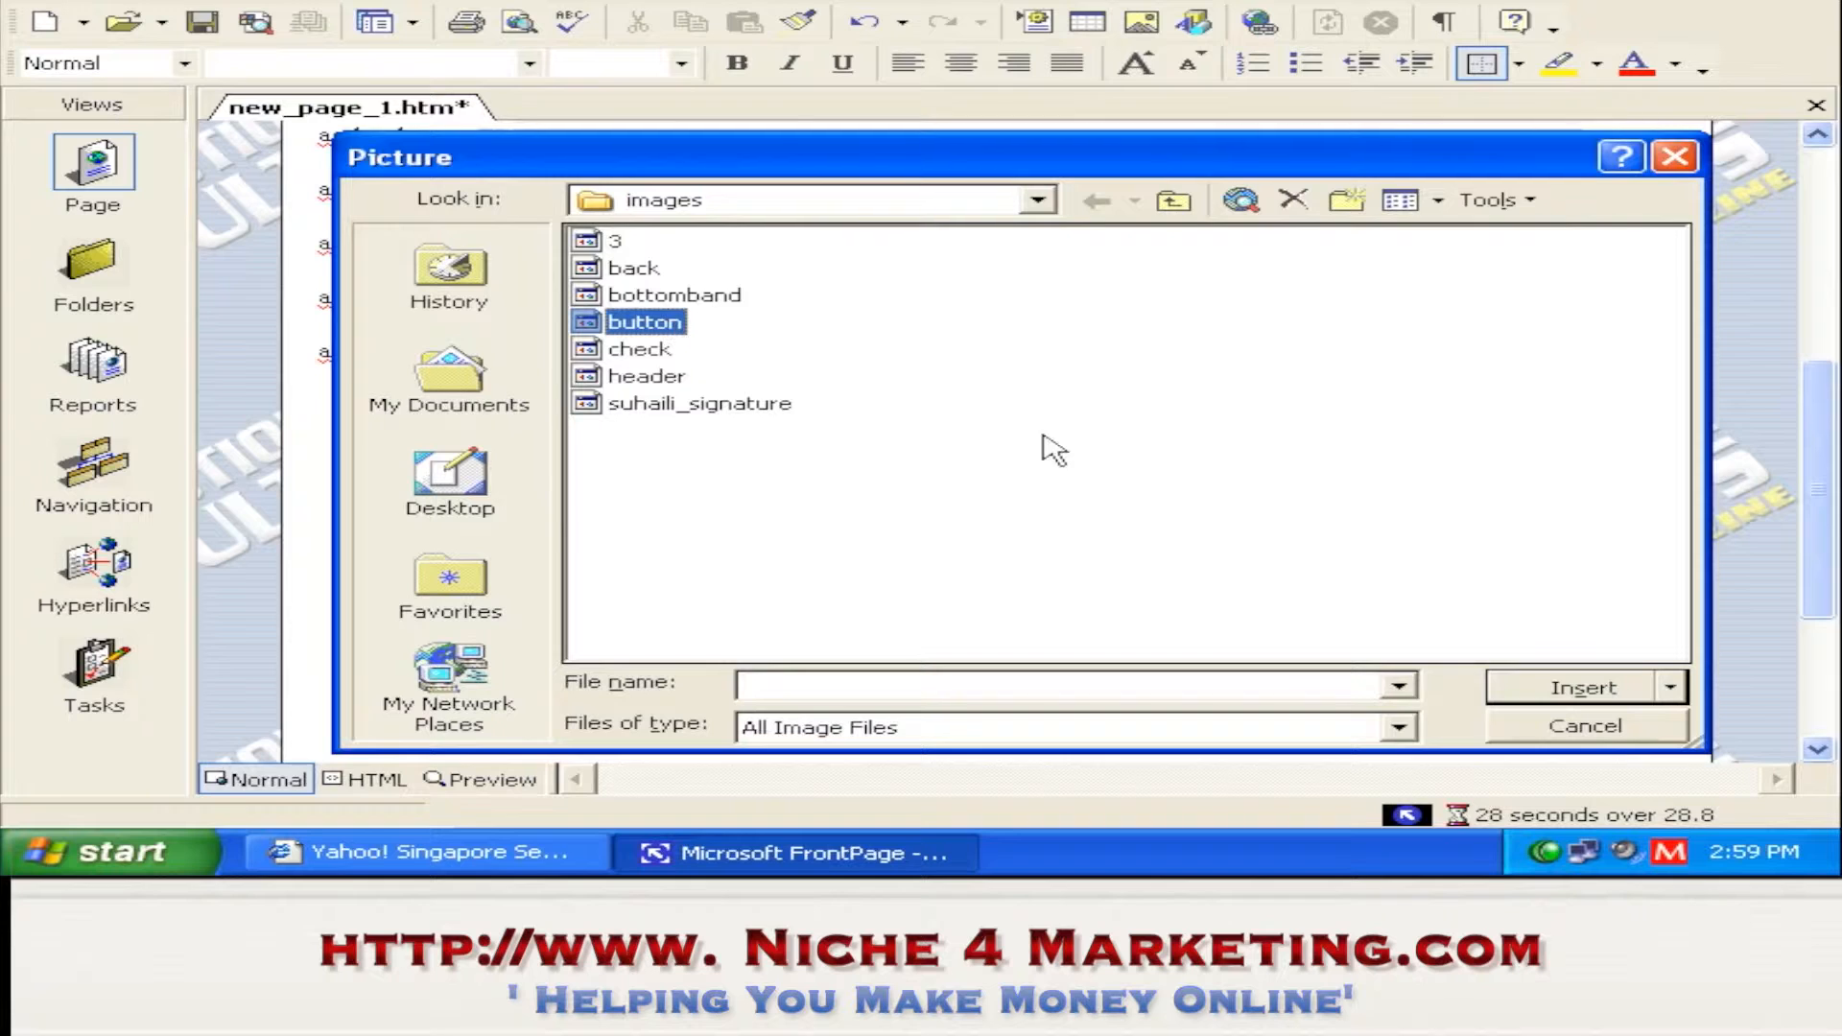
click(1604, 699)
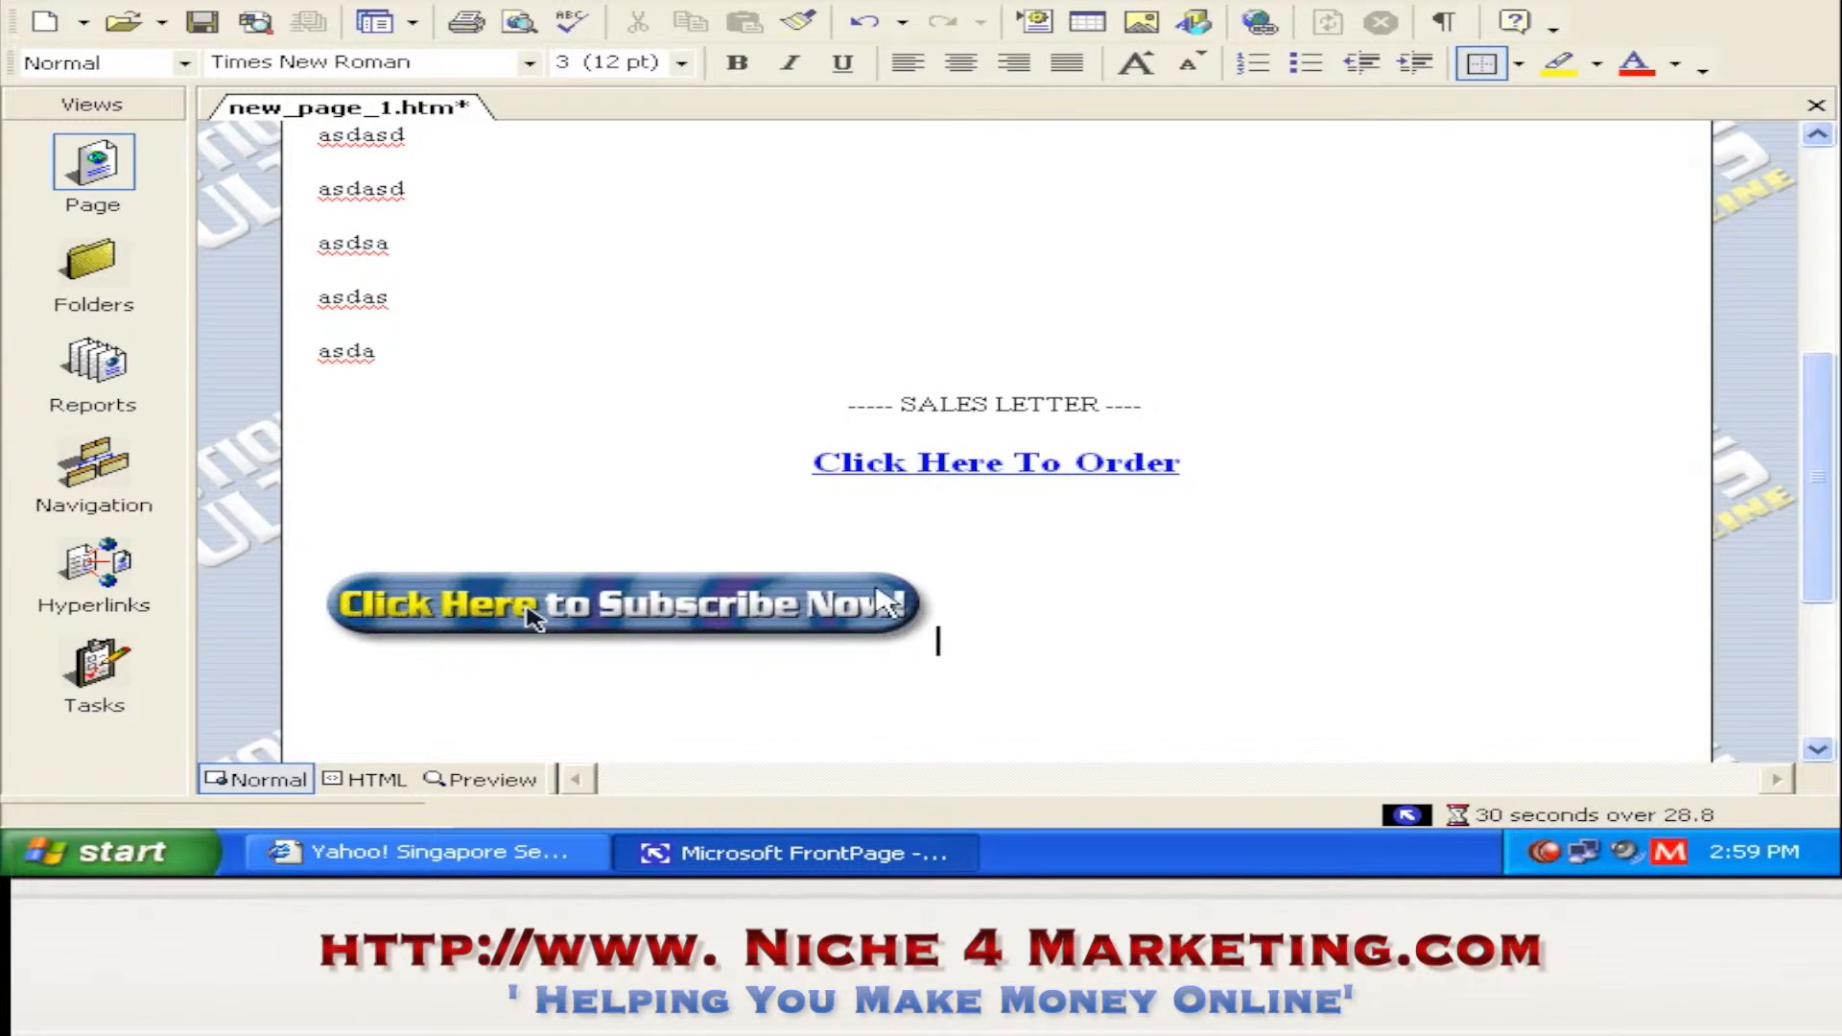
- Center the "Click Here to Subscribe Now!" button picture in the table and select it
click(772, 605)
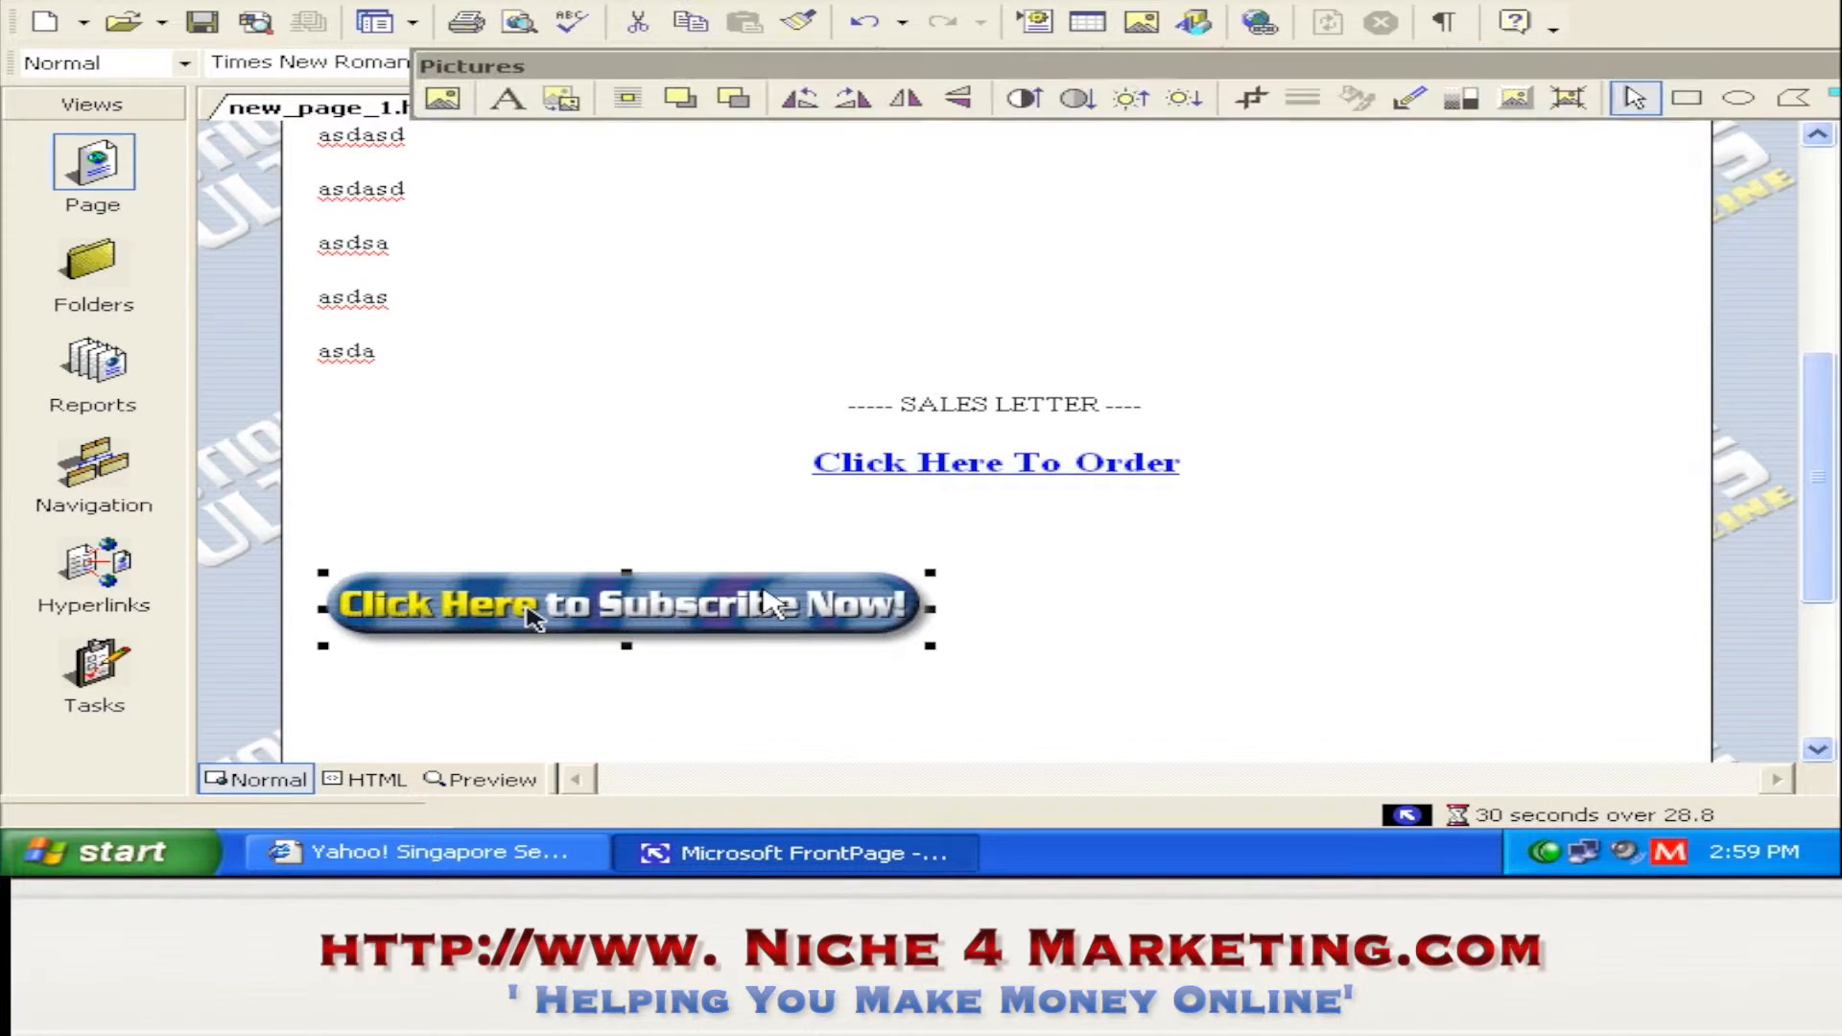
click(1119, 597)
click(975, 70)
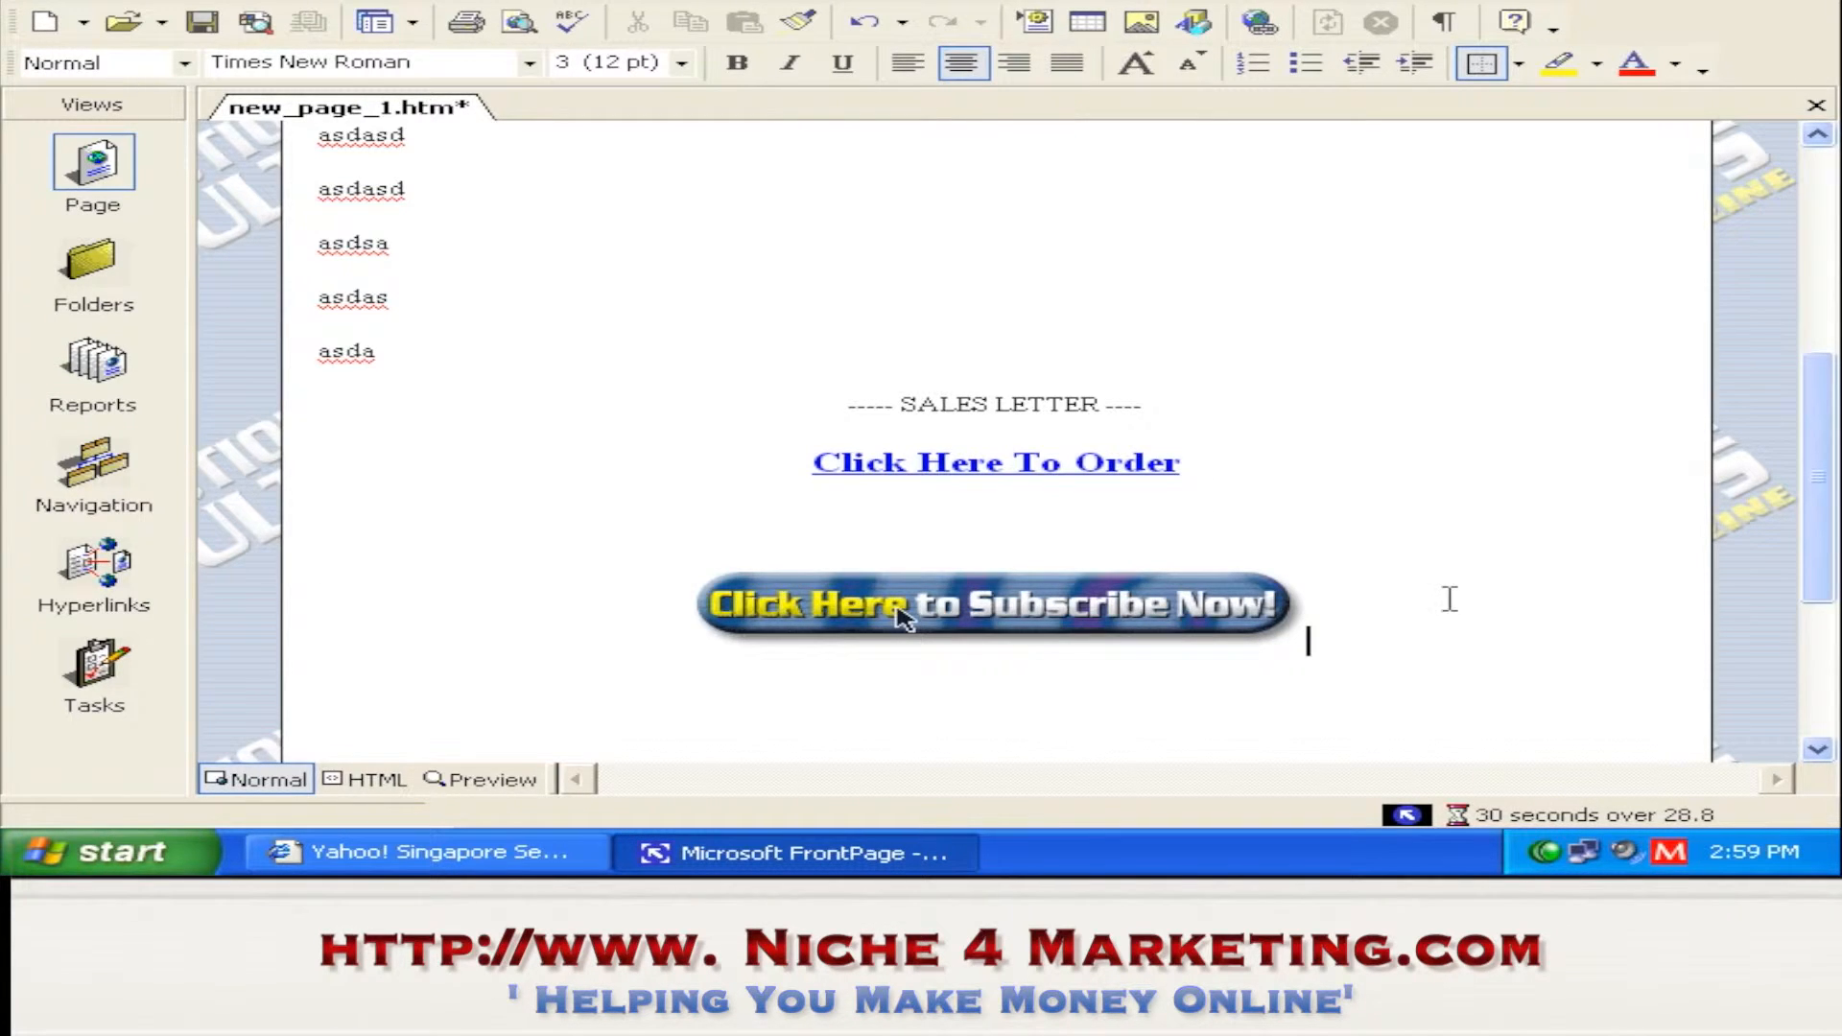
click(1161, 614)
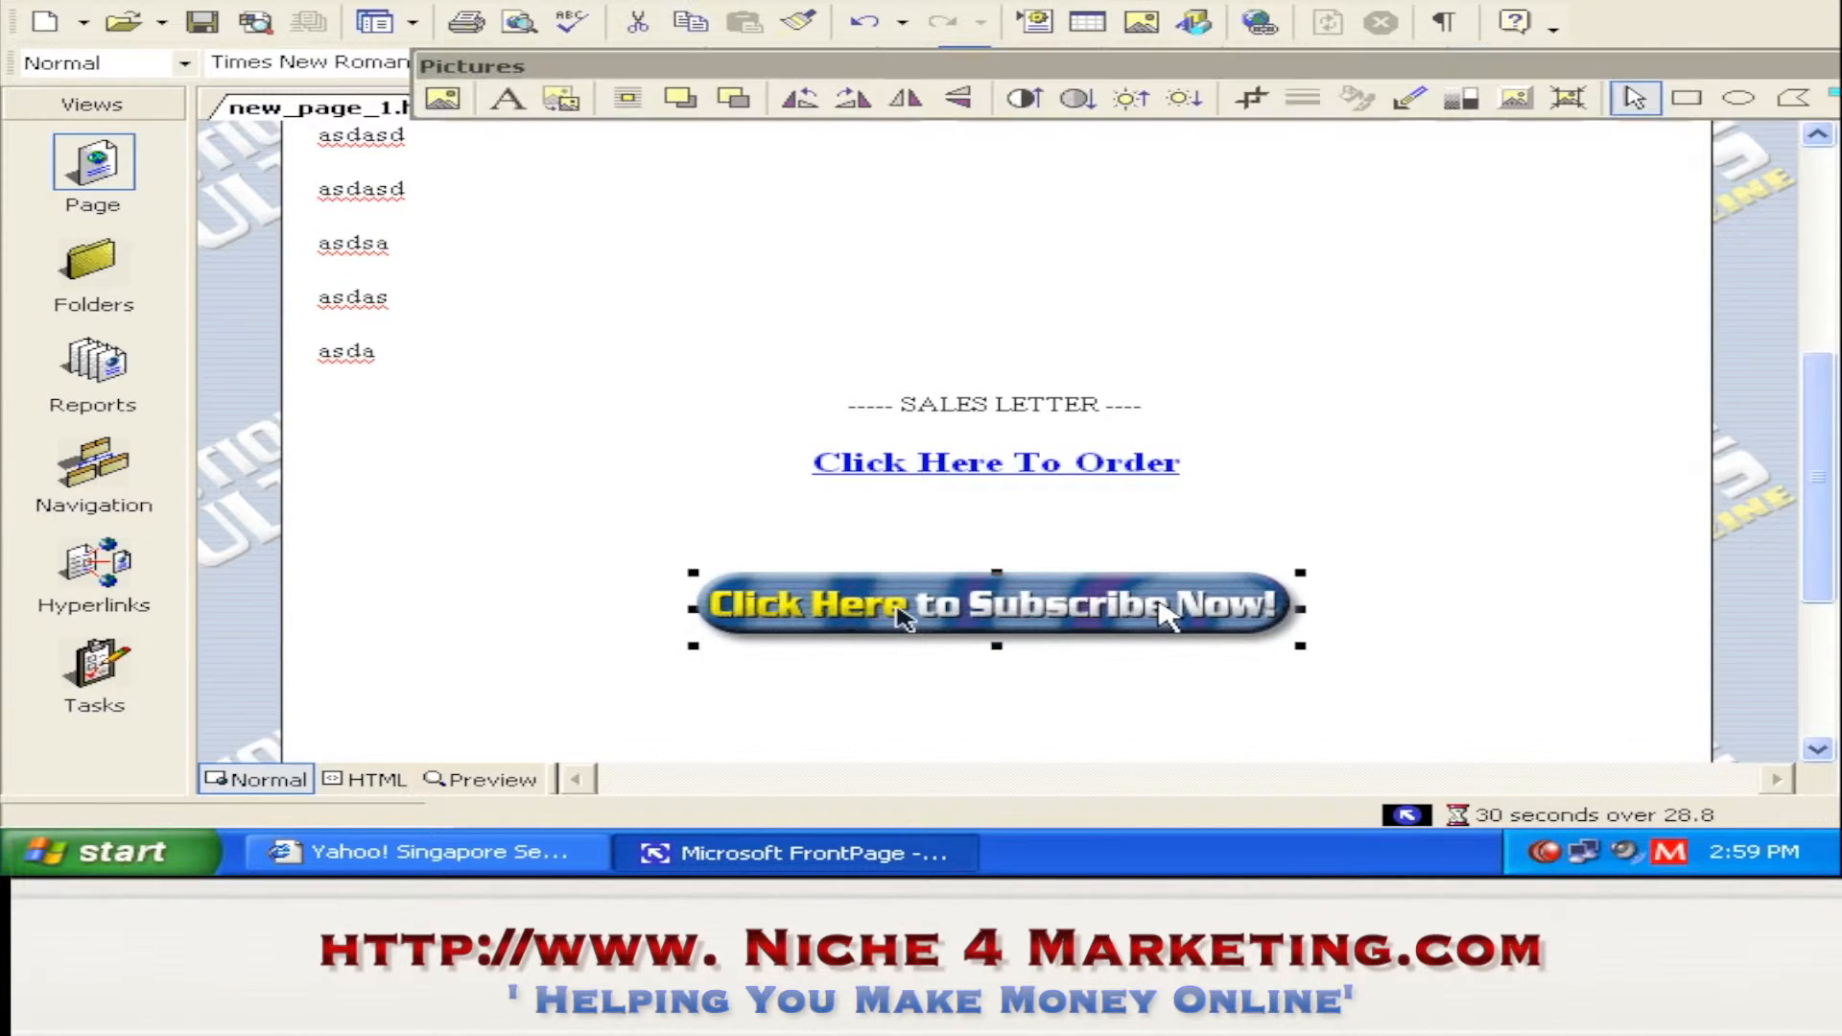
click(1346, 480)
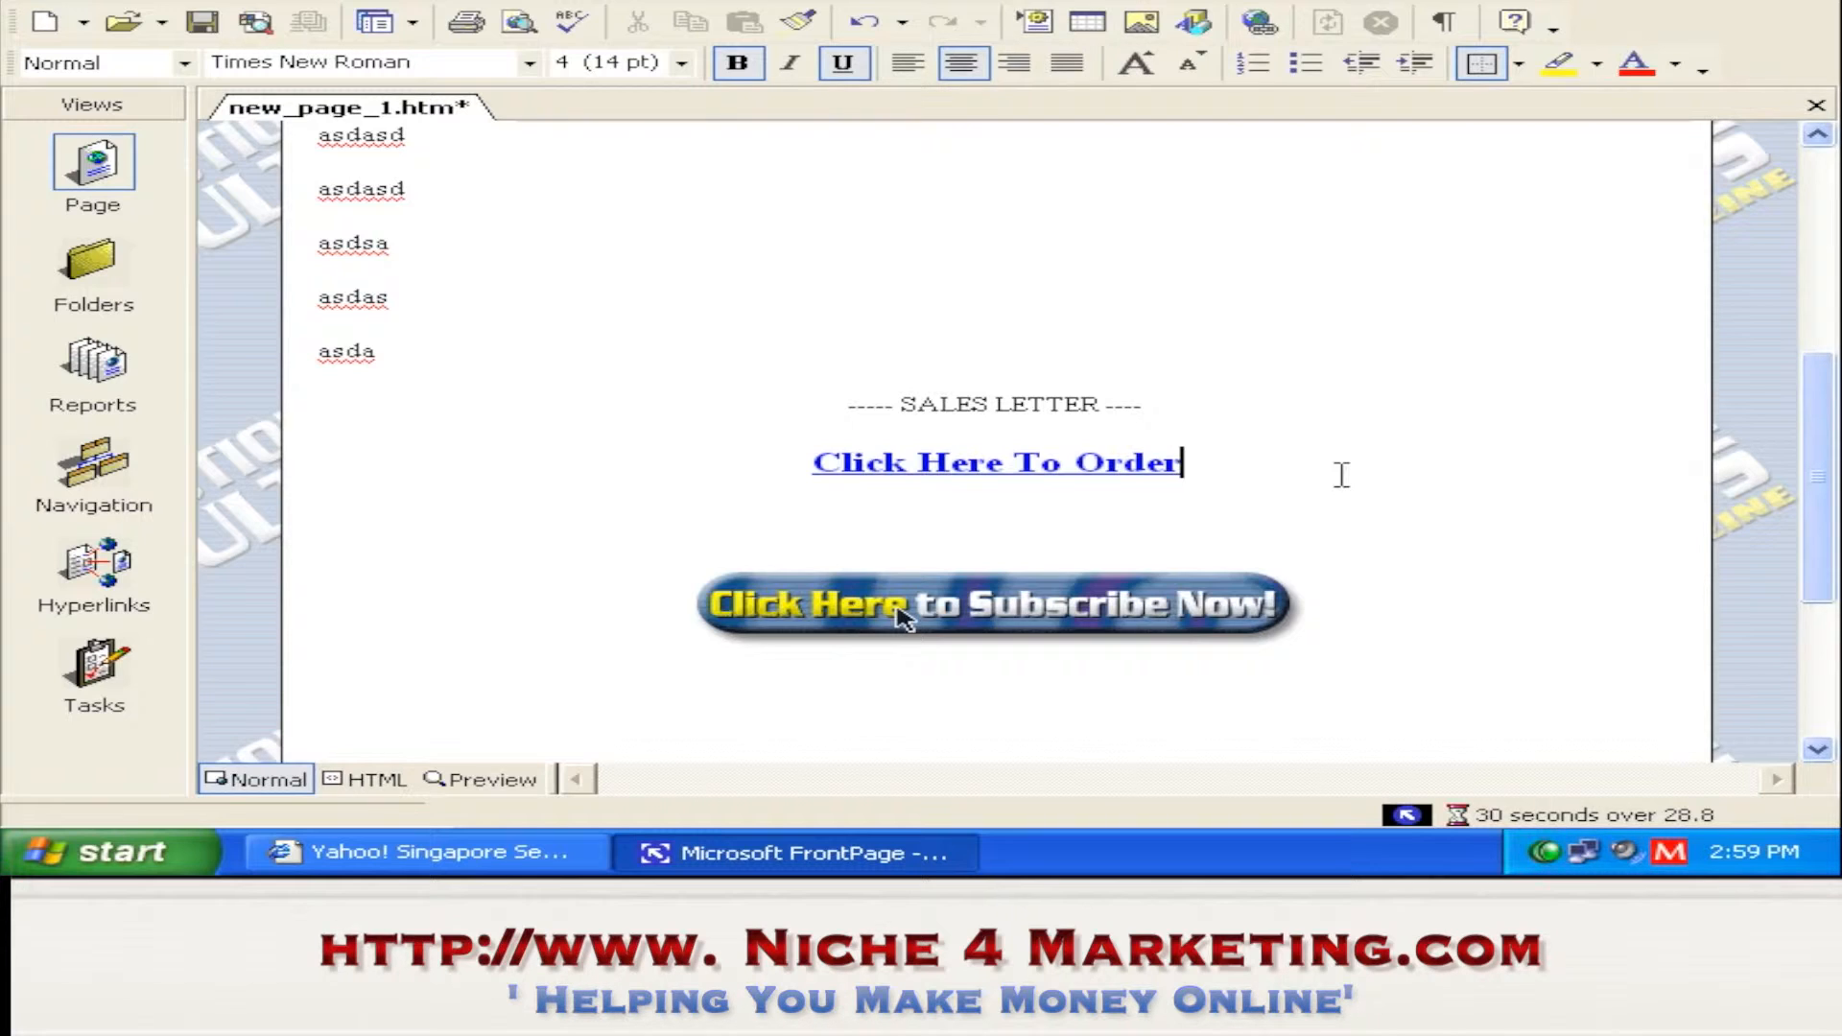
click(1095, 617)
drag(645, 71, 638, 91)
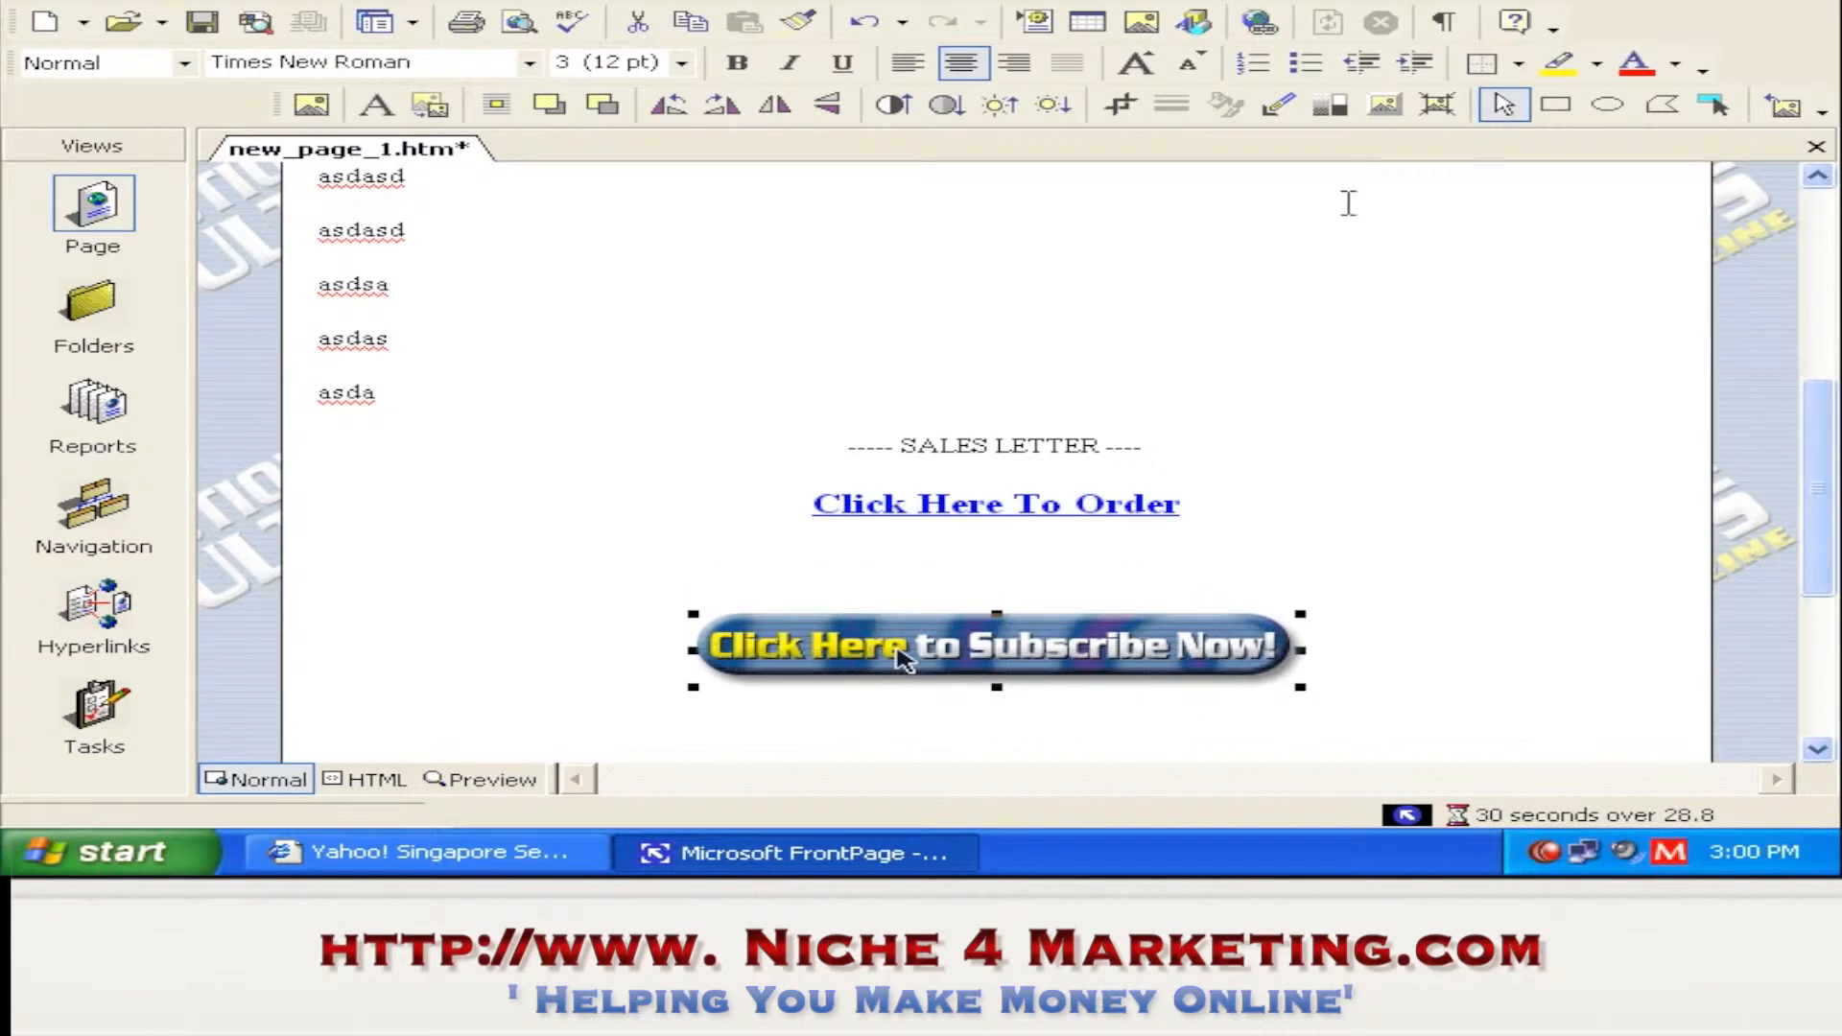
click(1261, 25)
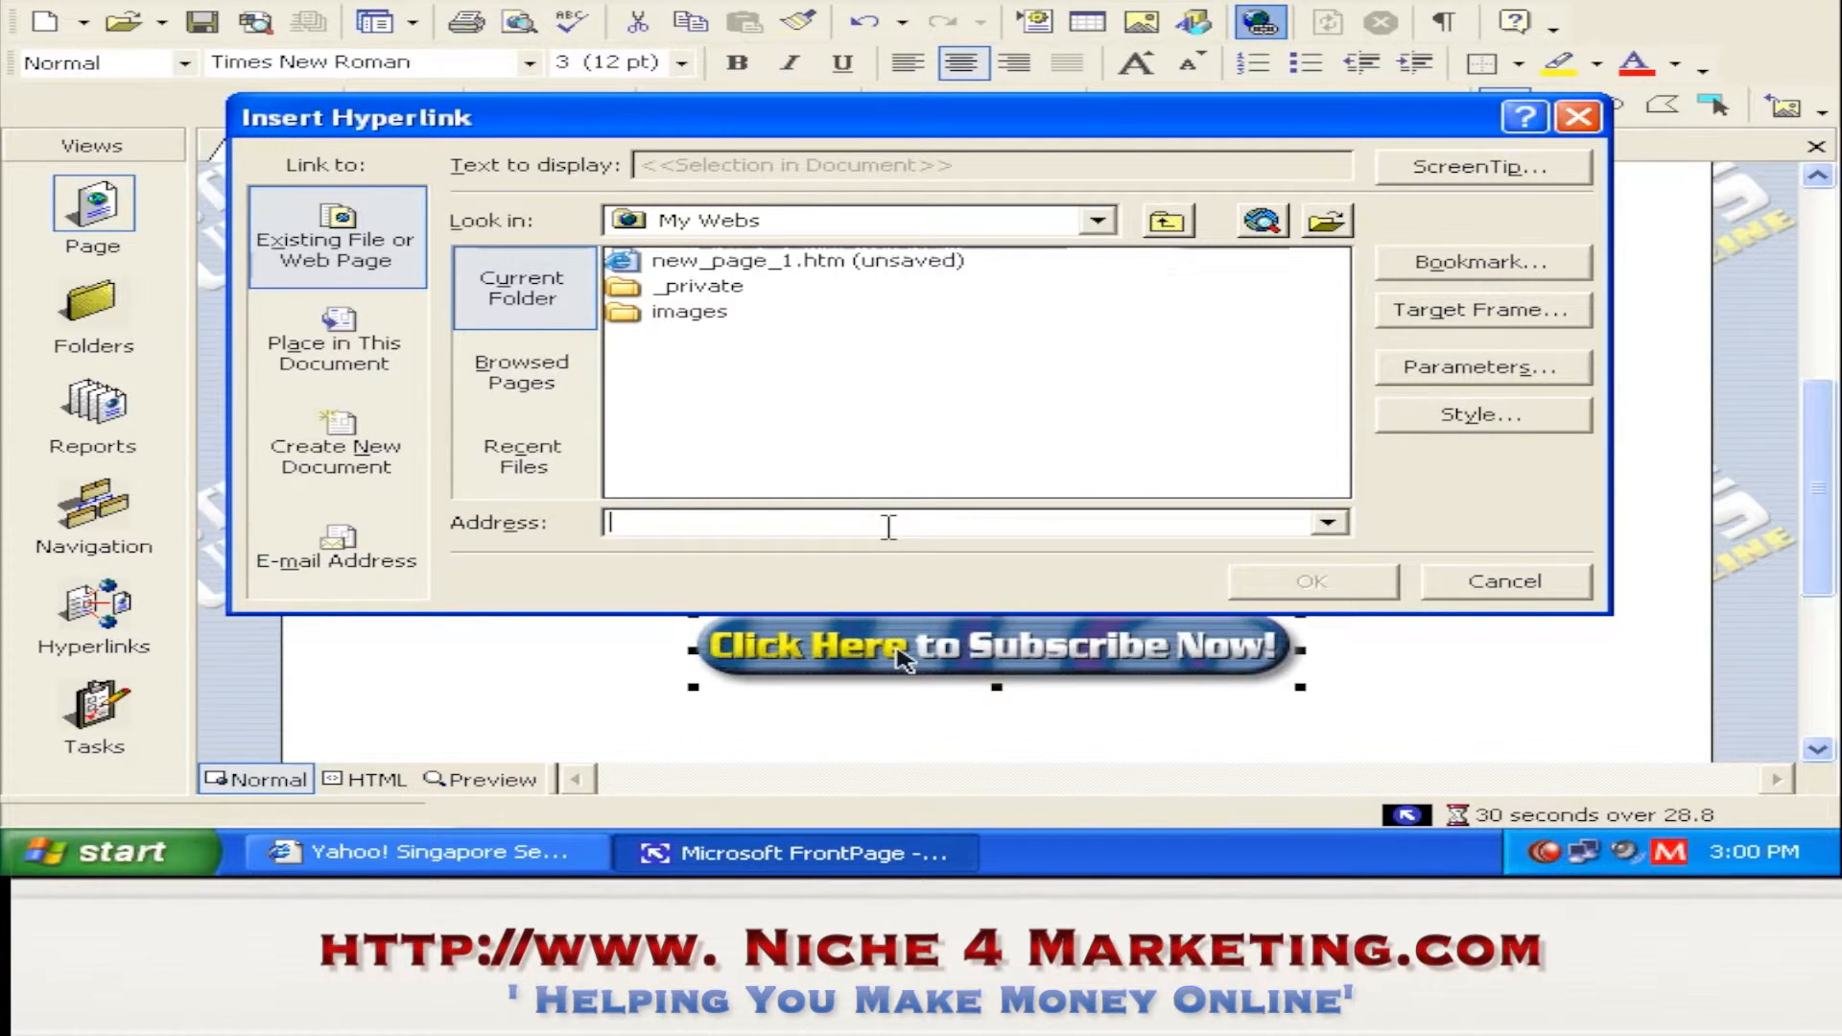
text(http://www.clickbank.com/xxxxxx)
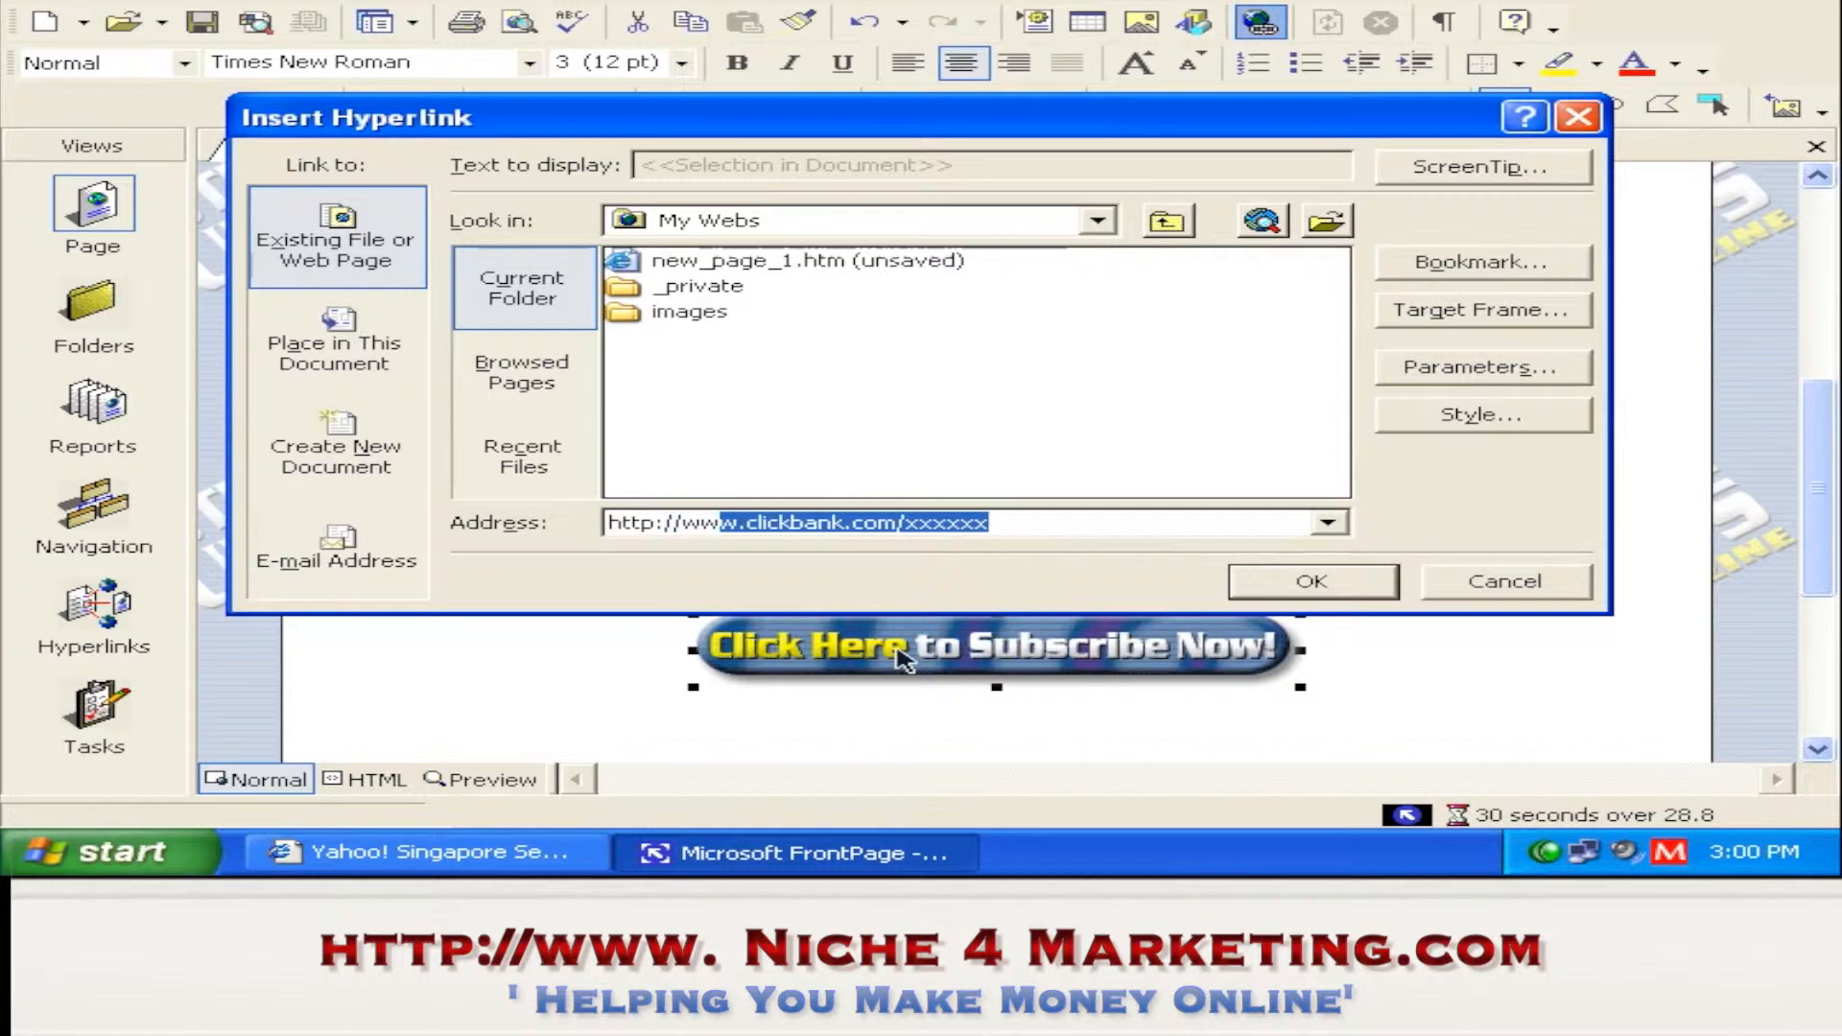
key(End)
text(xxxx)
key(Return)
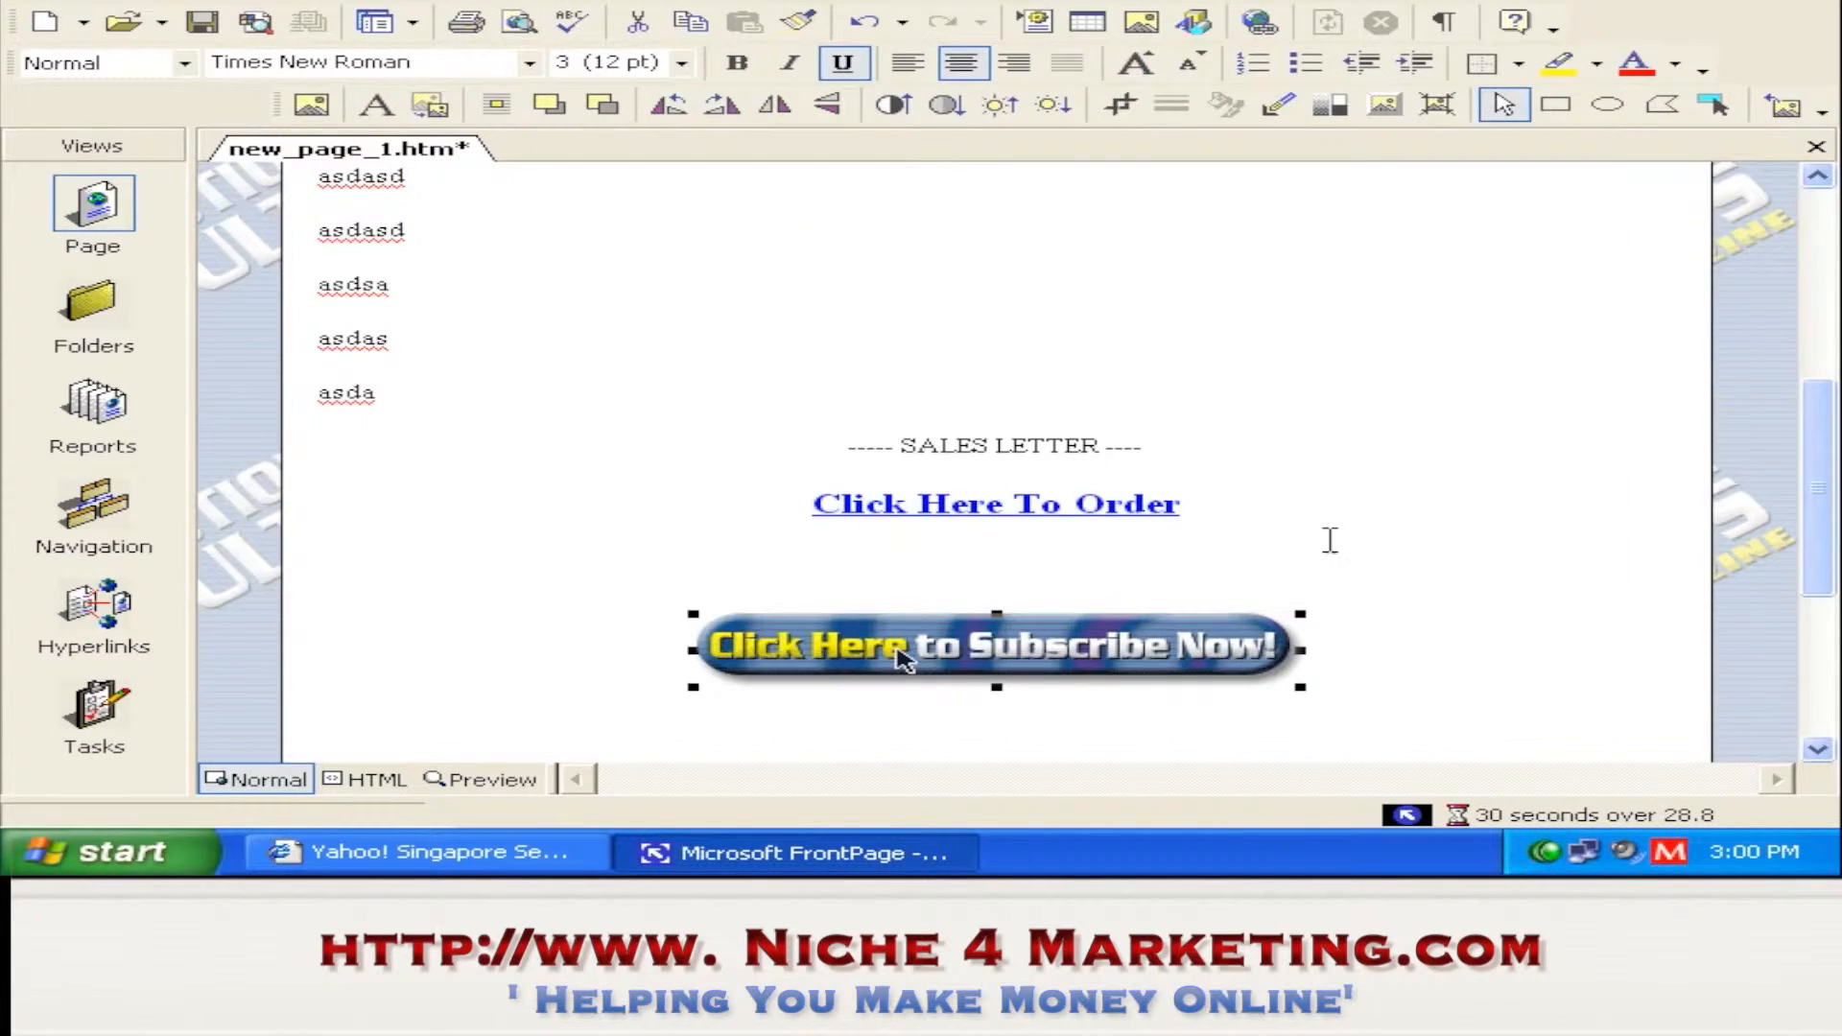
click(1343, 595)
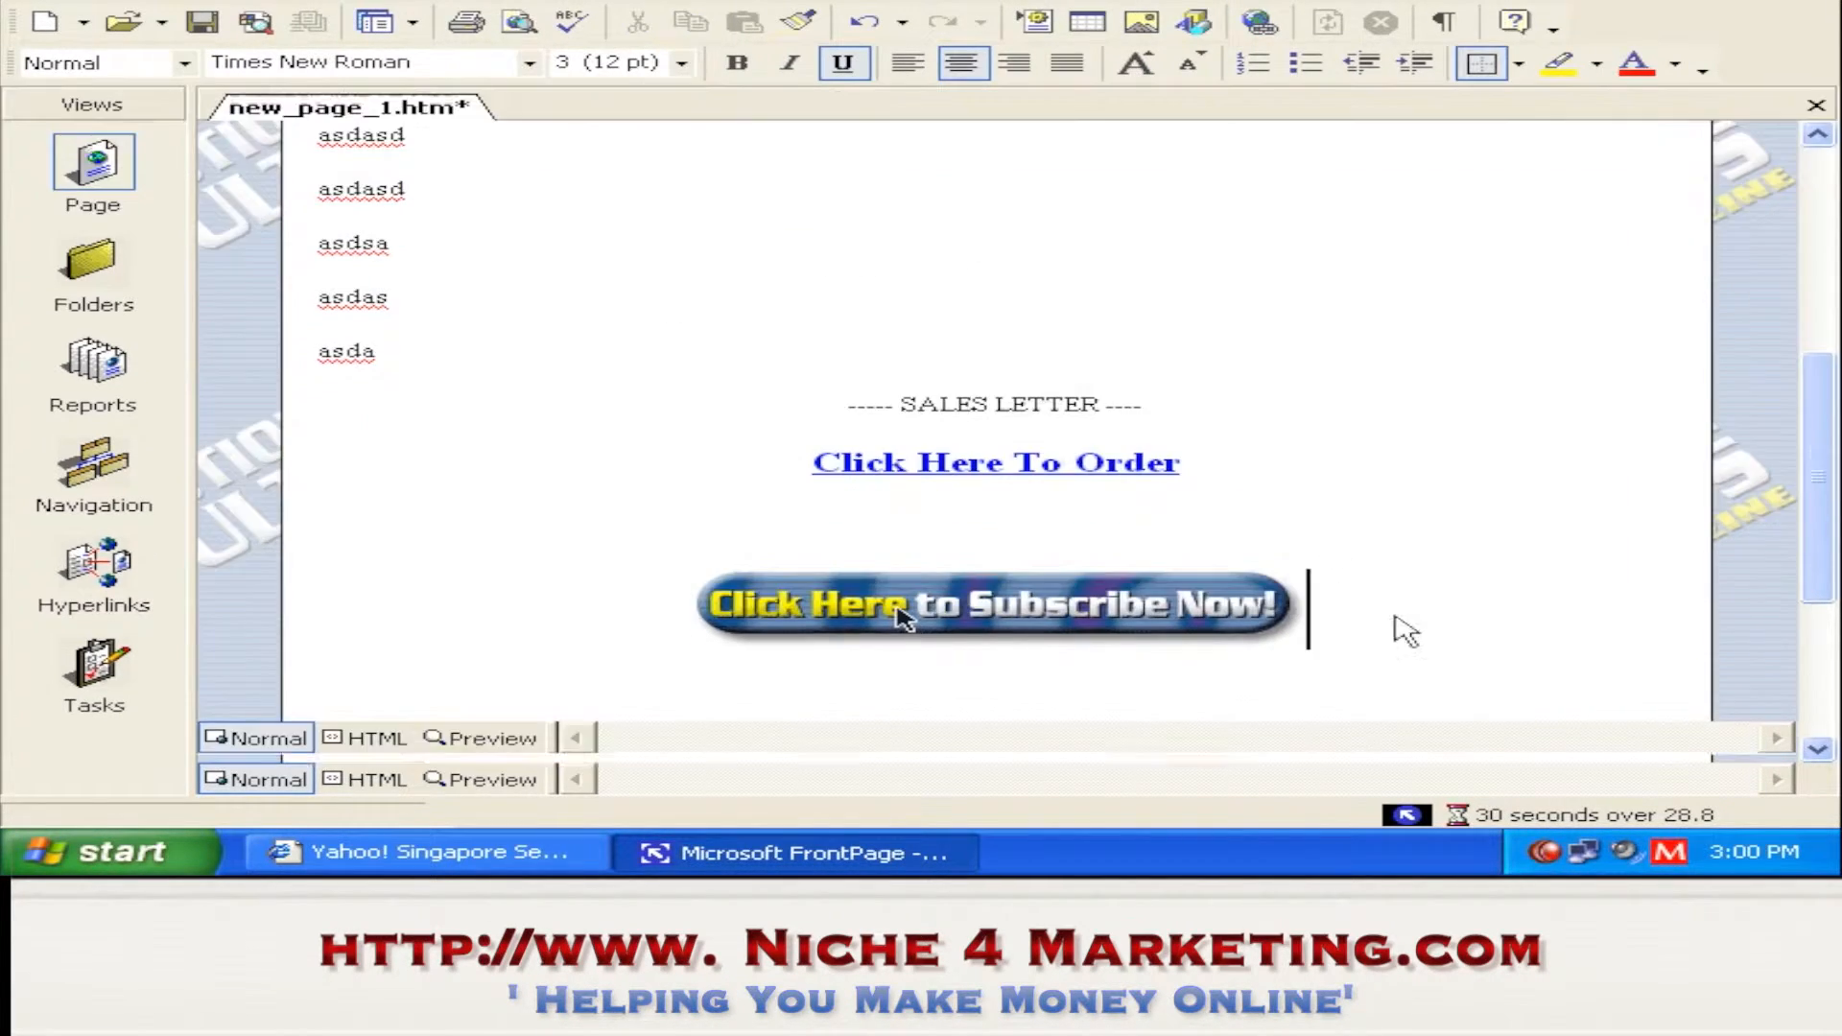
- Preview the page and test the "Click Here To Order" link and the subscribe button's link, then return to normal editing view
click(494, 781)
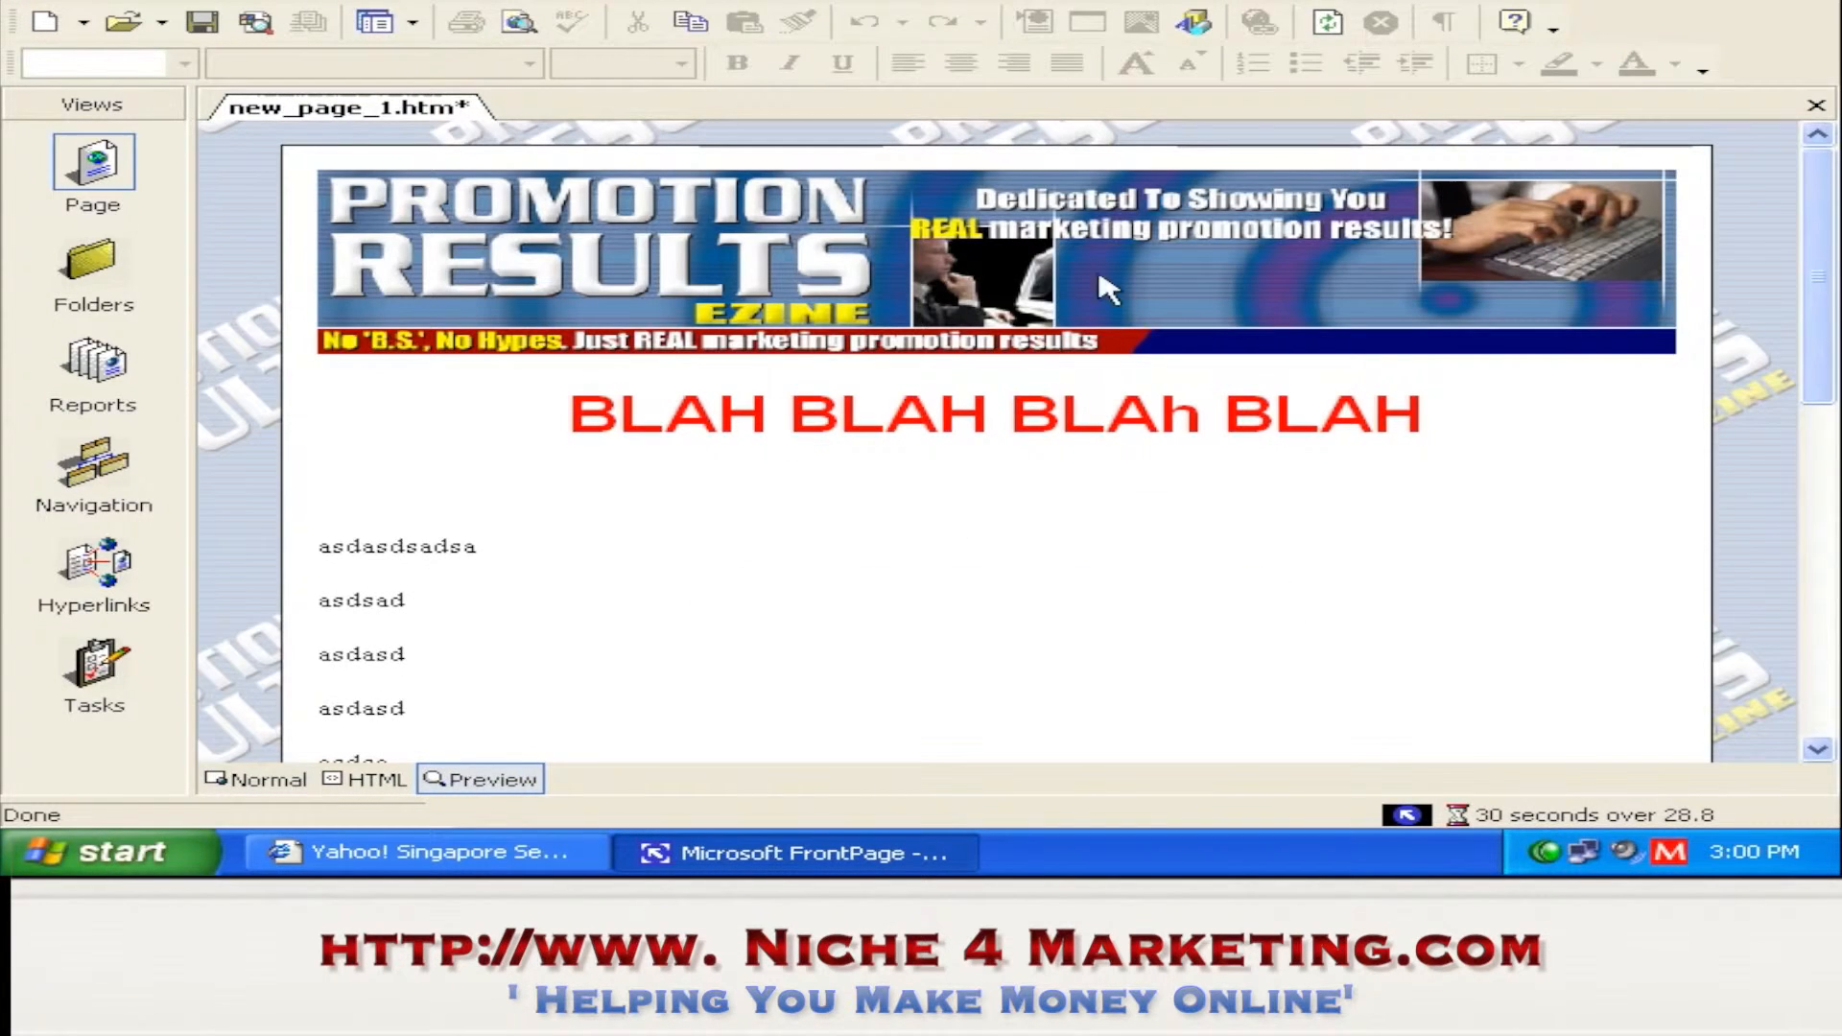
drag(1827, 207, 1828, 442)
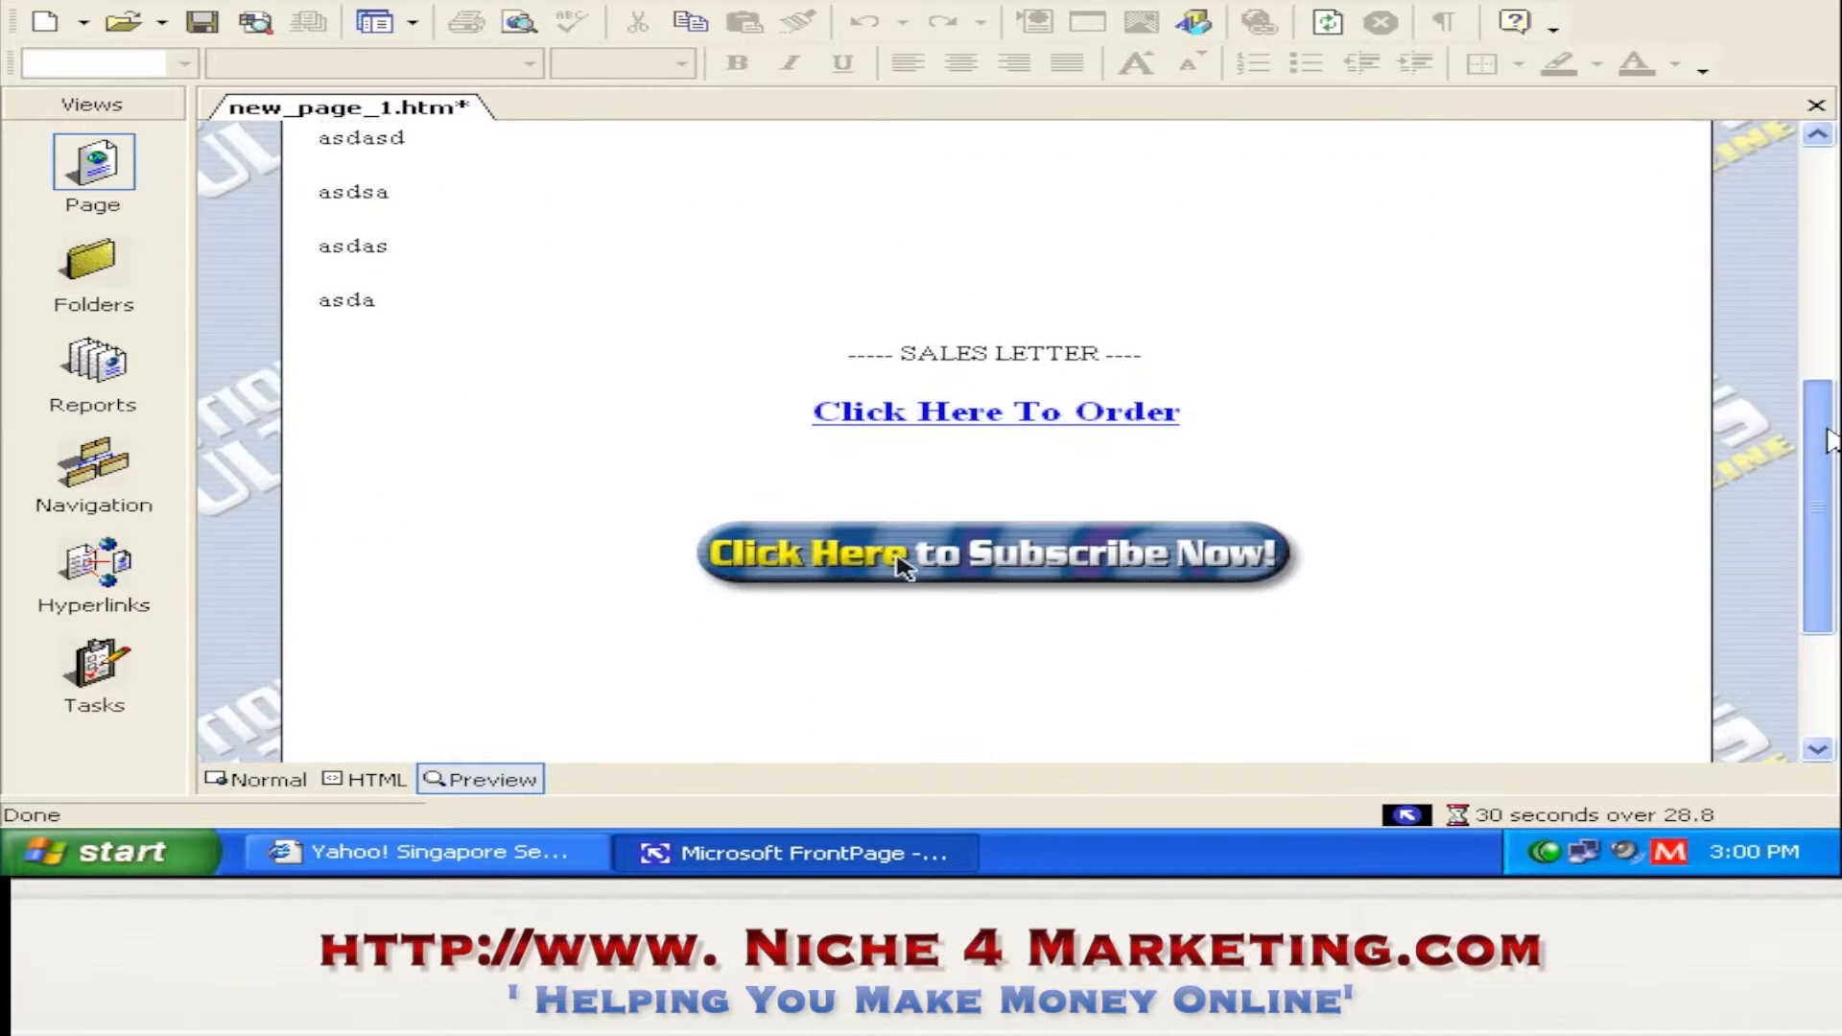
click(1017, 426)
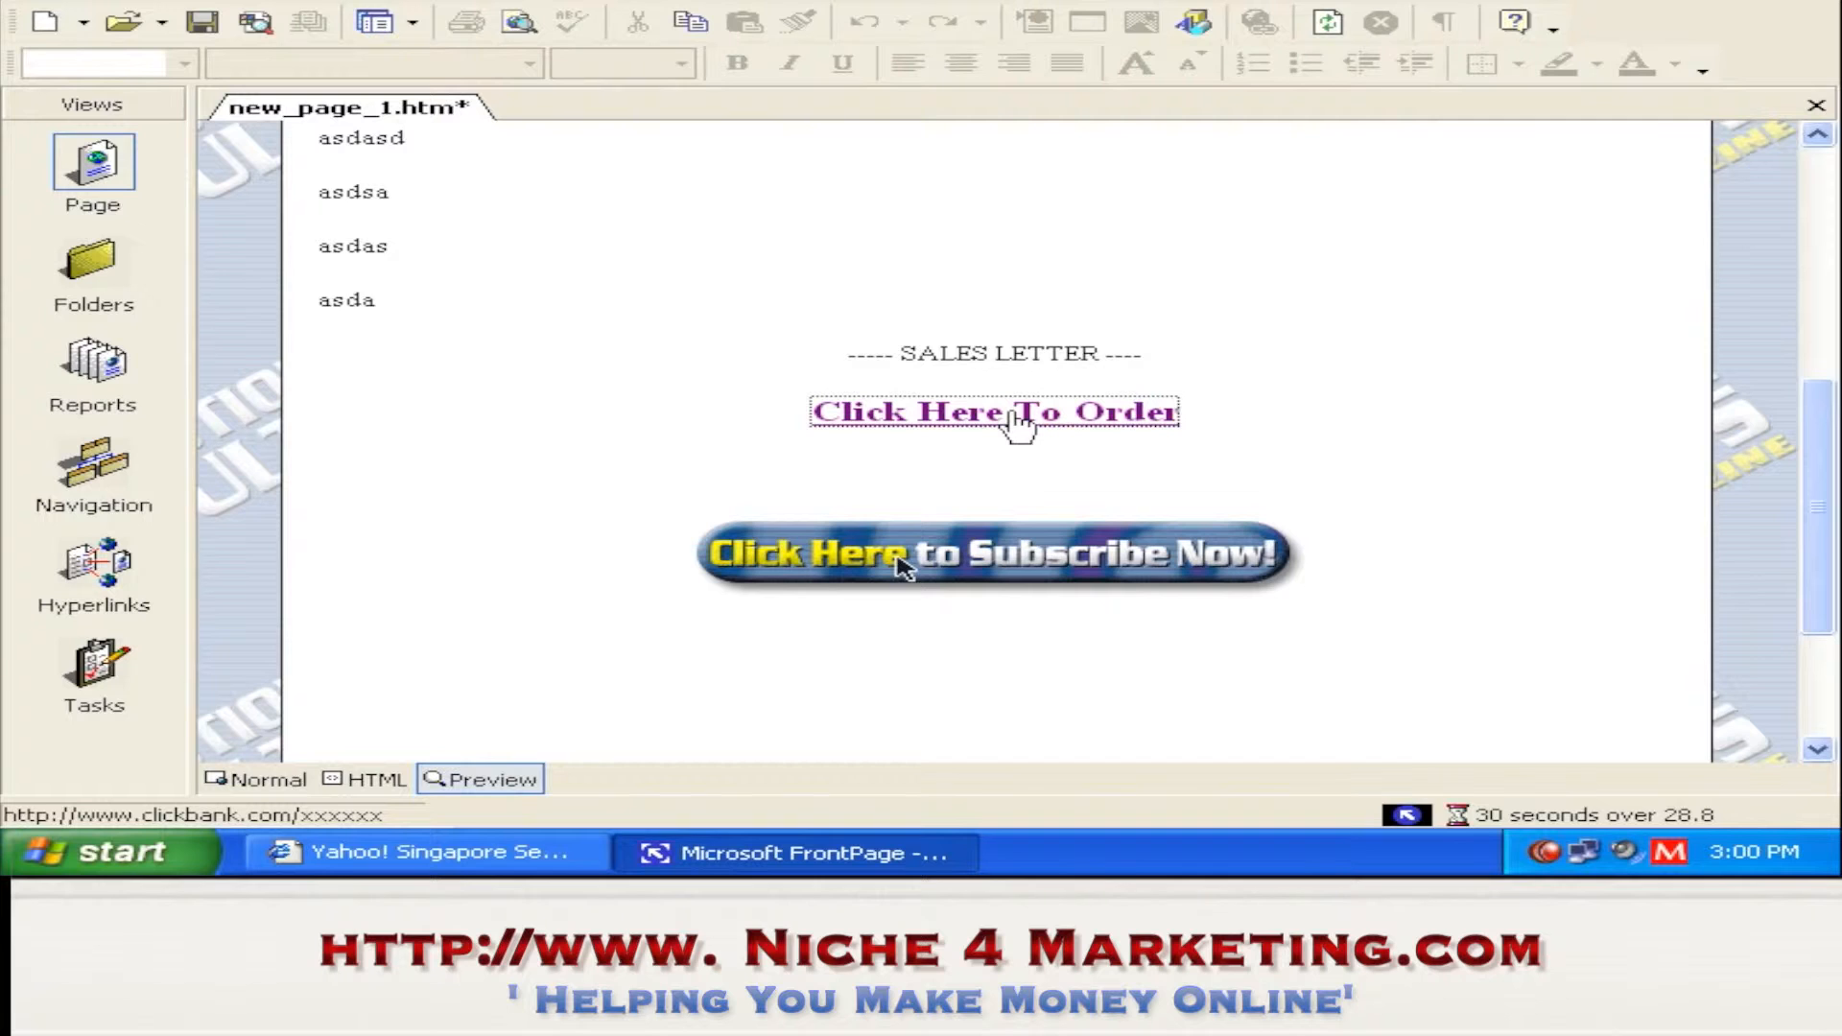
click(278, 782)
click(475, 779)
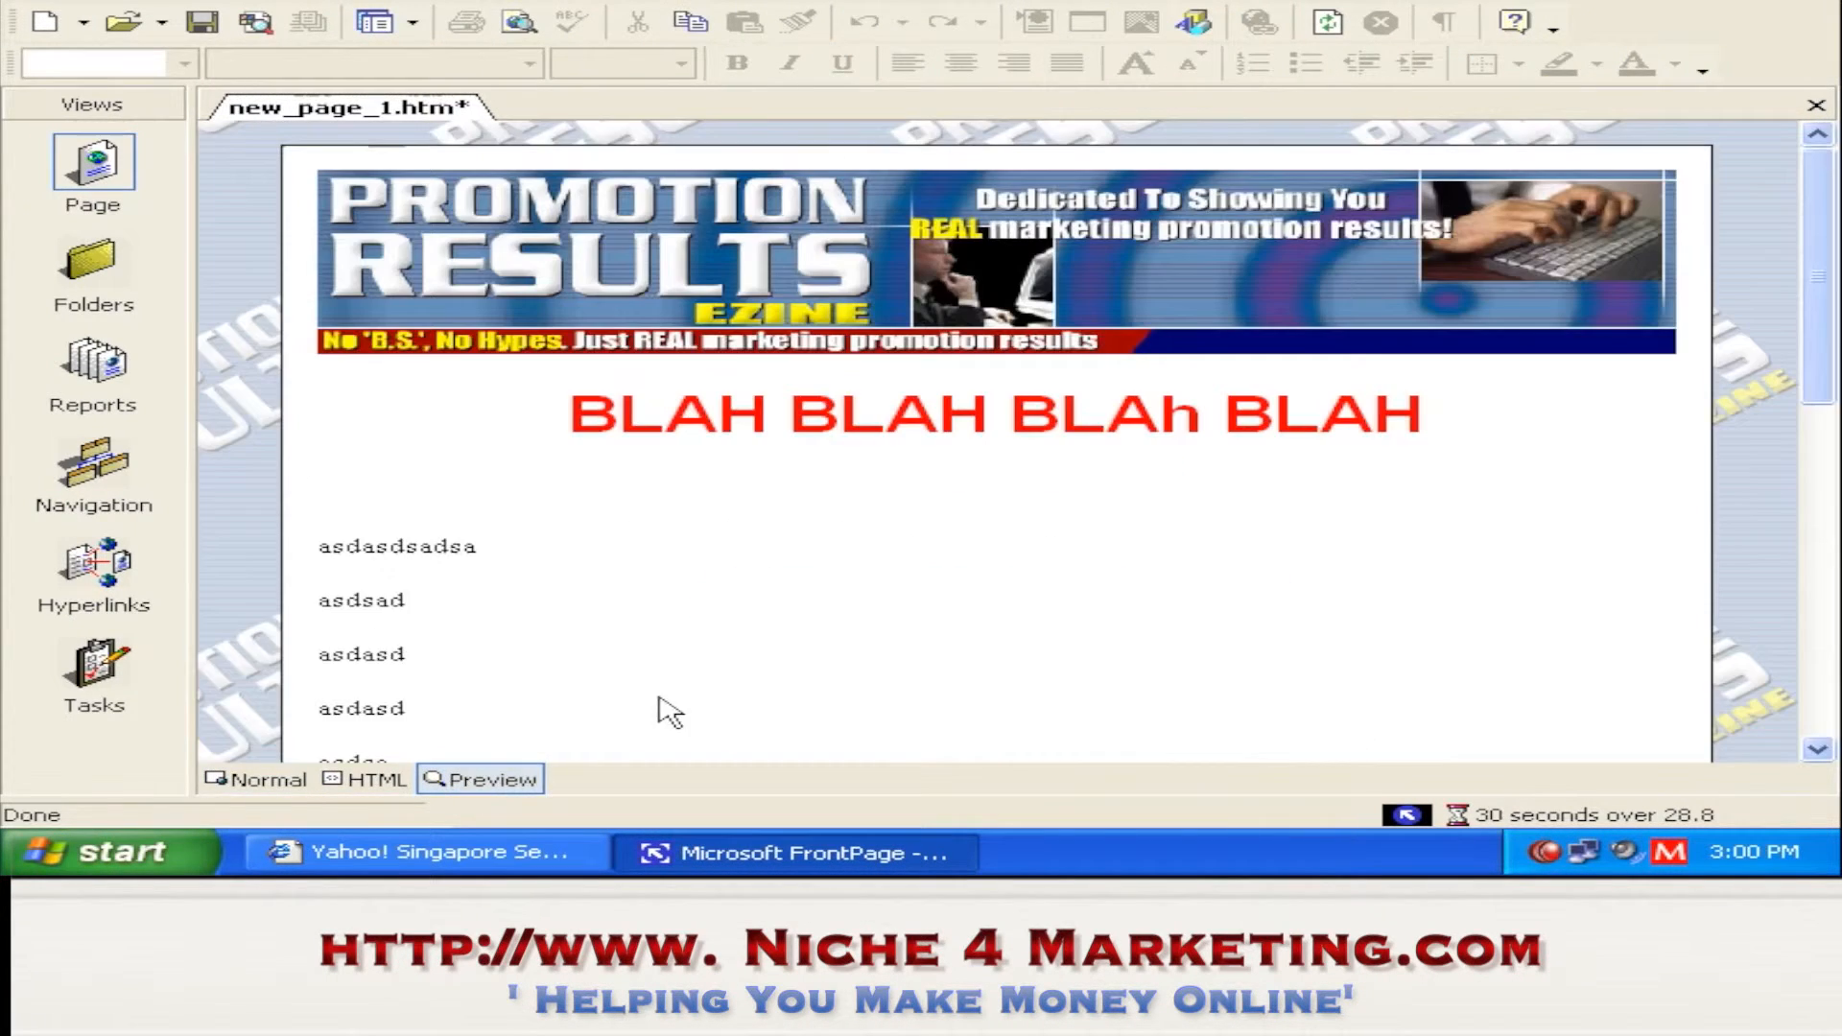
drag(1831, 284, 1759, 555)
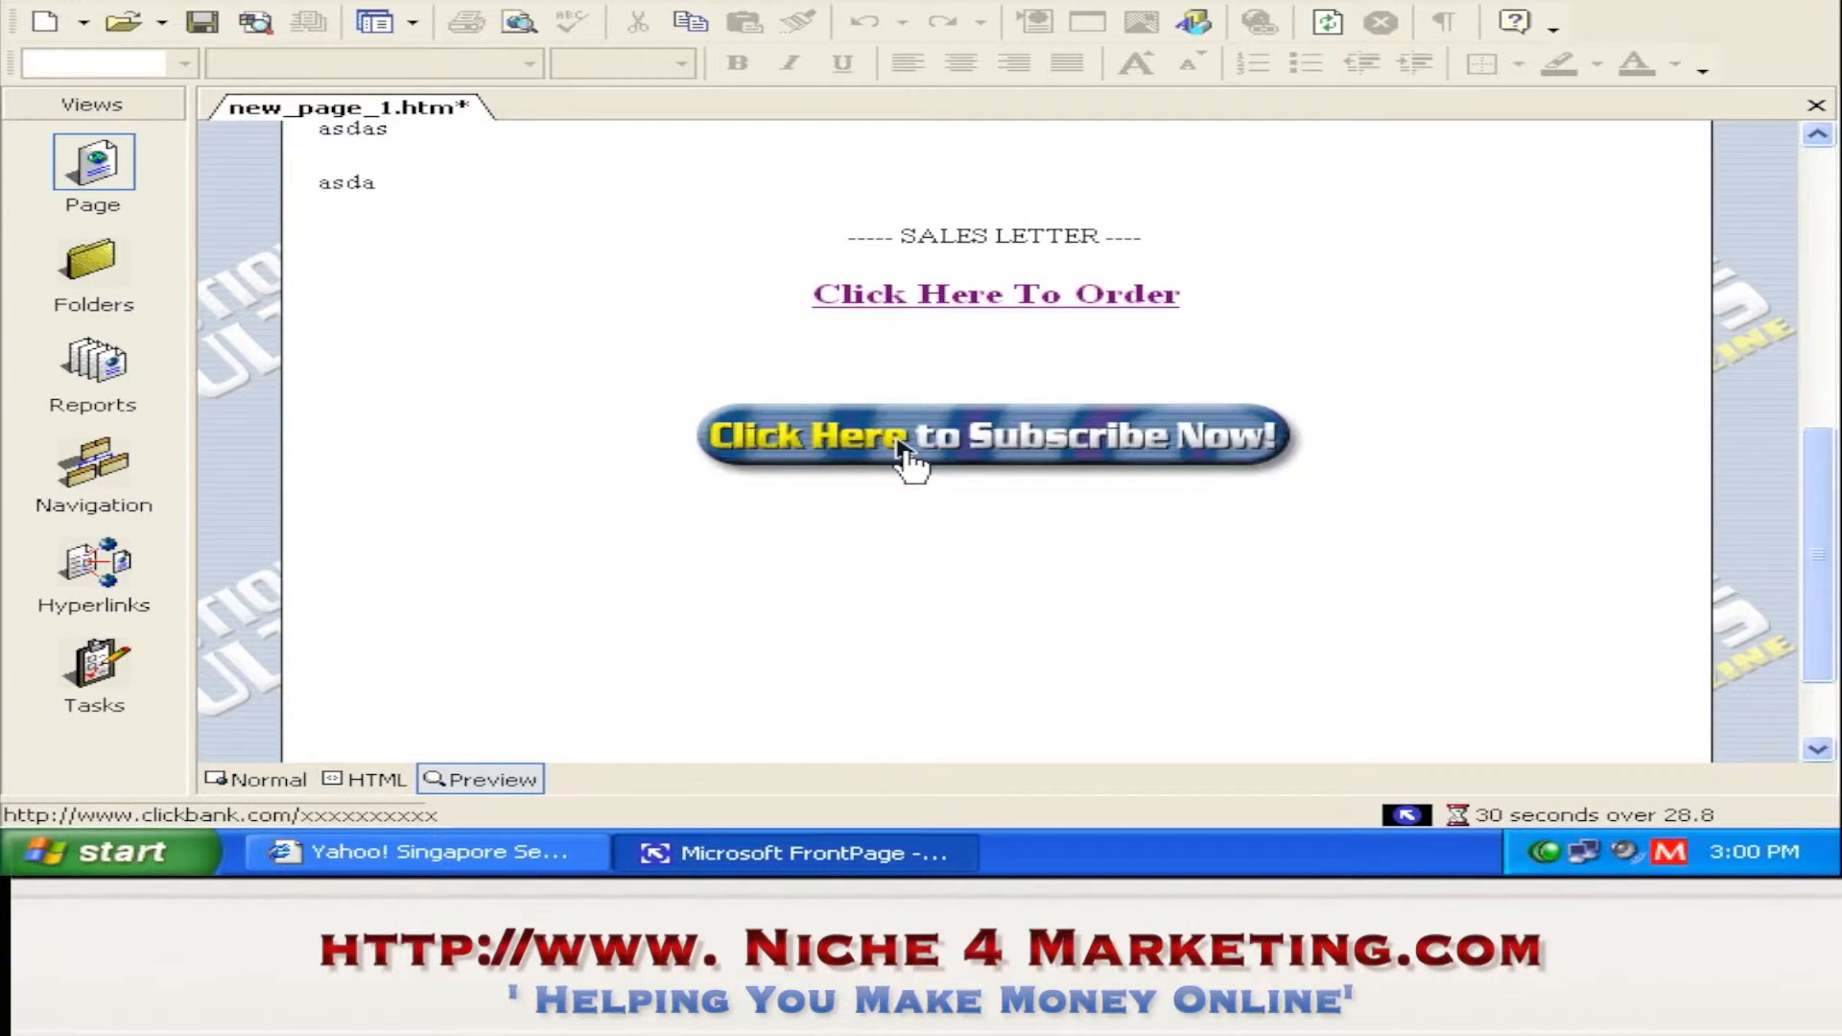
click(906, 457)
click(279, 782)
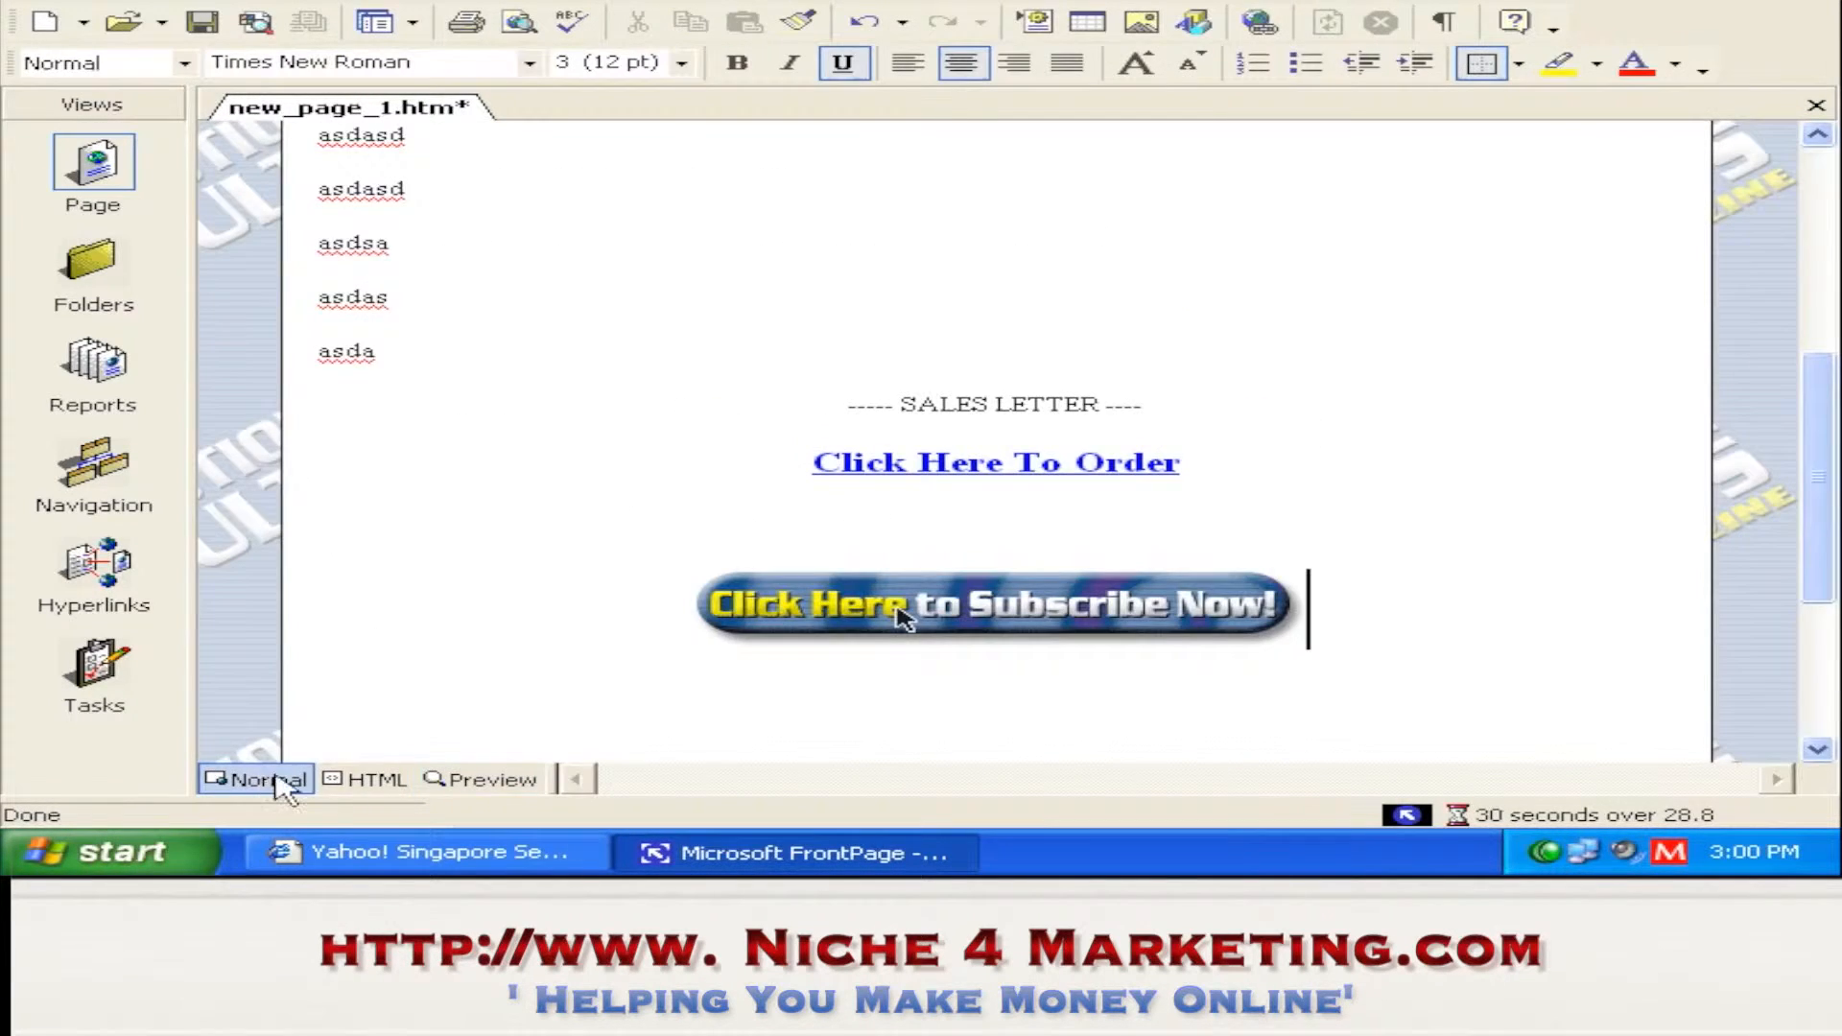
- Add blank lines after the last text line "asda" and insert the signature picture from the images folder above the SALES LETTER line
click(1460, 308)
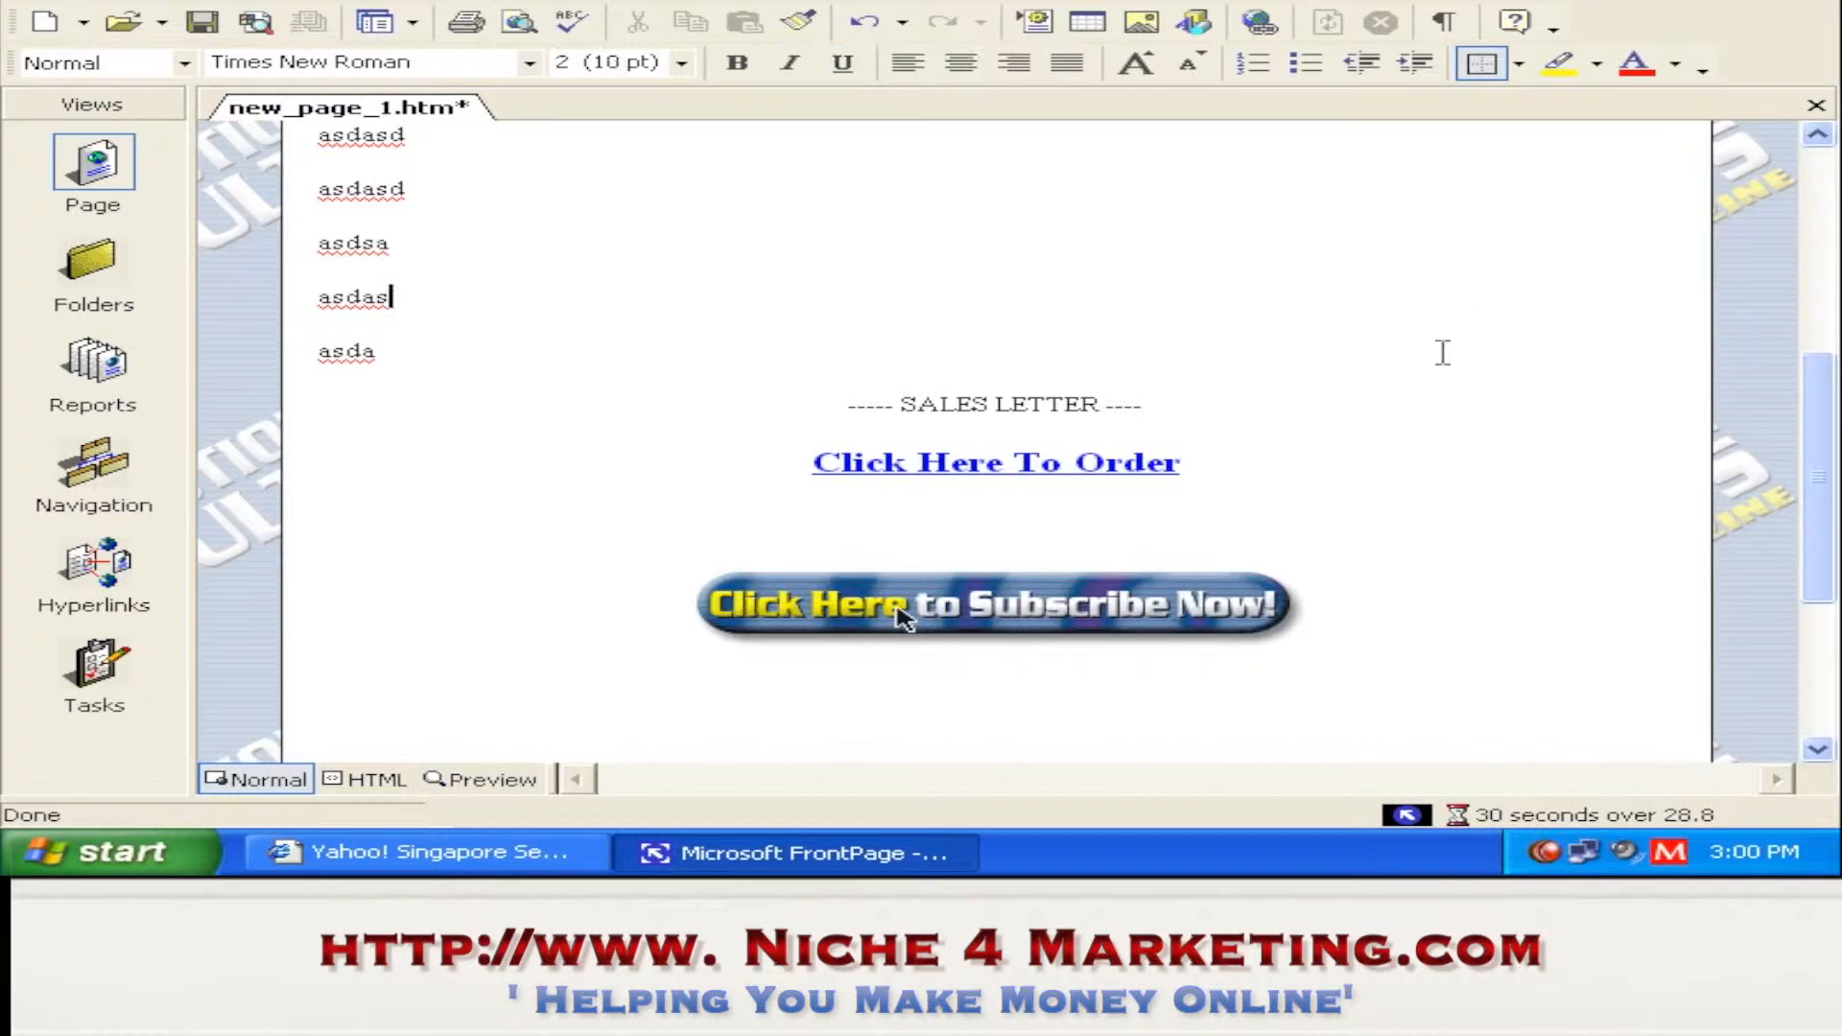
mouse_move(1826, 463)
mouse_down()
mouse_move(1830, 592)
mouse_move(1837, 336)
mouse_move(1834, 451)
mouse_up()
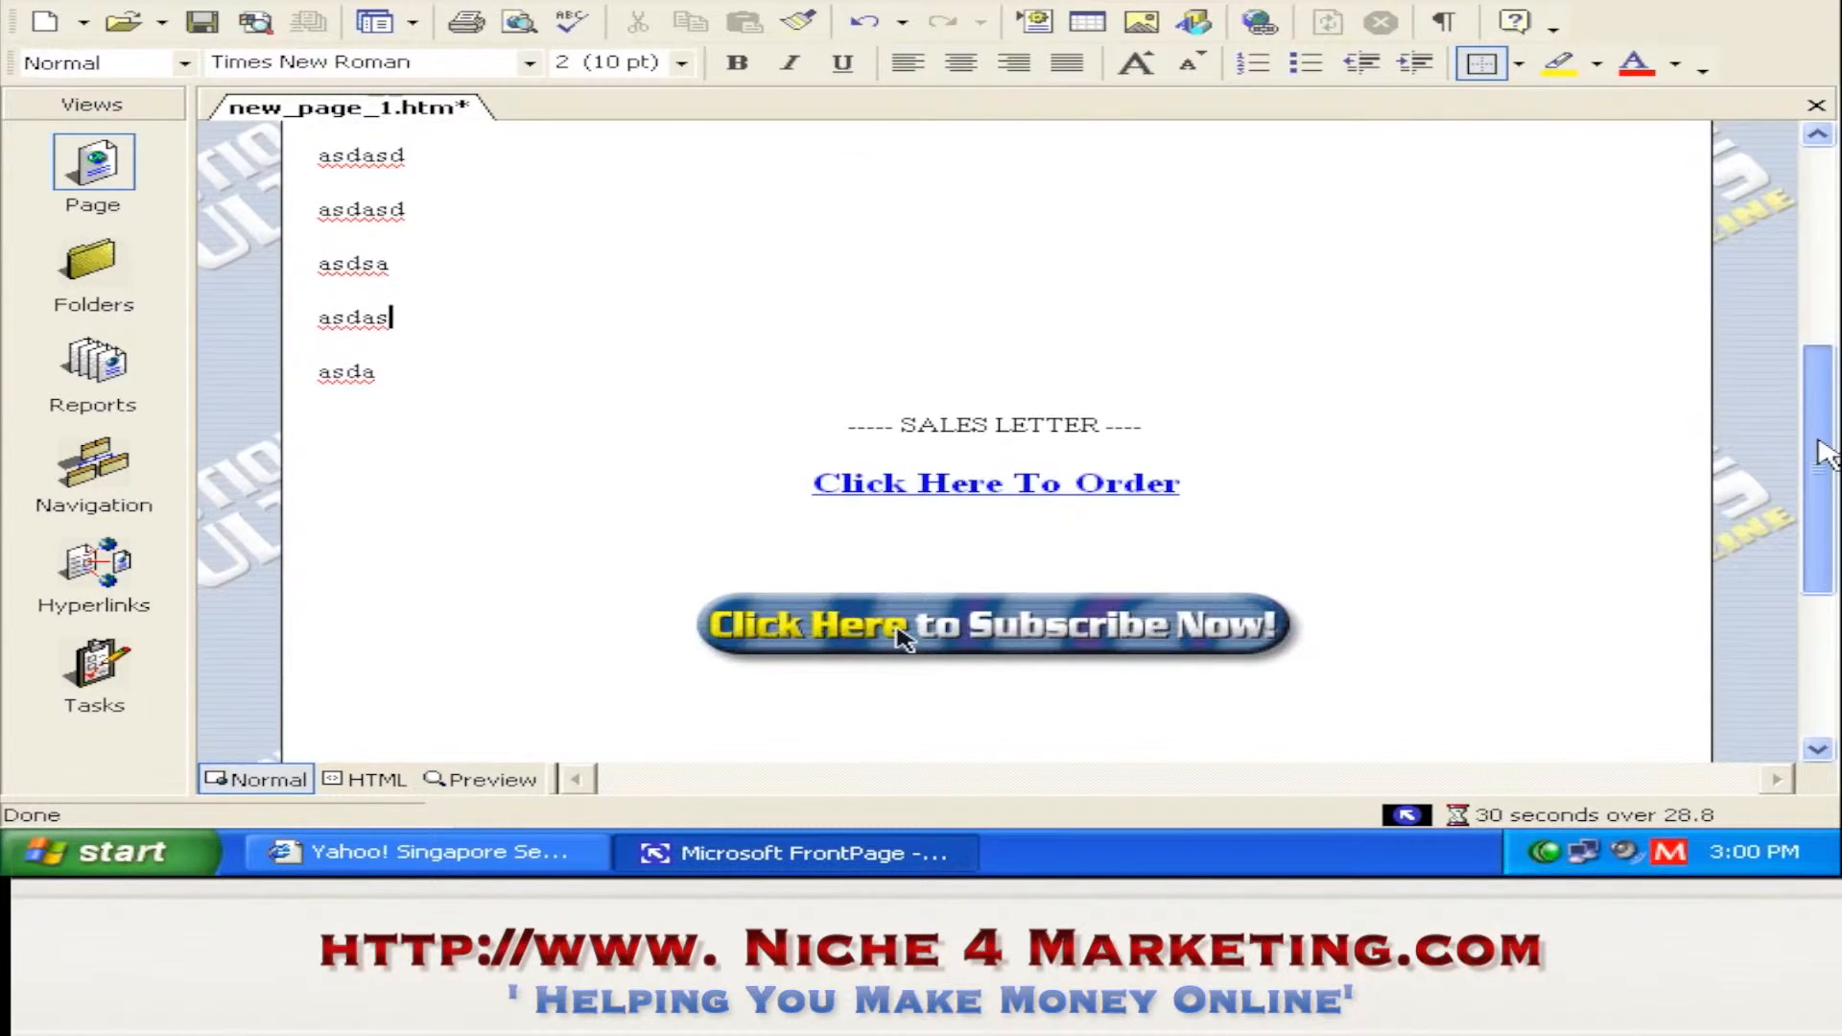
key(Down)
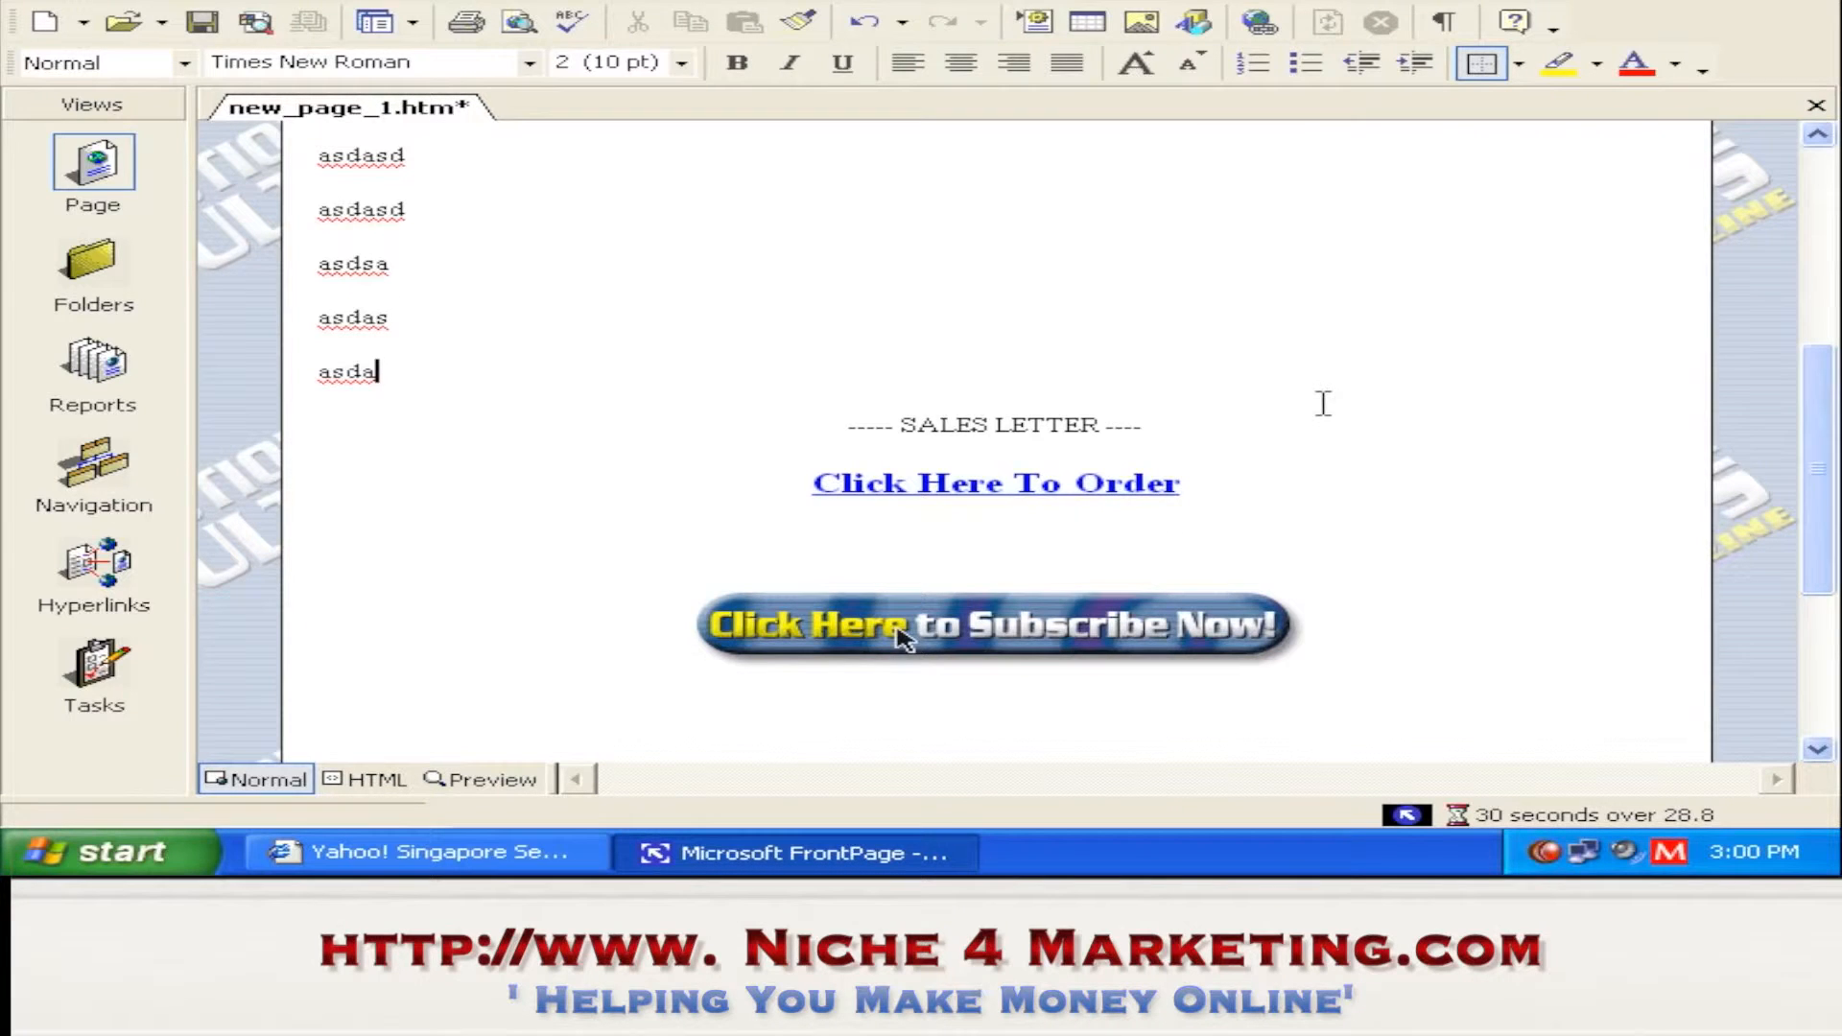
key(Return)
key(Return)
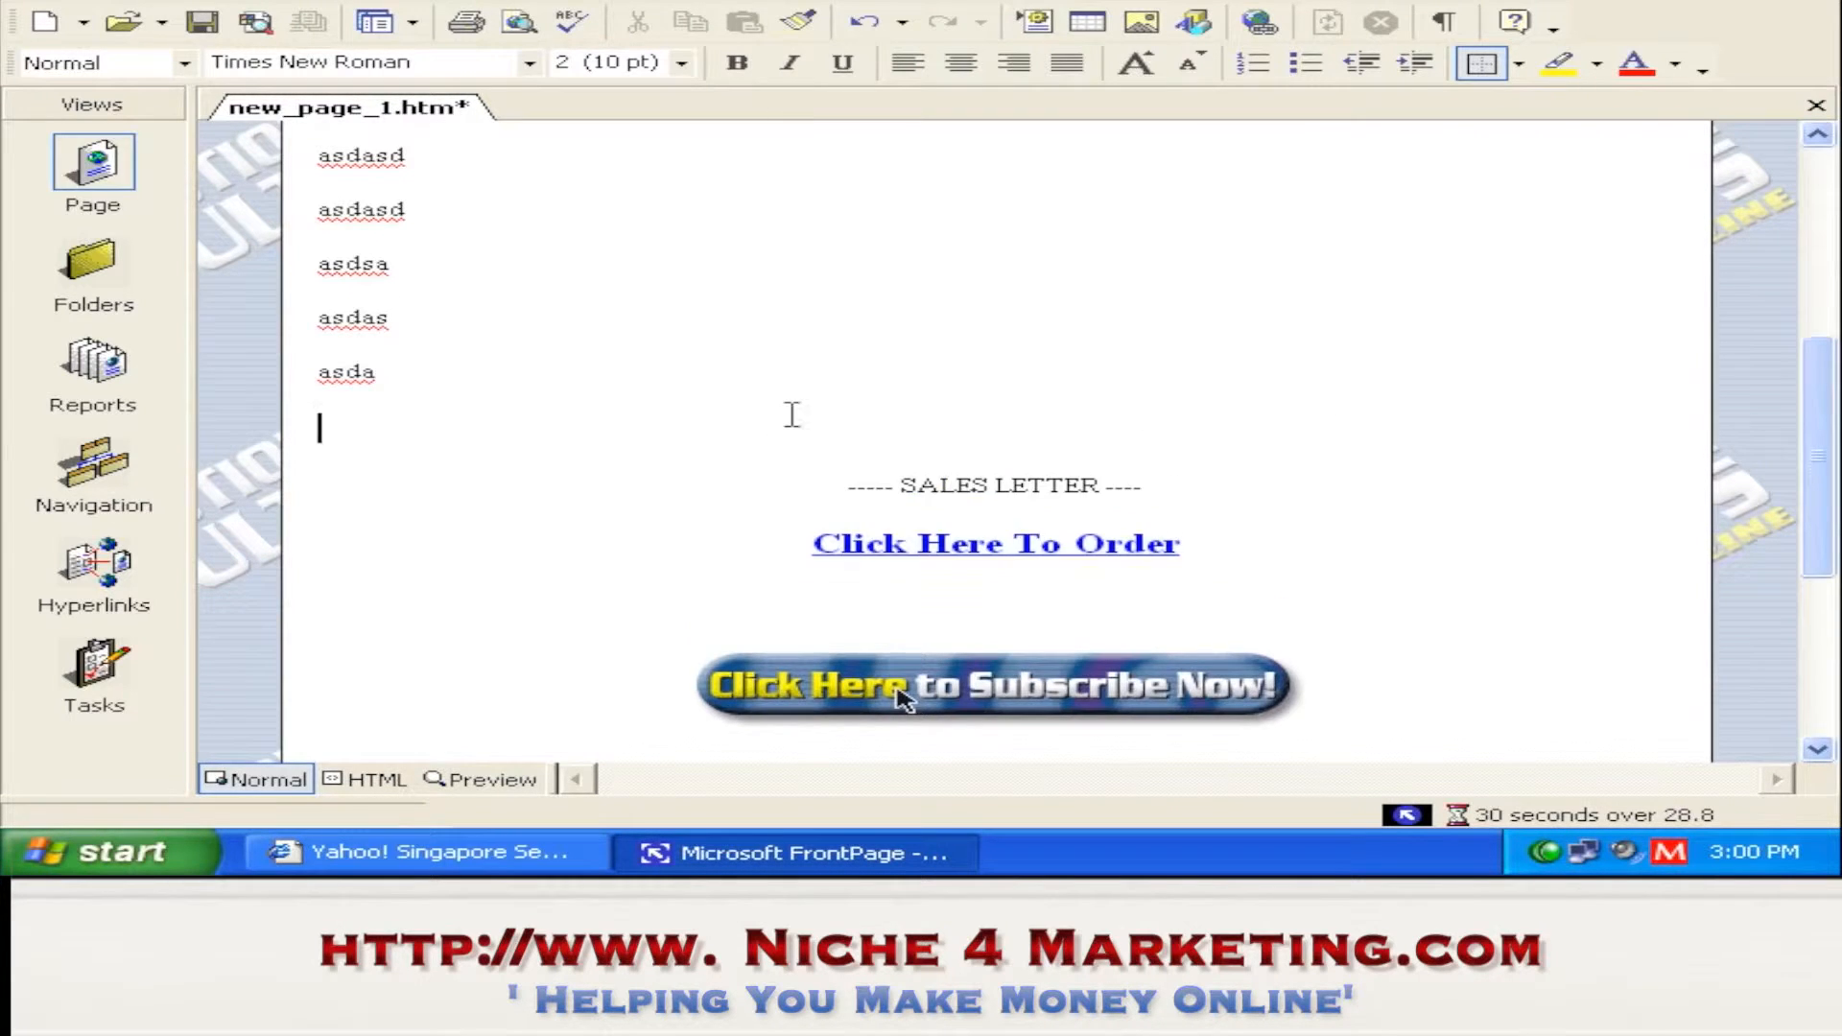
click(342, 2)
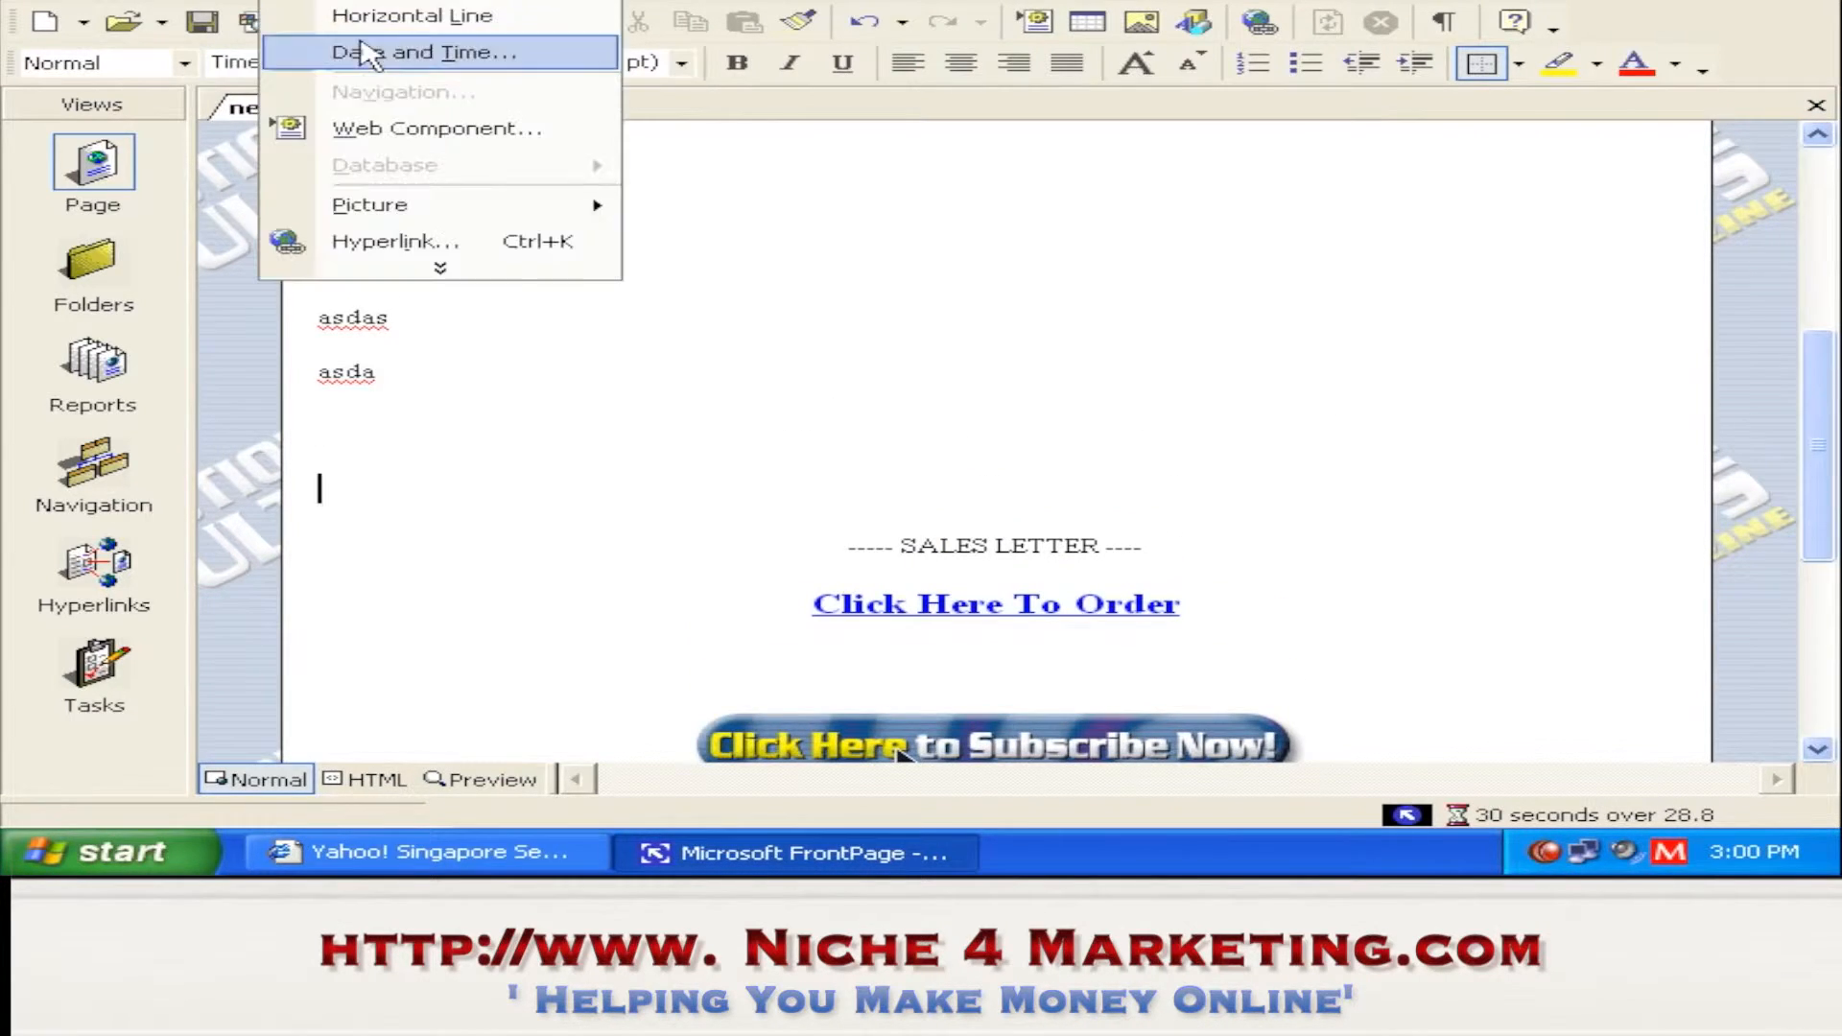
mouse_move(431, 204)
click(763, 246)
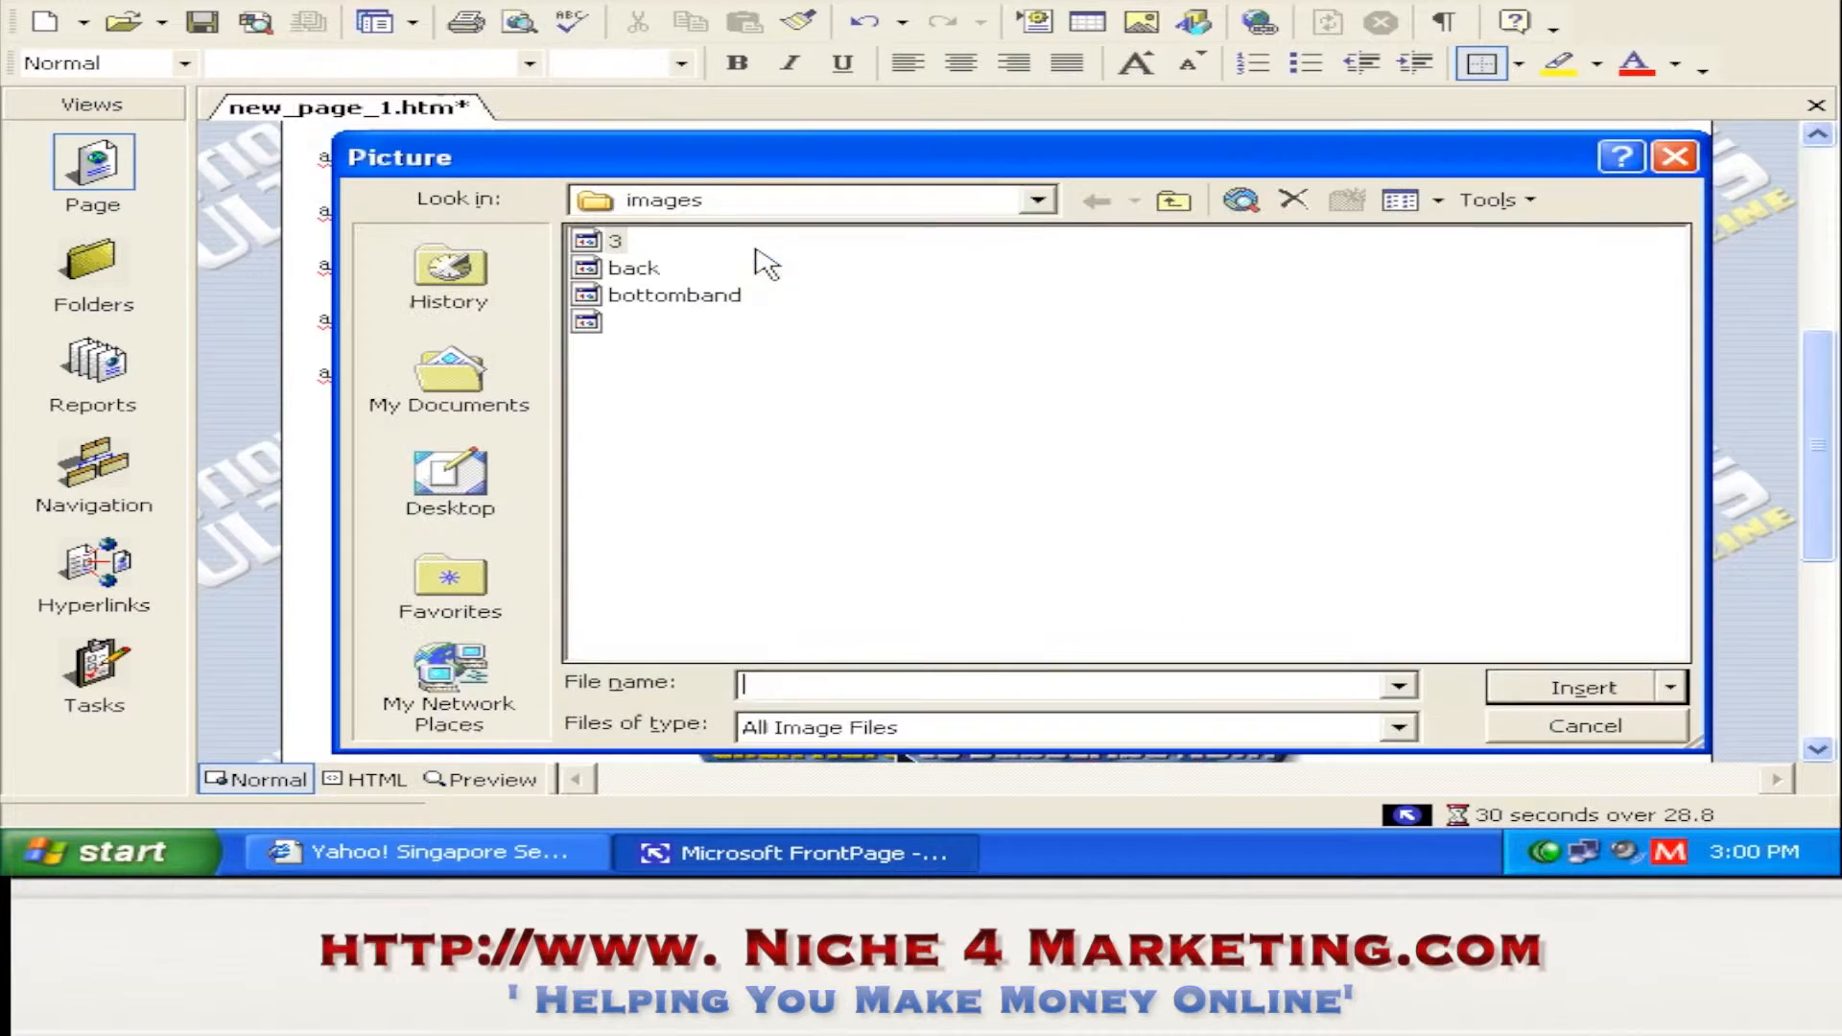
click(715, 404)
click(1519, 687)
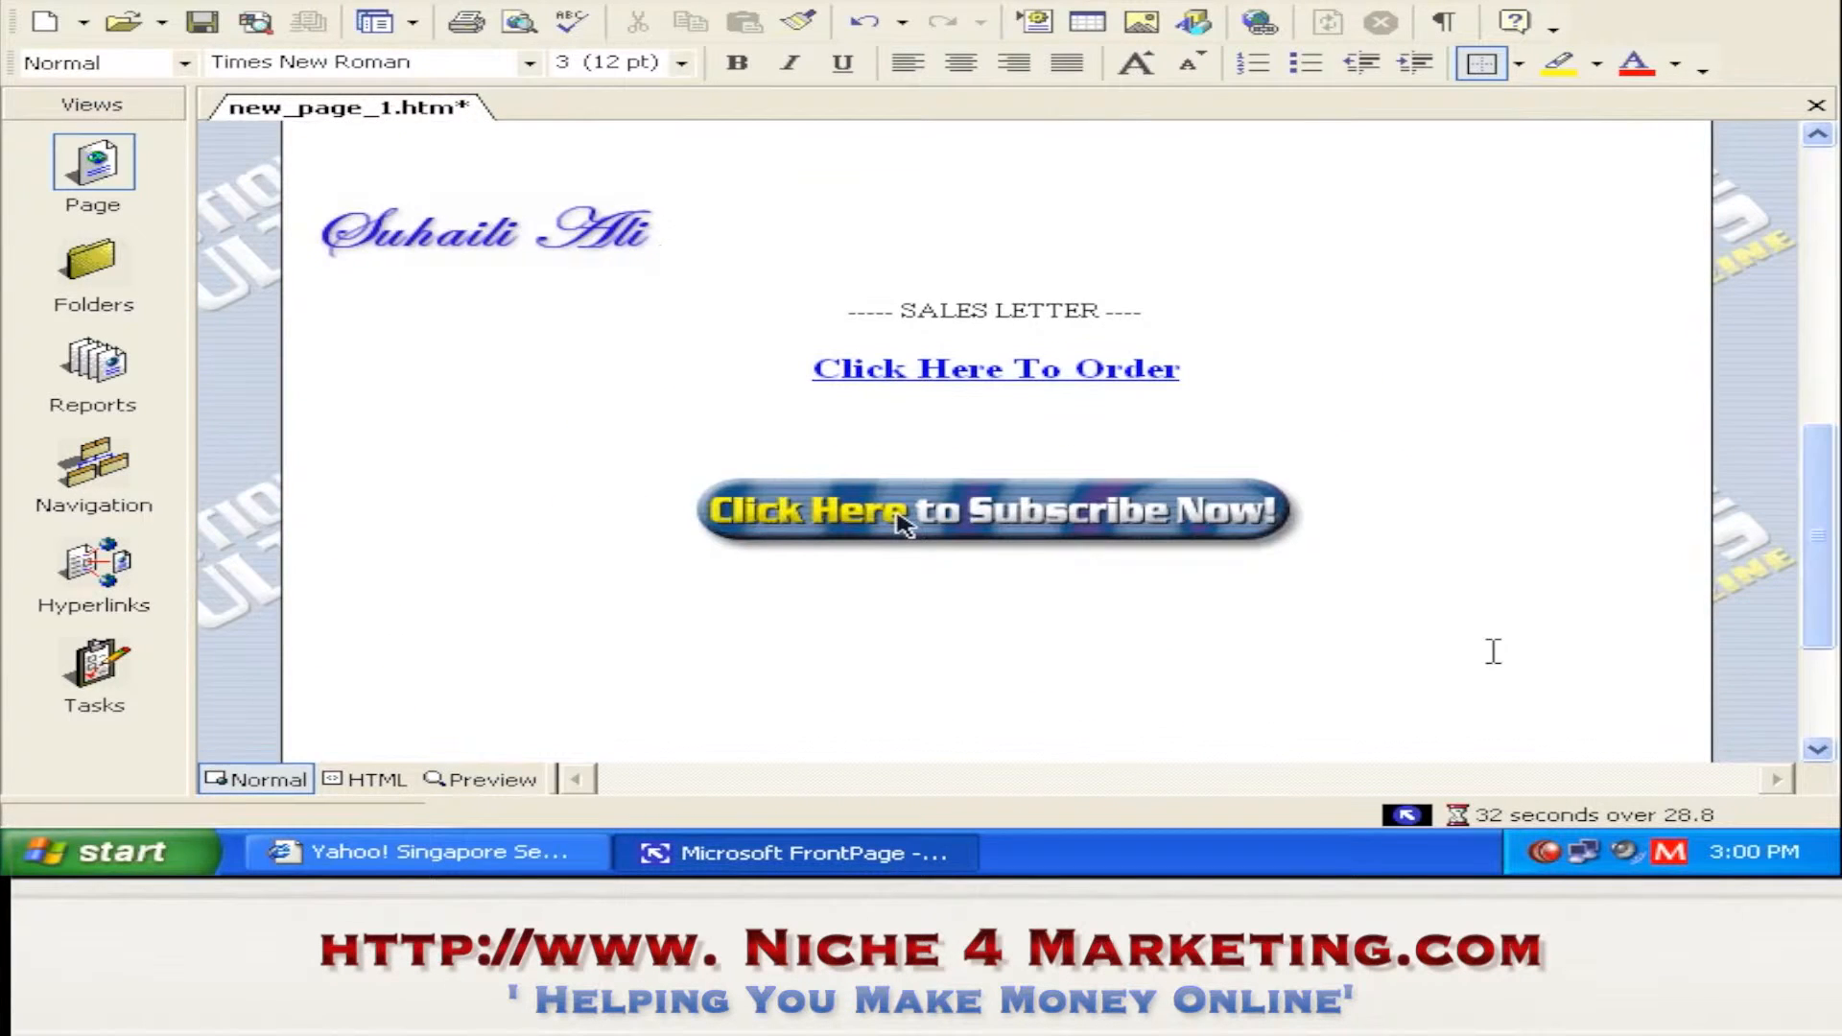
- Save the page as "index" of type Web Pages in the "website" folder on the Desktop
click(1830, 349)
click(1830, 195)
mouse_move(1830, 195)
mouse_down()
mouse_move(1831, 569)
mouse_move(1832, 206)
mouse_up()
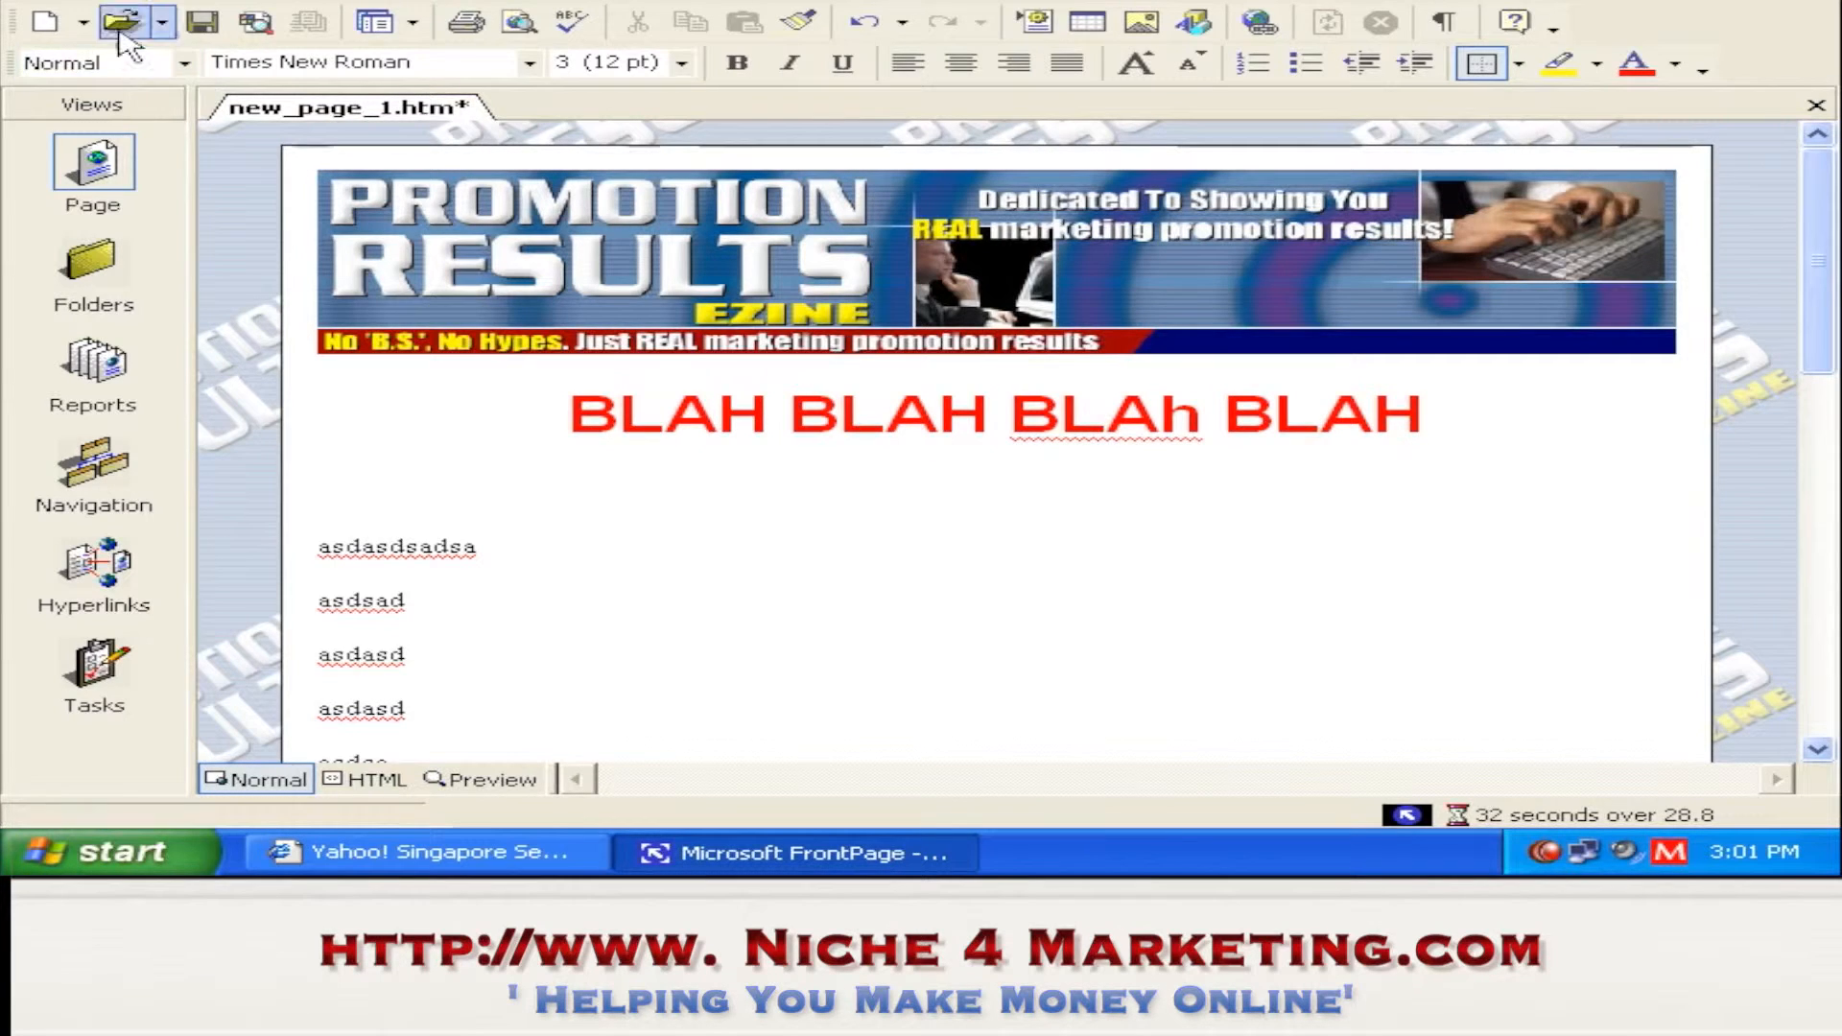
click(38, 3)
click(152, 94)
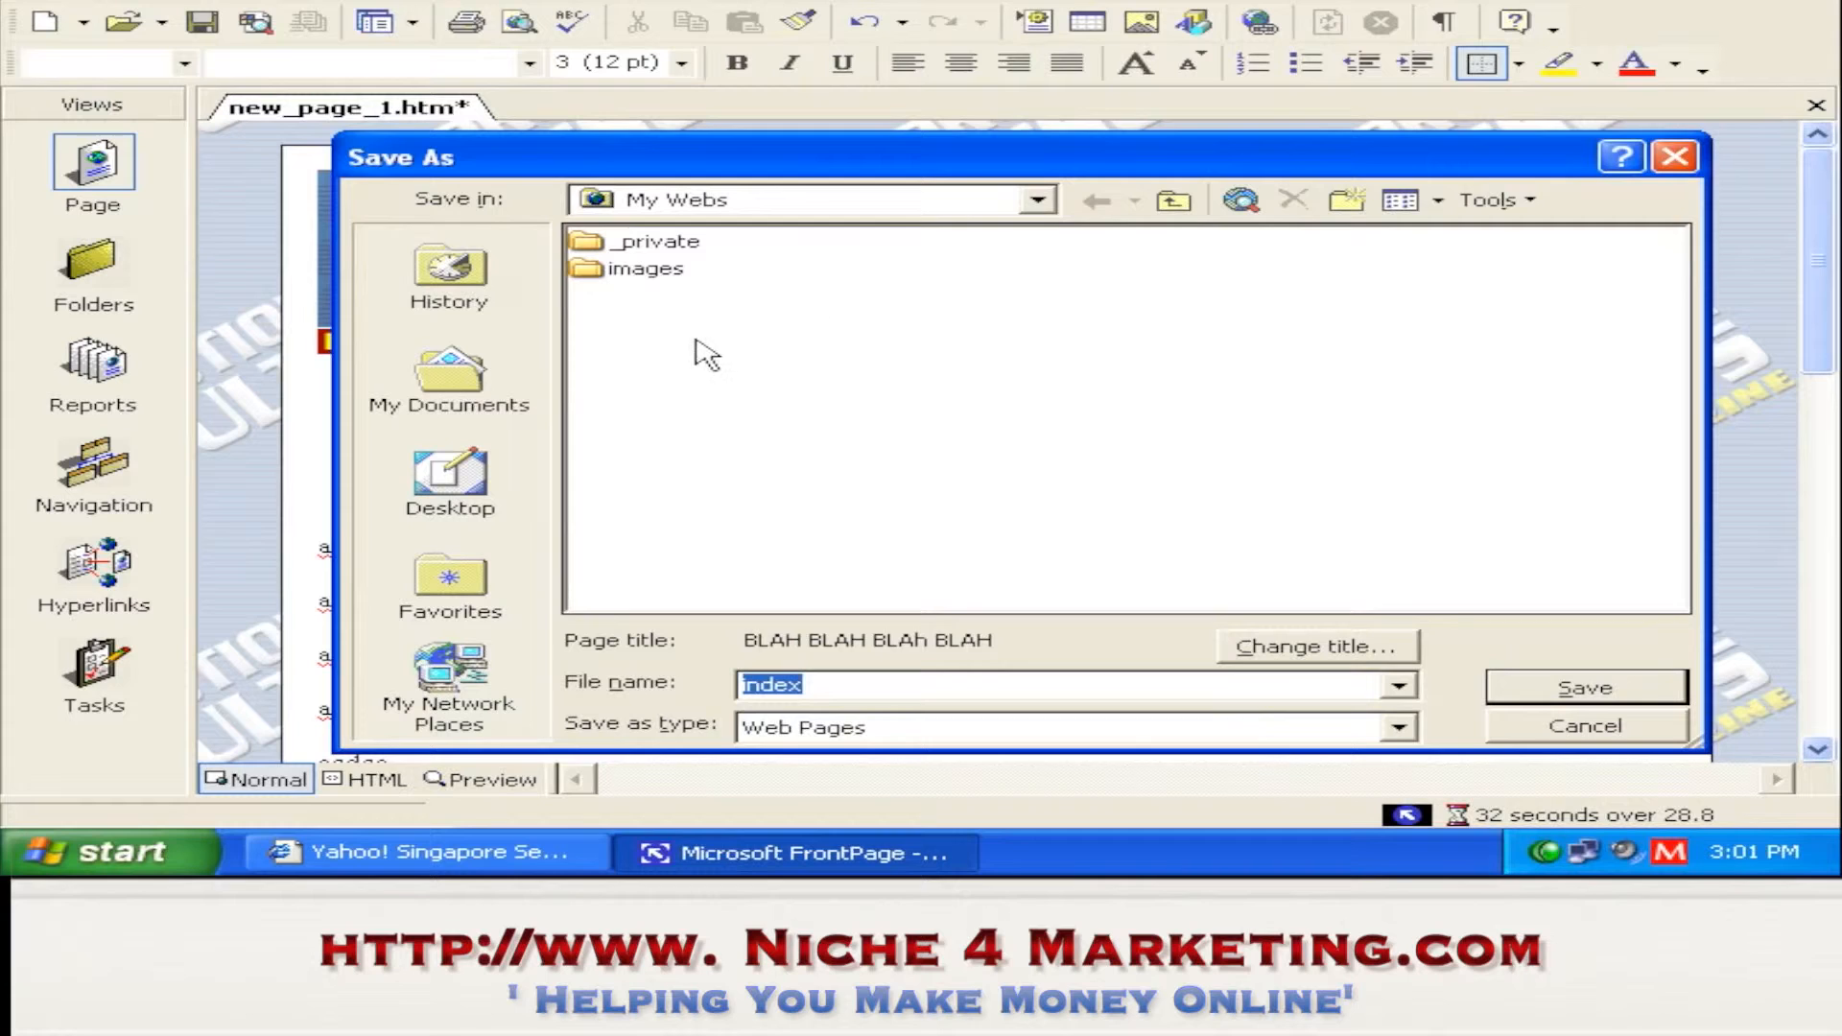
click(482, 488)
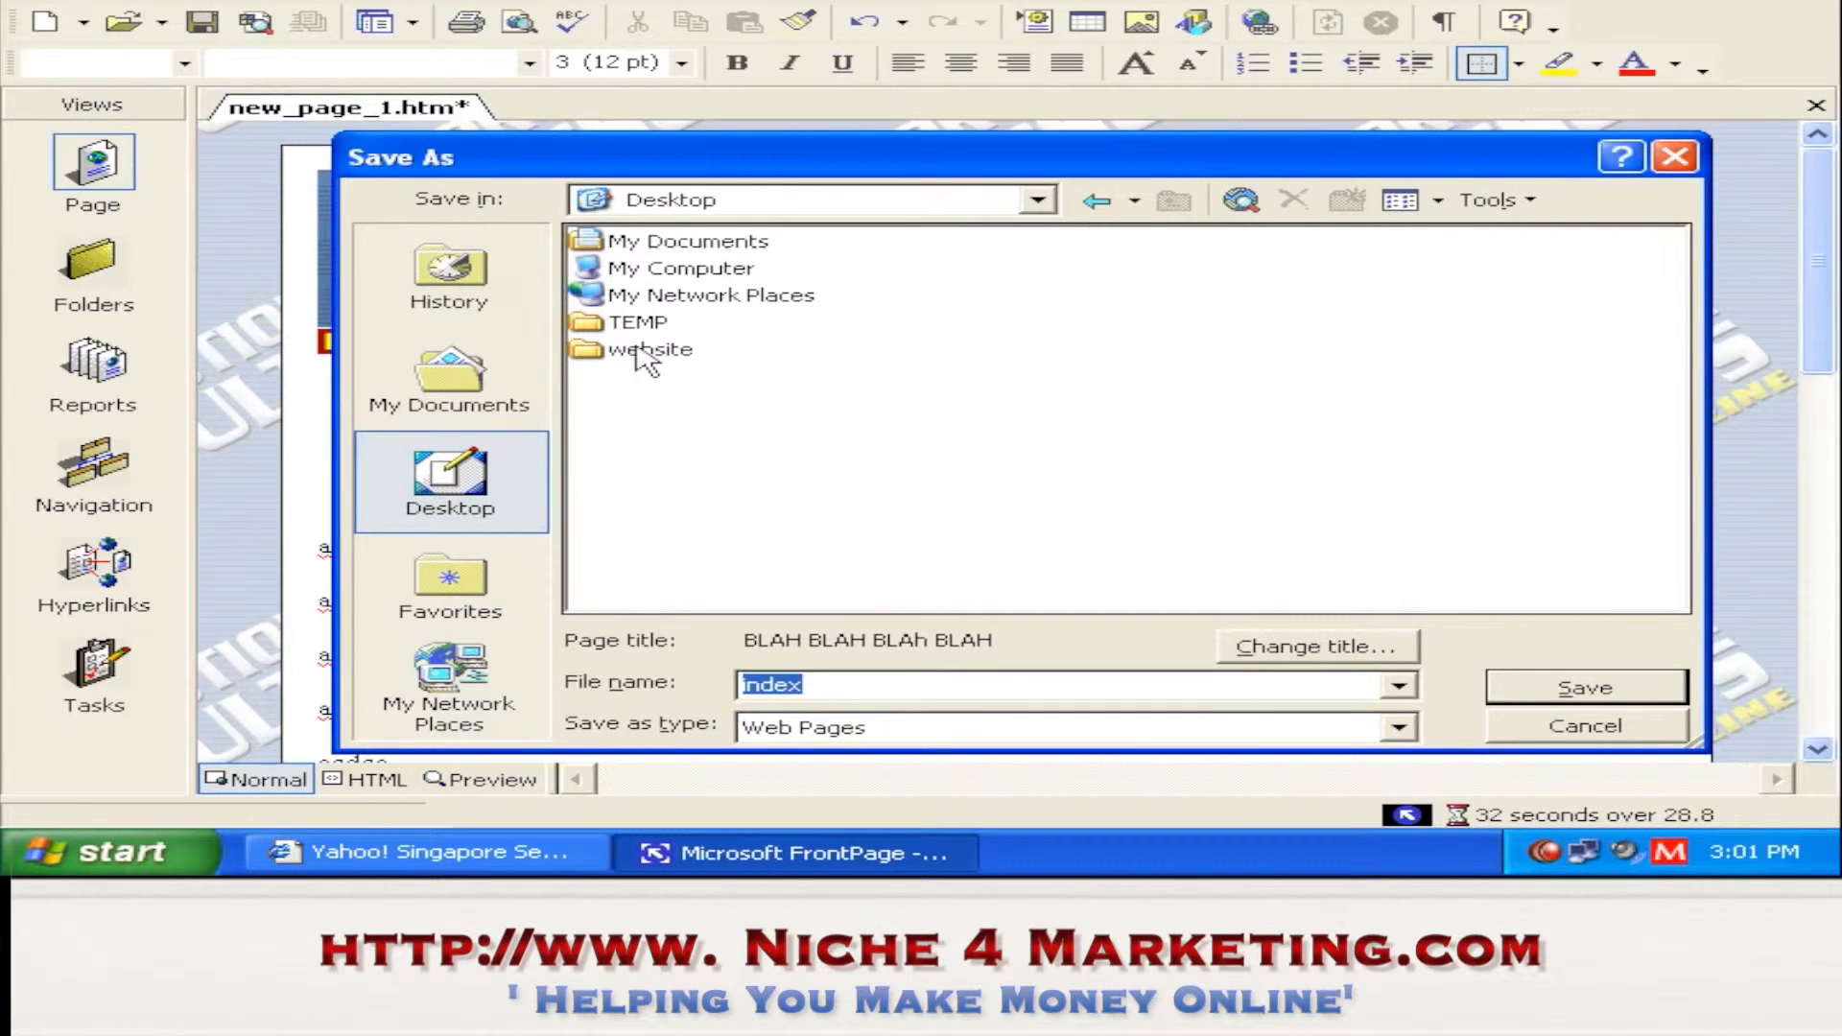
double_click(643, 363)
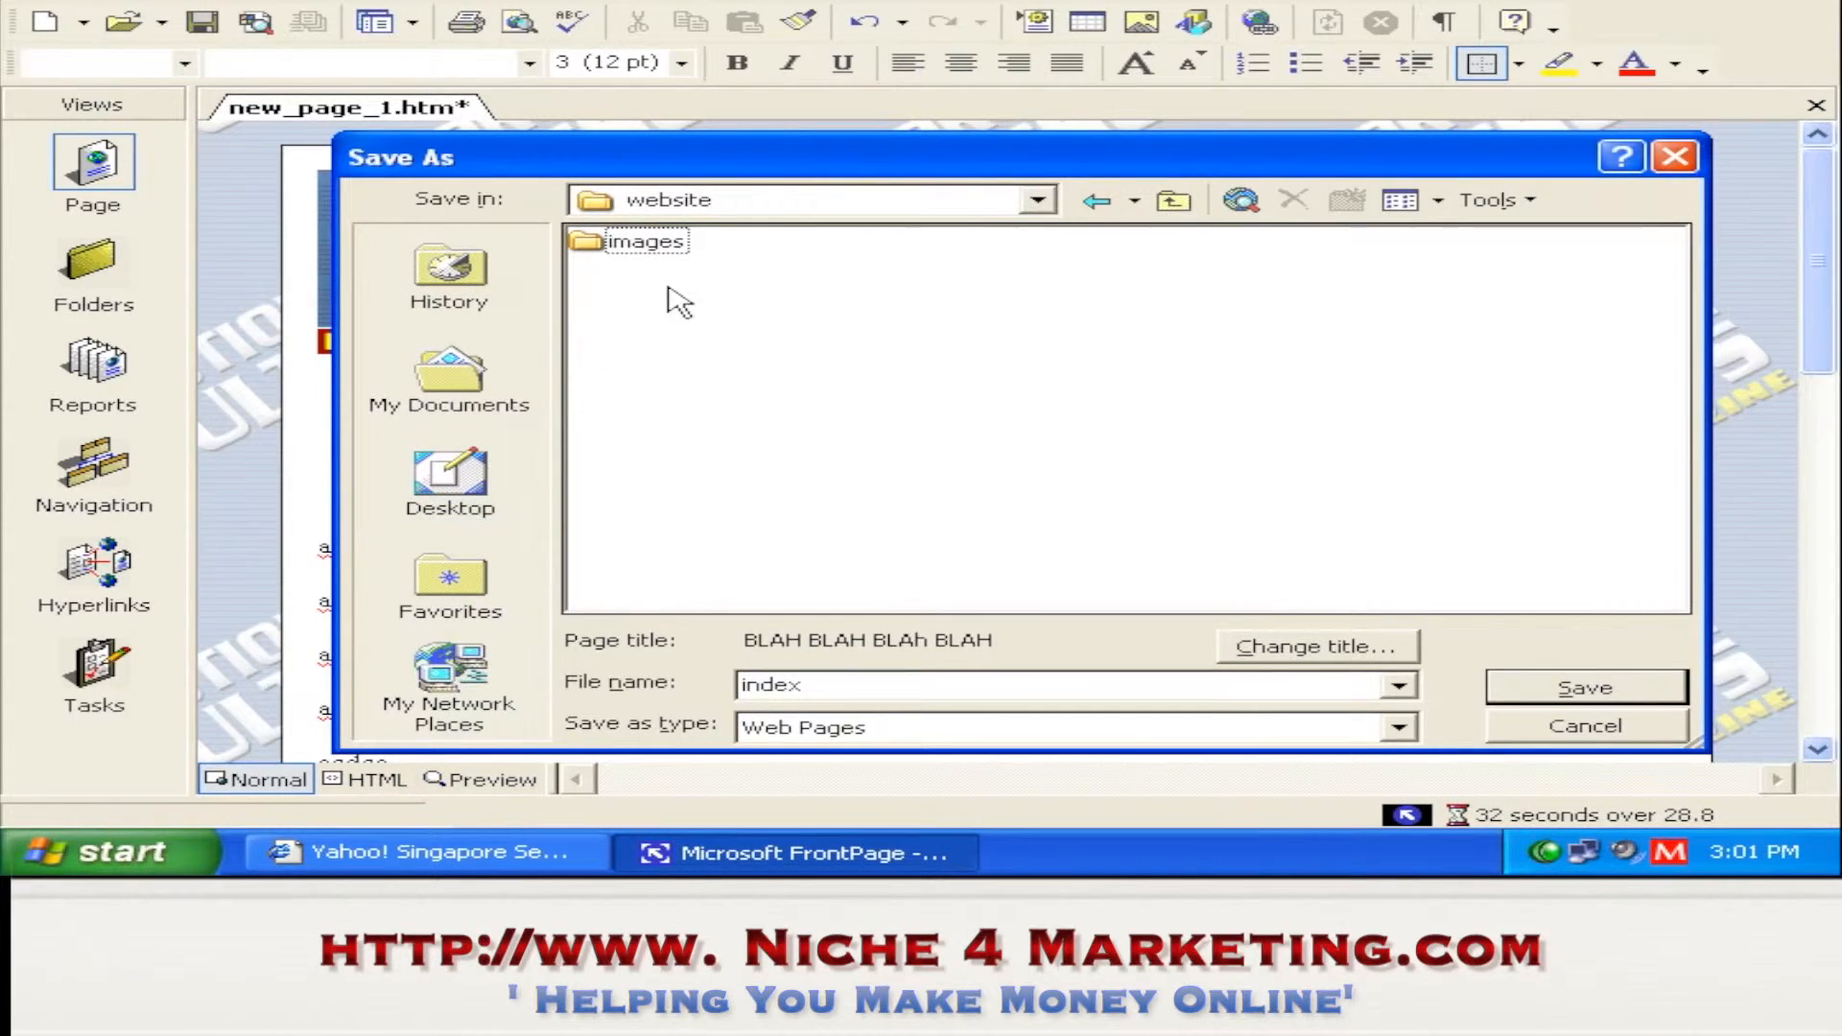
click(1532, 689)
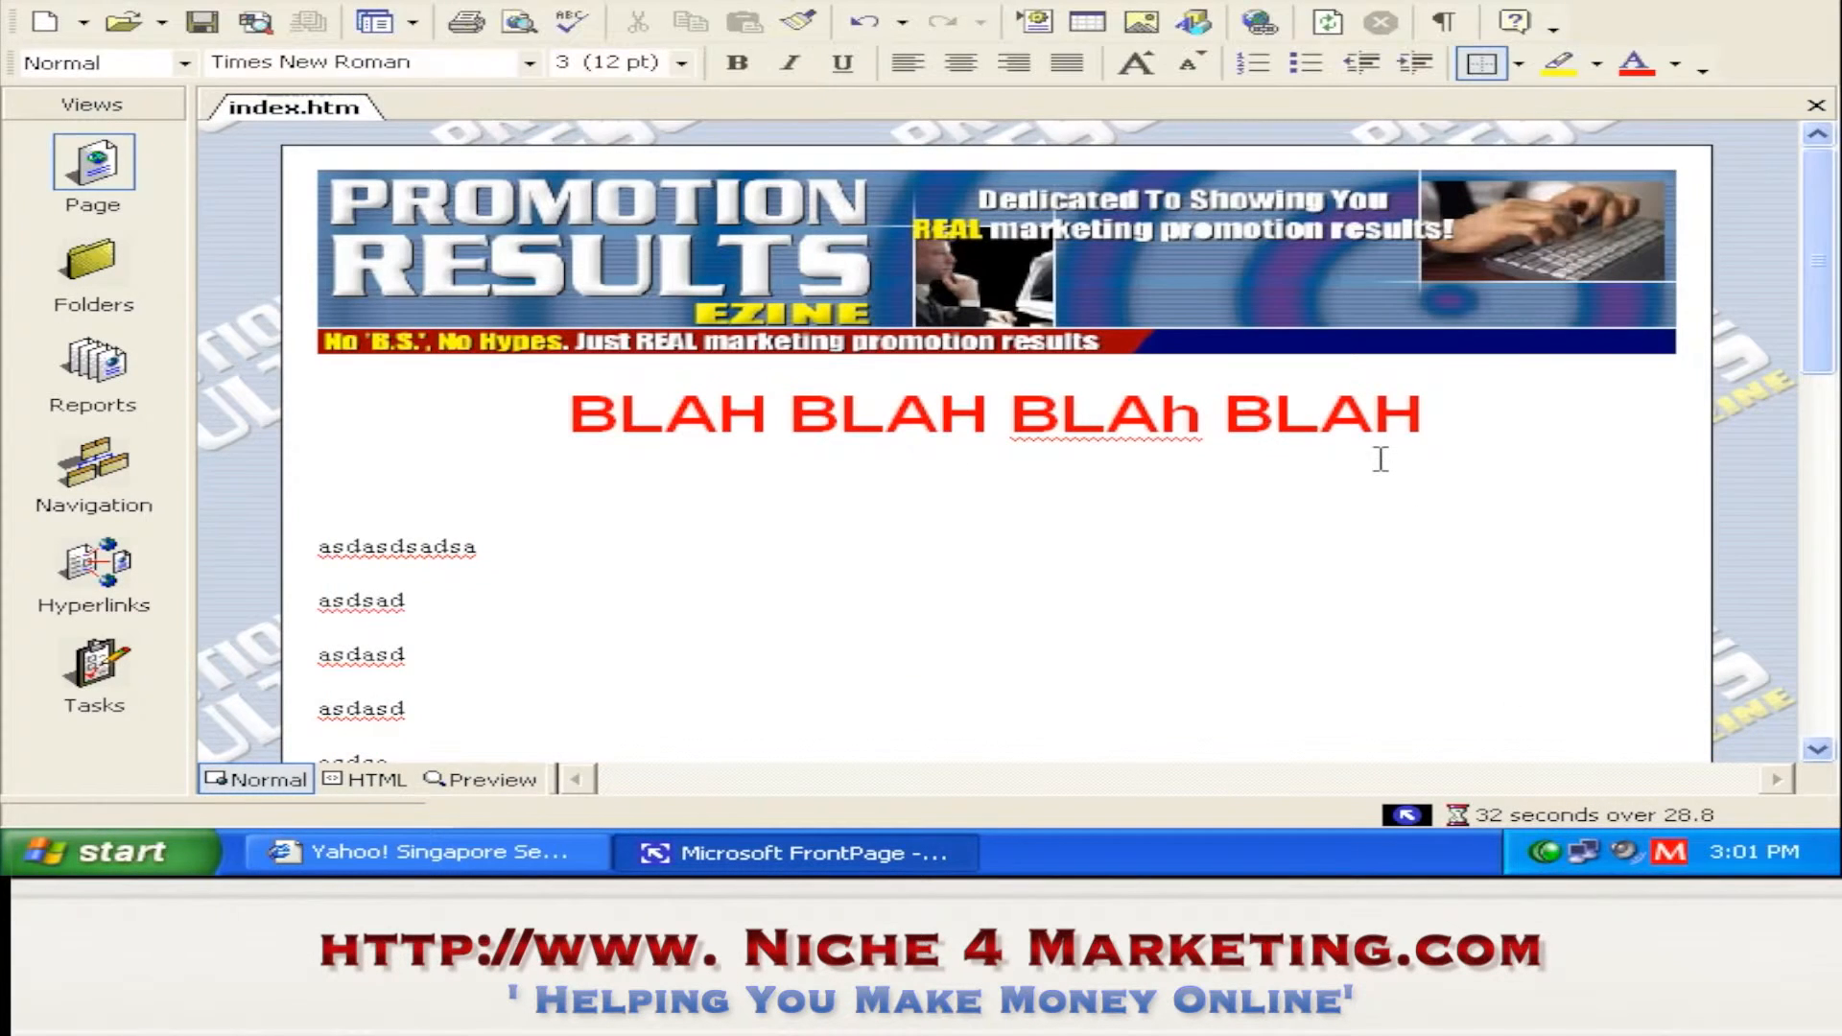
mouse_move(1826, 275)
mouse_down()
mouse_move(1835, 635)
mouse_move(1827, 269)
mouse_up()
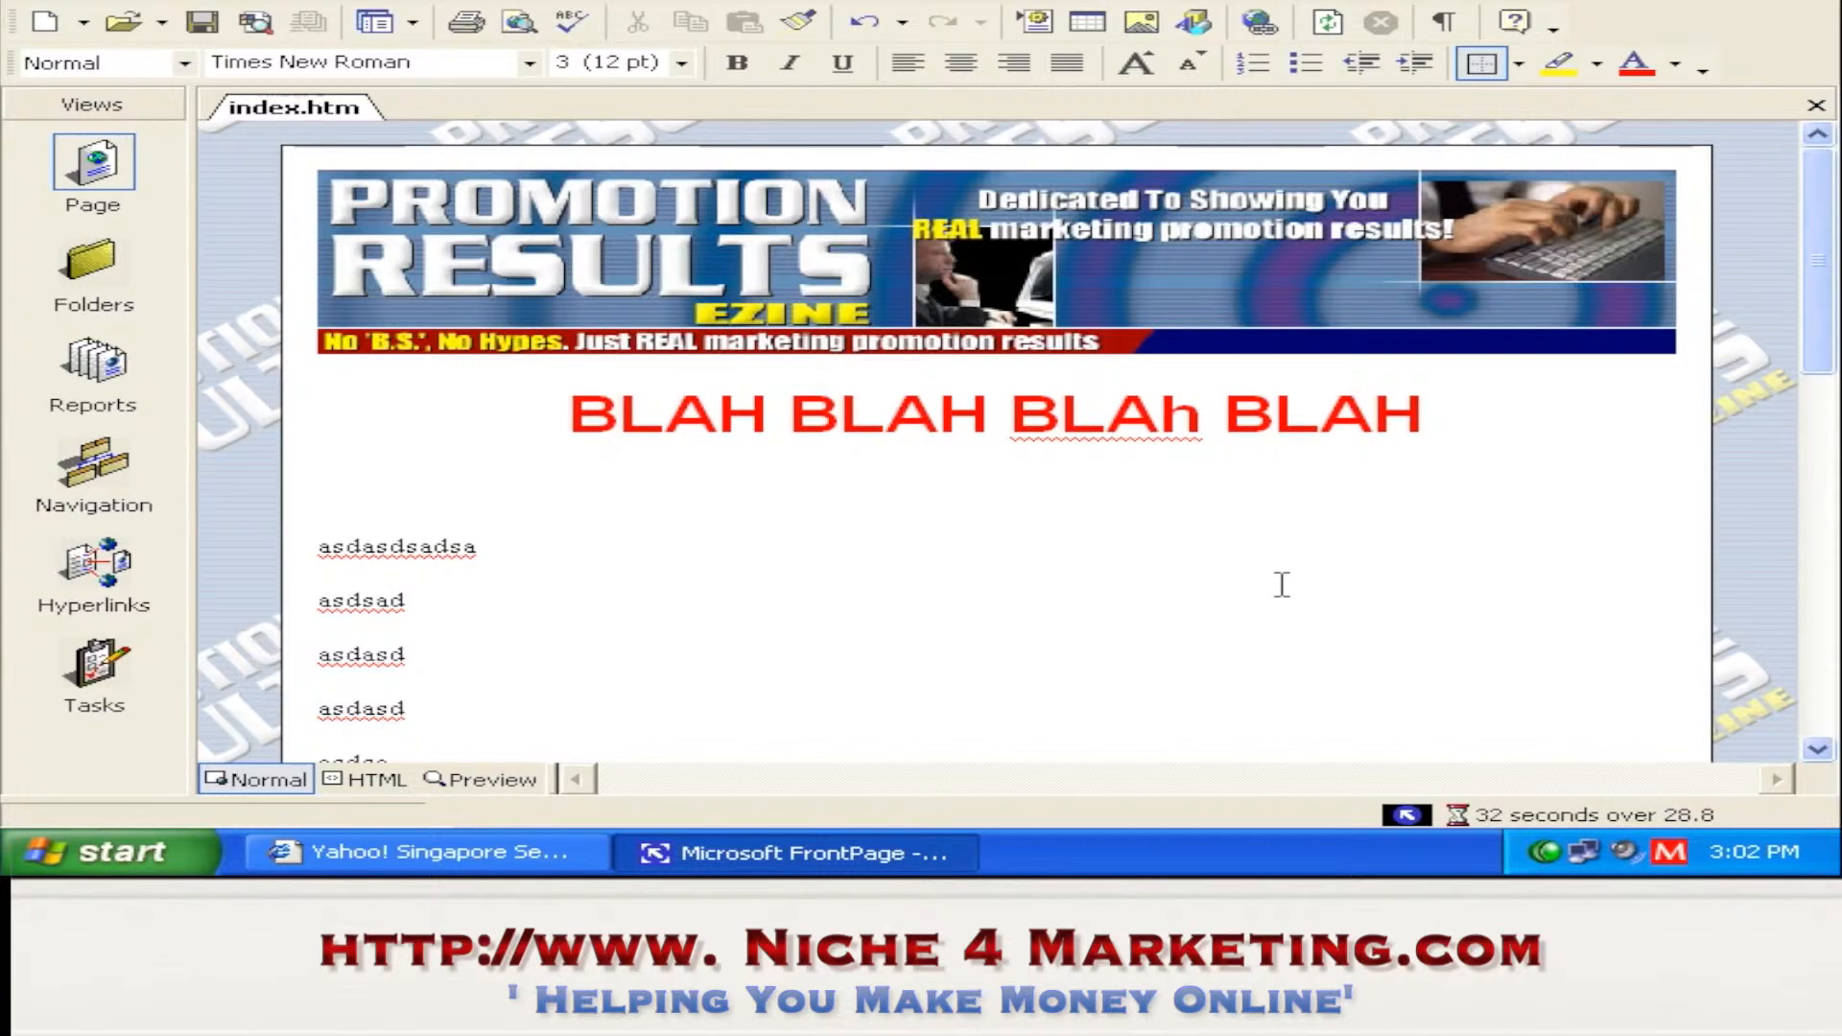
click(413, 852)
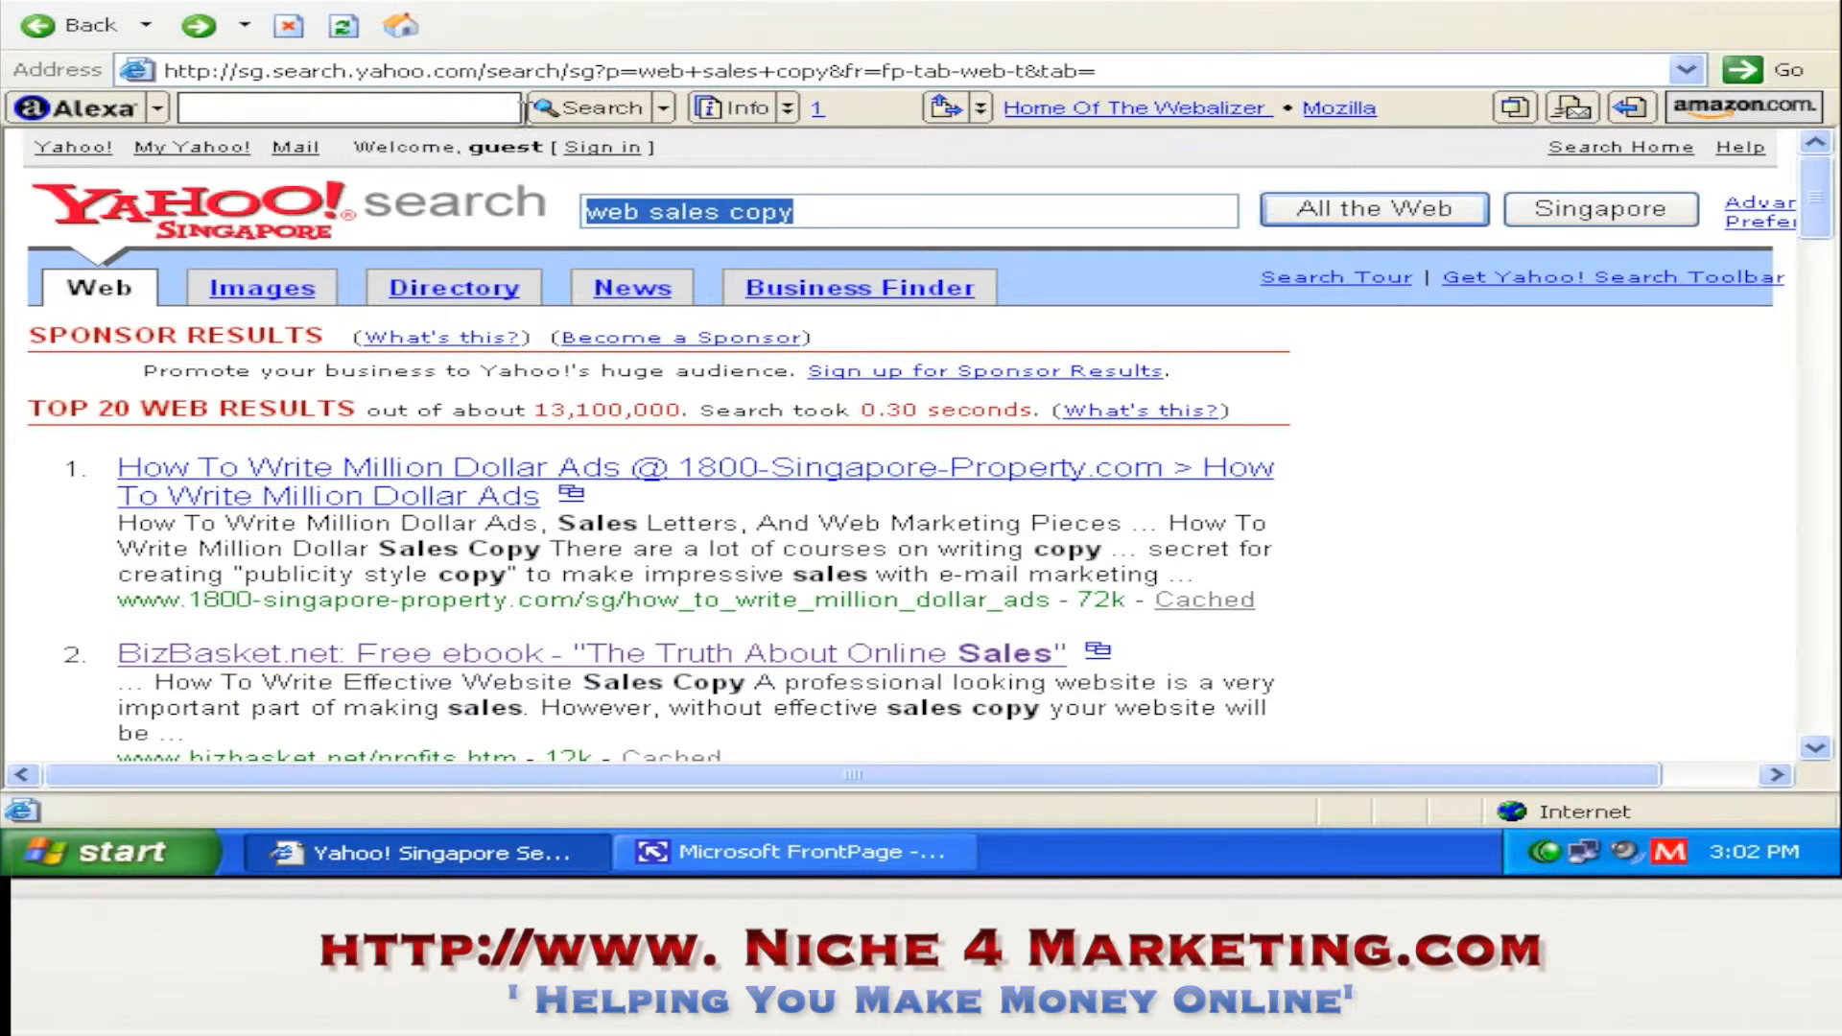
click(401, 27)
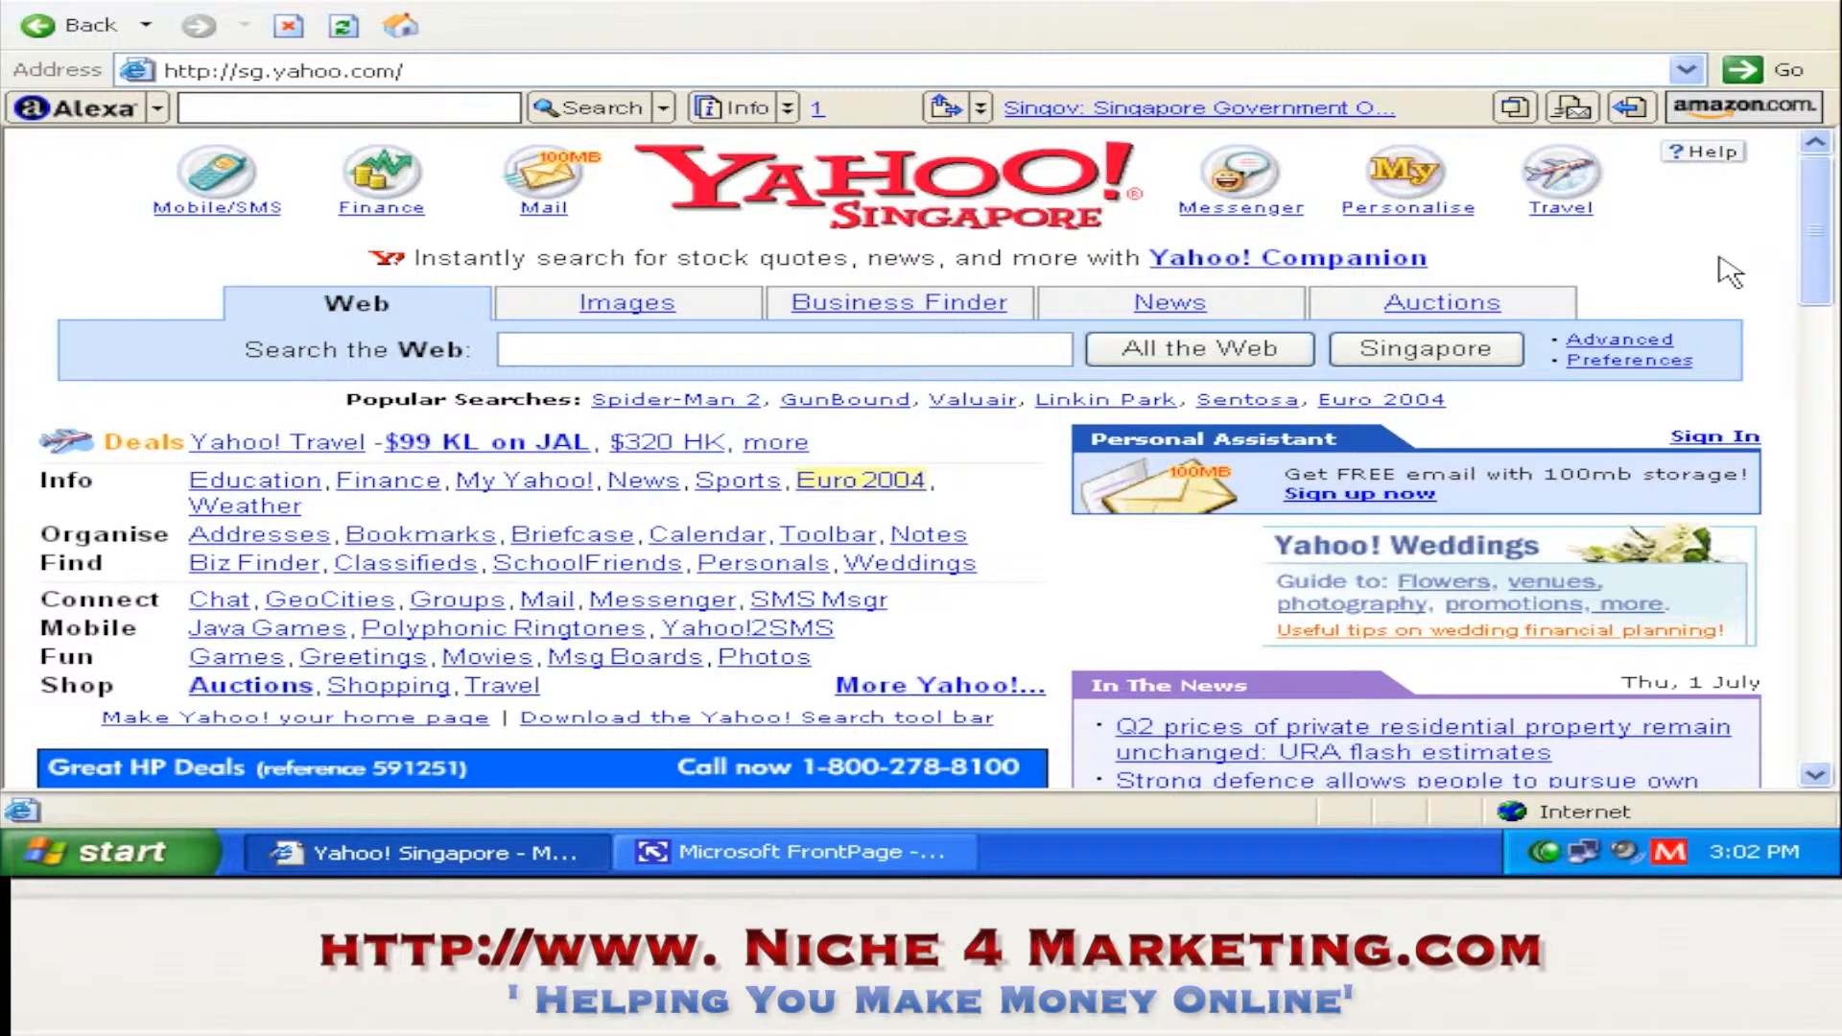
click(907, 854)
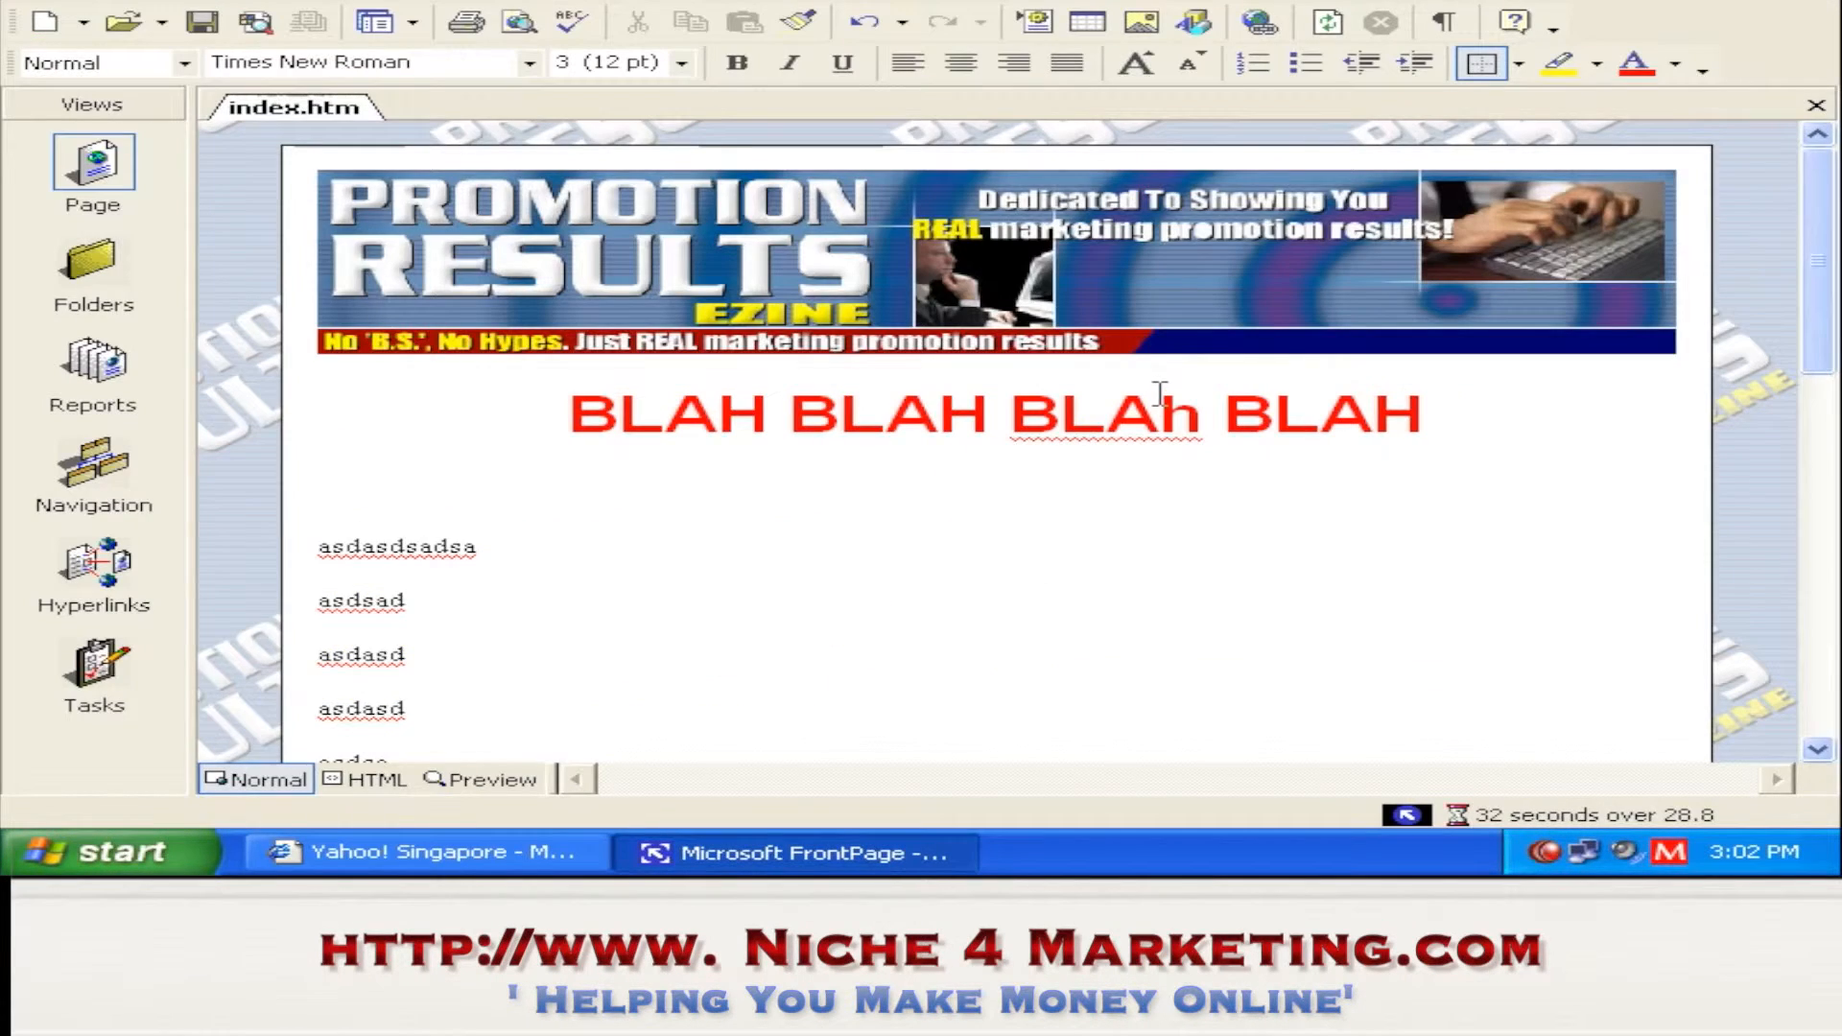
drag(1820, 350, 1823, 307)
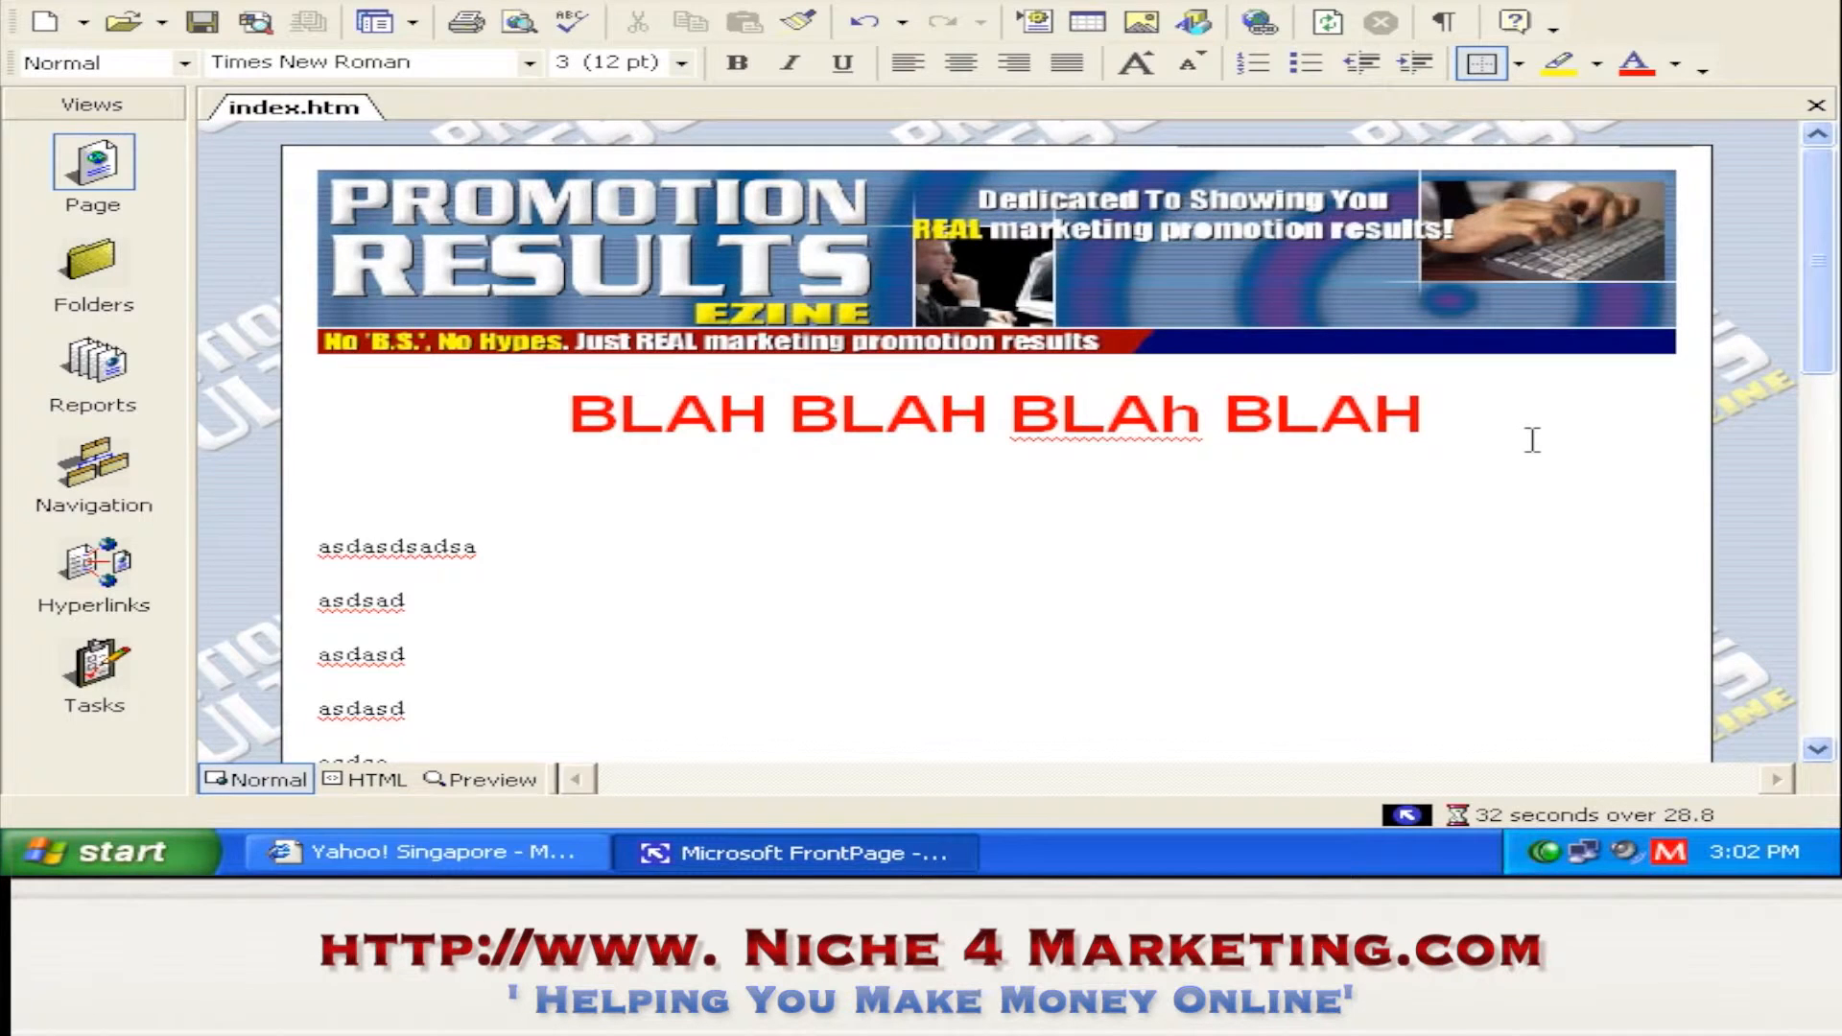
click(423, 852)
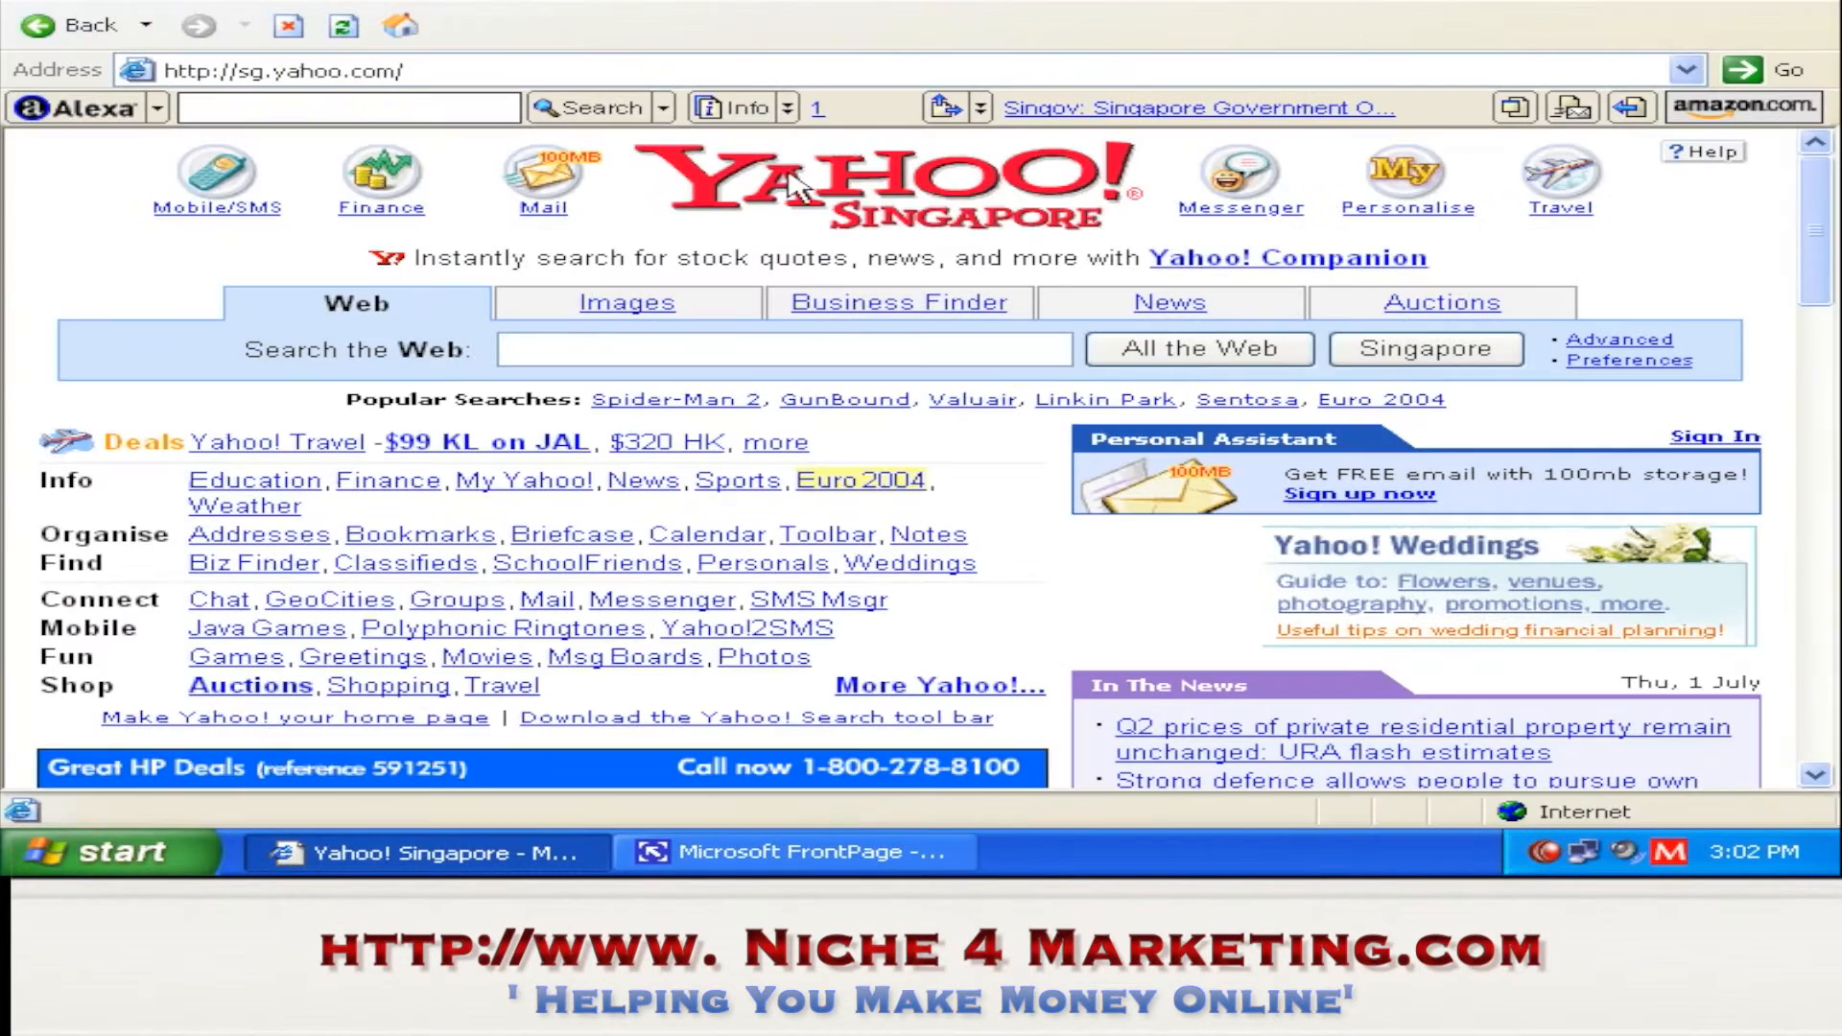
click(787, 73)
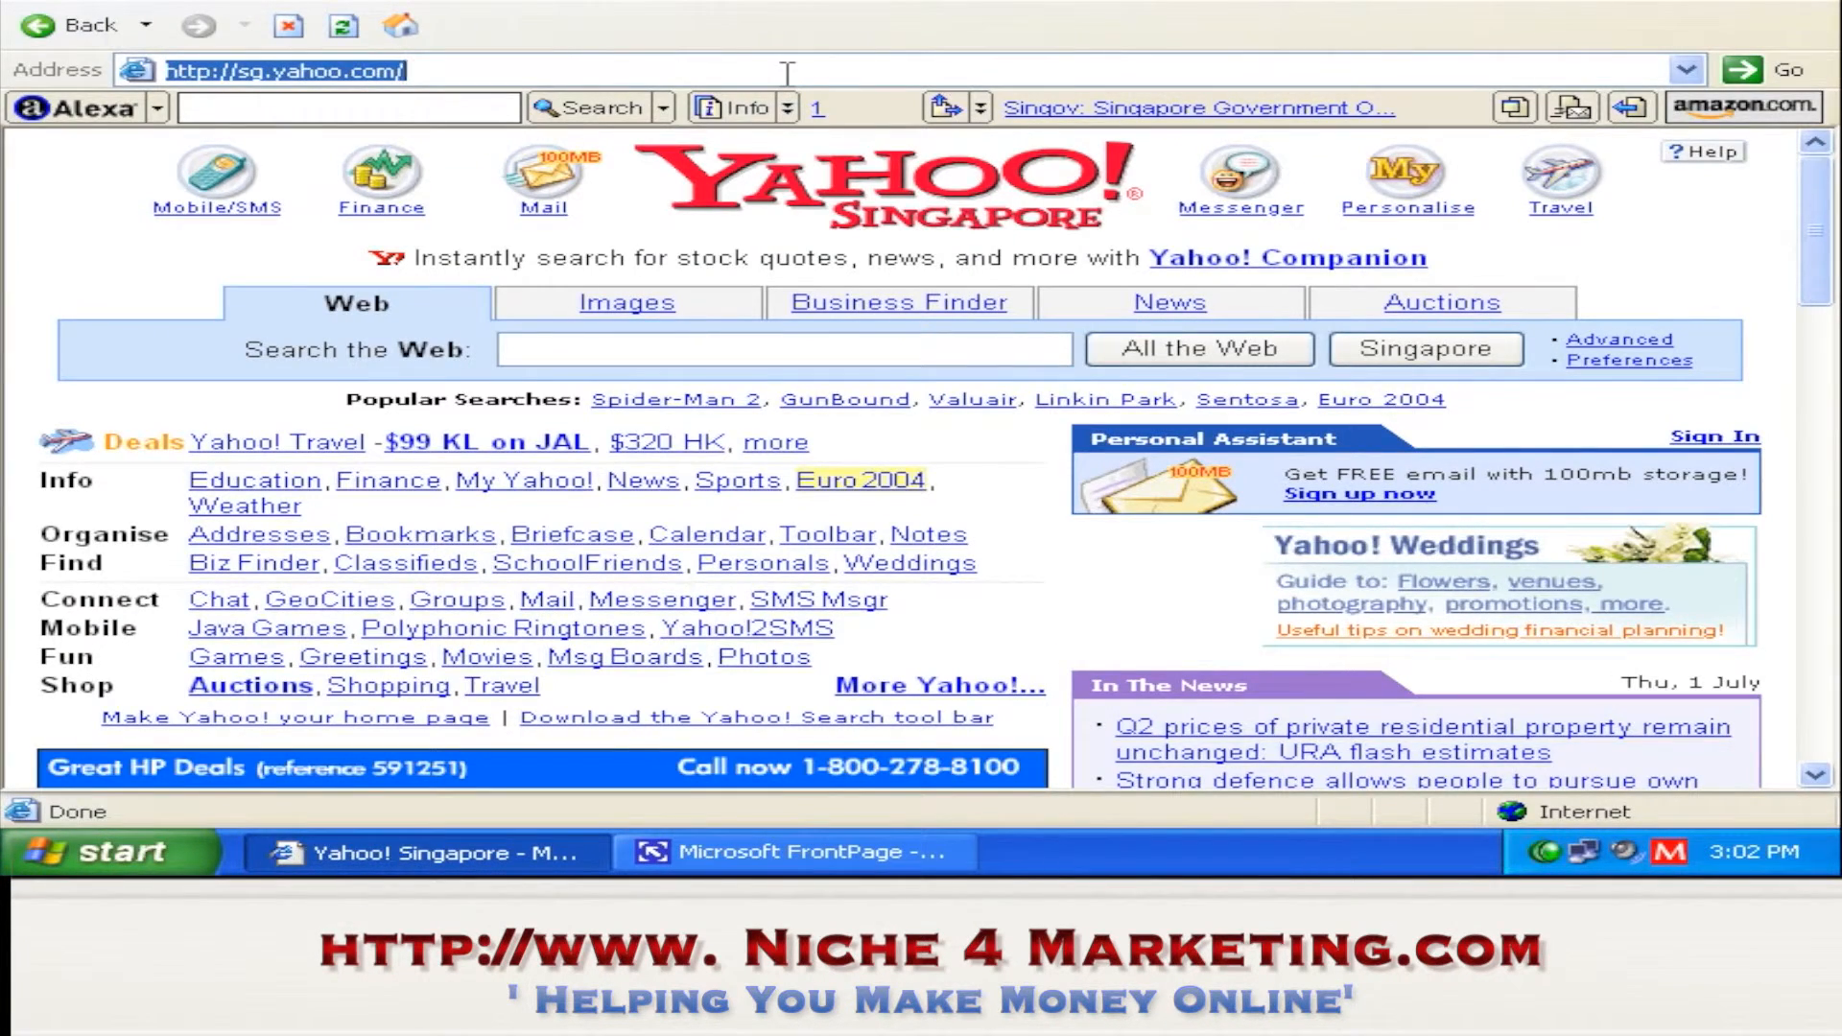
text(www.amazing)
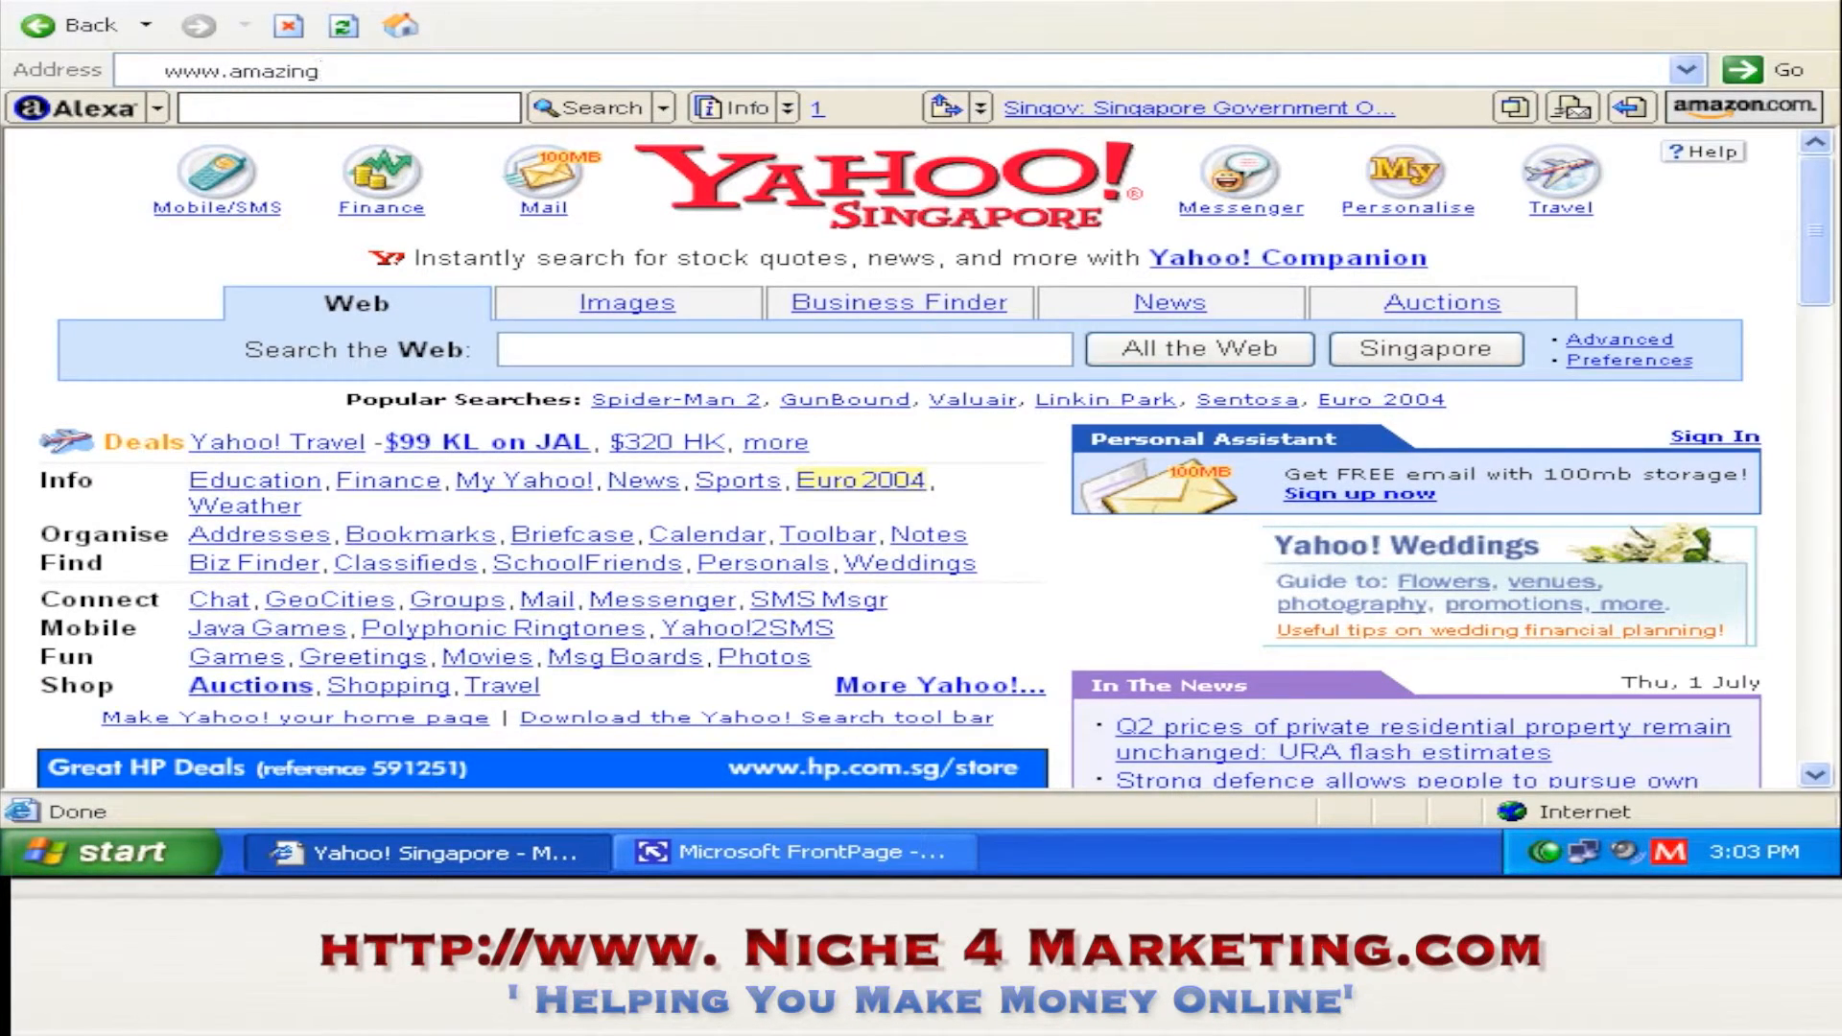
text(marketingtools.com)
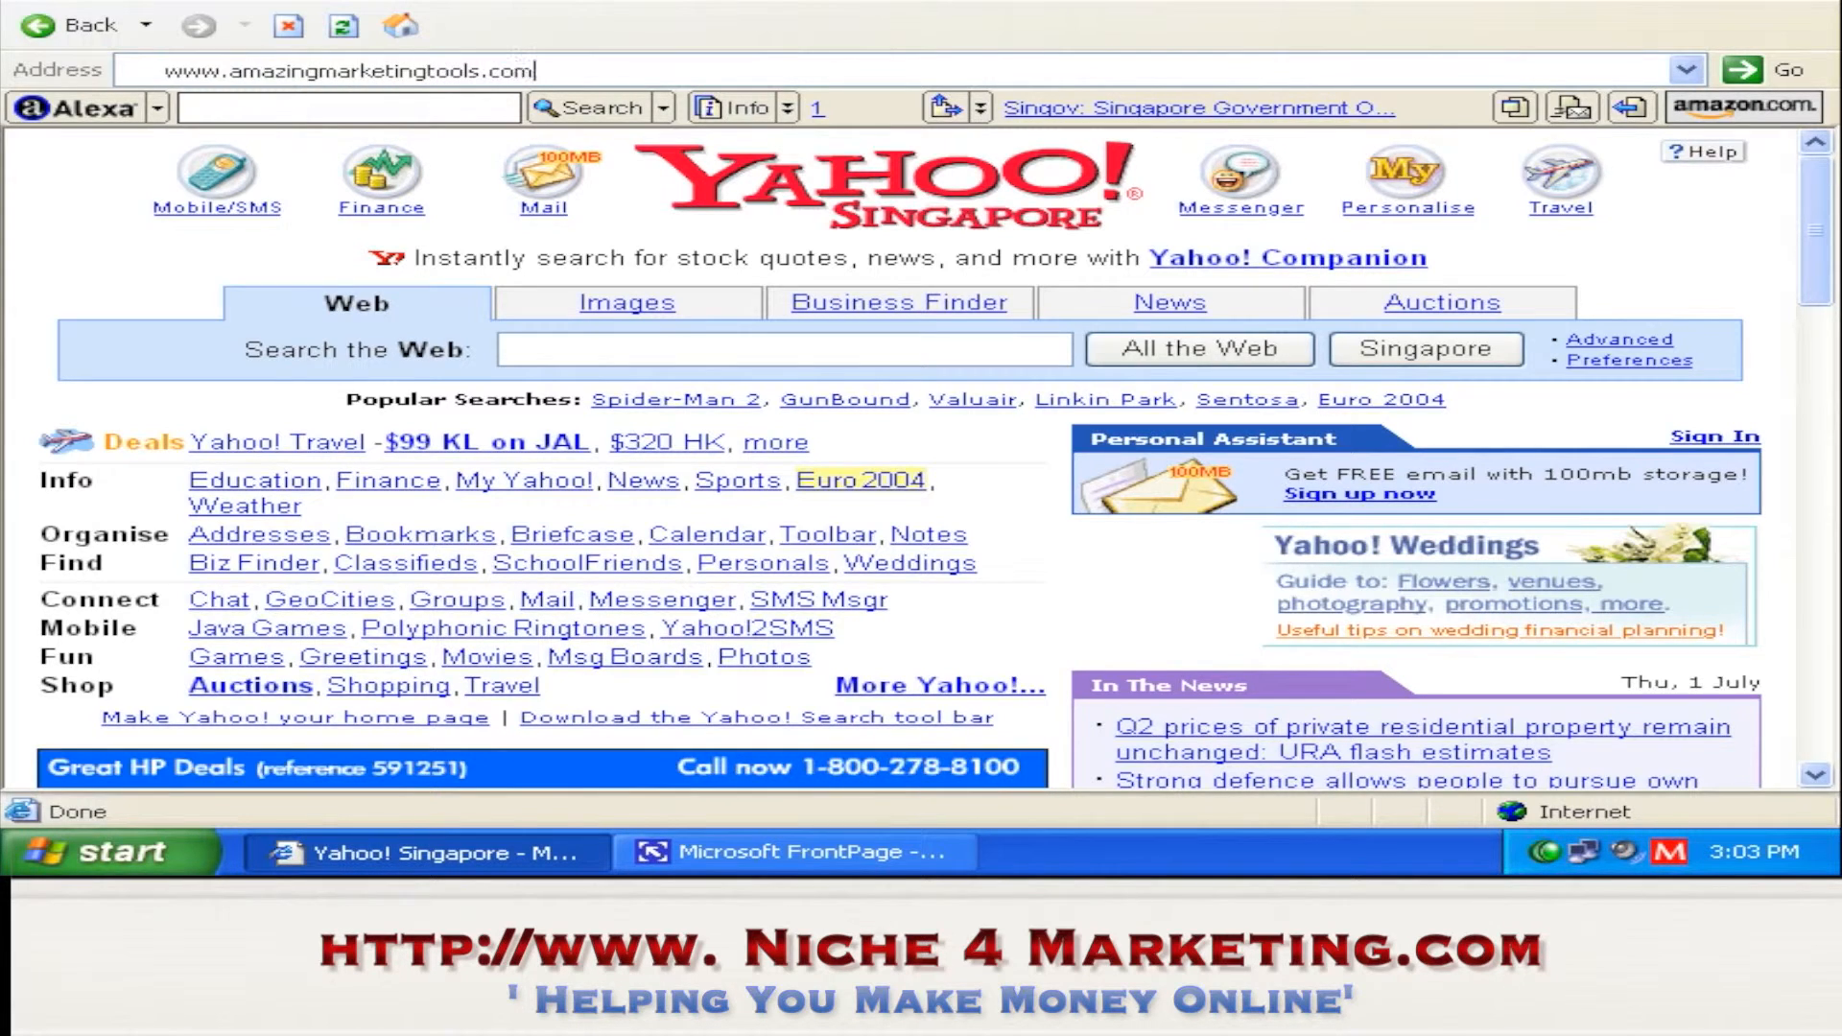
key(Return)
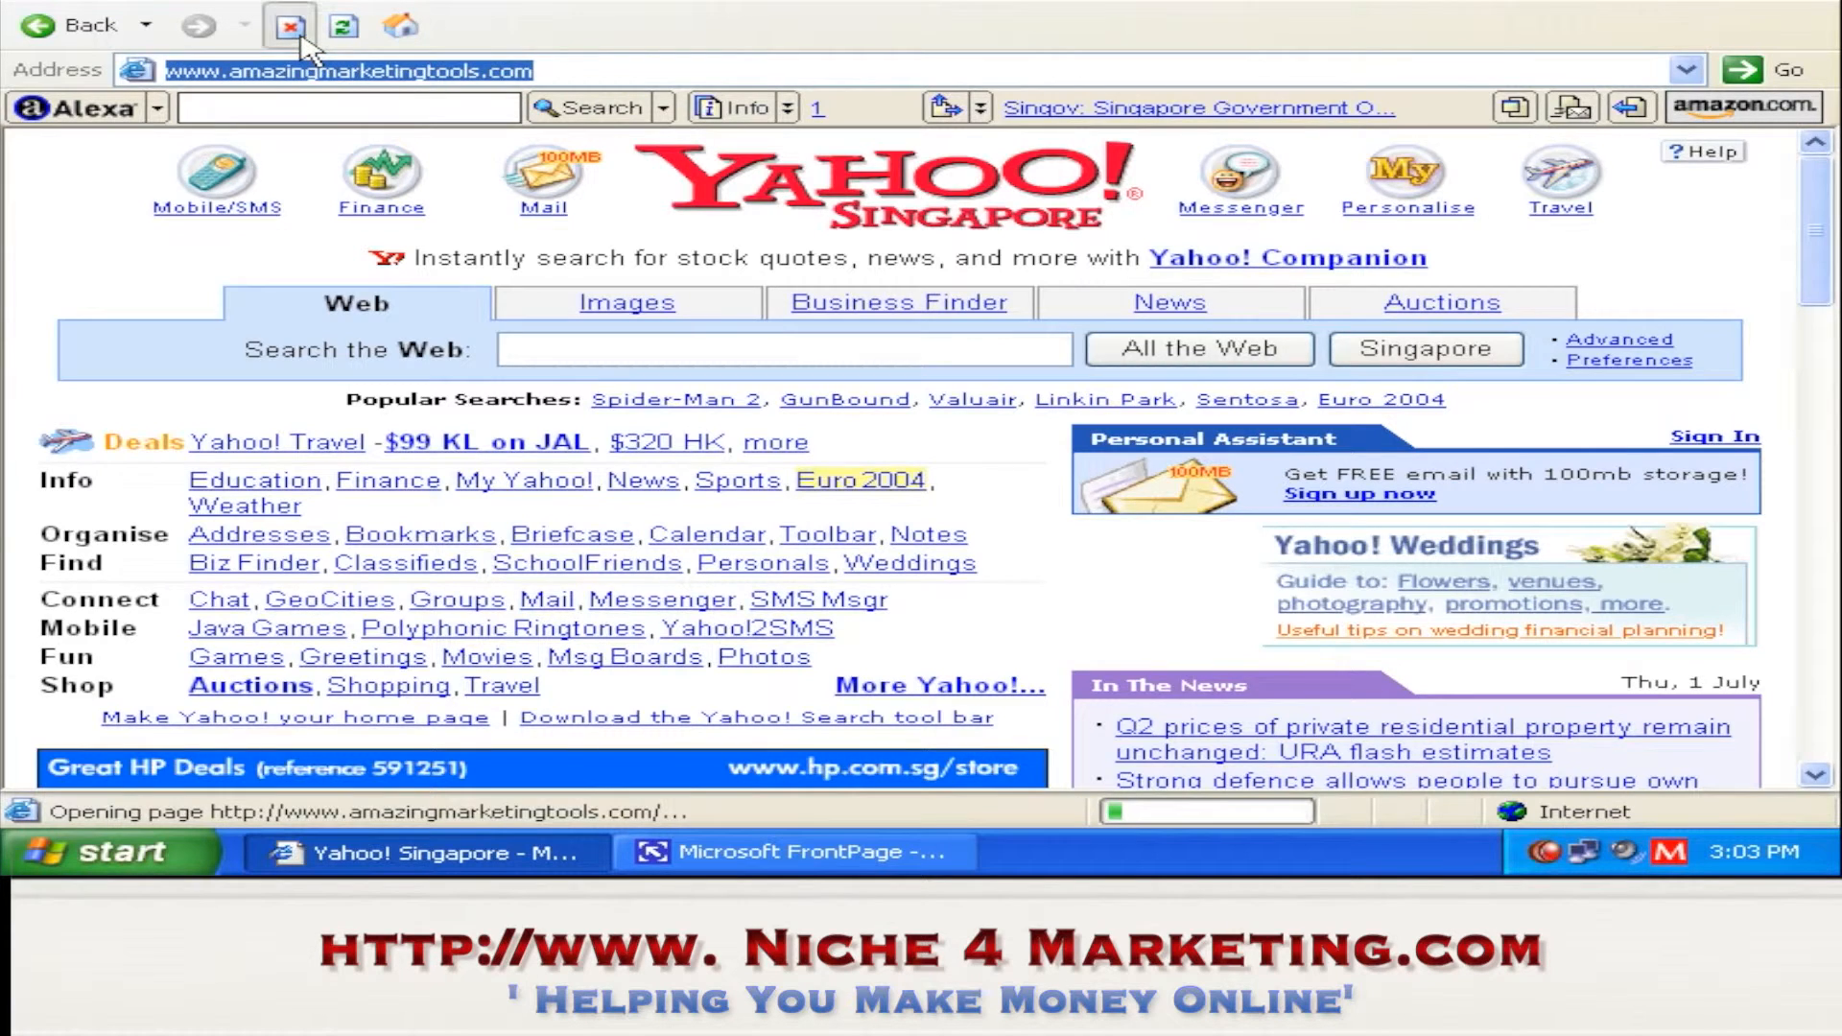
text(w)
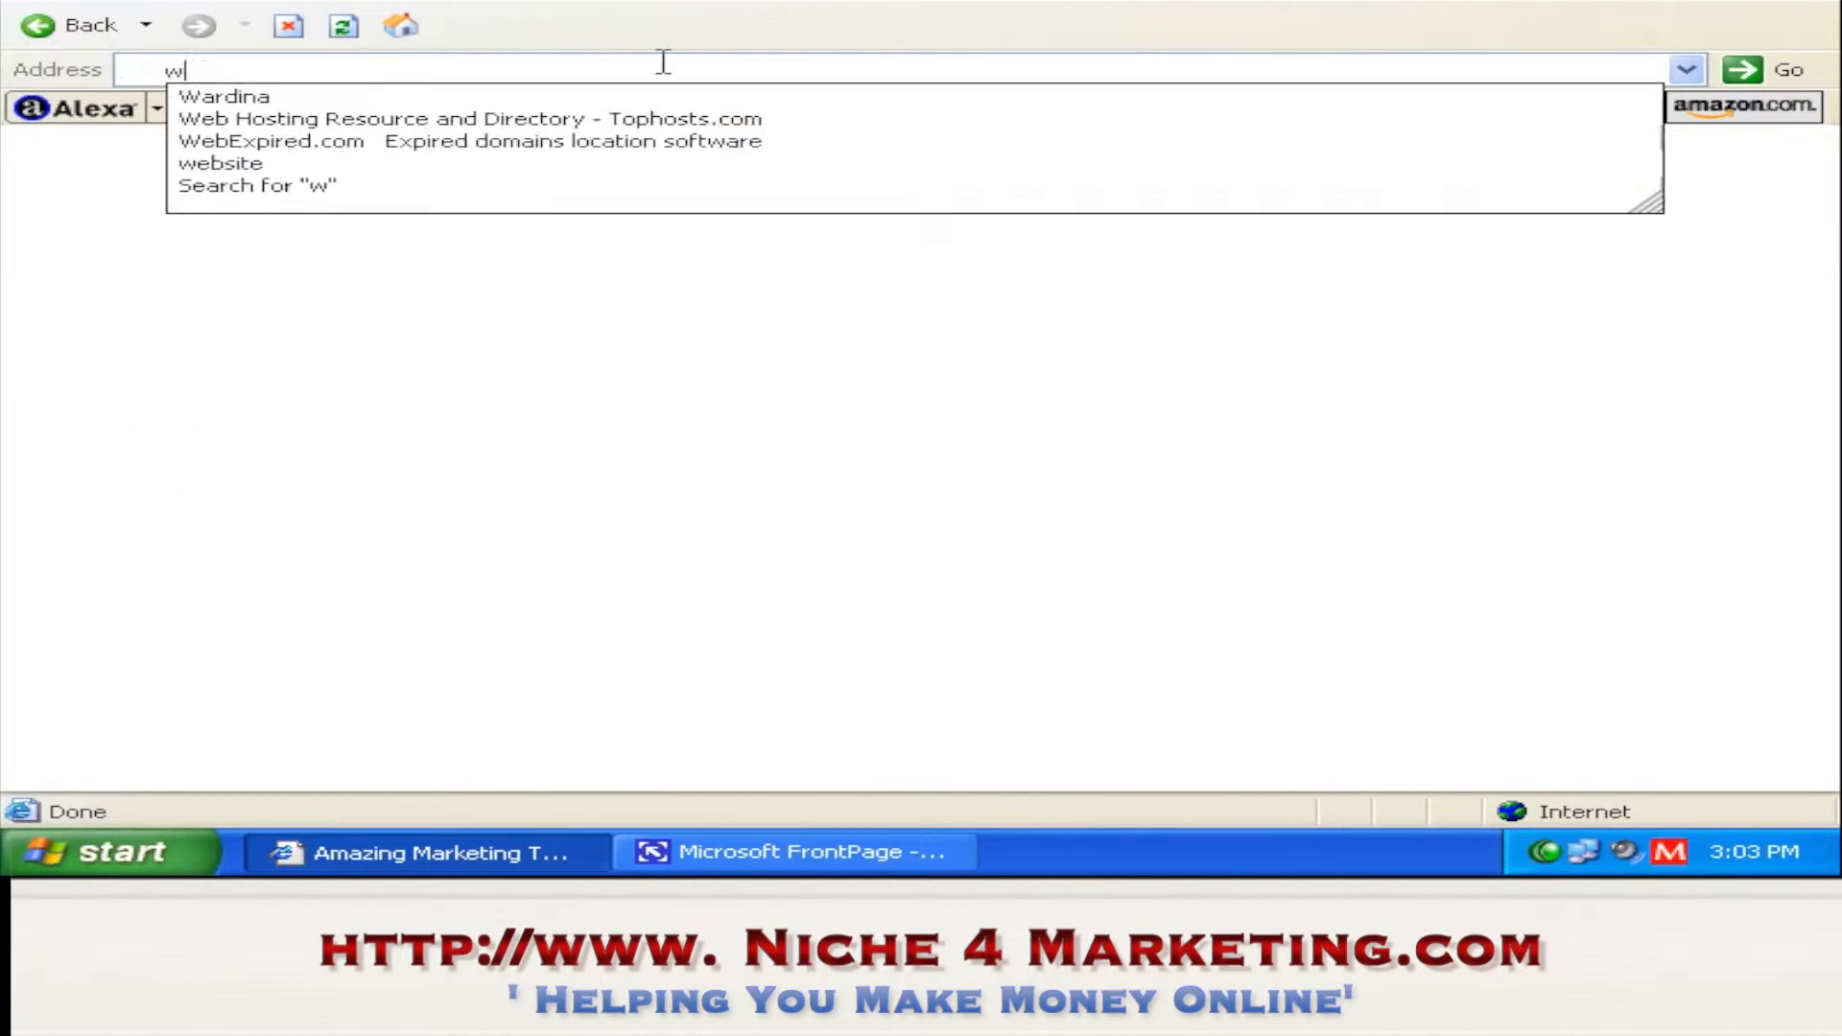
text(ww.the-w)
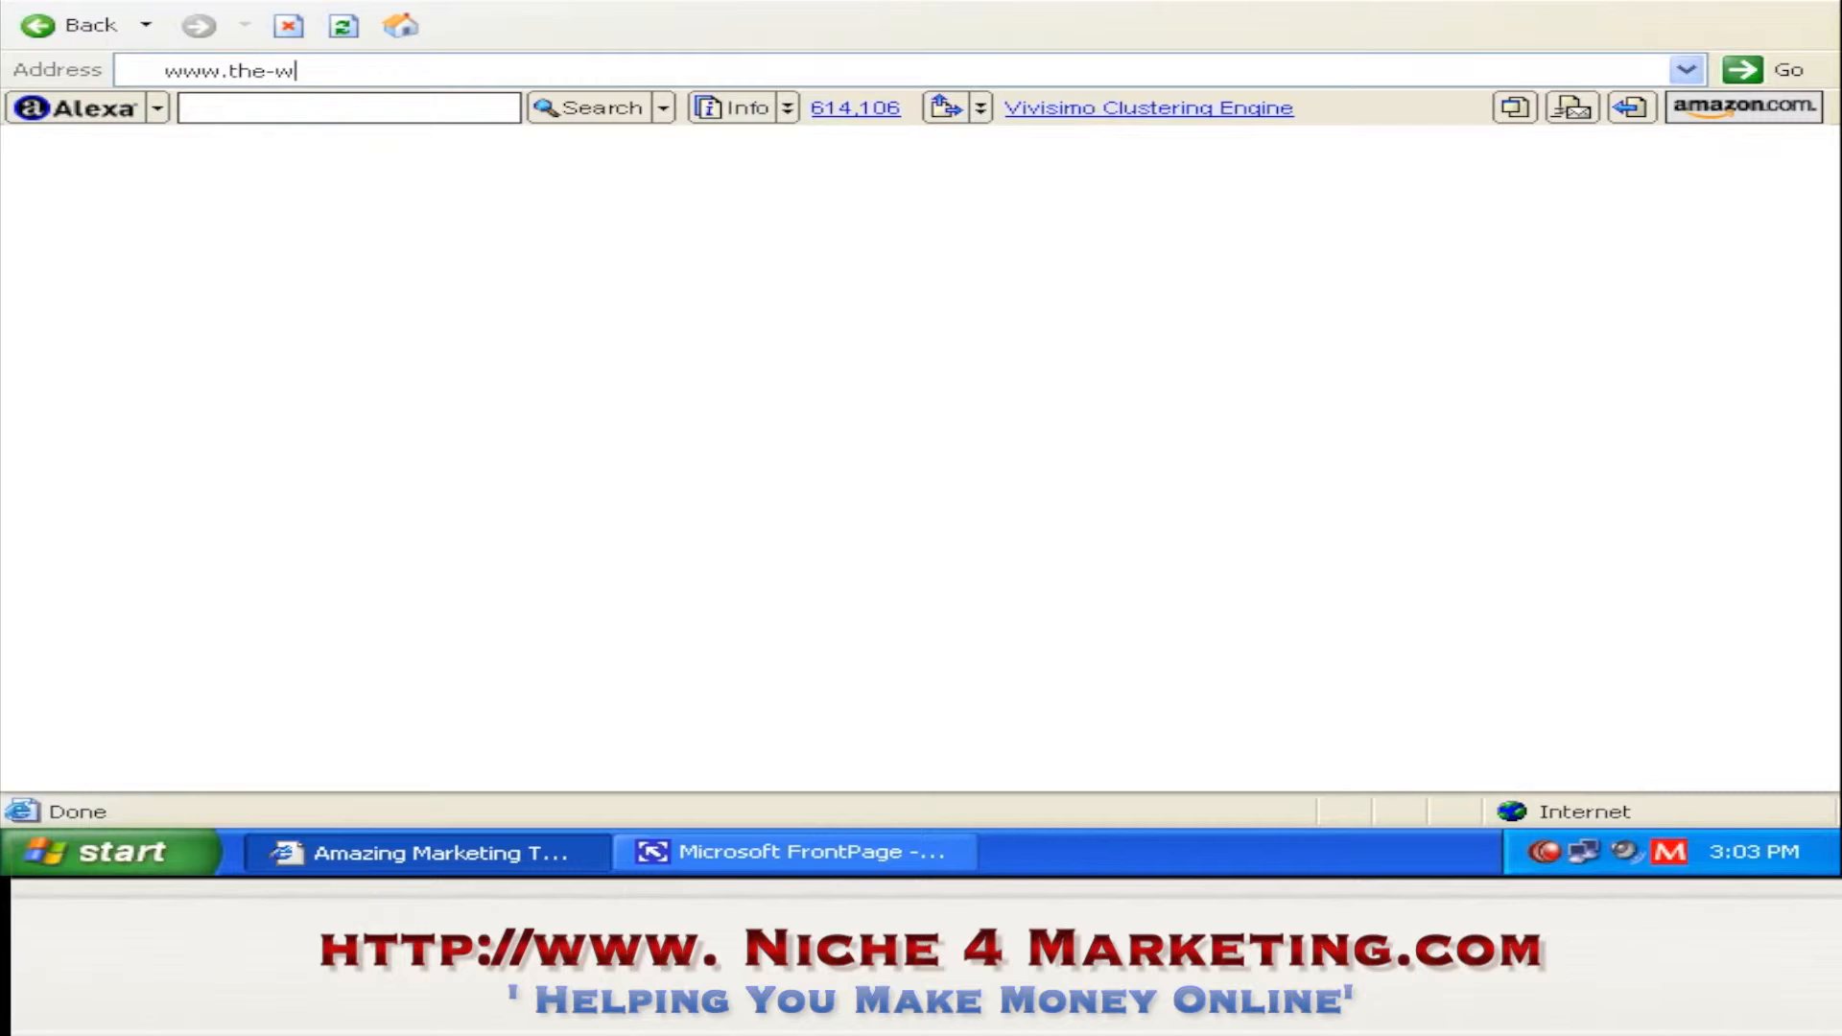
text(hole-truth.com)
key(Return)
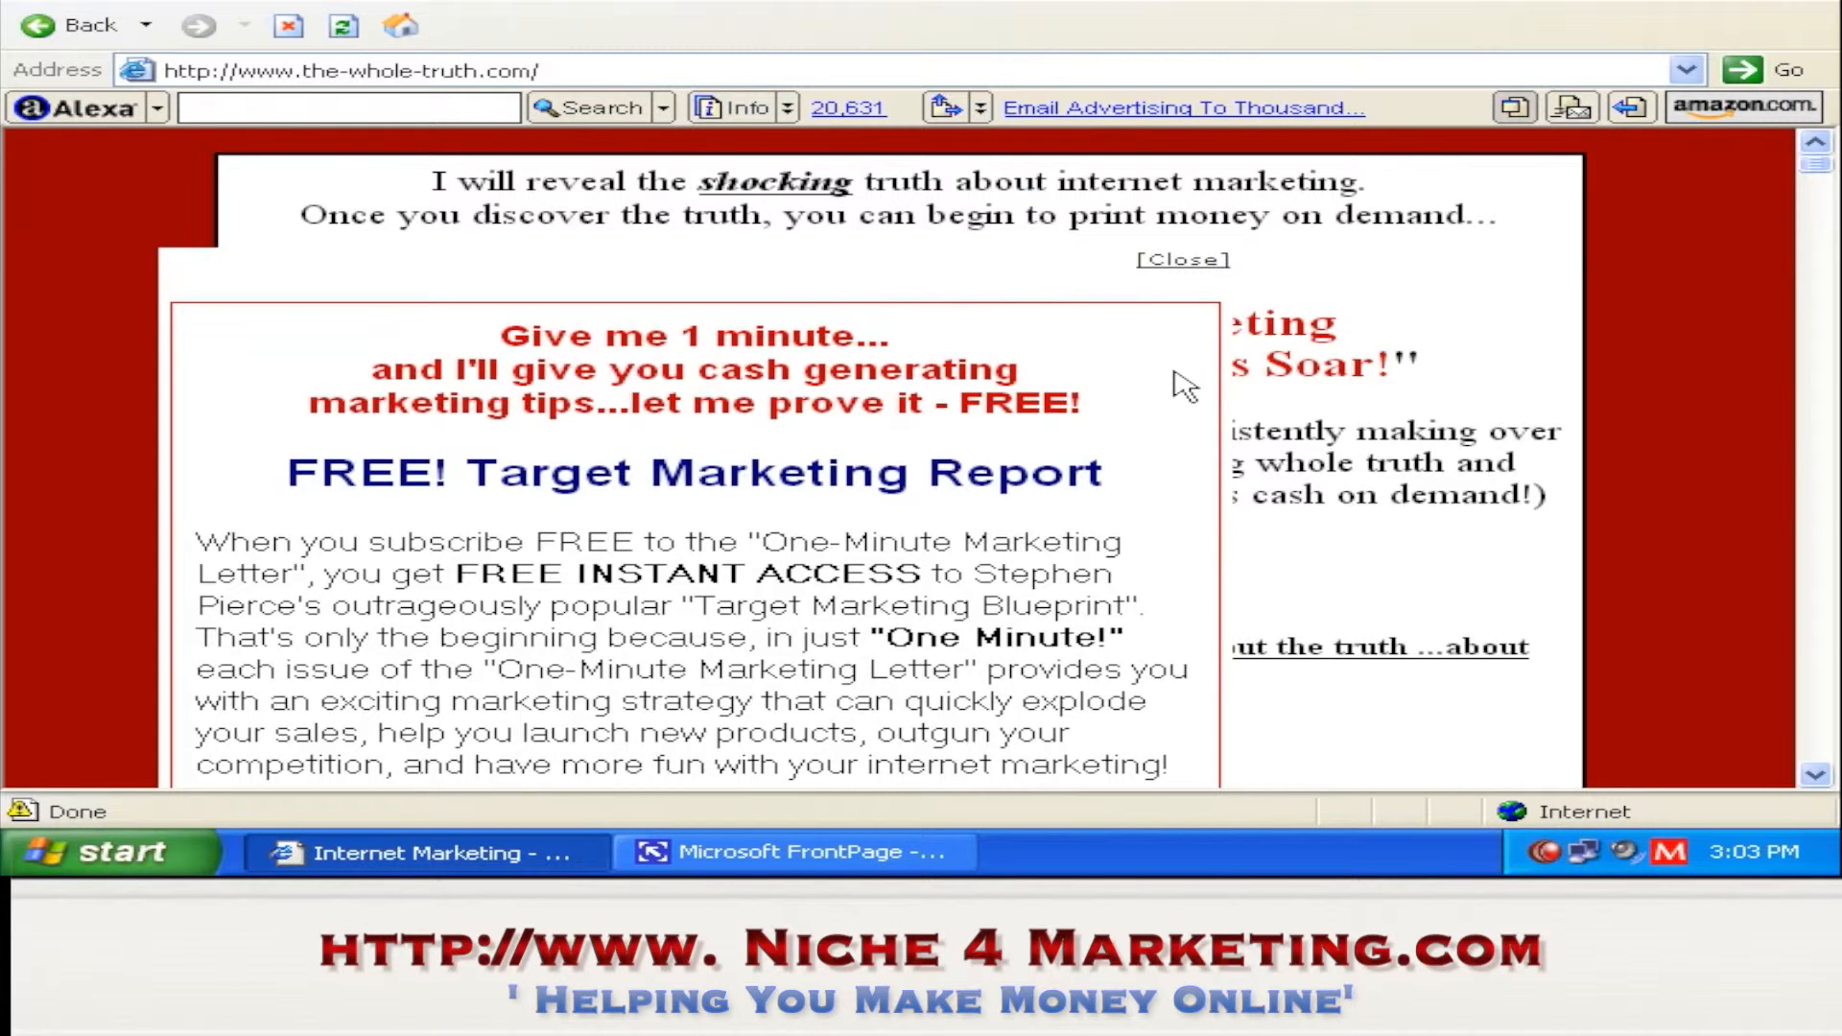
click(1169, 259)
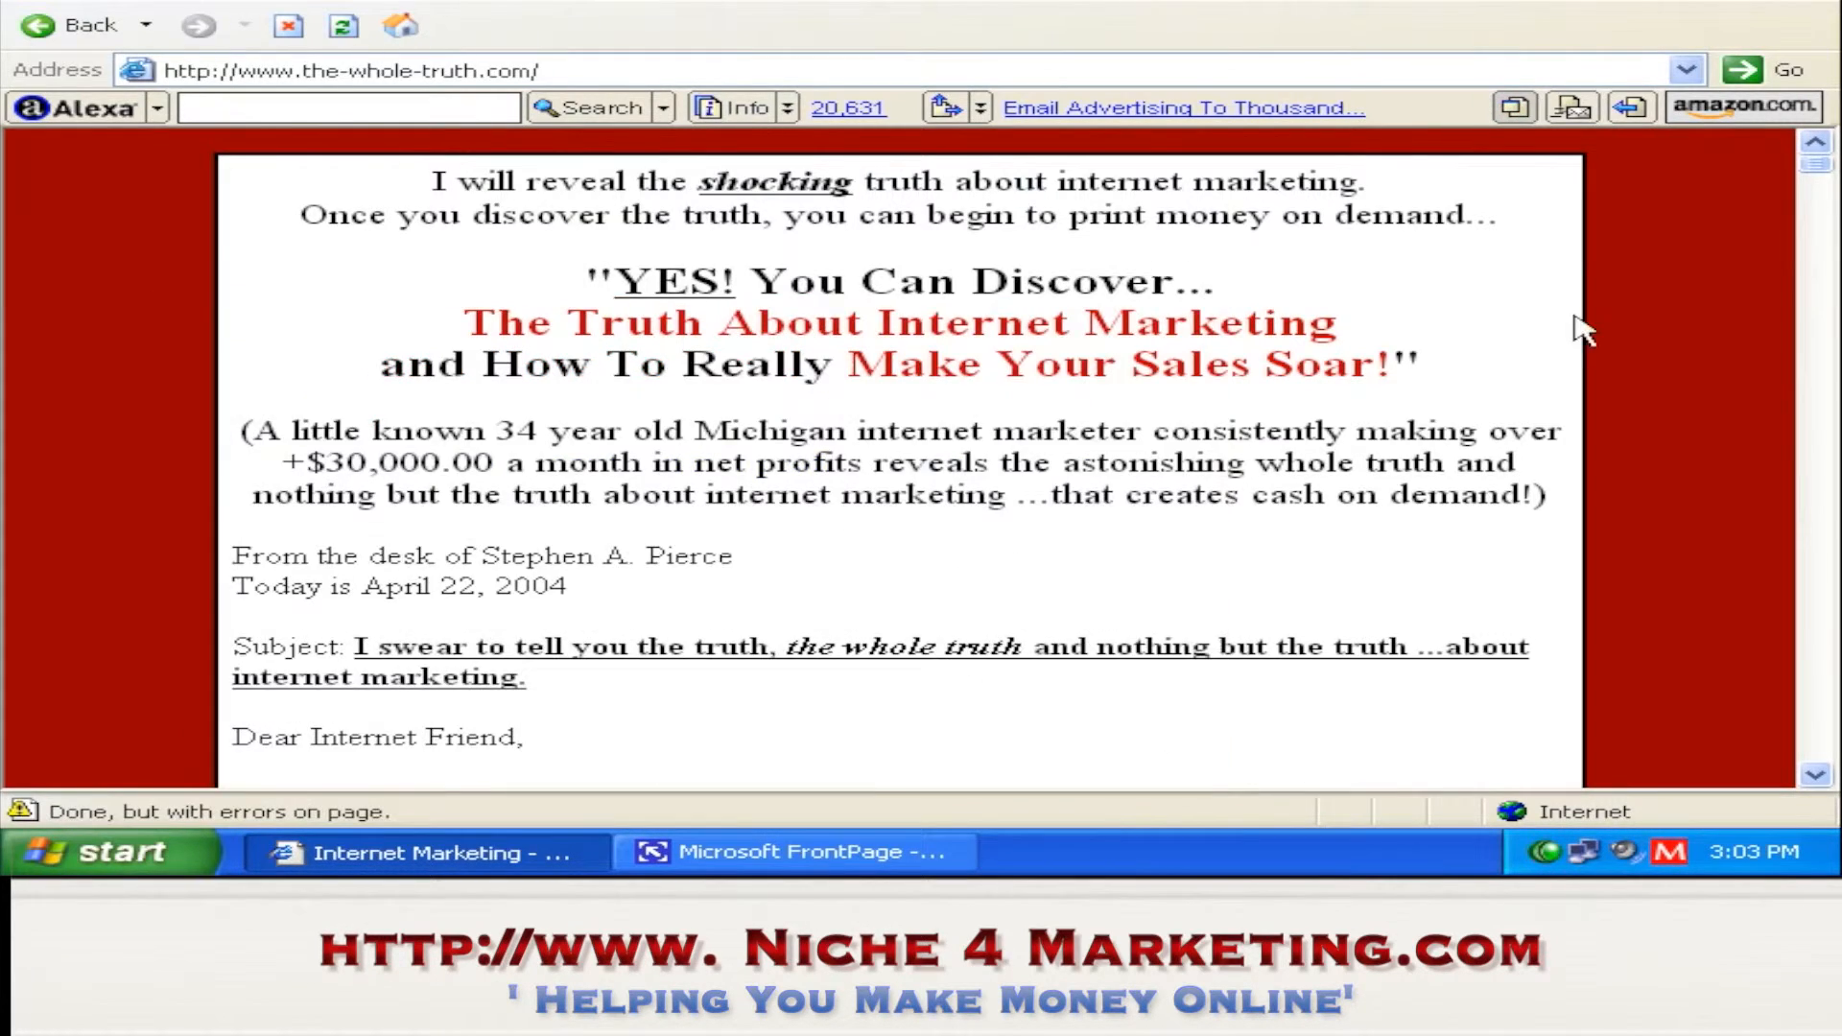
drag(1816, 166, 1816, 166)
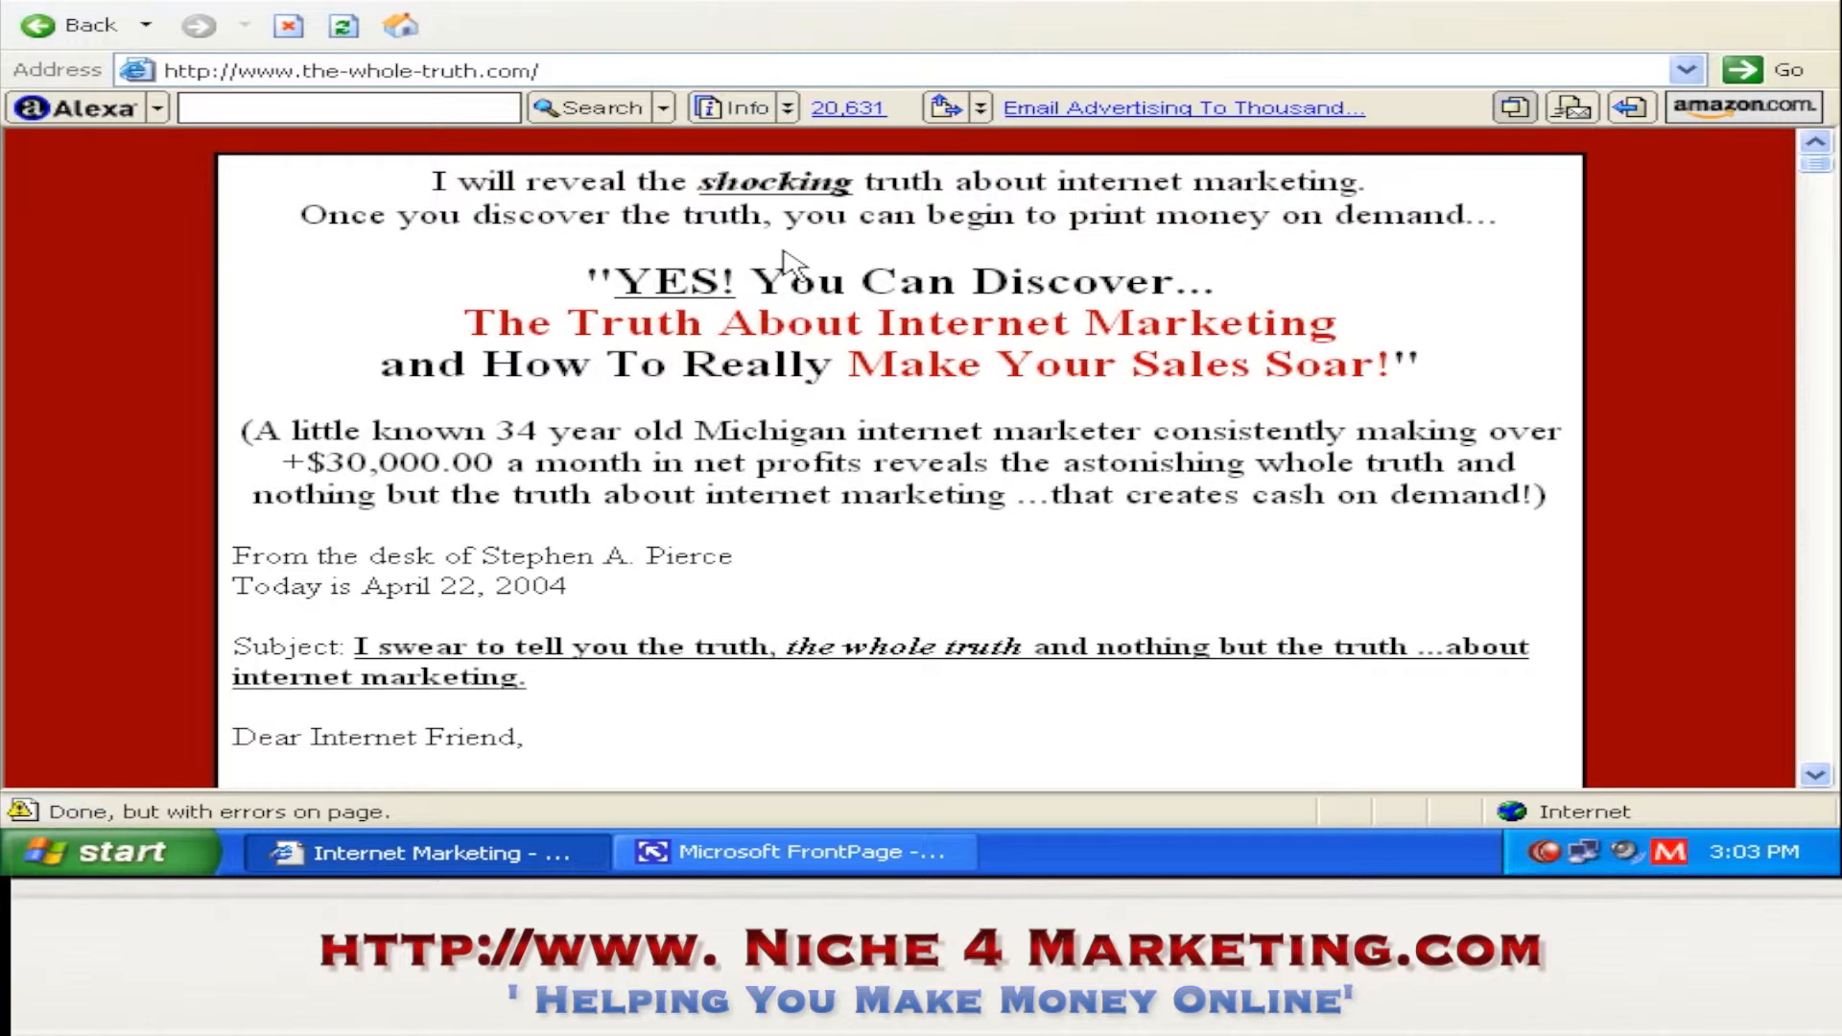
- Compare the example site's layout with the index page in FrontPage, then examine the example sales letter down to its signature and P.S. section
click(959, 852)
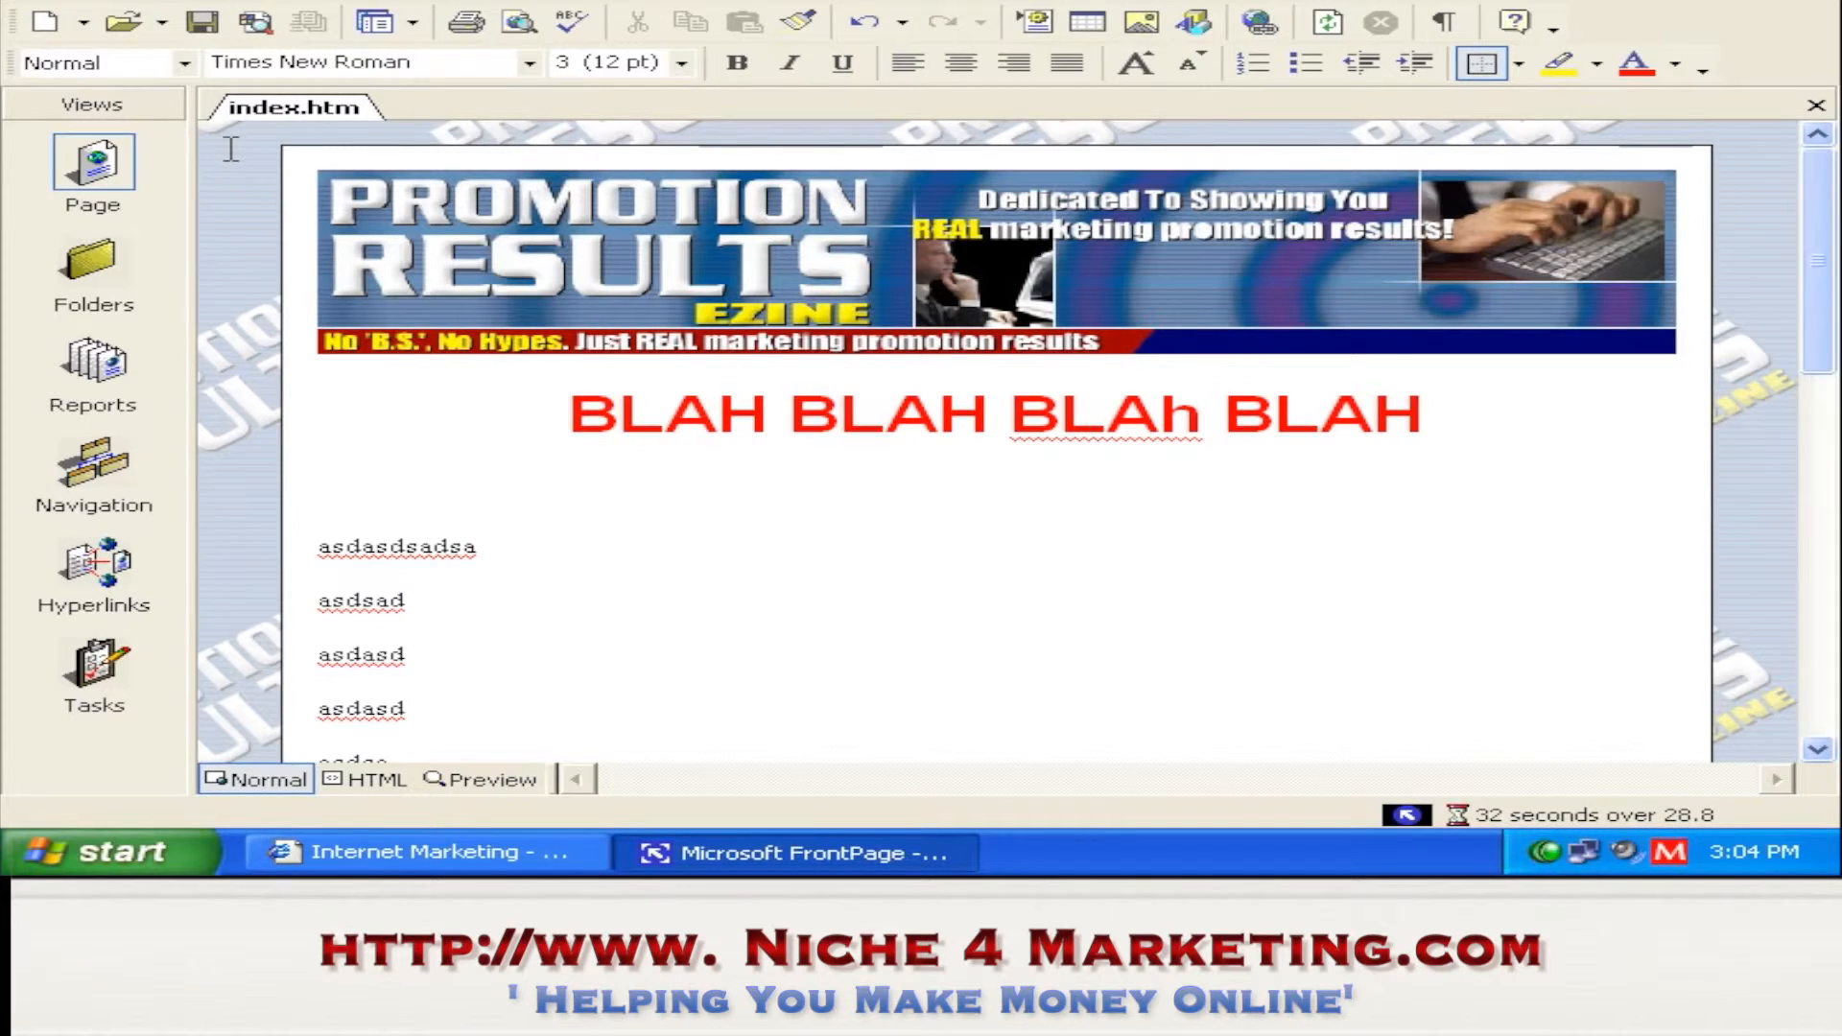
click(476, 831)
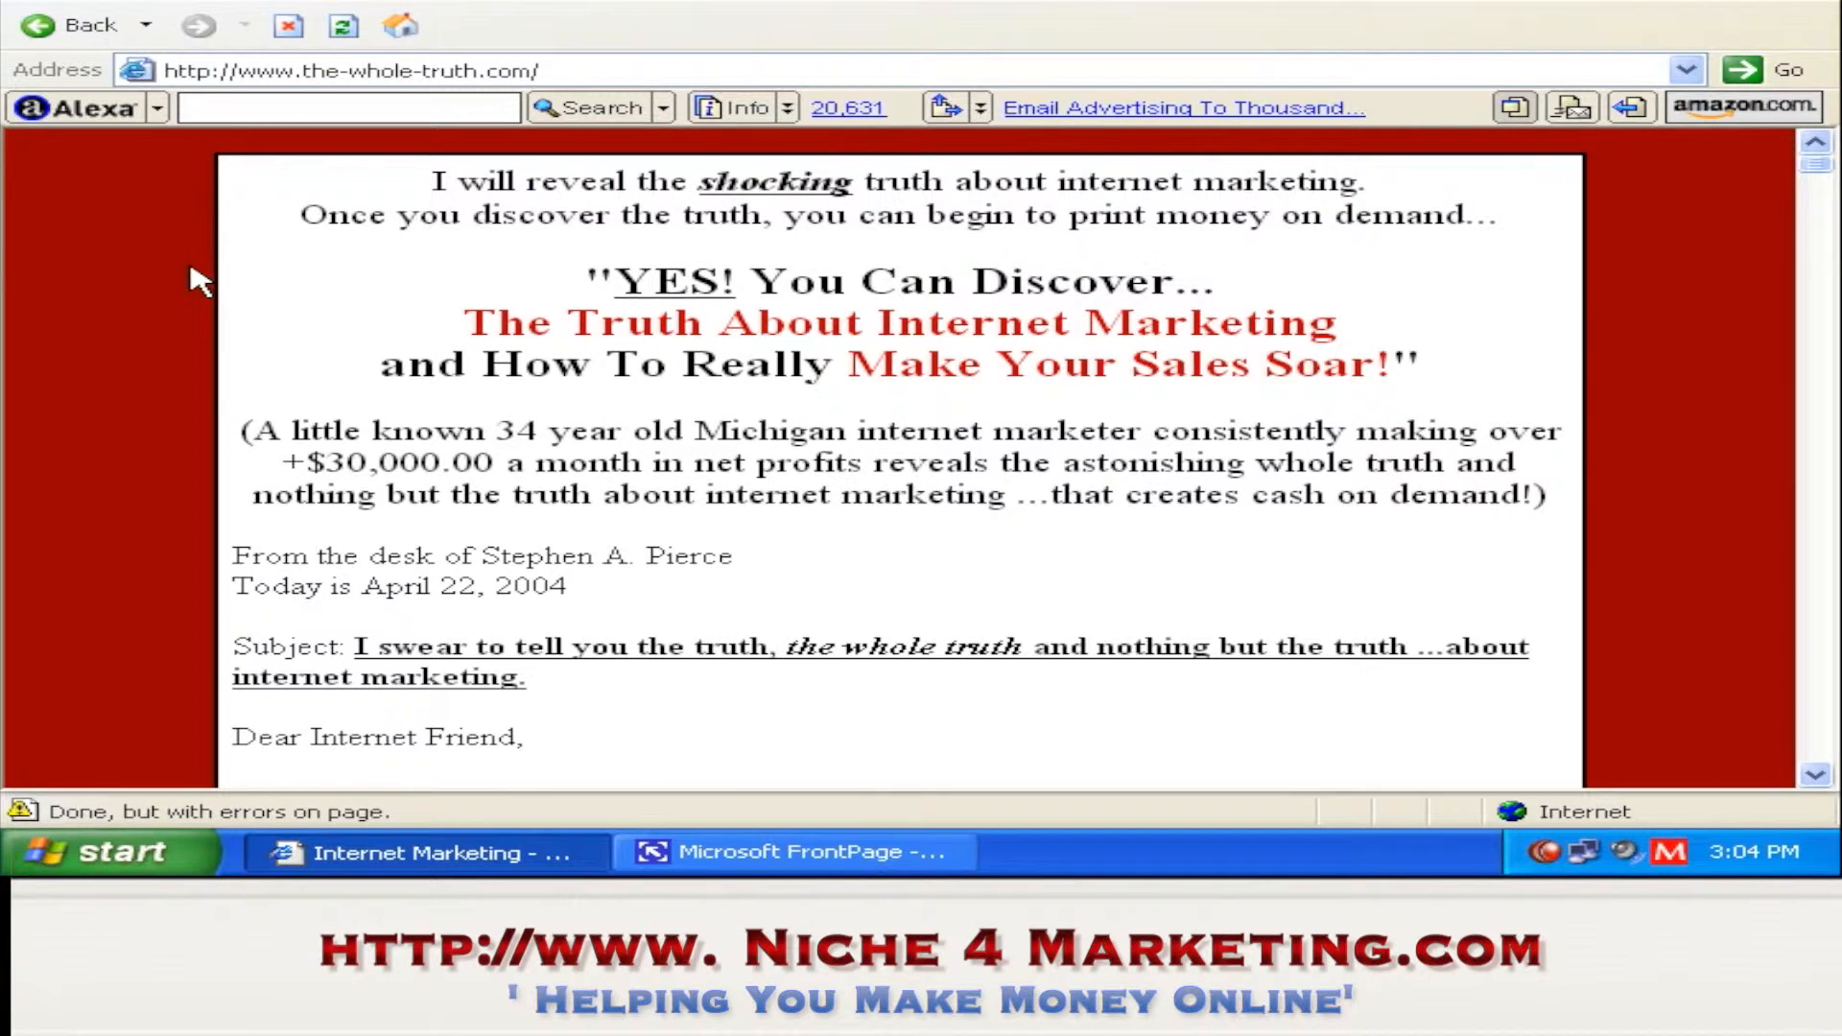
click(748, 854)
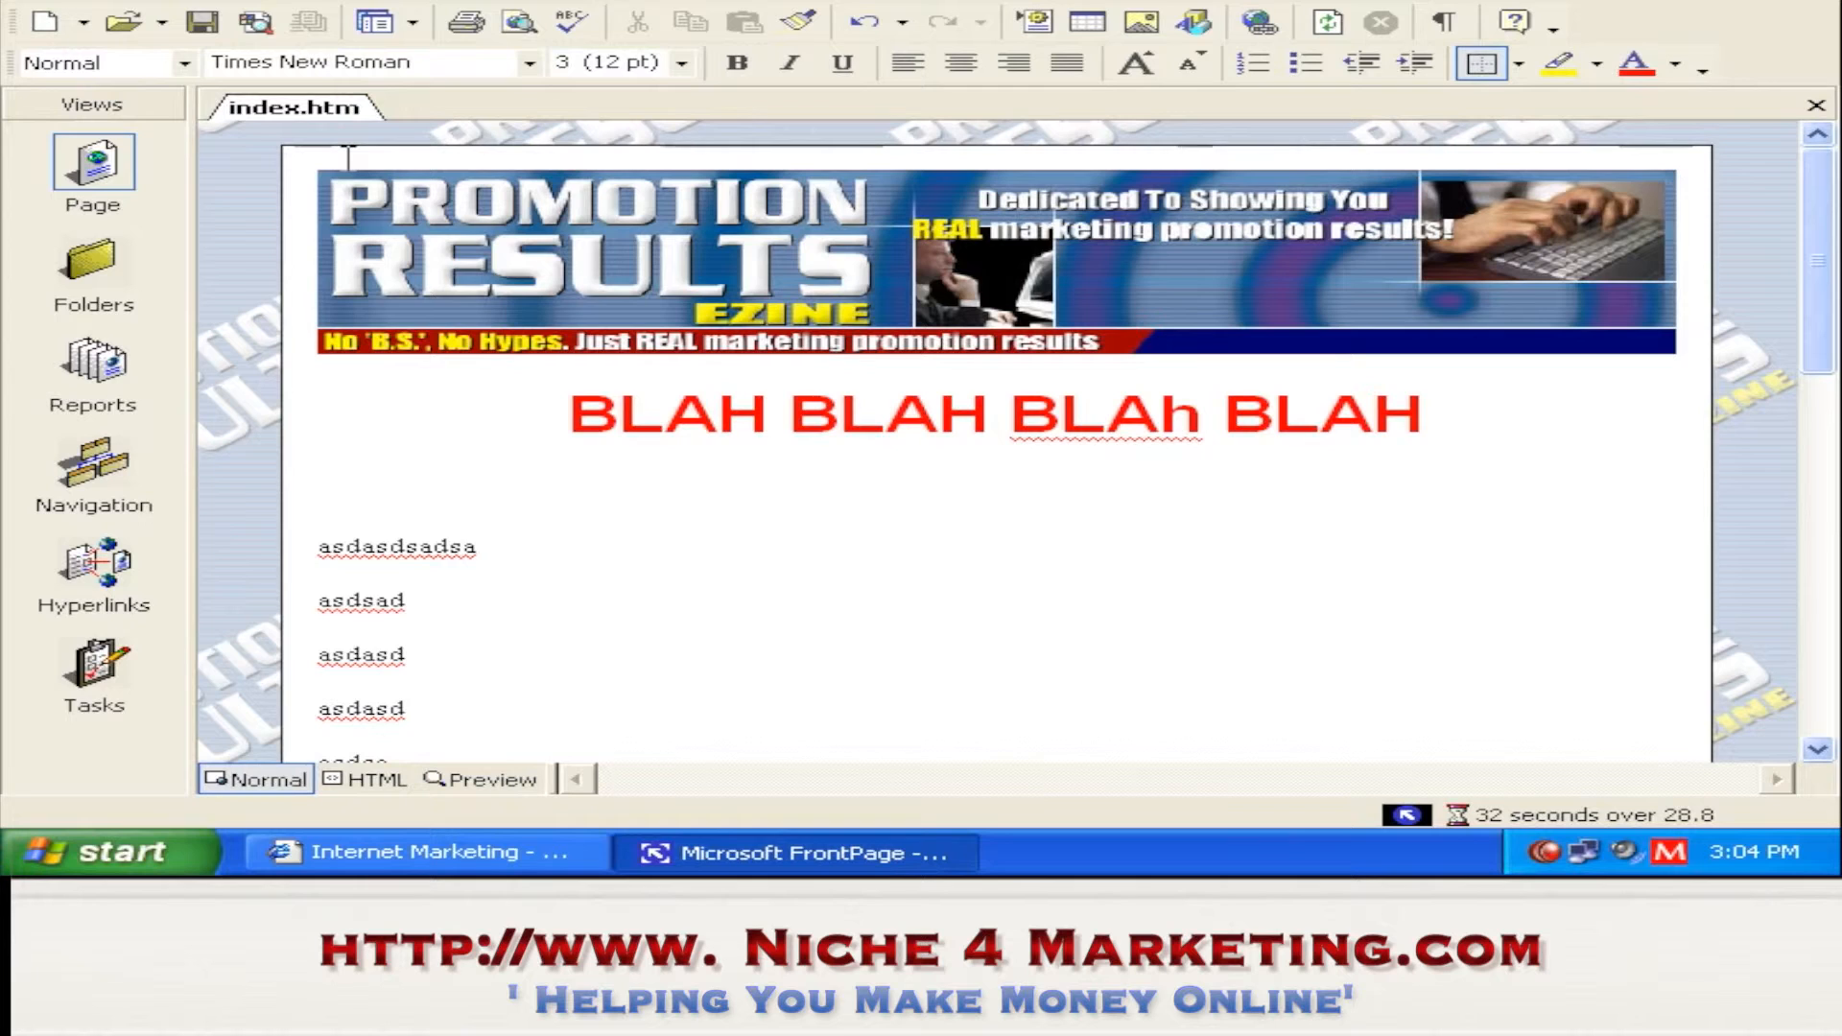
click(422, 852)
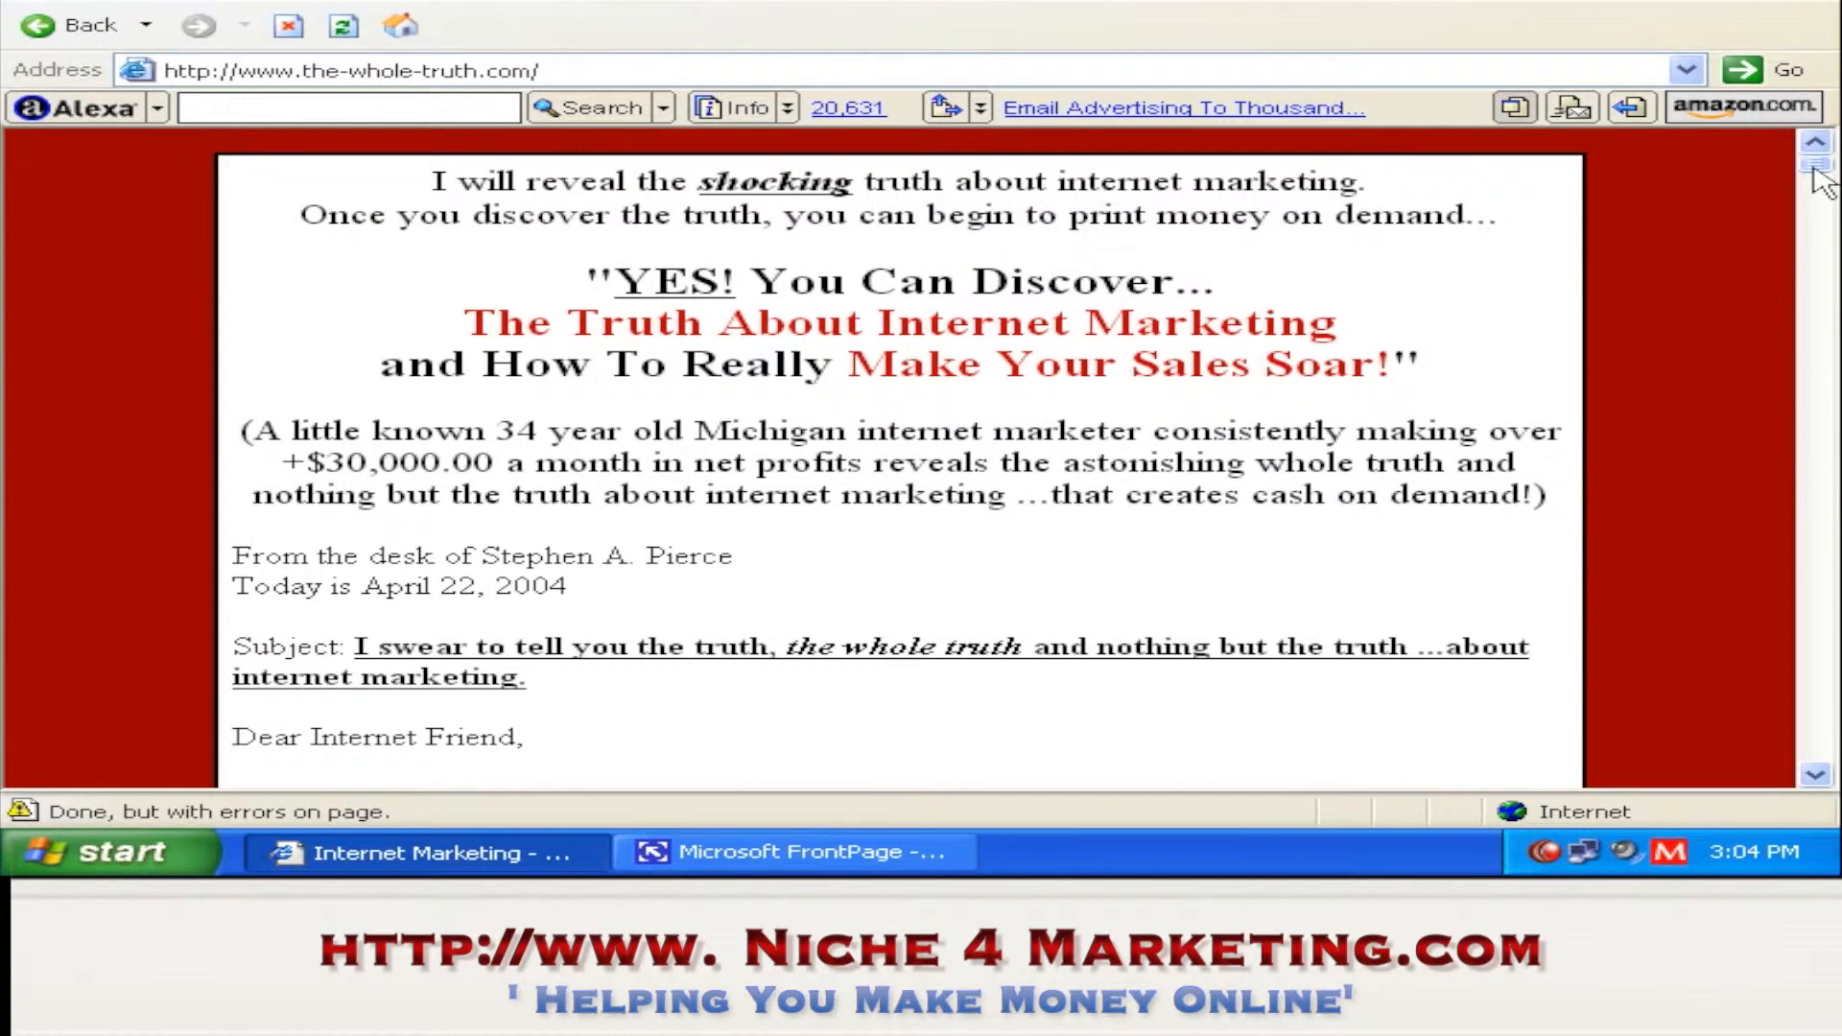
drag(1816, 170, 1815, 235)
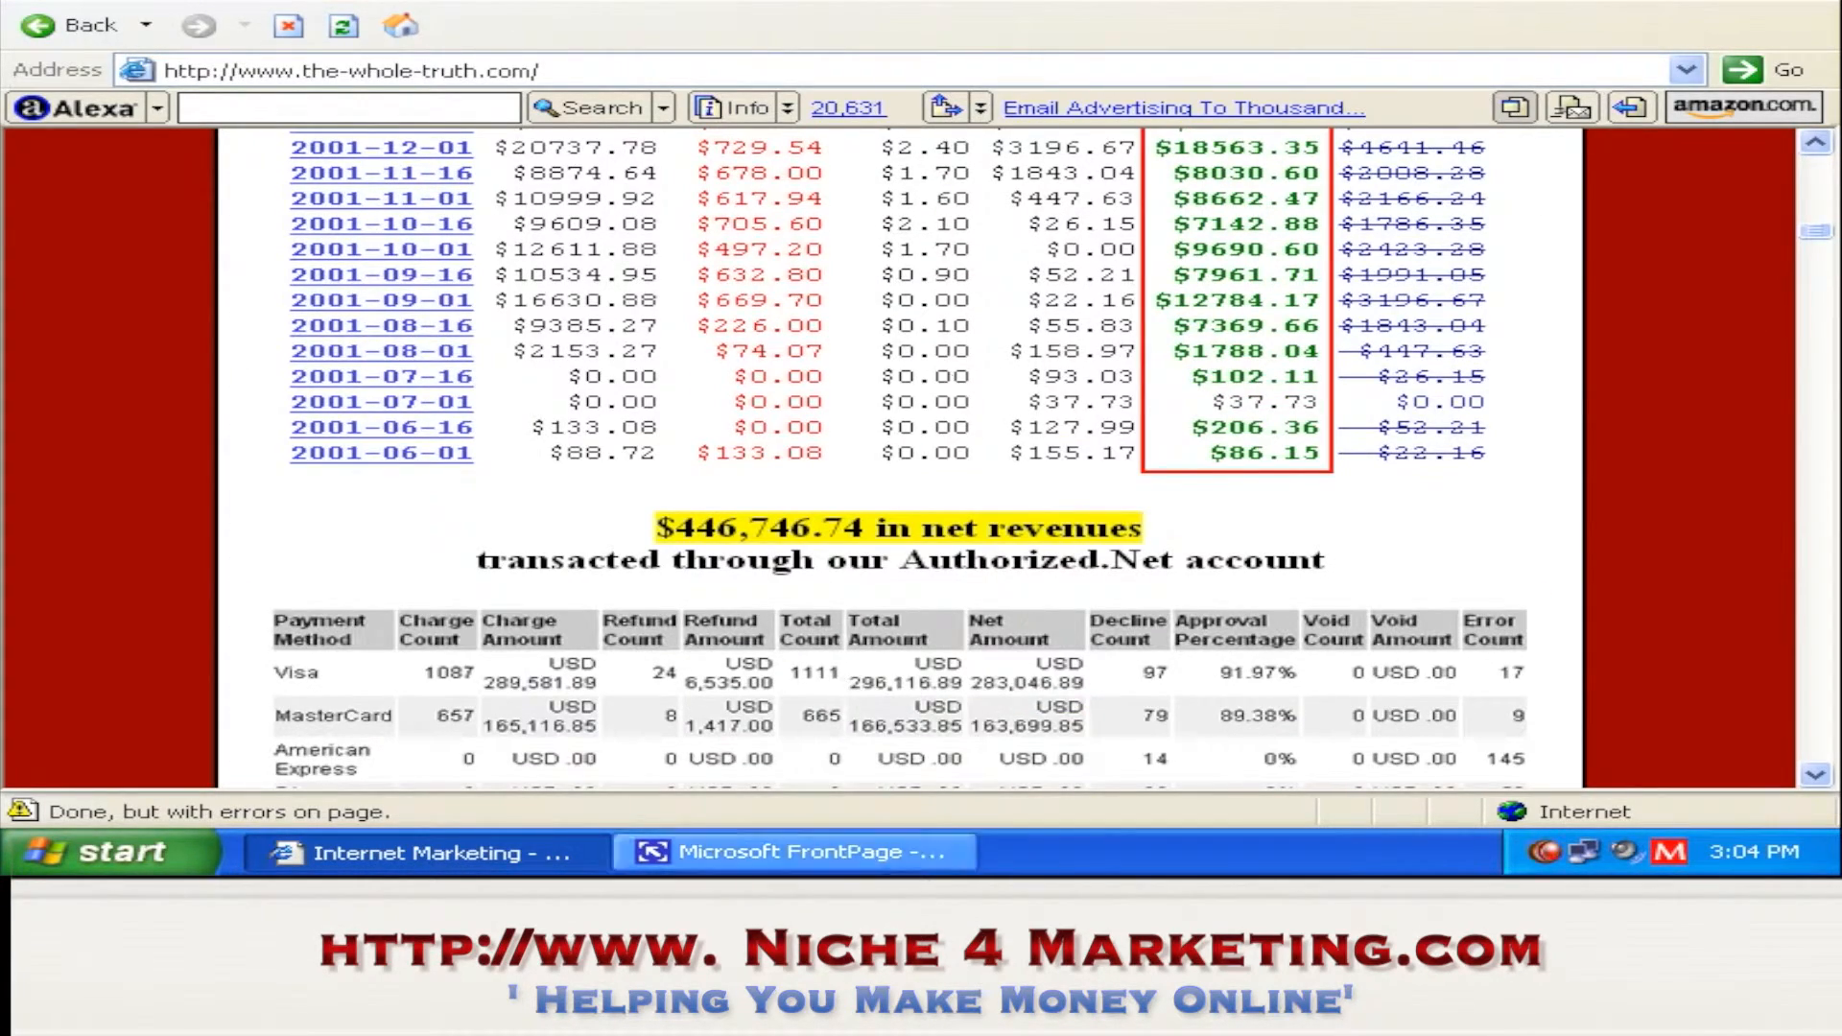
drag(1814, 235, 1828, 735)
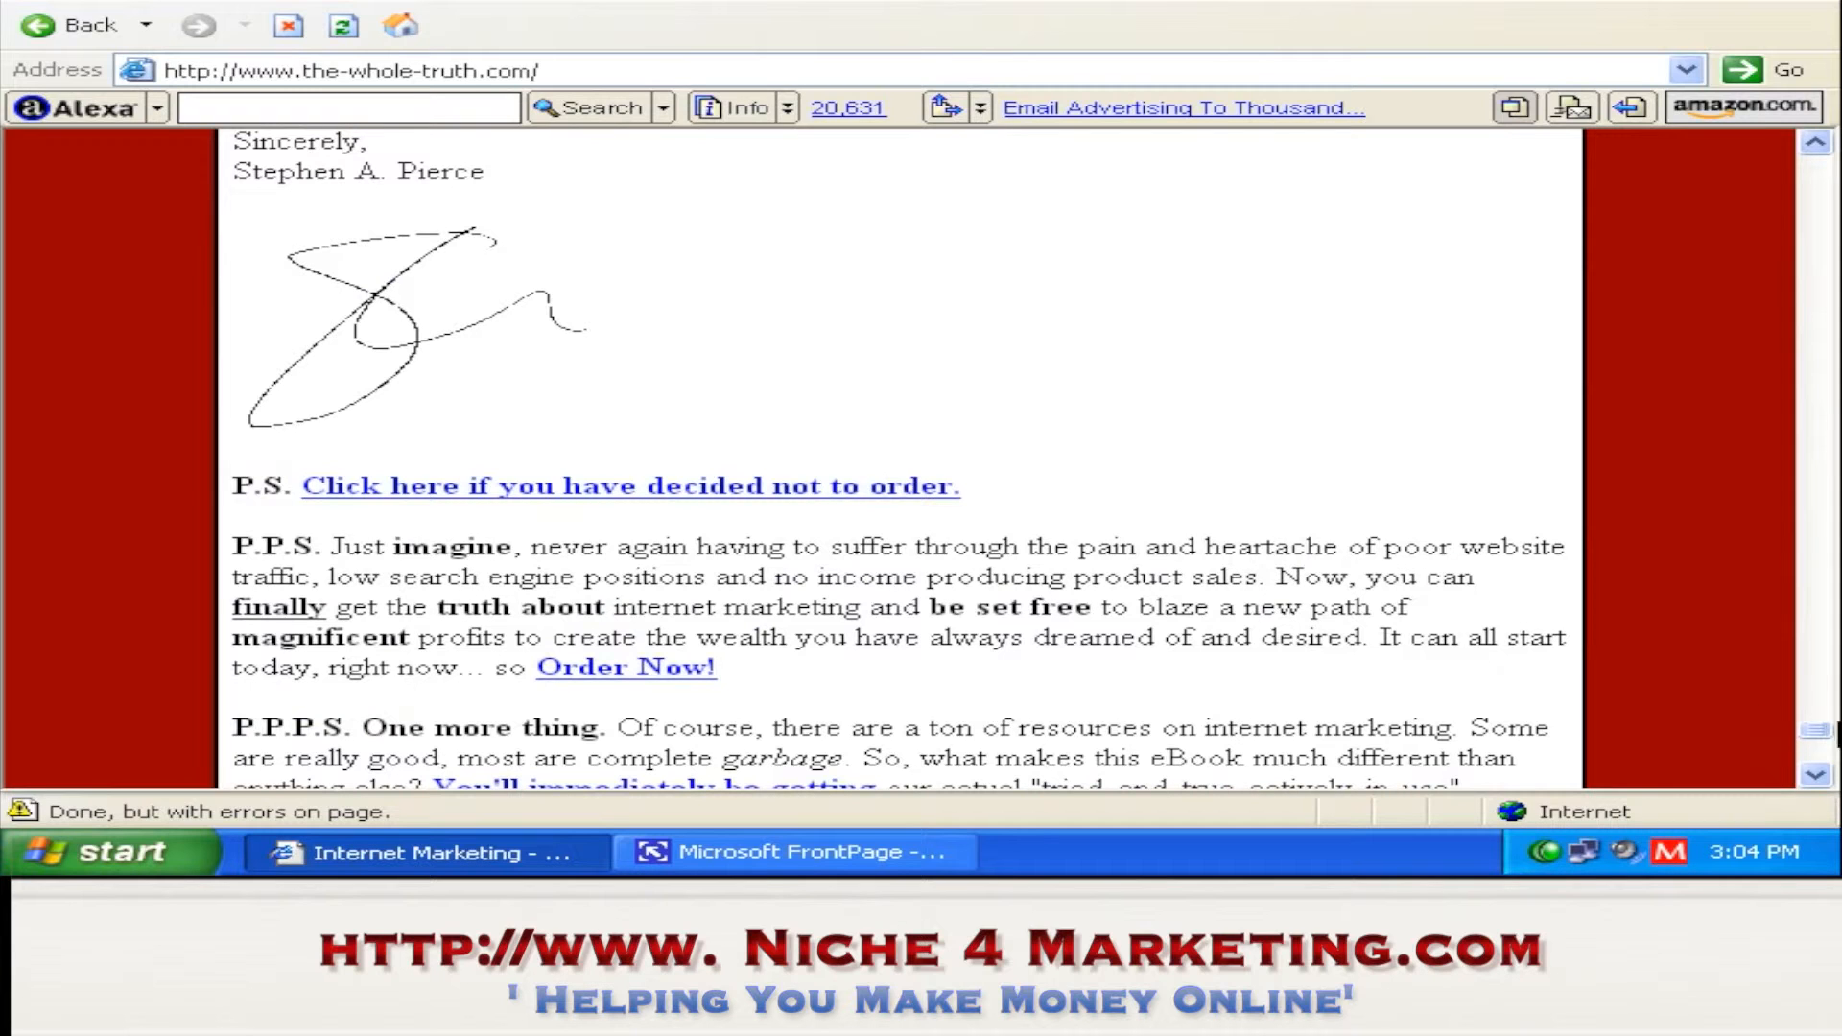
click(955, 849)
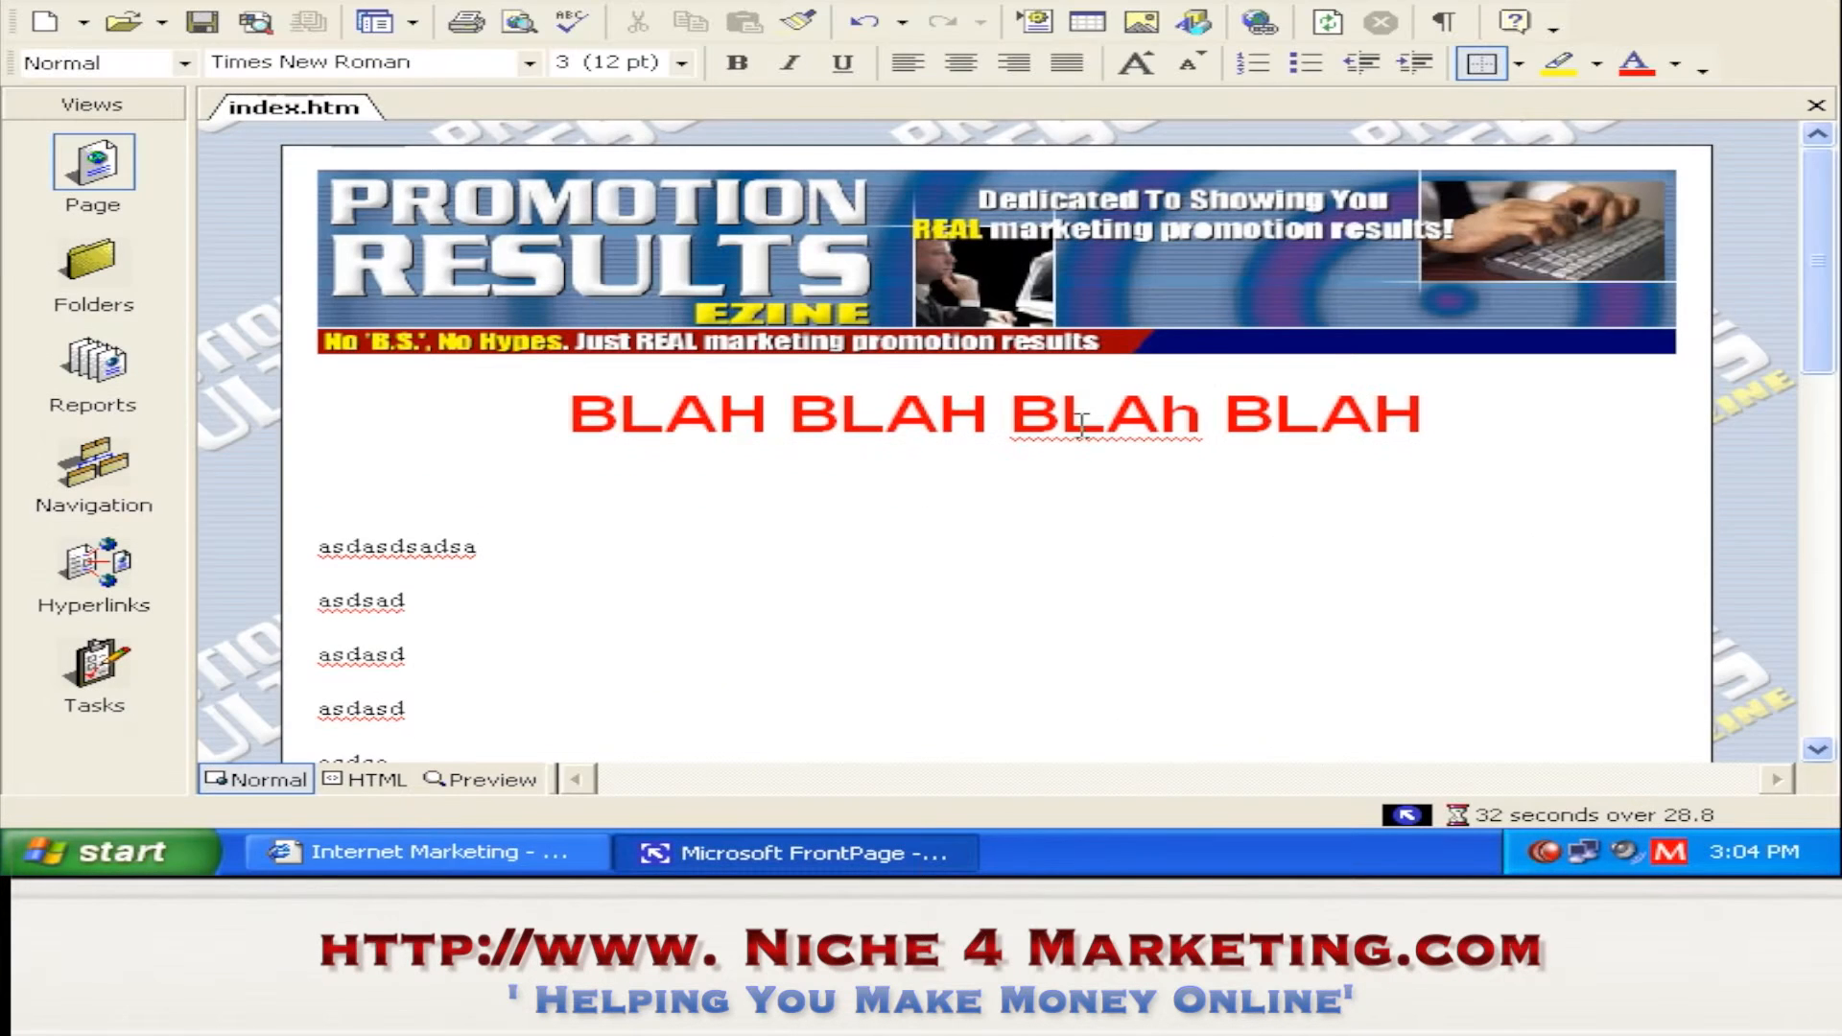
scroll(1838, 419, down, 3)
scroll(1838, 420, down, 1)
click(743, 410)
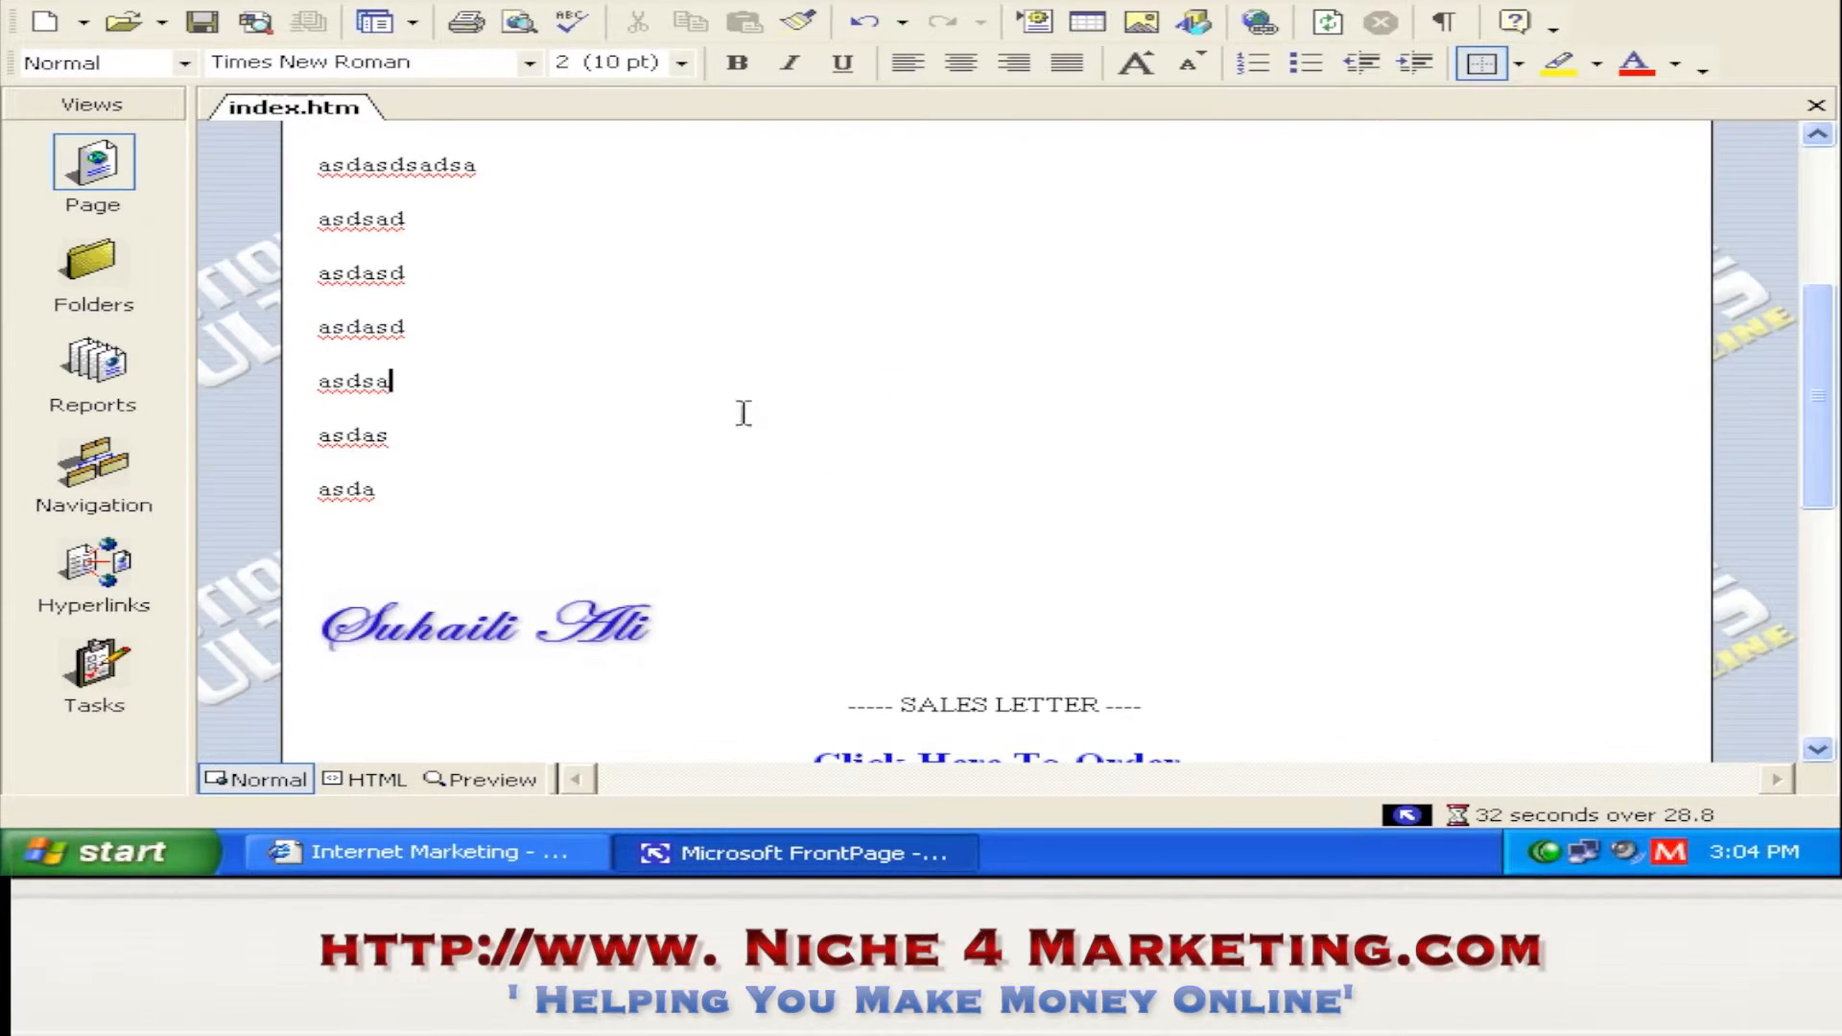
double_click(313, 382)
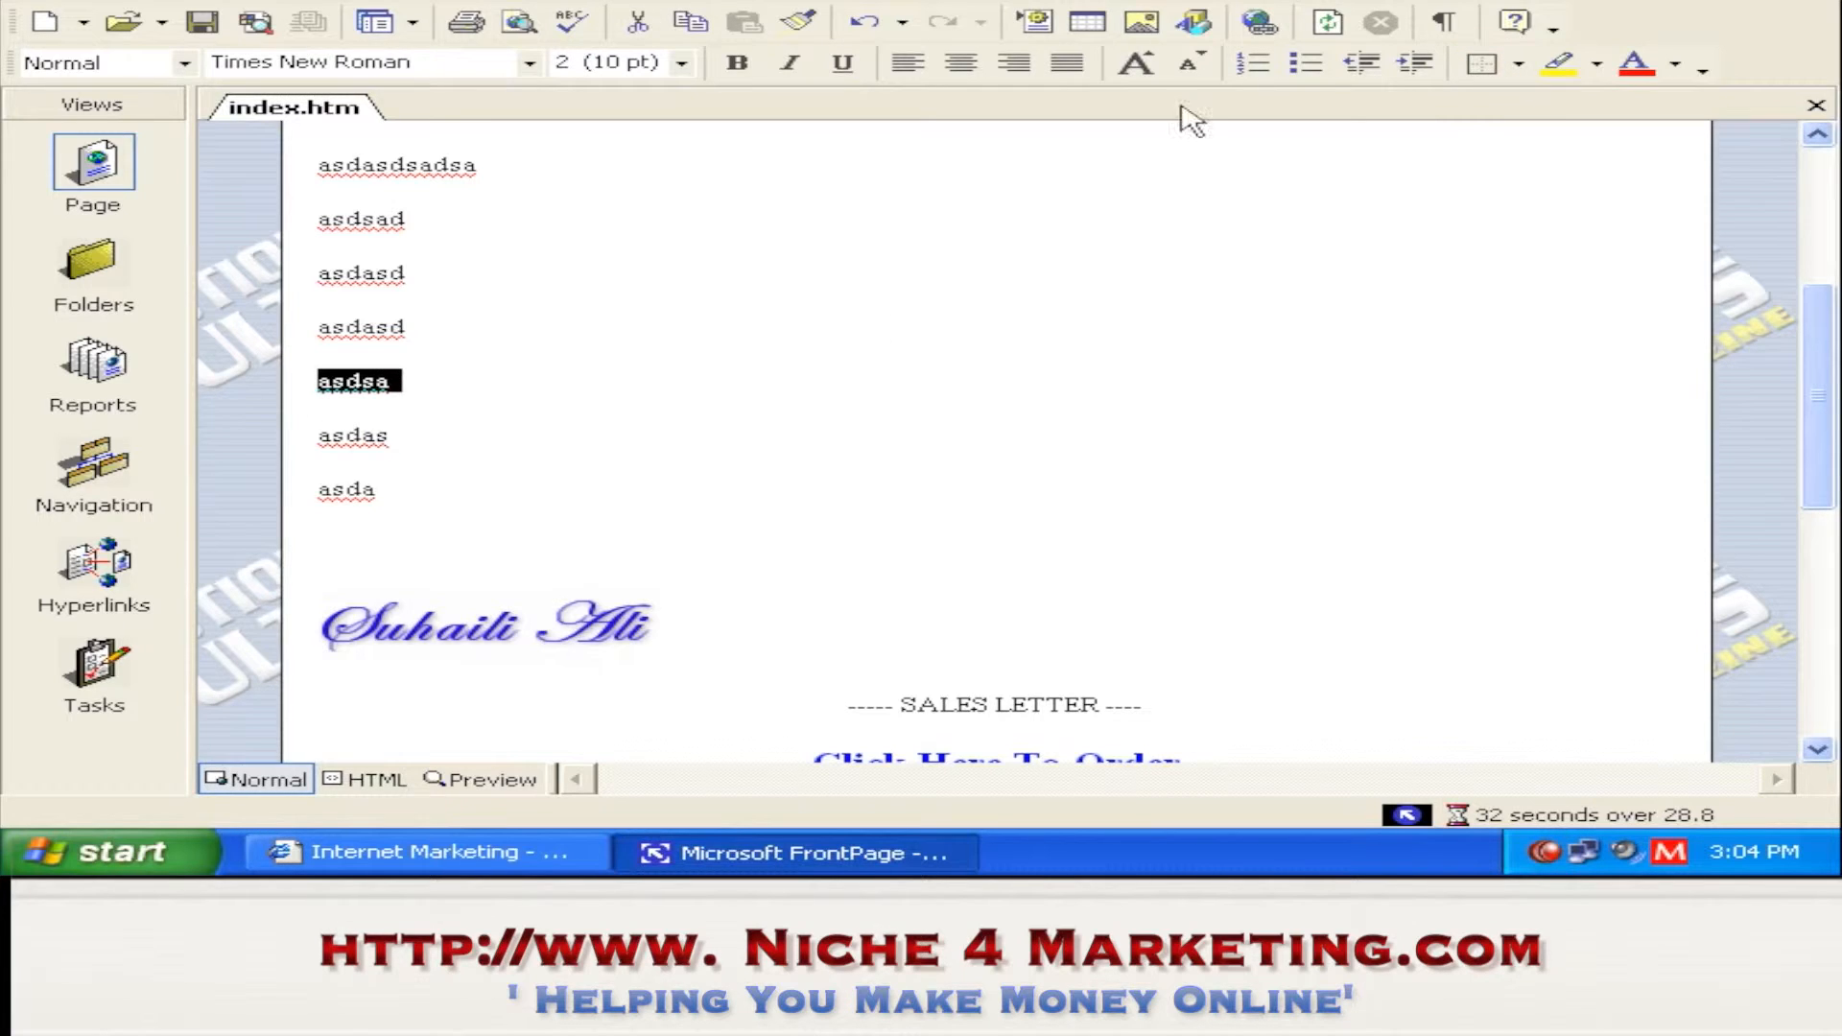
click(1261, 28)
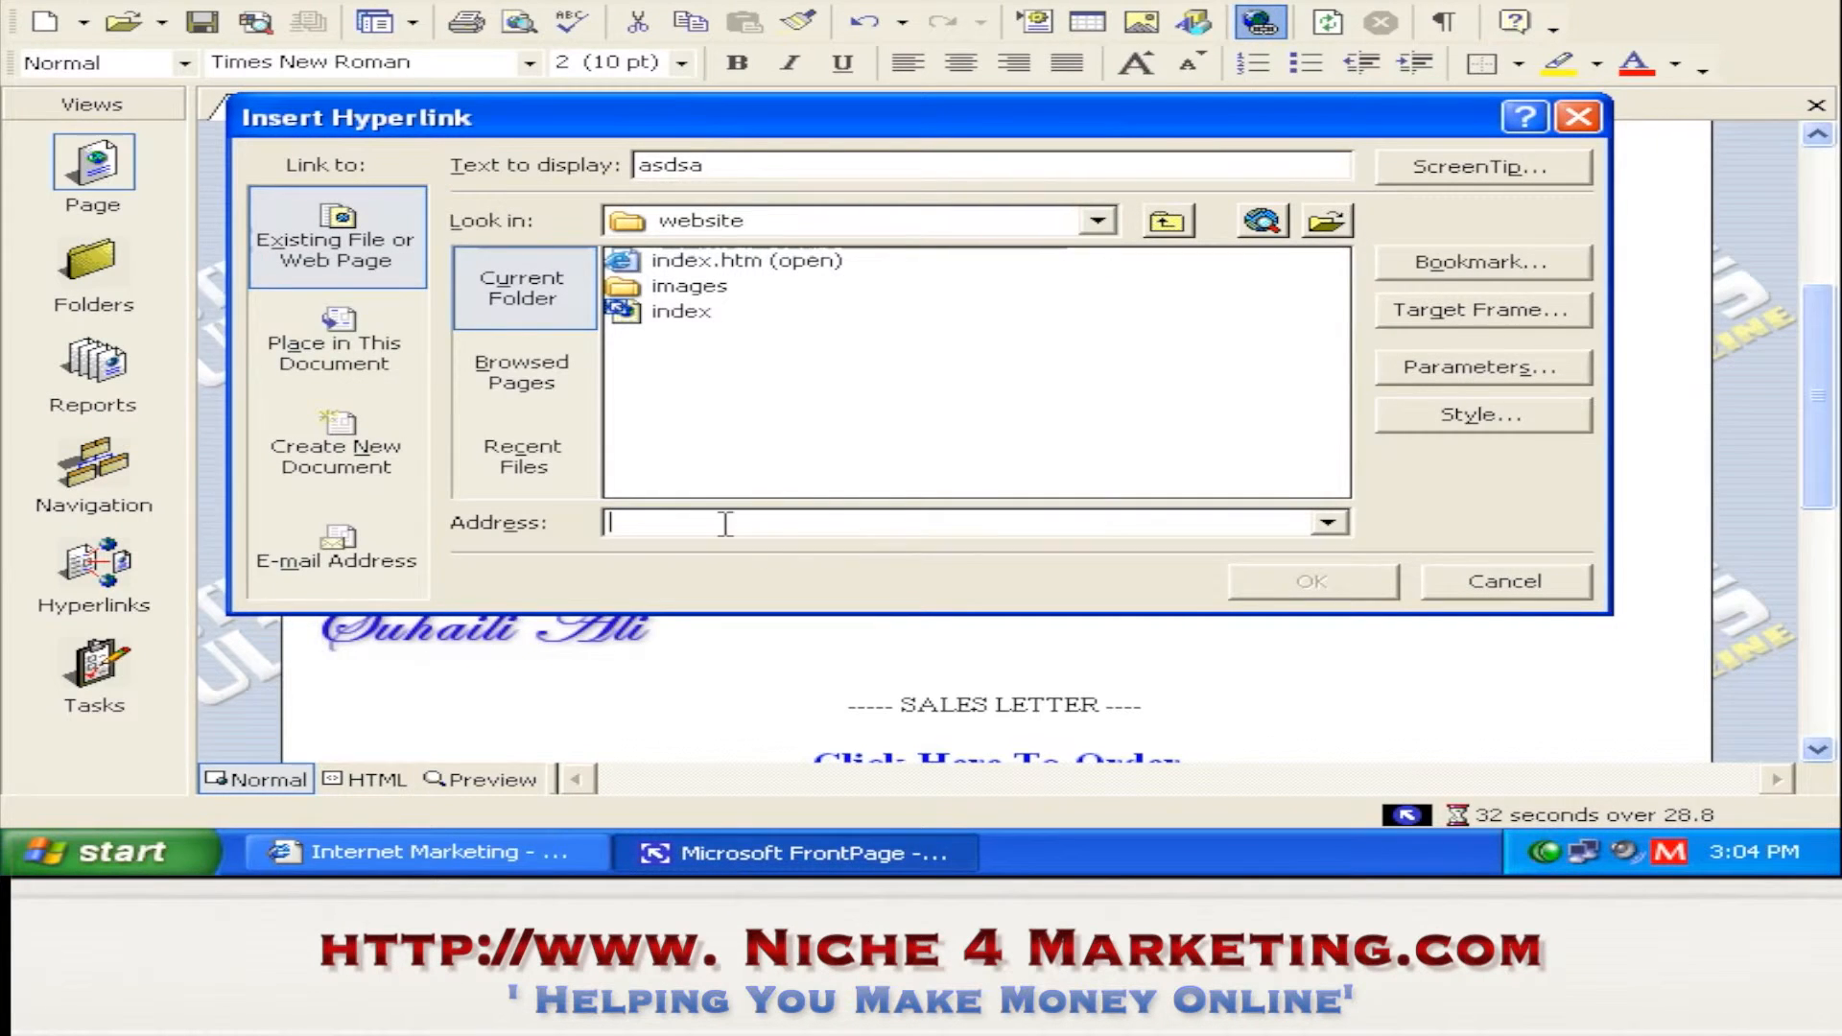
text(http:)
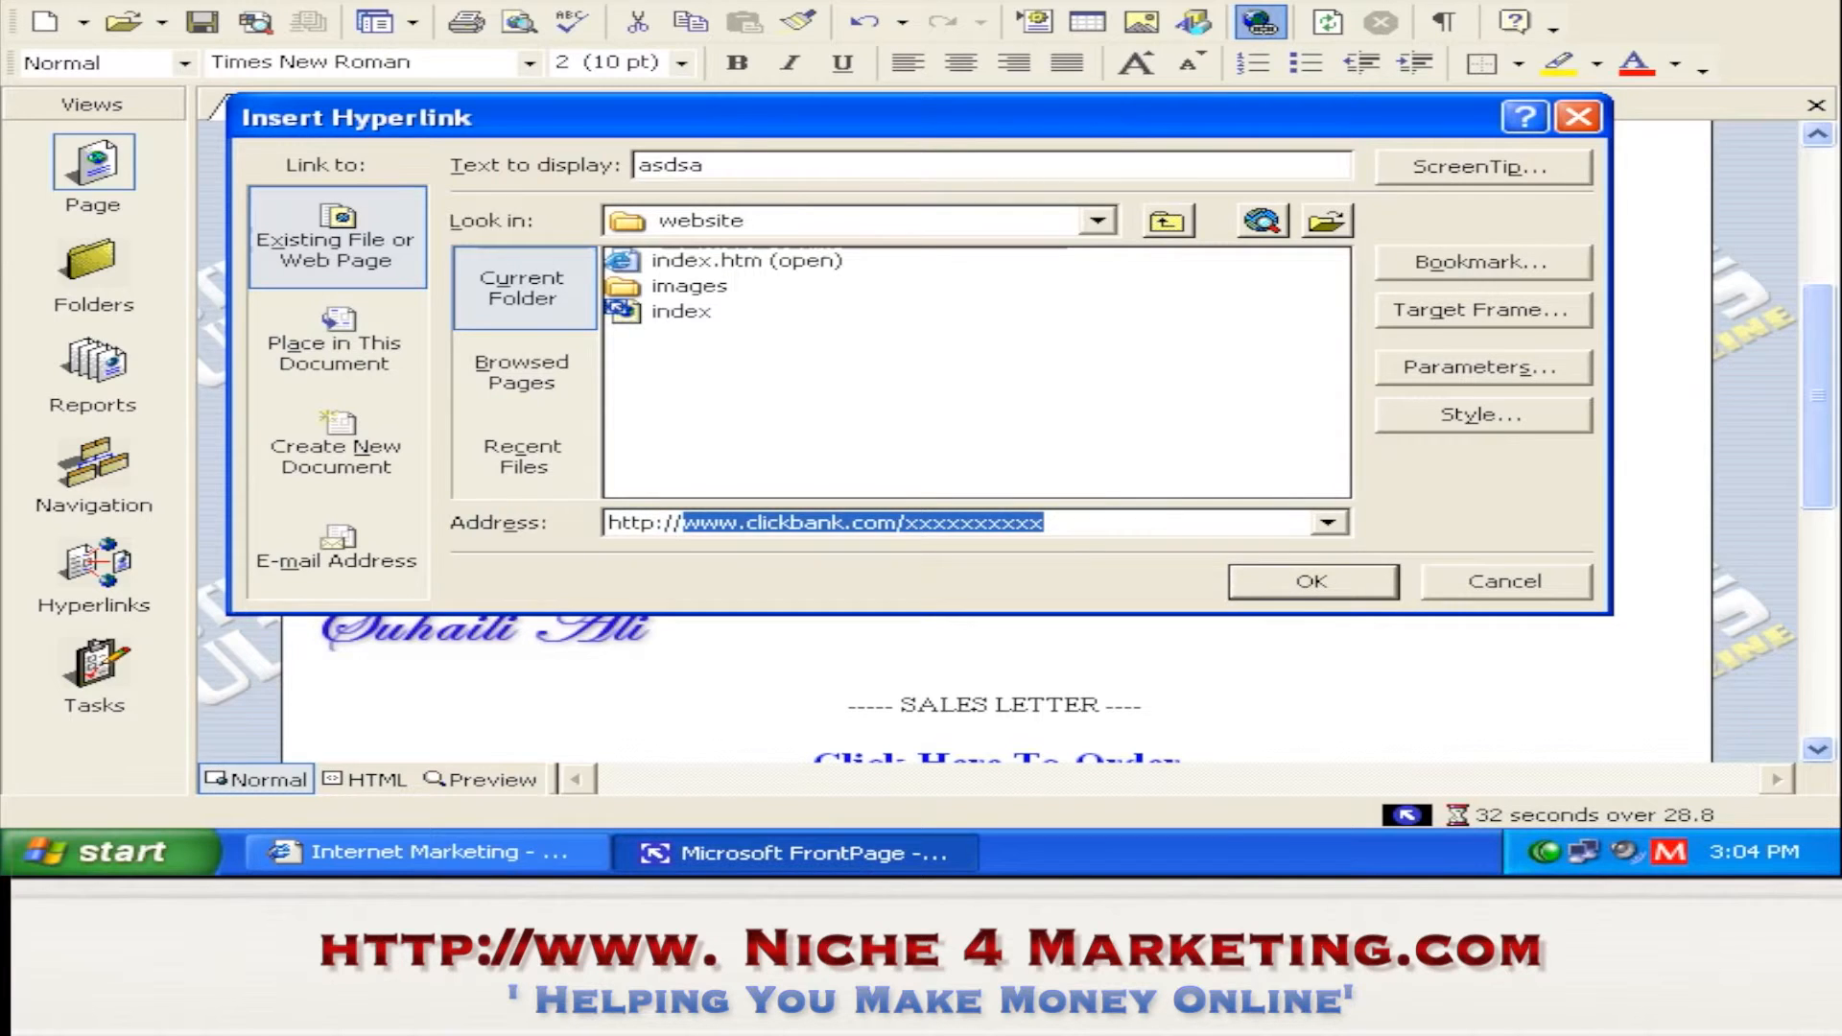
text(//)
key(End)
click(1291, 575)
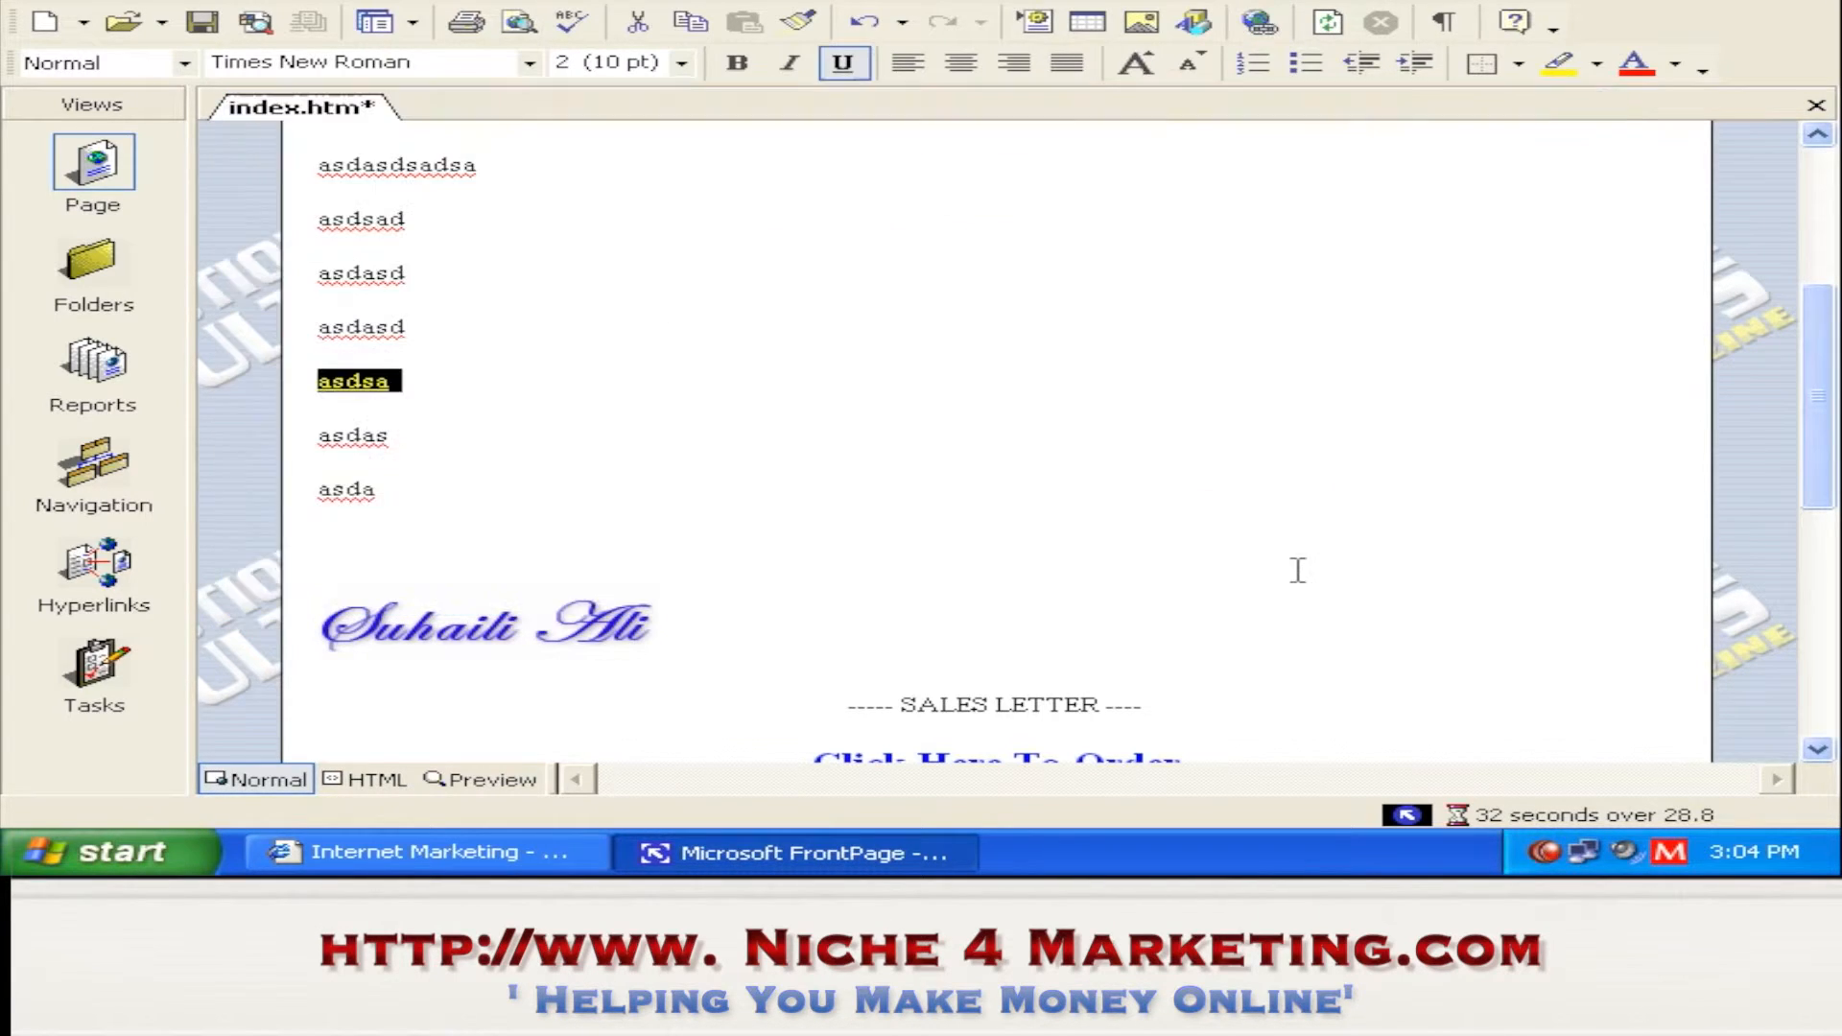
click(916, 360)
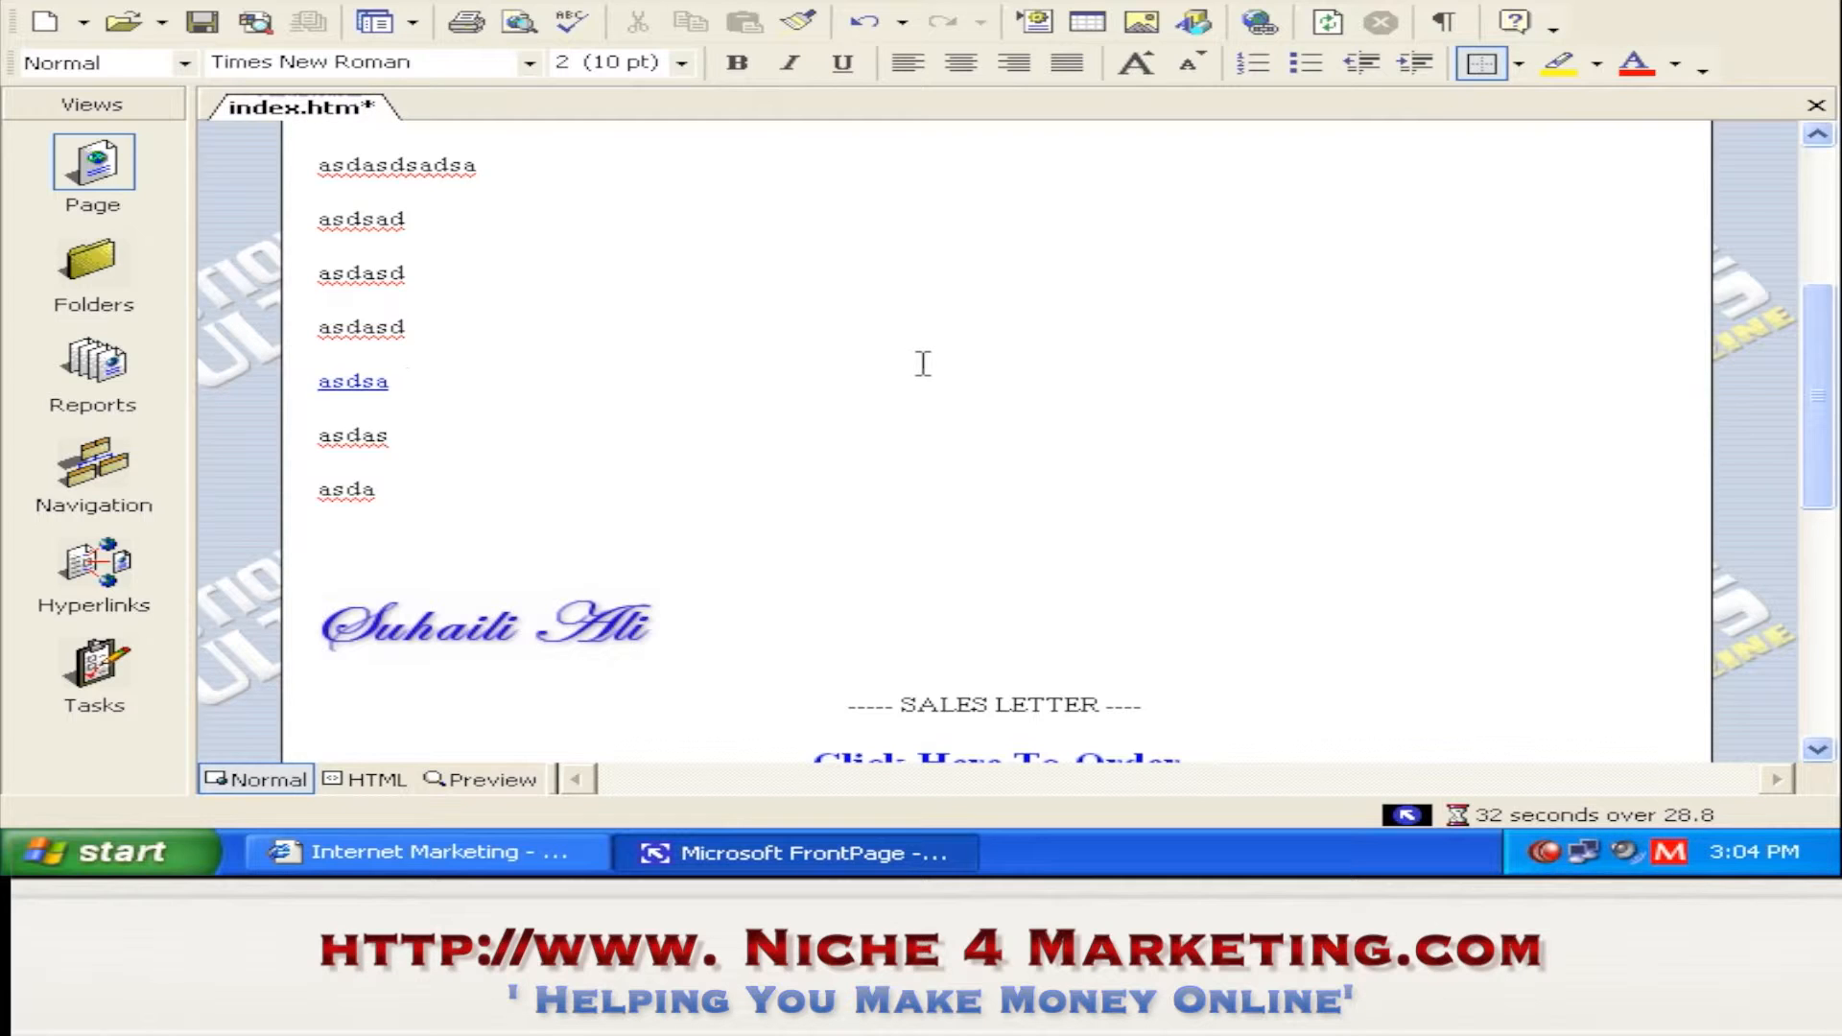
- Follow the example site's "Click here if you have decided not to order." link in the browser, then return to FrontPage
click(568, 847)
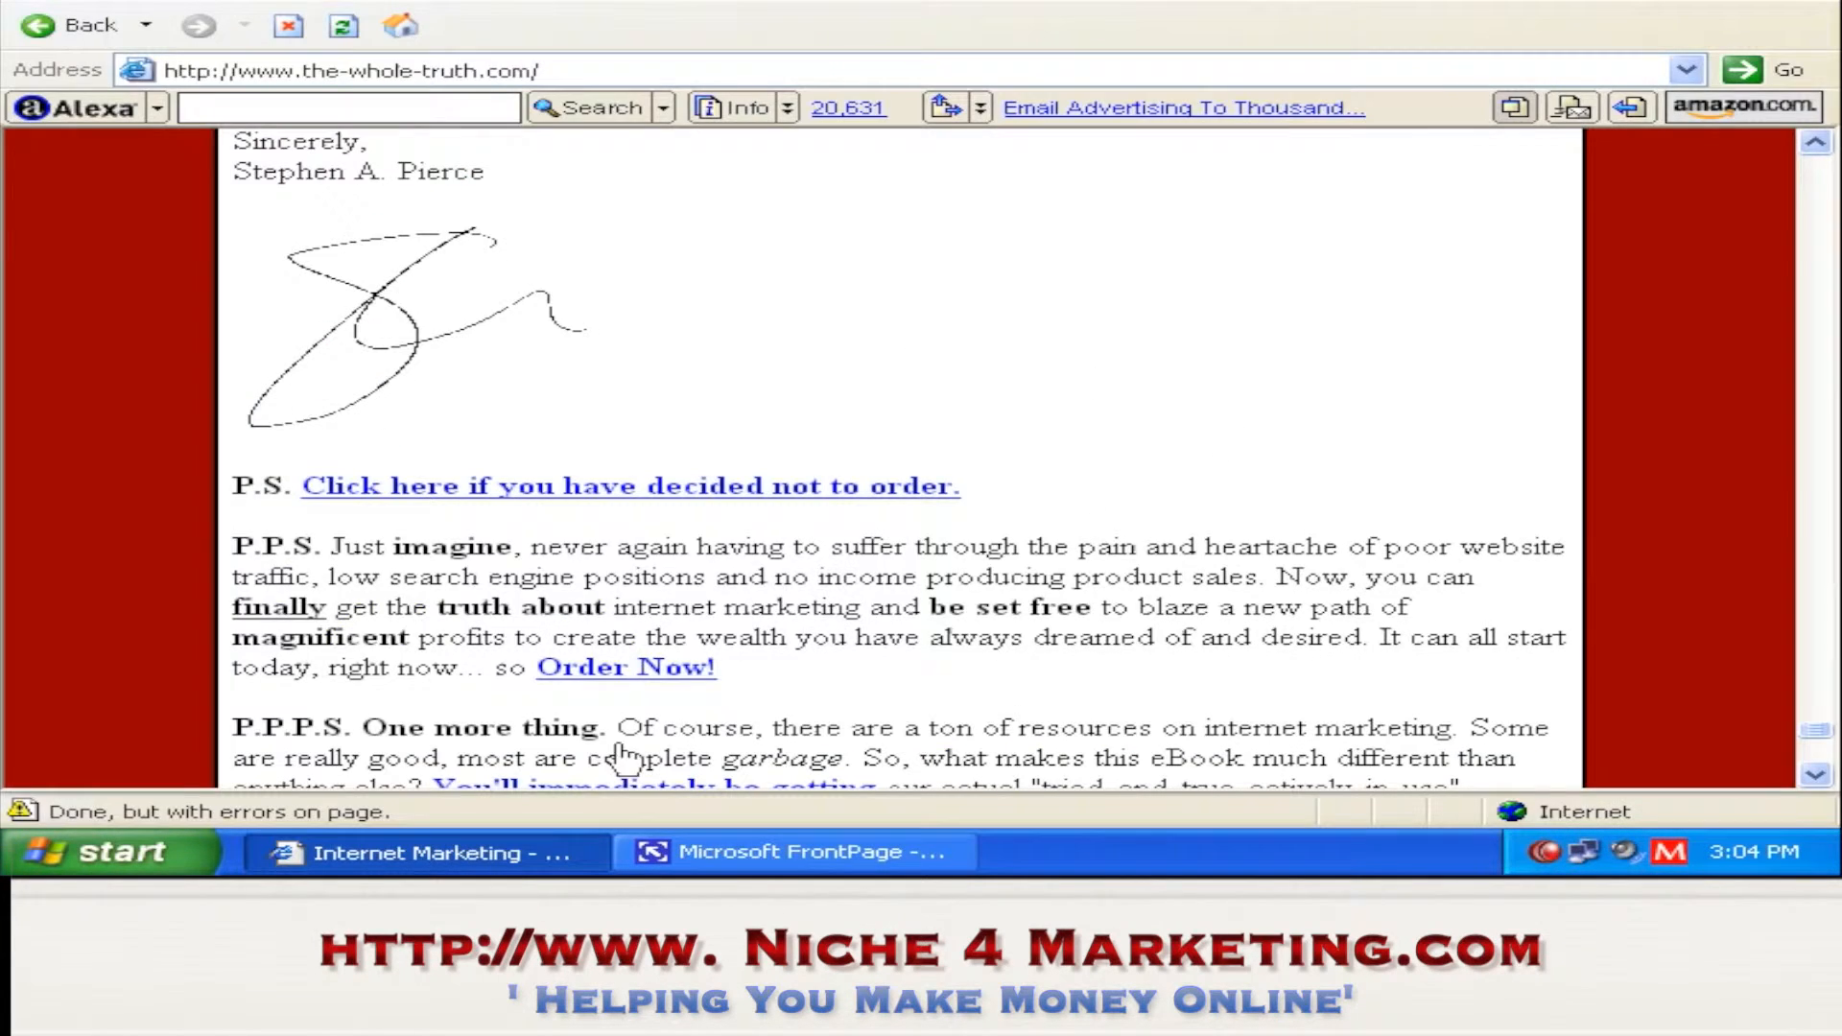
click(816, 486)
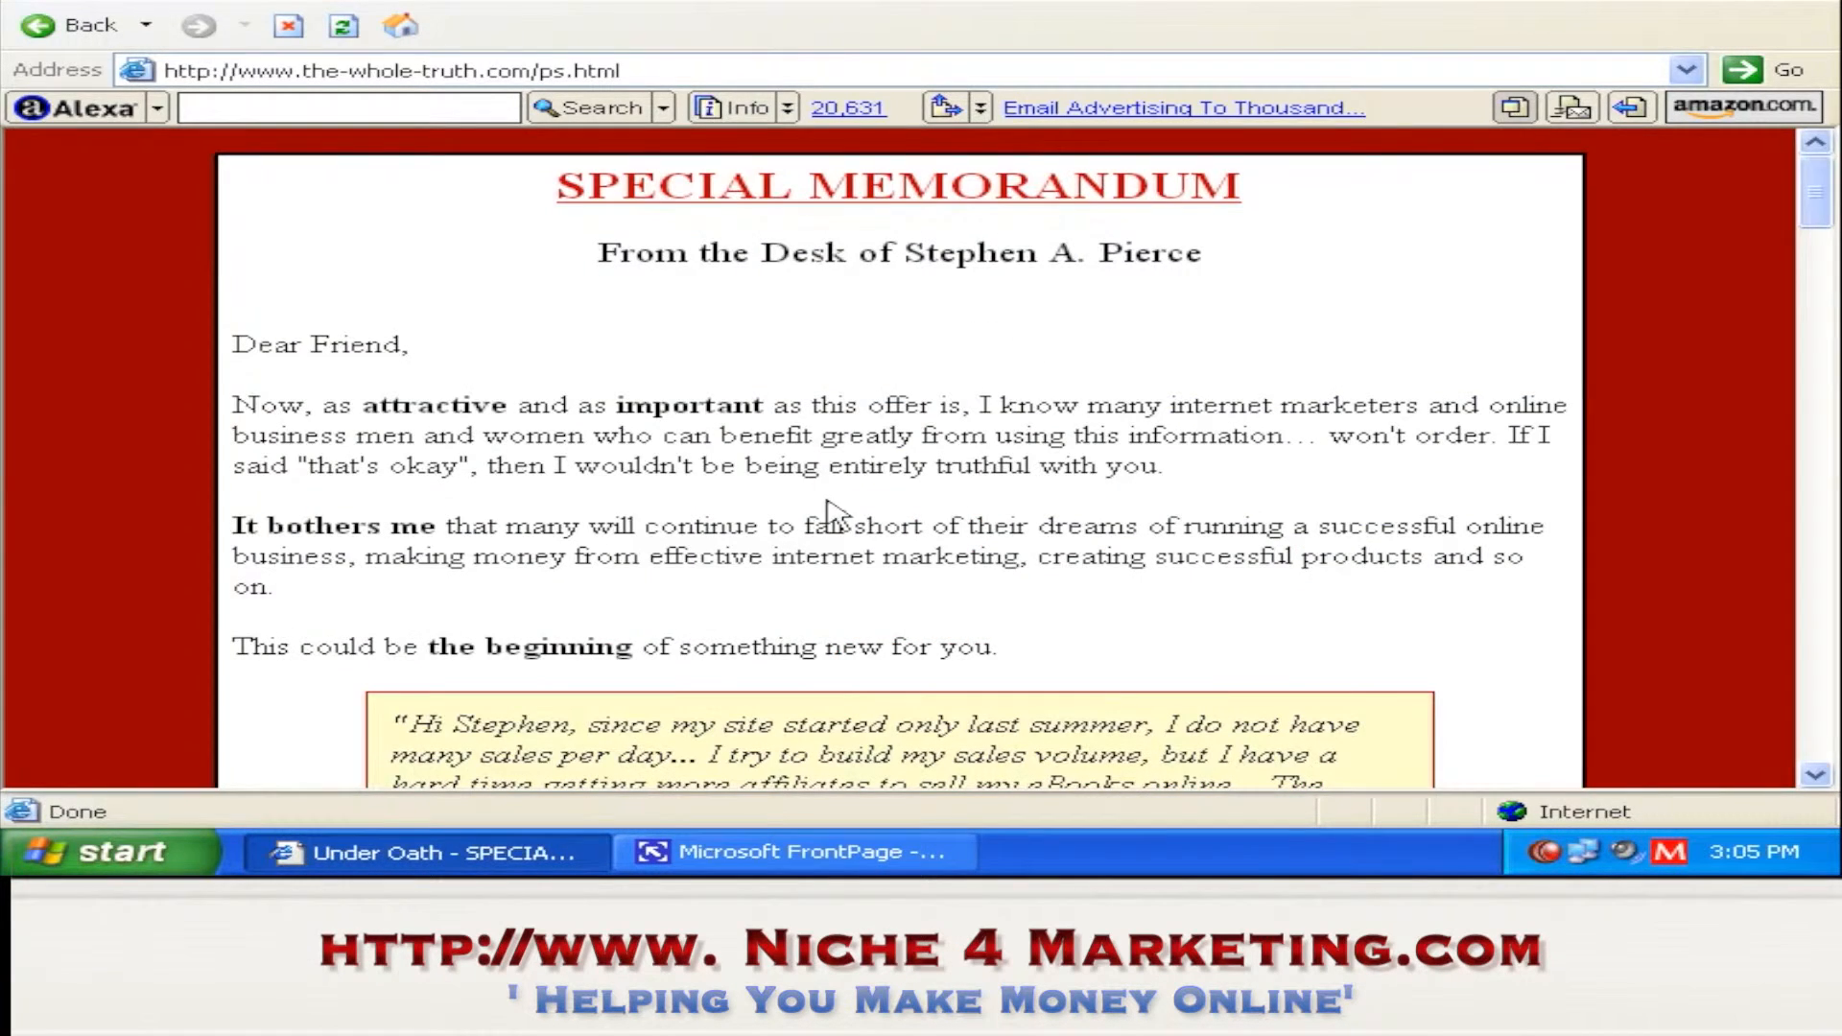
click(743, 853)
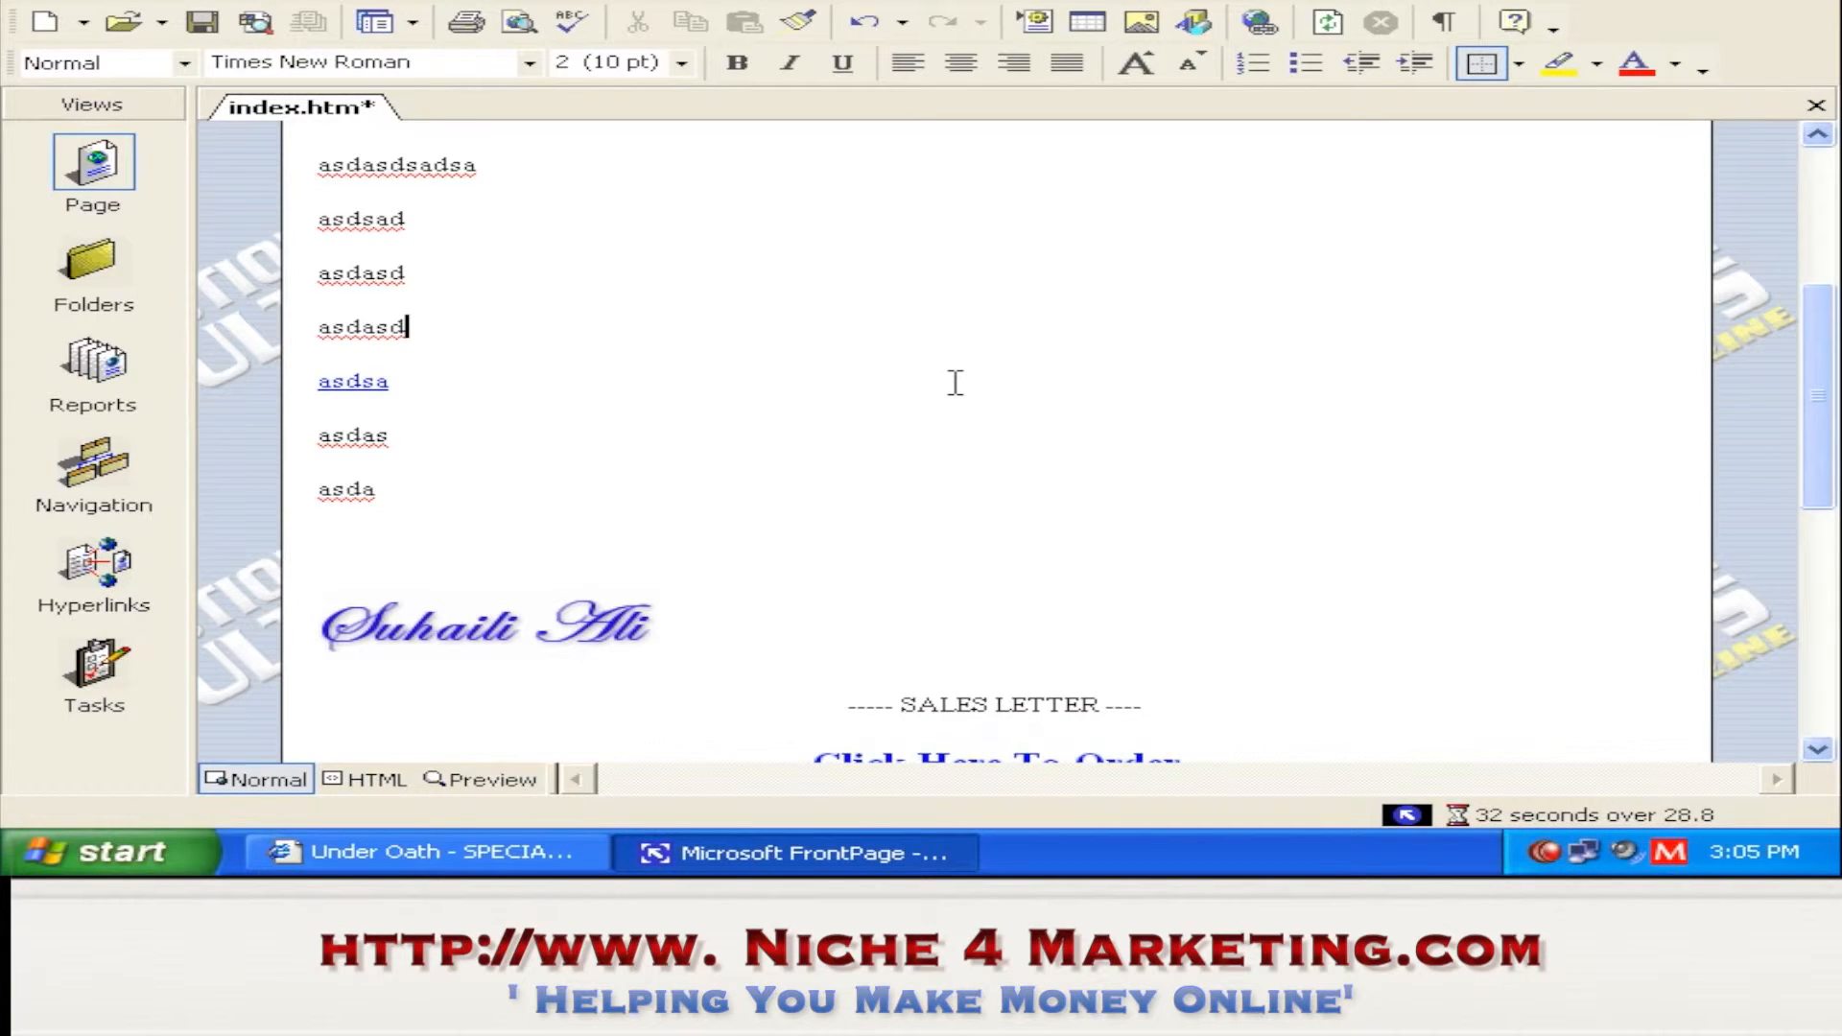
- Save the changes to the index page
click(46, 0)
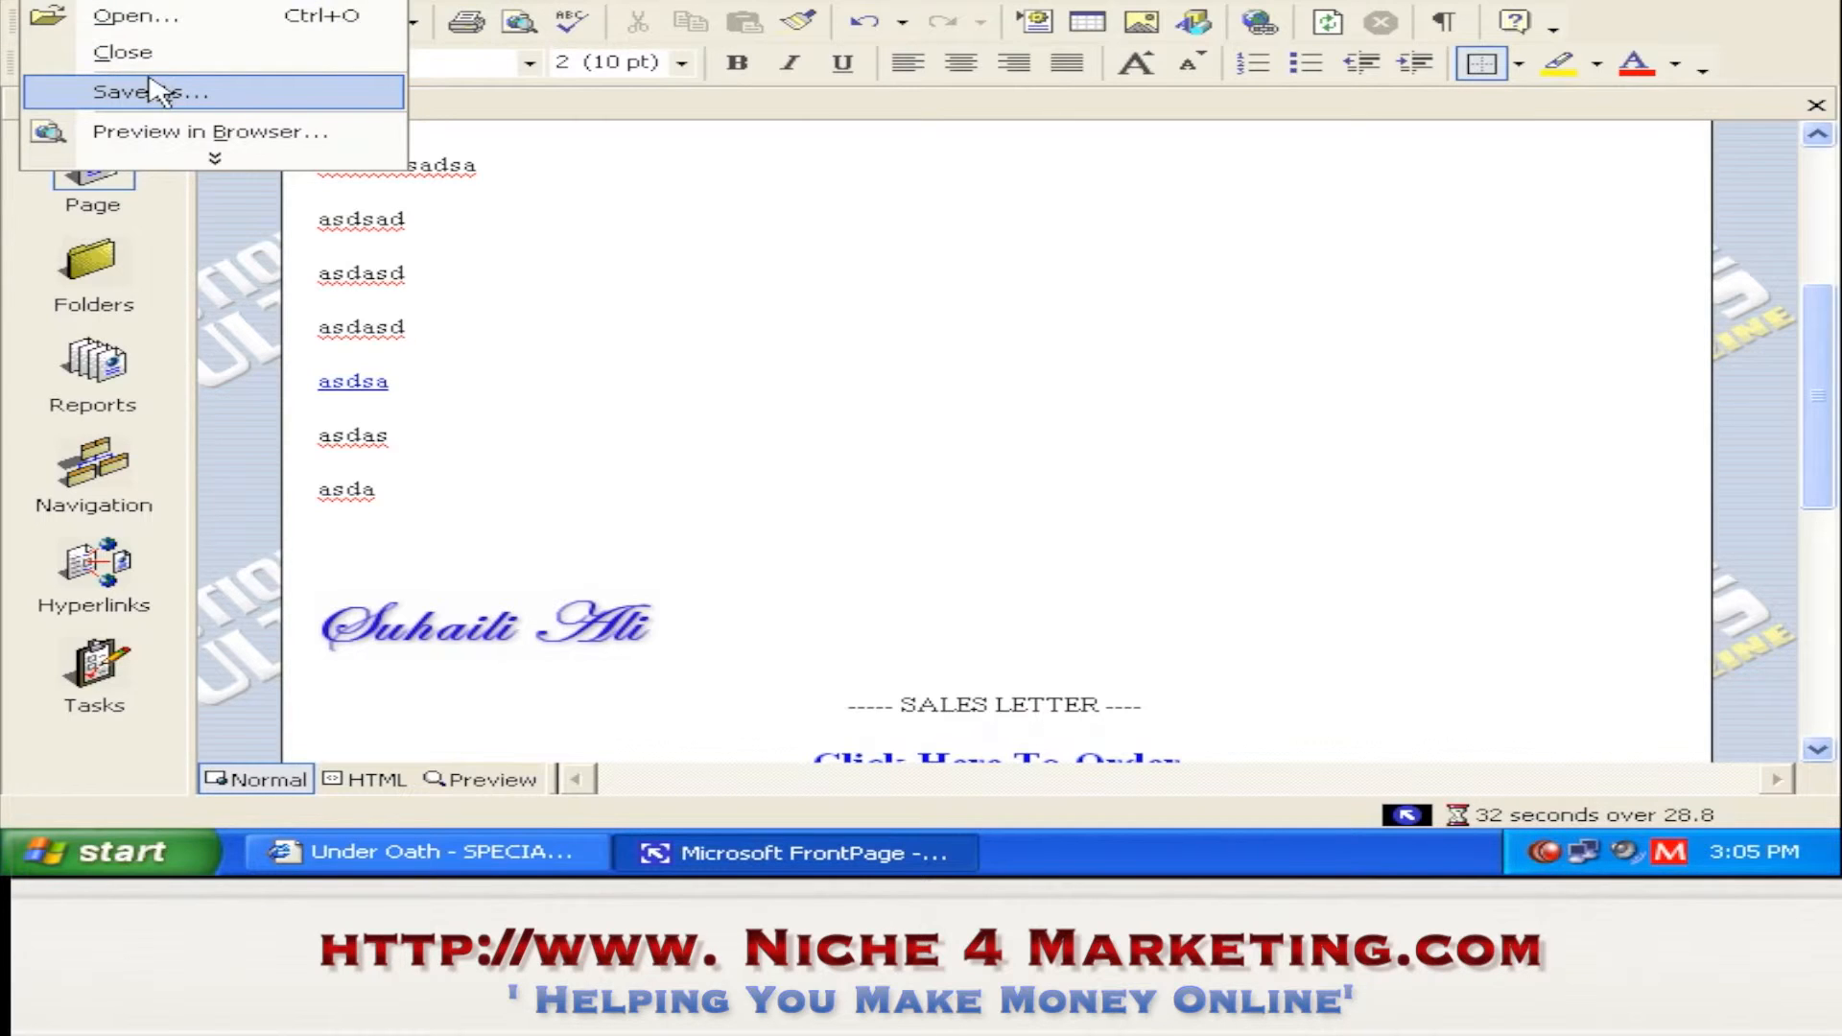
mouse_move(192, 157)
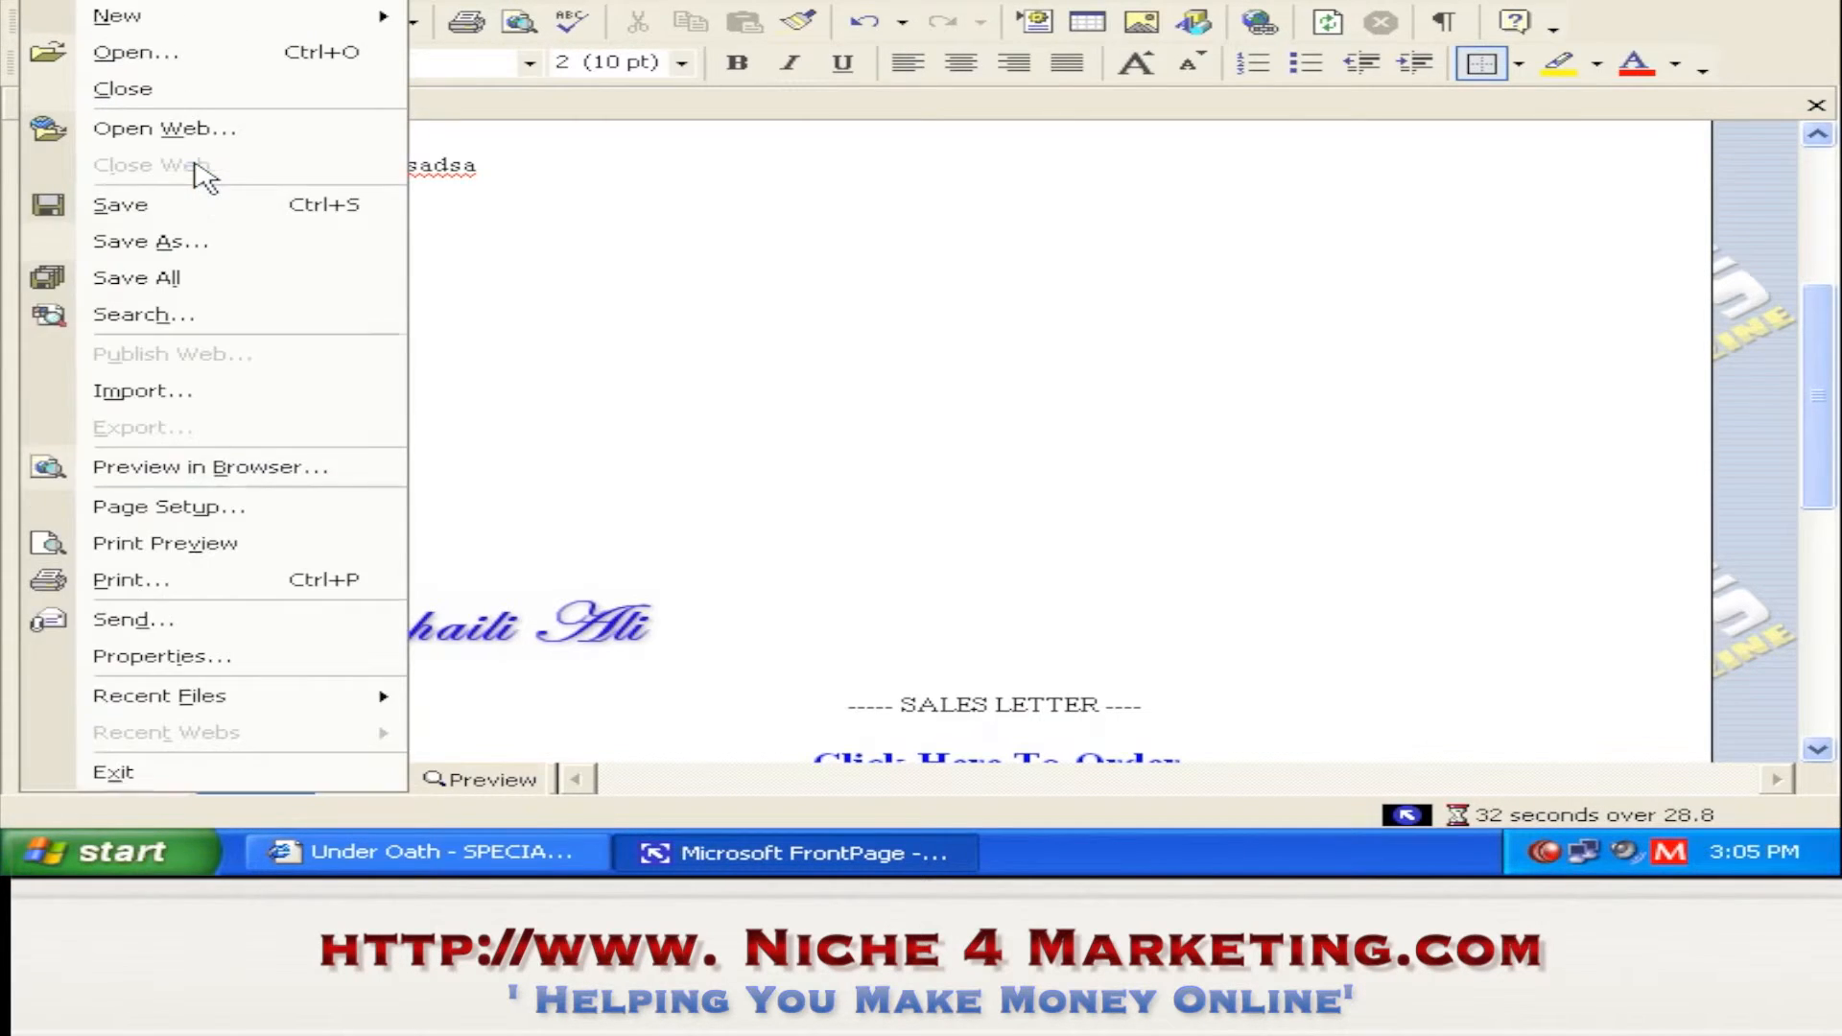
click(196, 206)
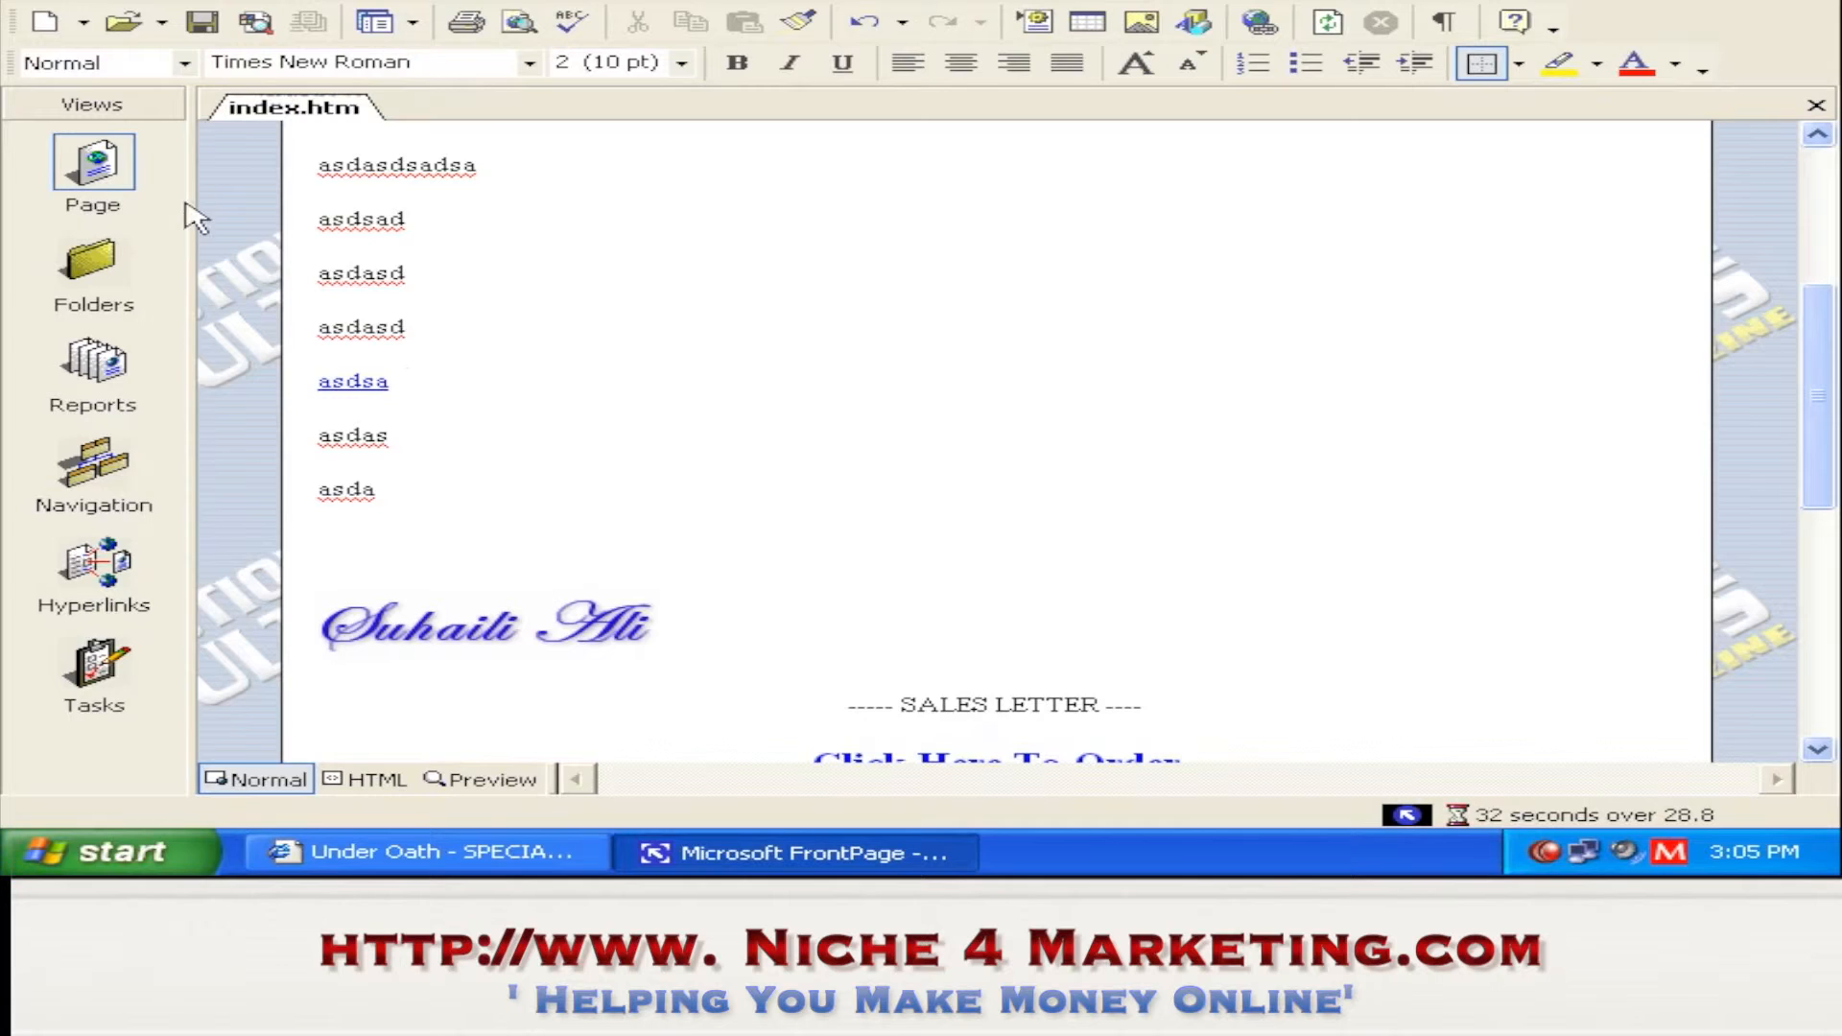
- Create a new blank page and enter the text "PAGE 2 _____- IF YOU DON'T ORDER_______"
click(45, 21)
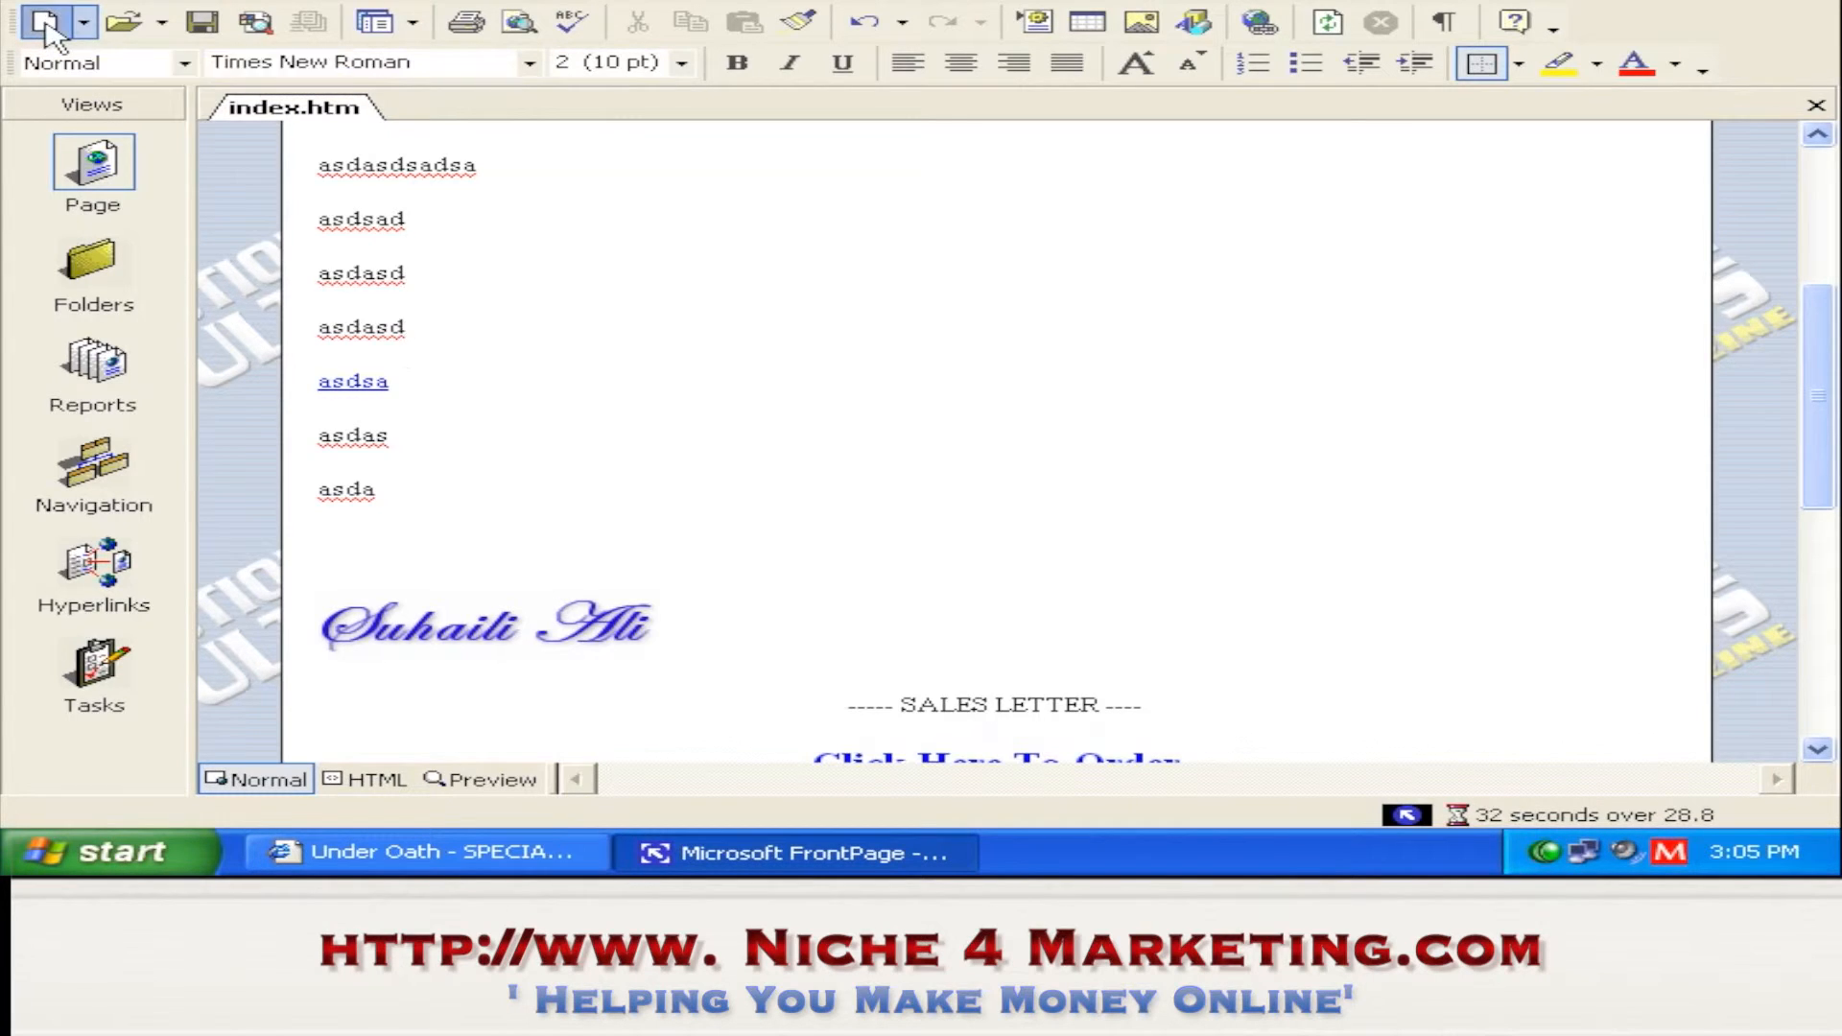
text(PAGE)
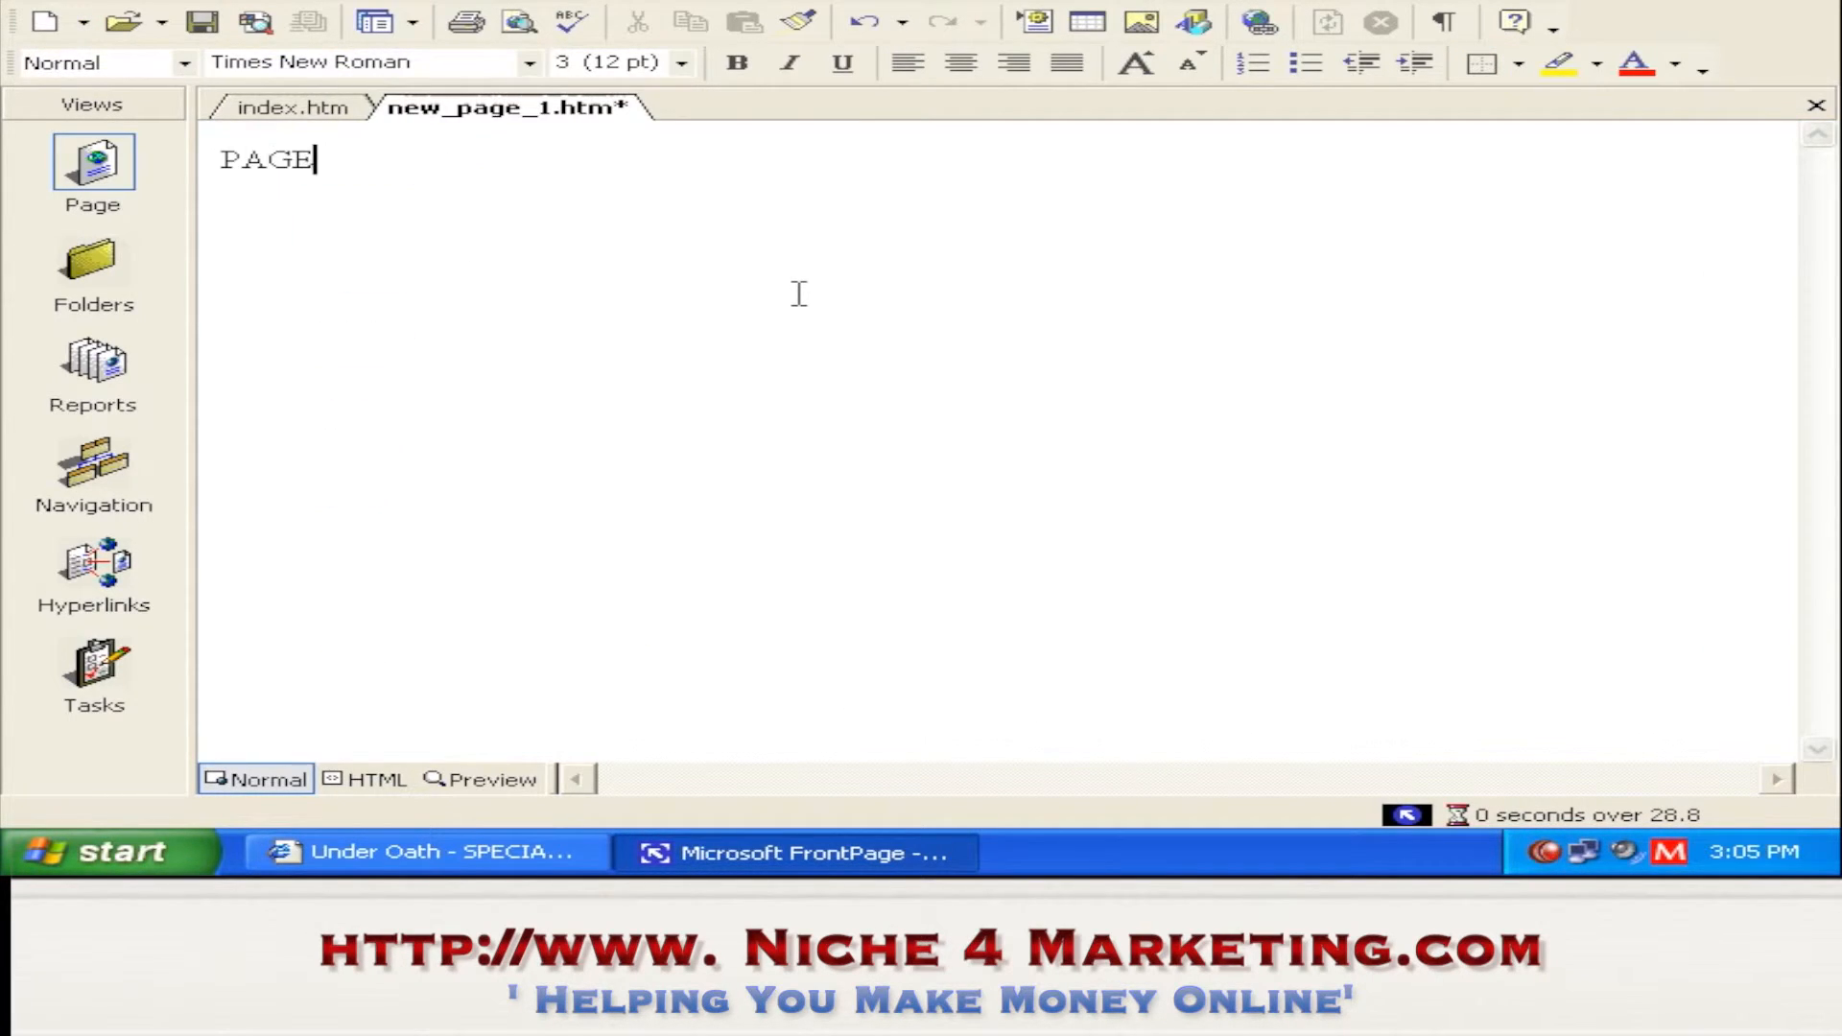
text( 2 ______- IF YOU DON't)
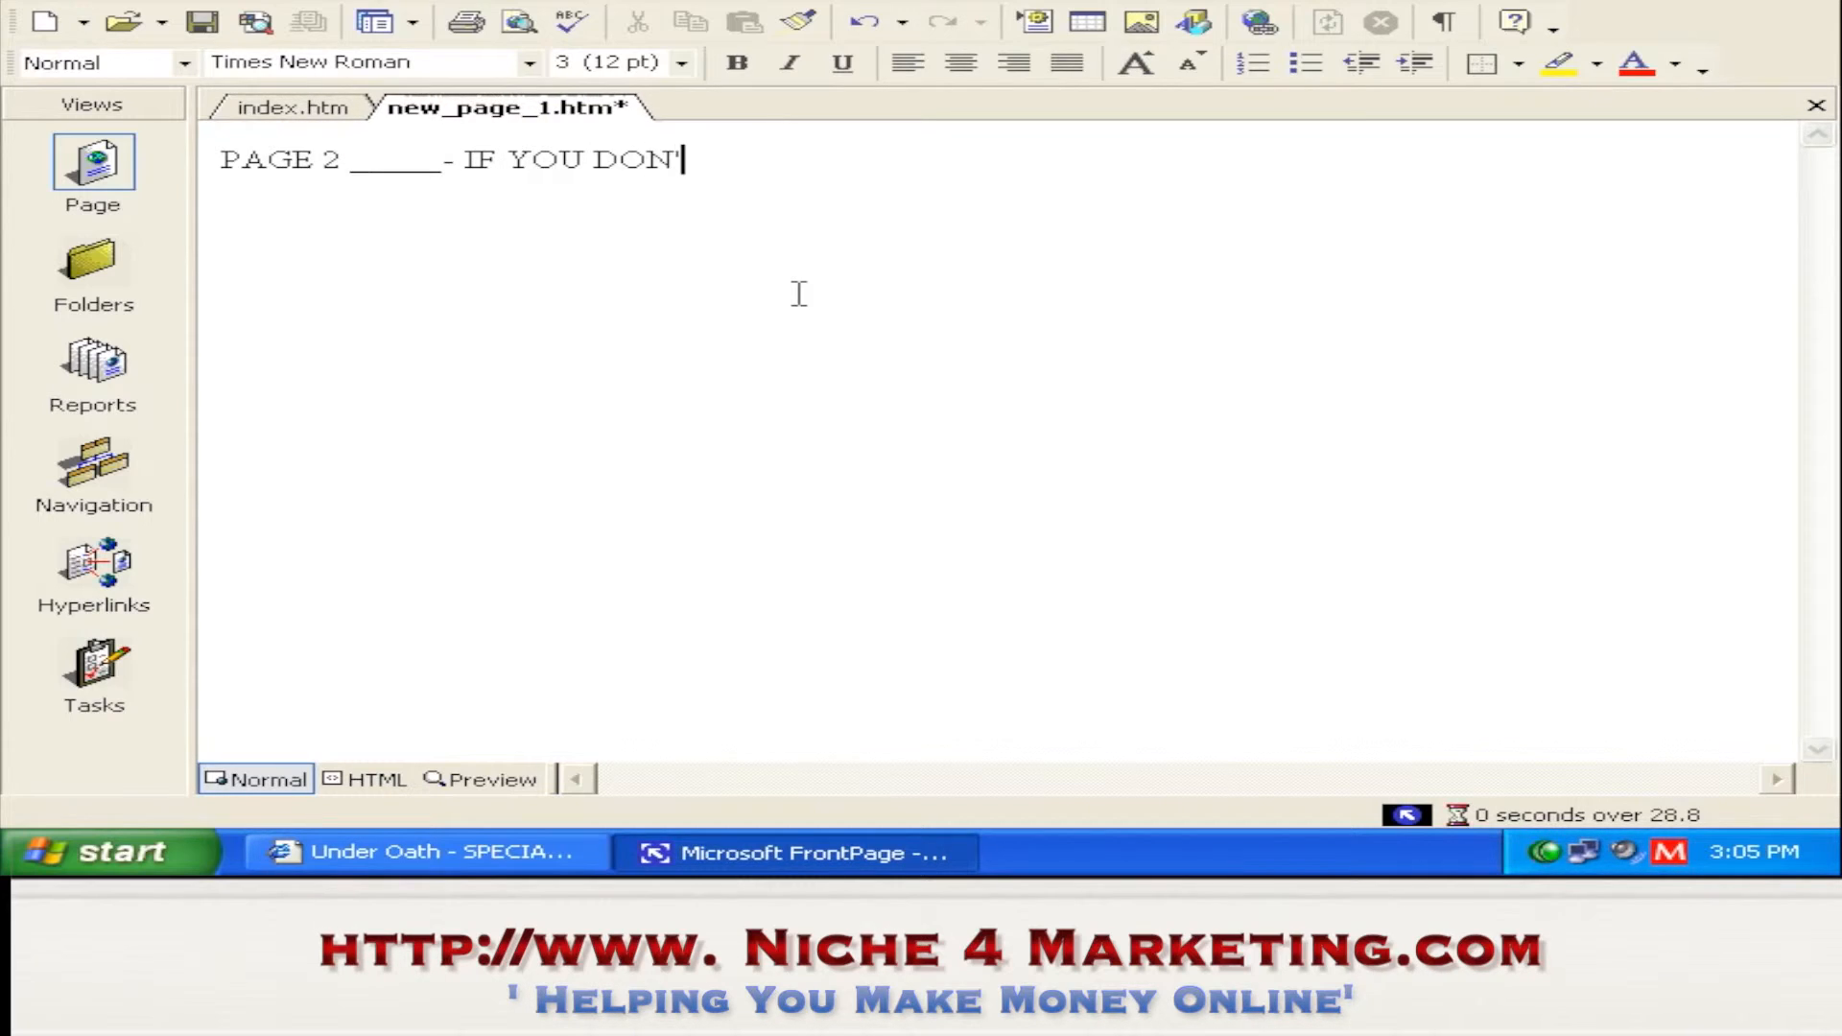
key(BackSpace)
text(T ORDER_________)
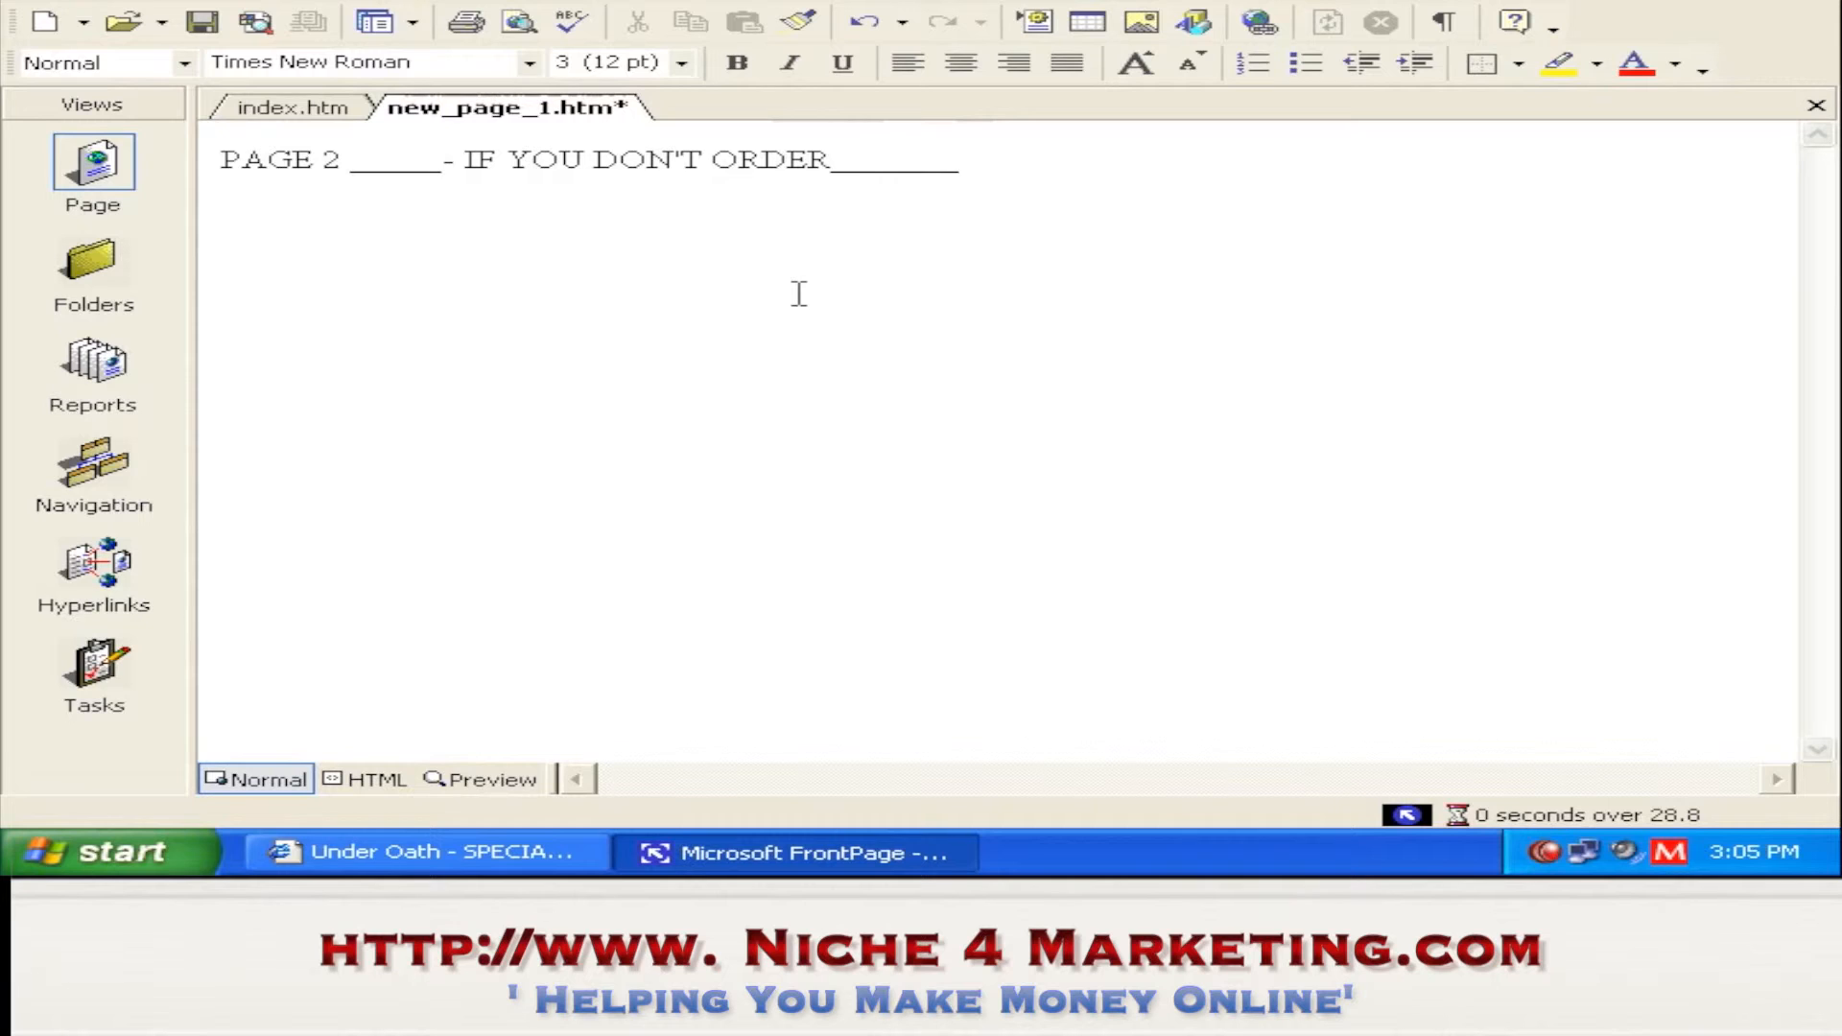
- Save the new page as "page_2" of type Web Pages in the "website" folder
click(91, 5)
click(175, 135)
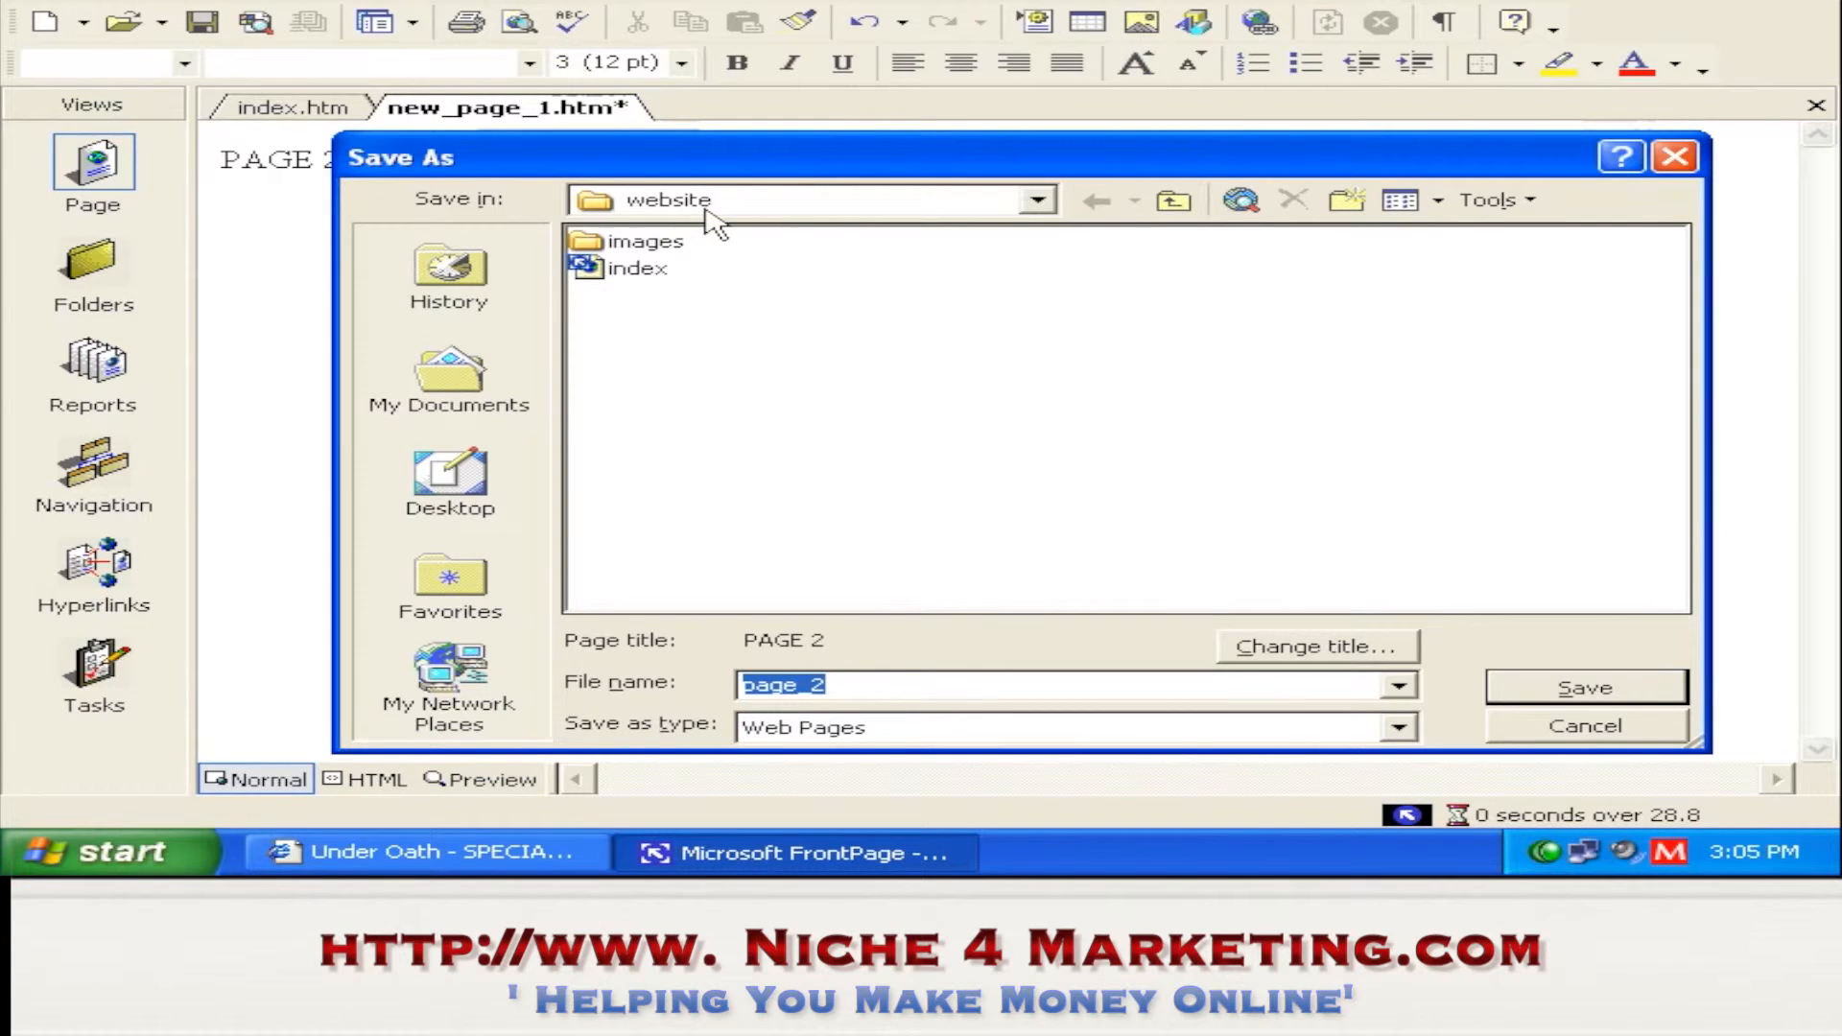
click(1573, 693)
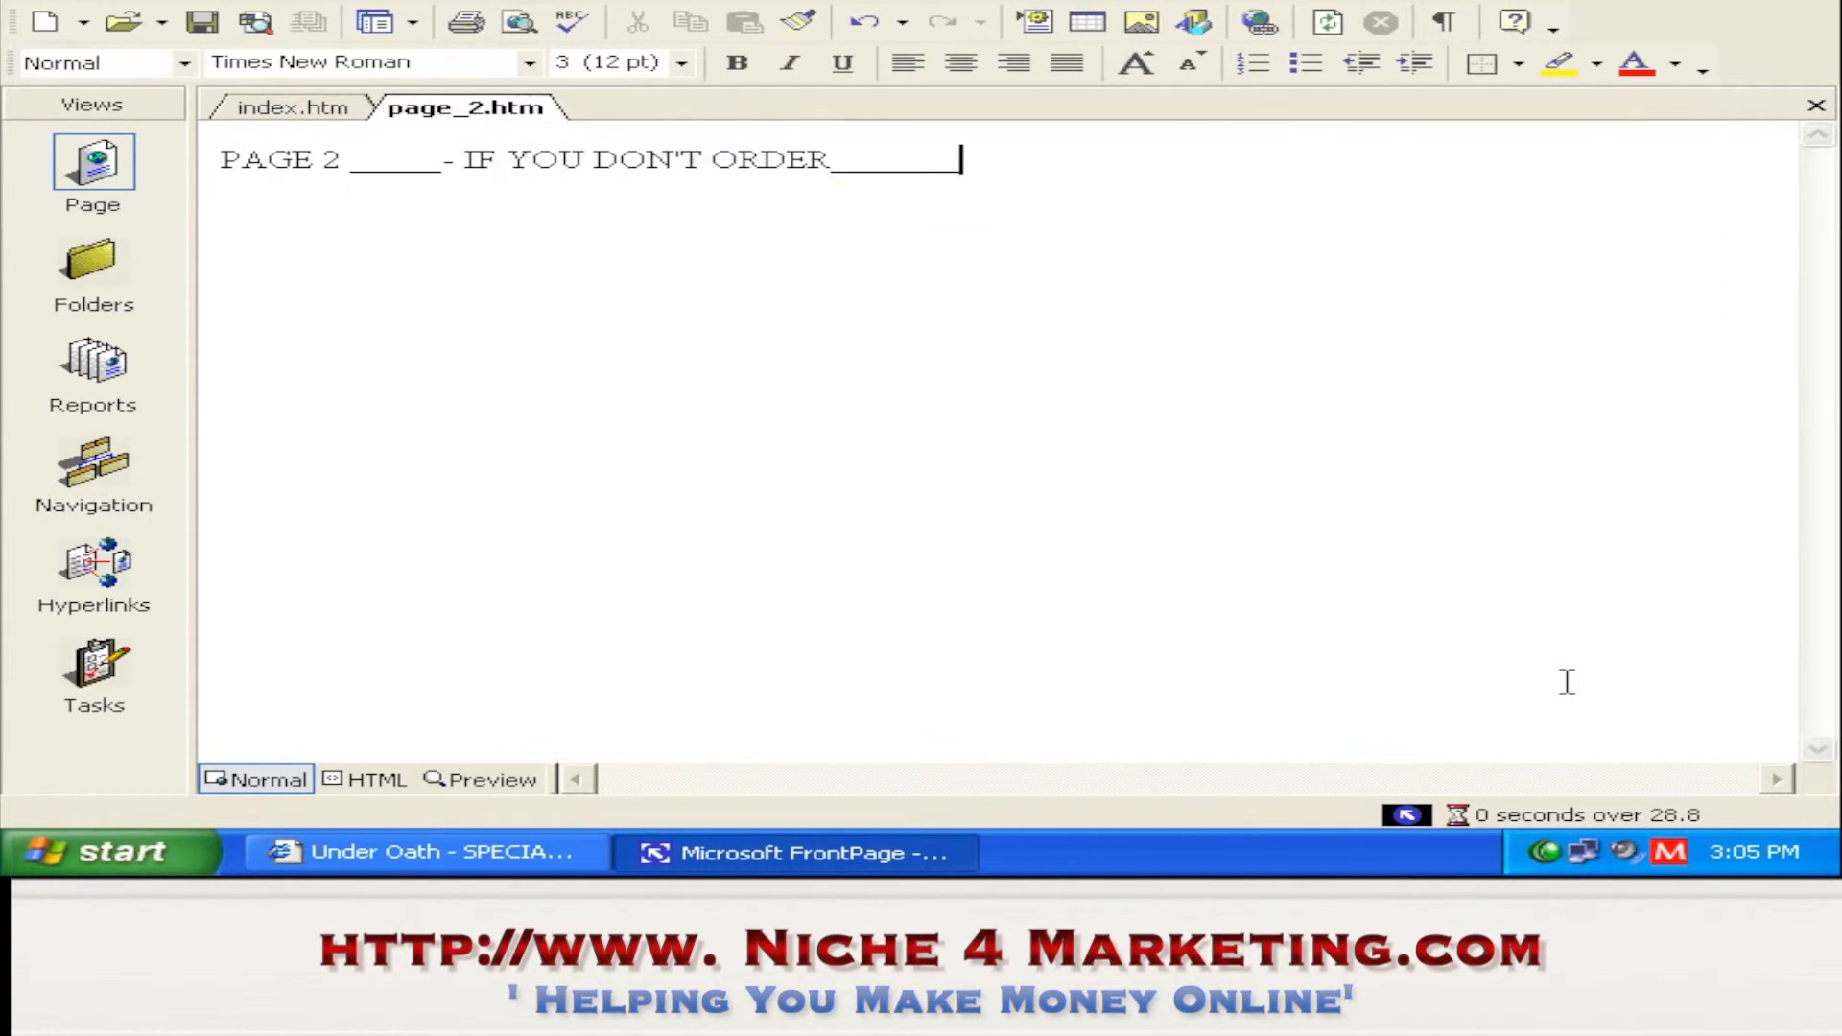
- Bring up the index page, check the "Click here if you have decided not to order." link on the example site's sales letter, and return to FrontPage
click(340, 111)
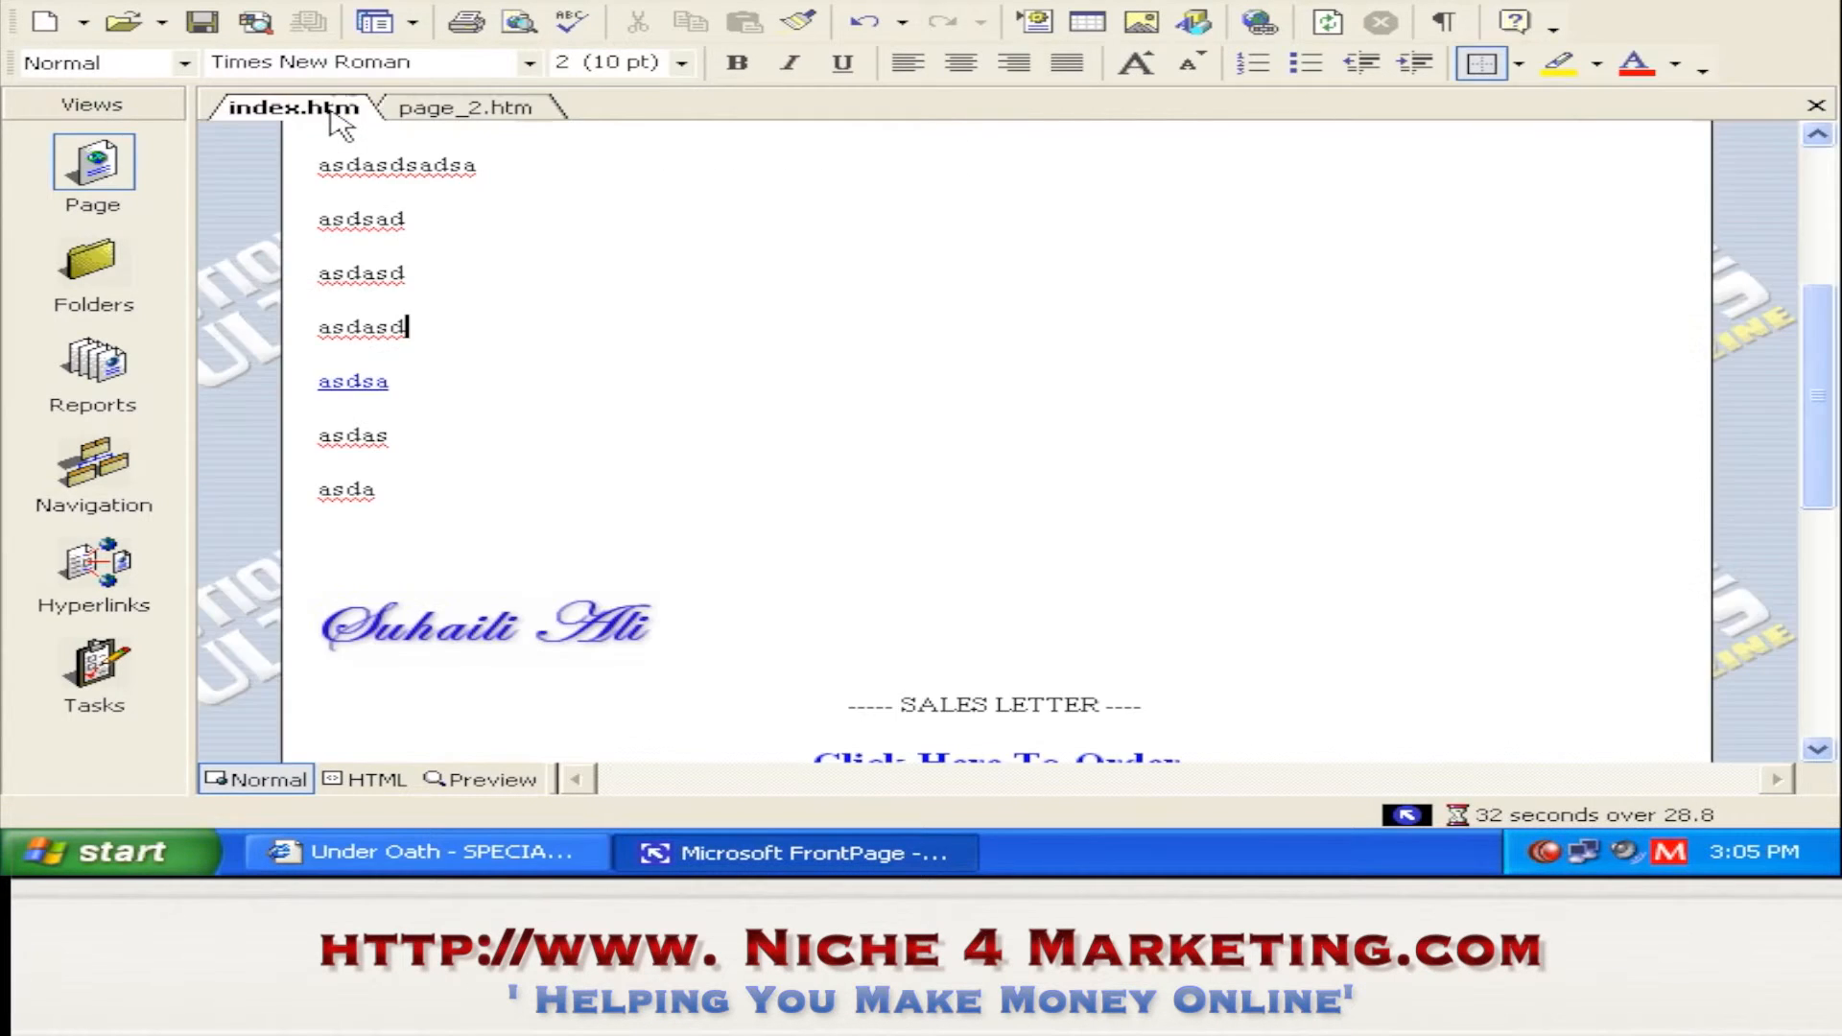
click(576, 840)
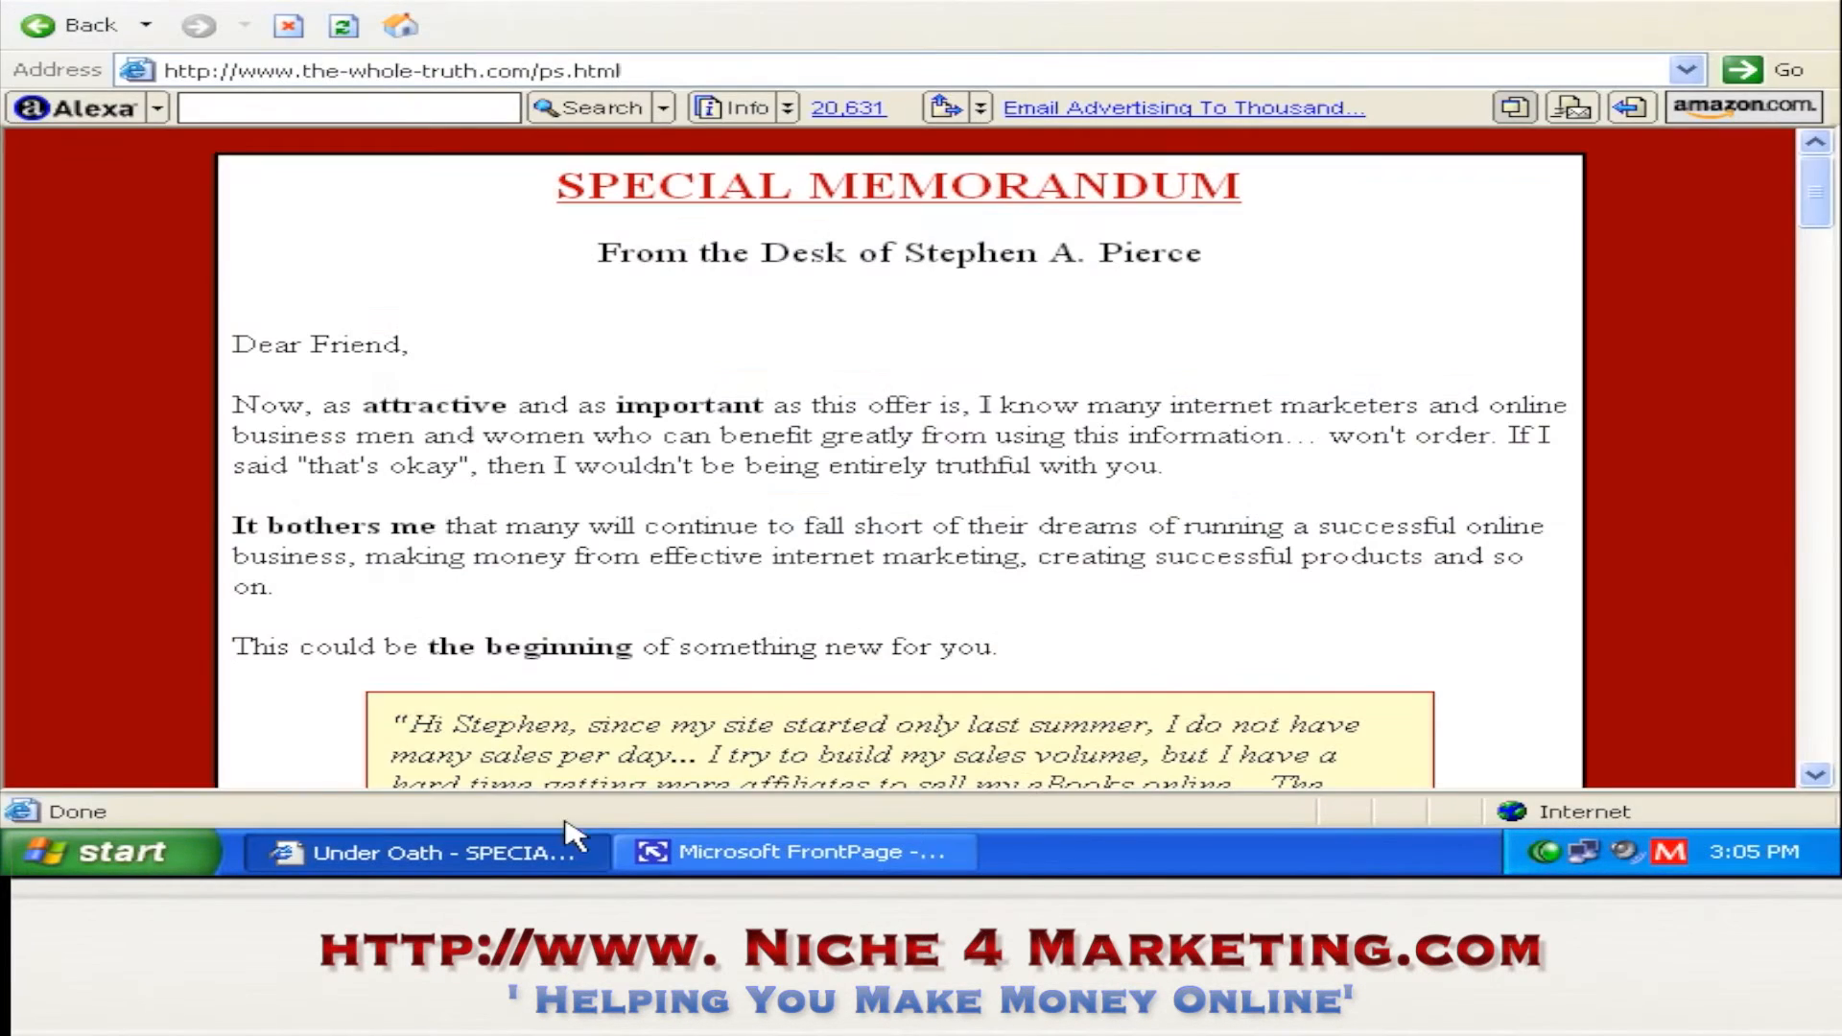
click(58, 25)
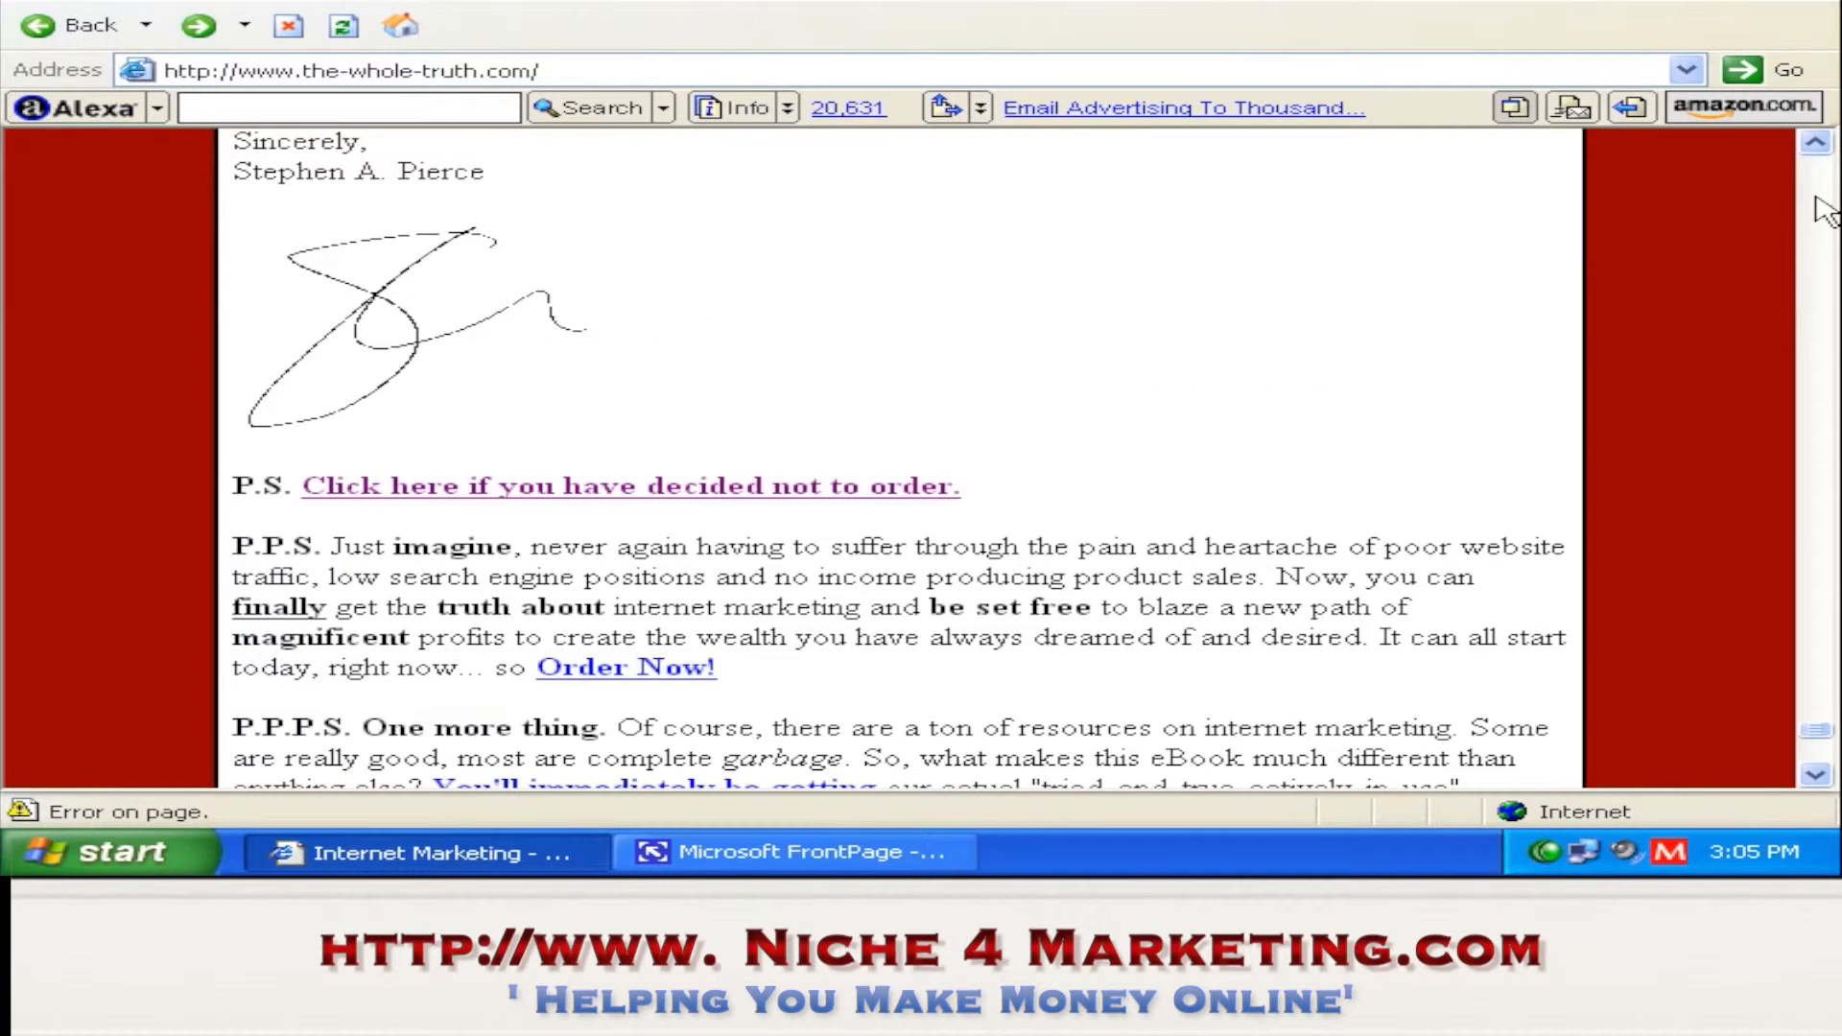
click(796, 851)
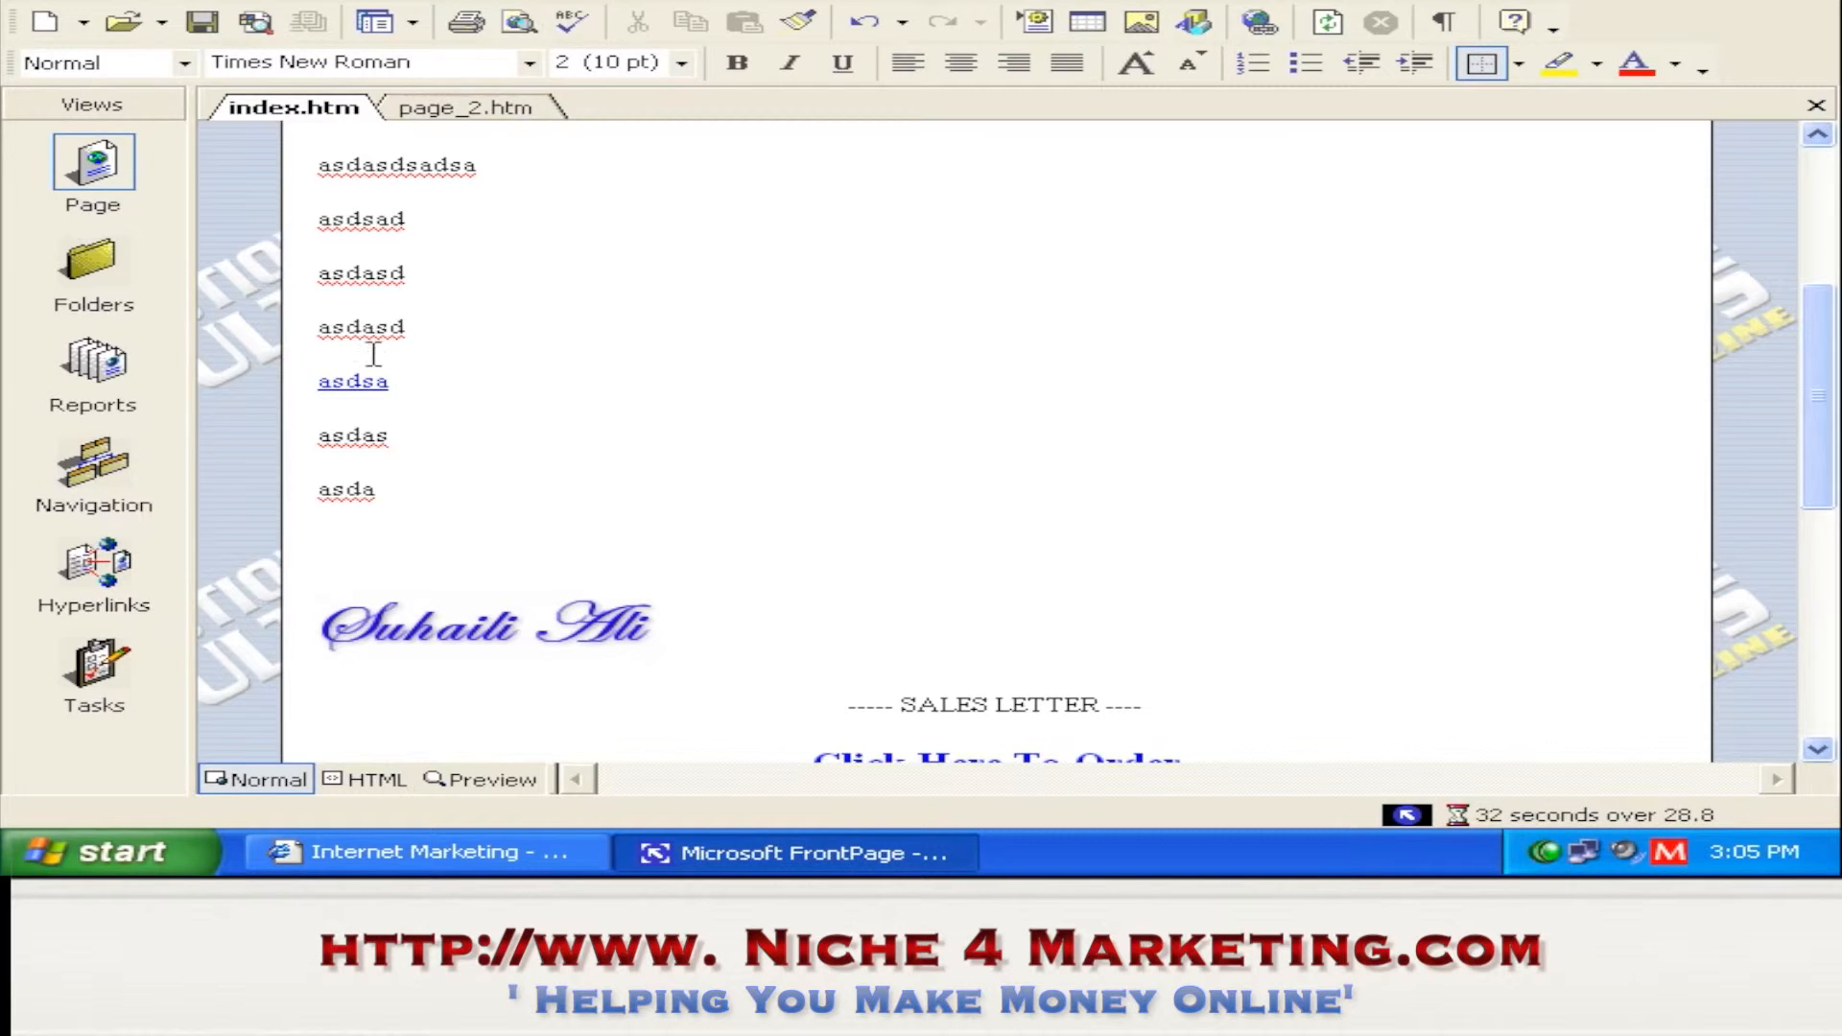
- Enter the text "Click Here If you are not ordering" on the empty line above the signature image
click(403, 543)
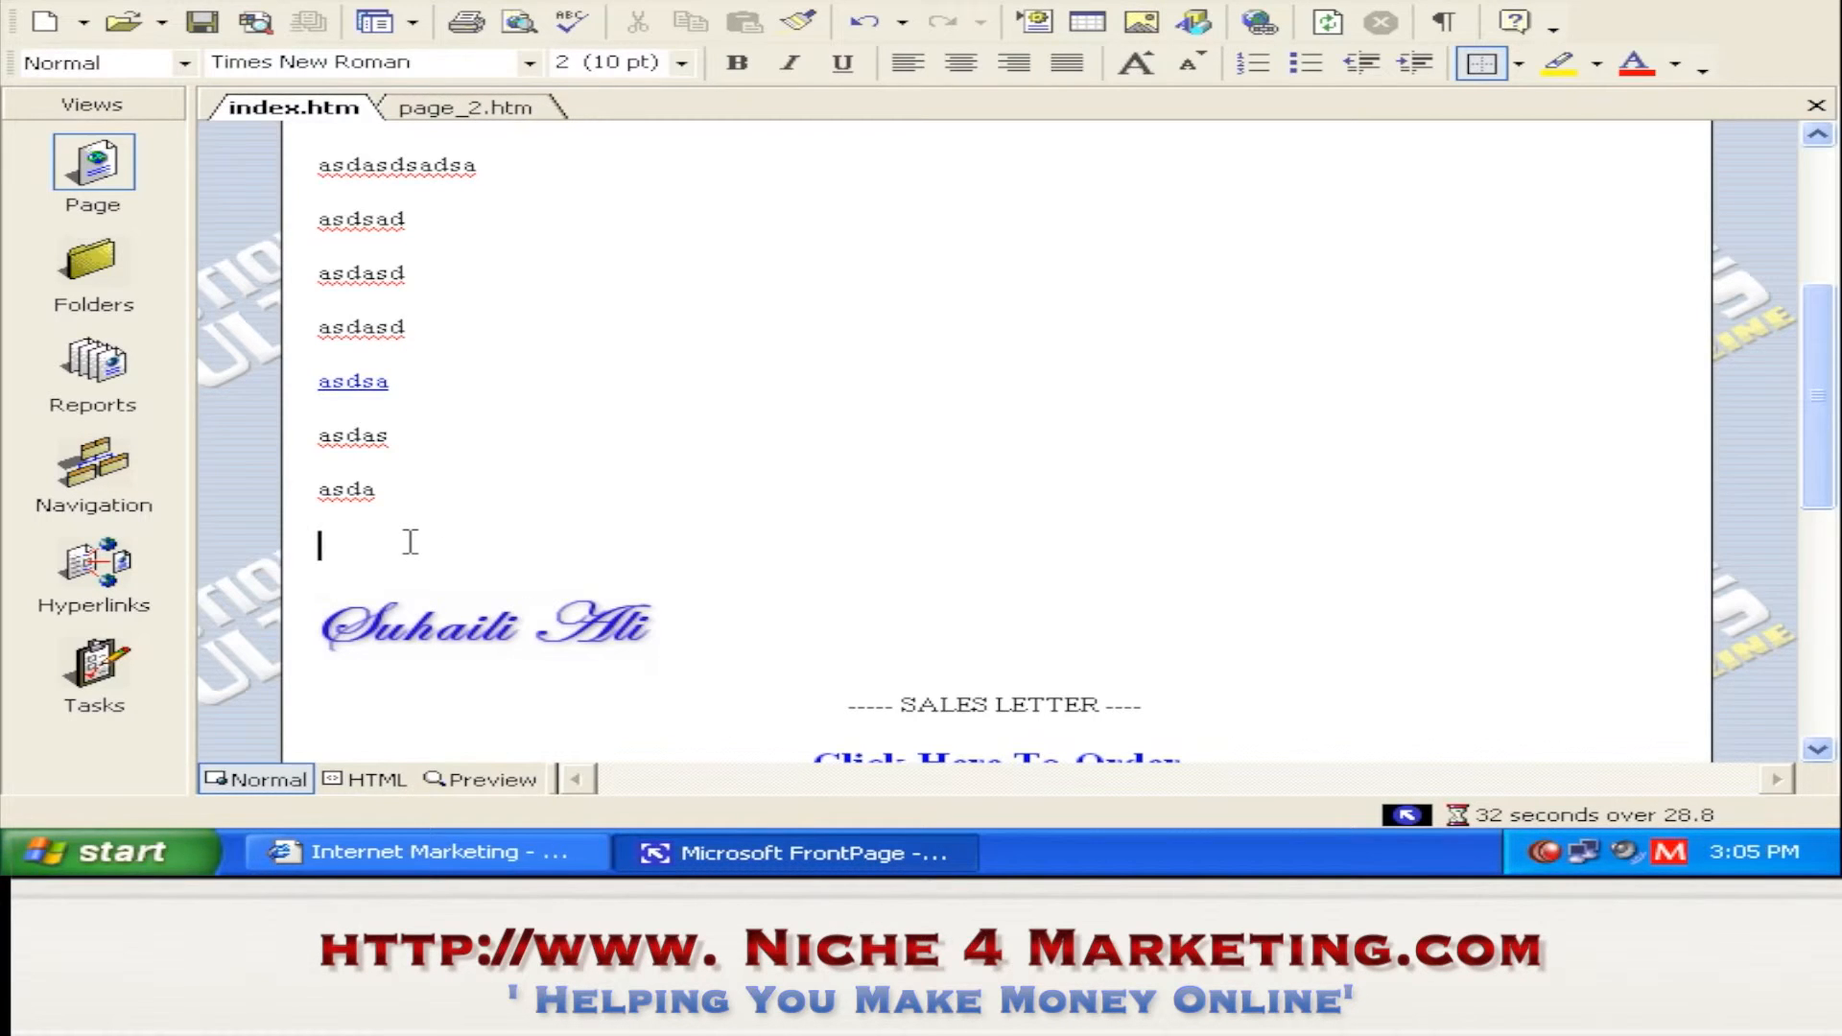
text(Click H)
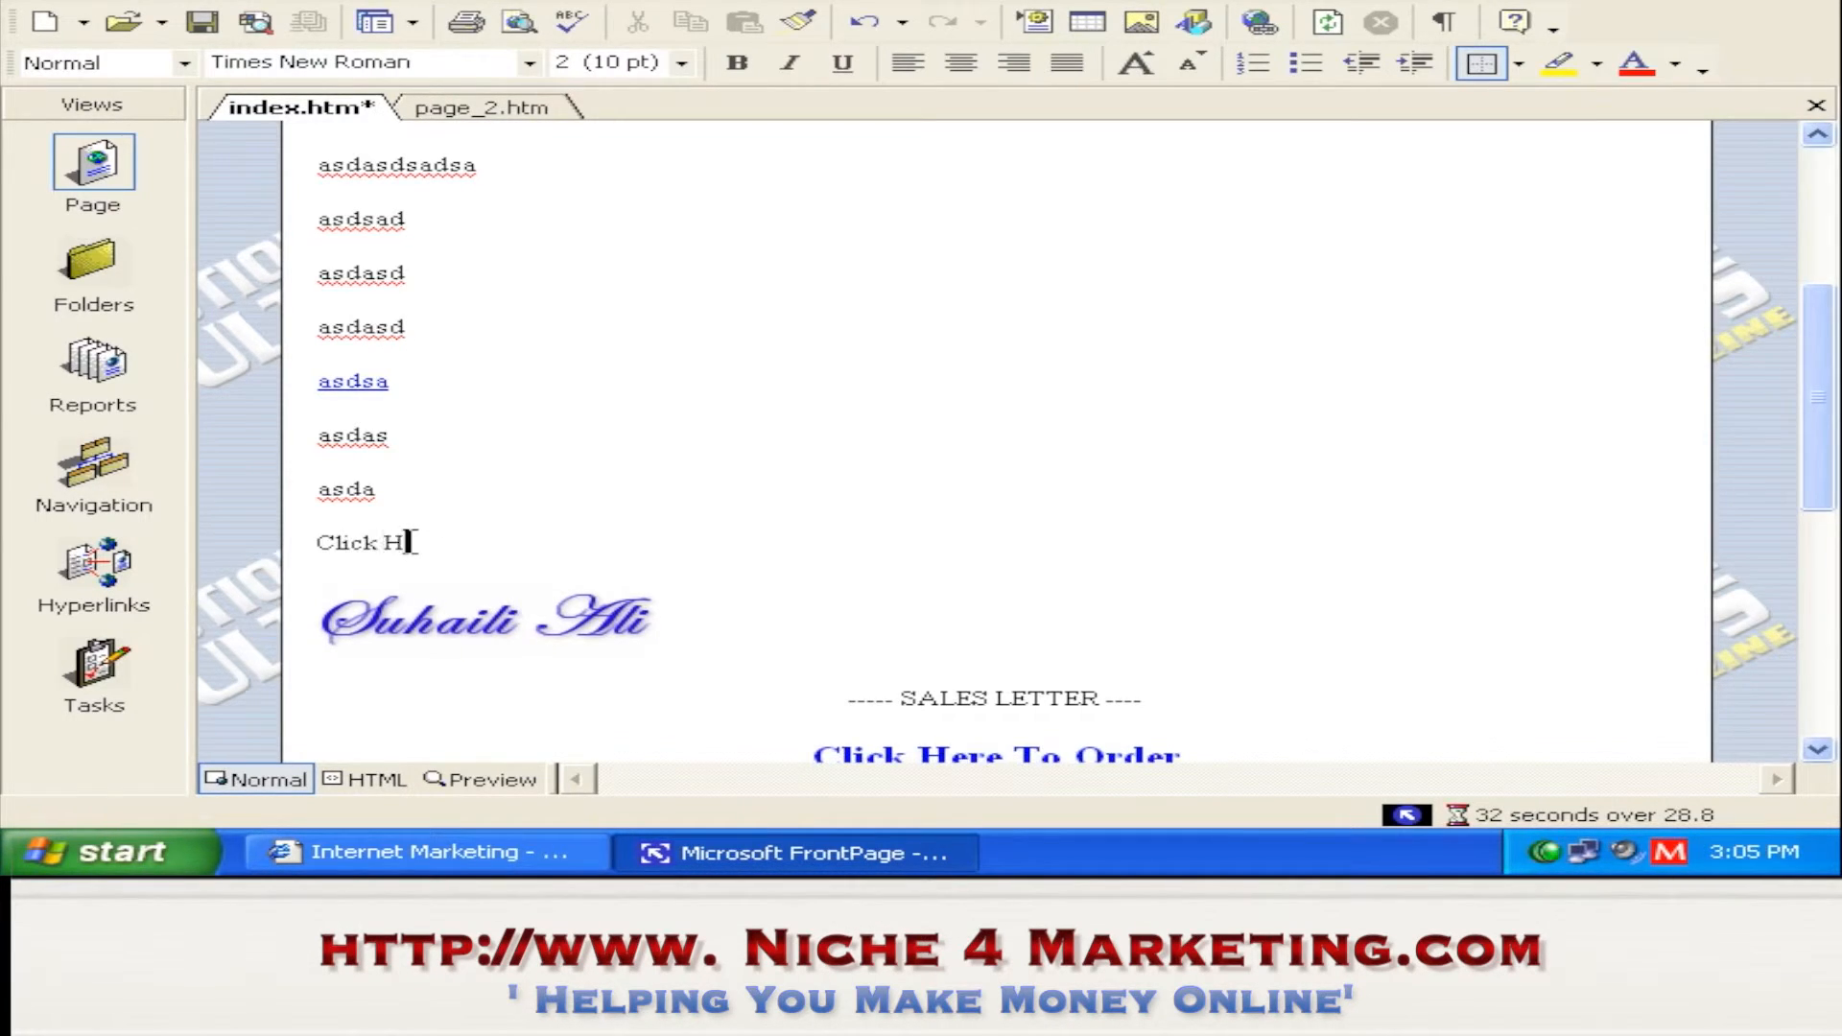
text(ere If you are not ordering)
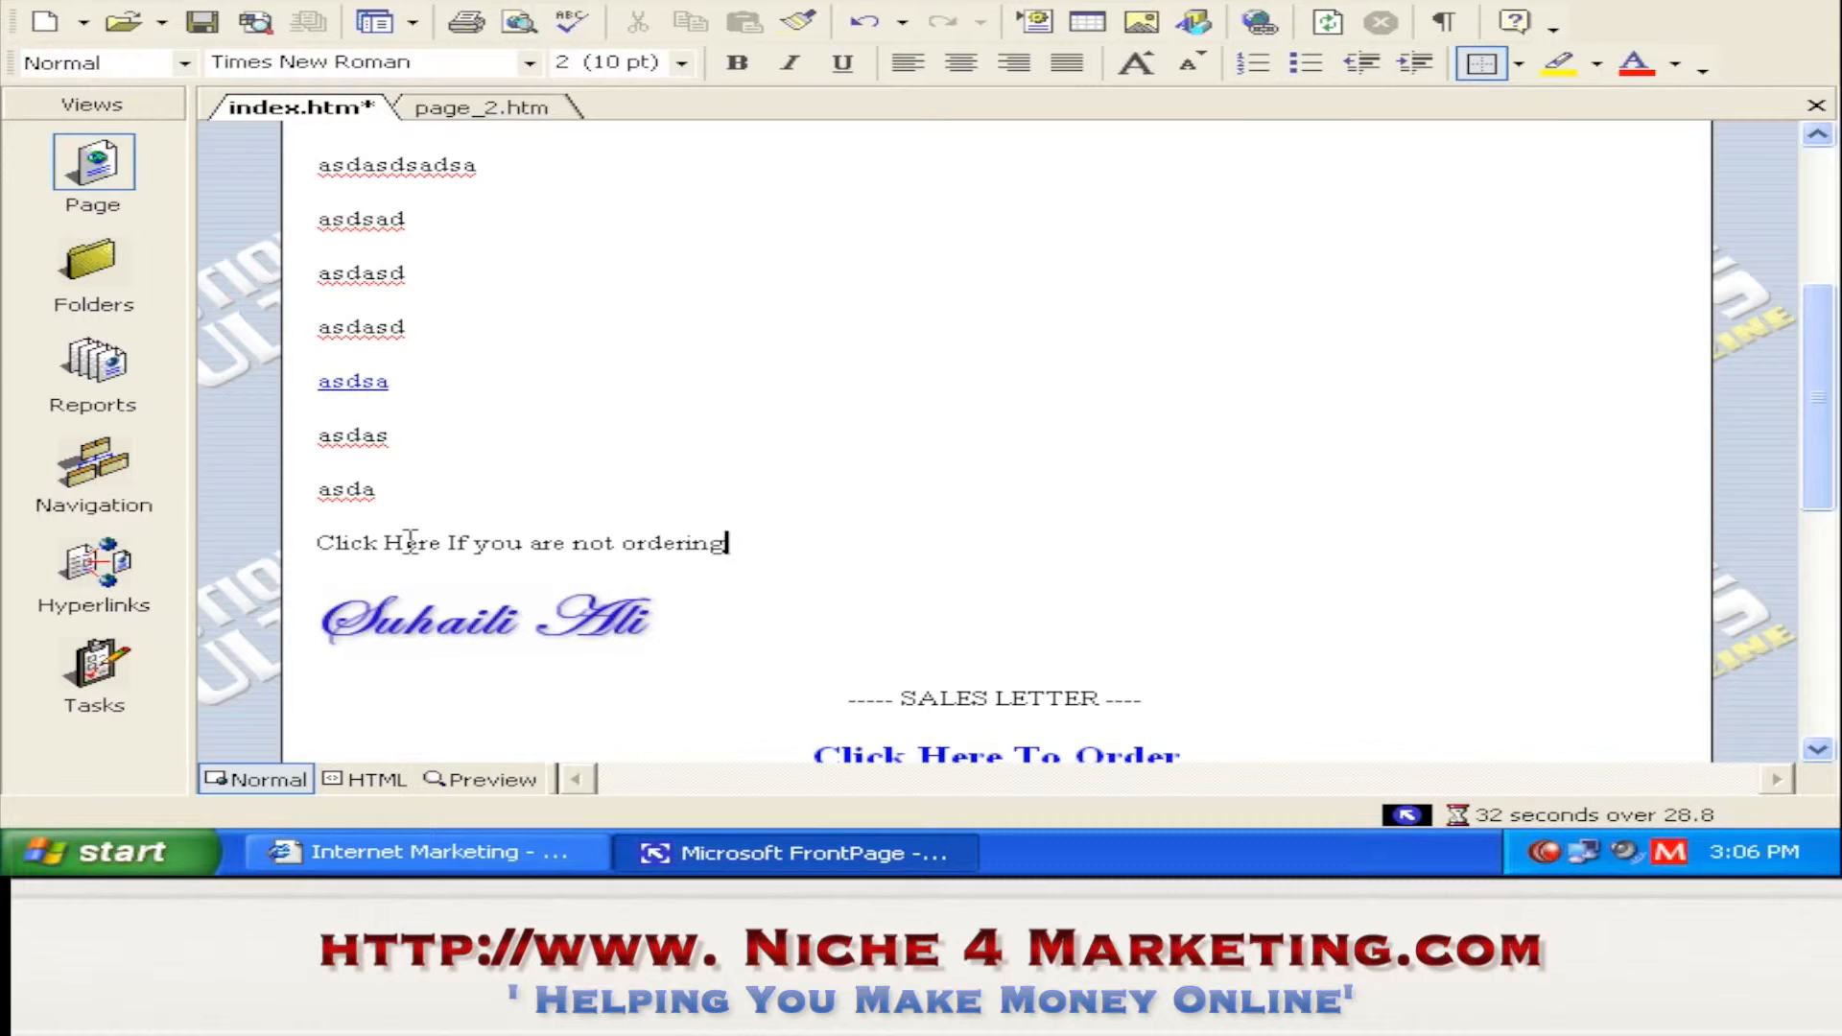
- Hyperlink the whole "Click Here If you are not ordering" line to page_2.htm in the website folder and save the index page
click(300, 555)
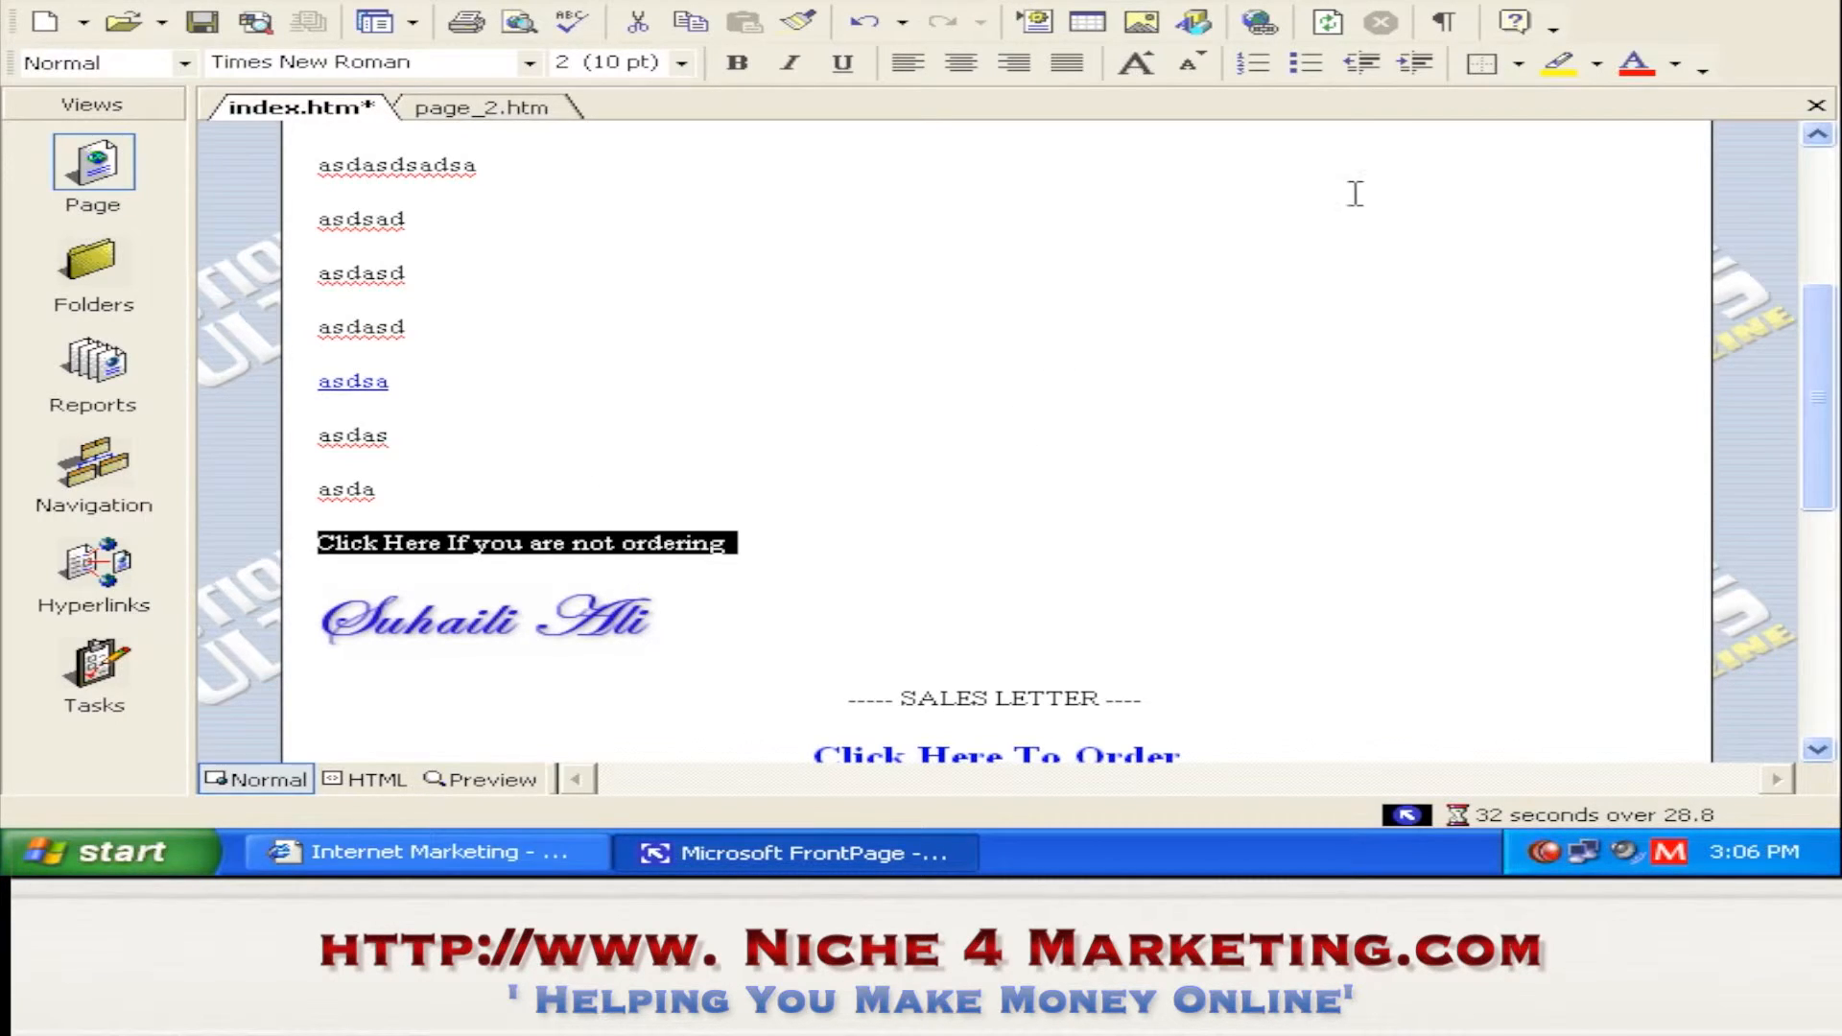
click(1260, 25)
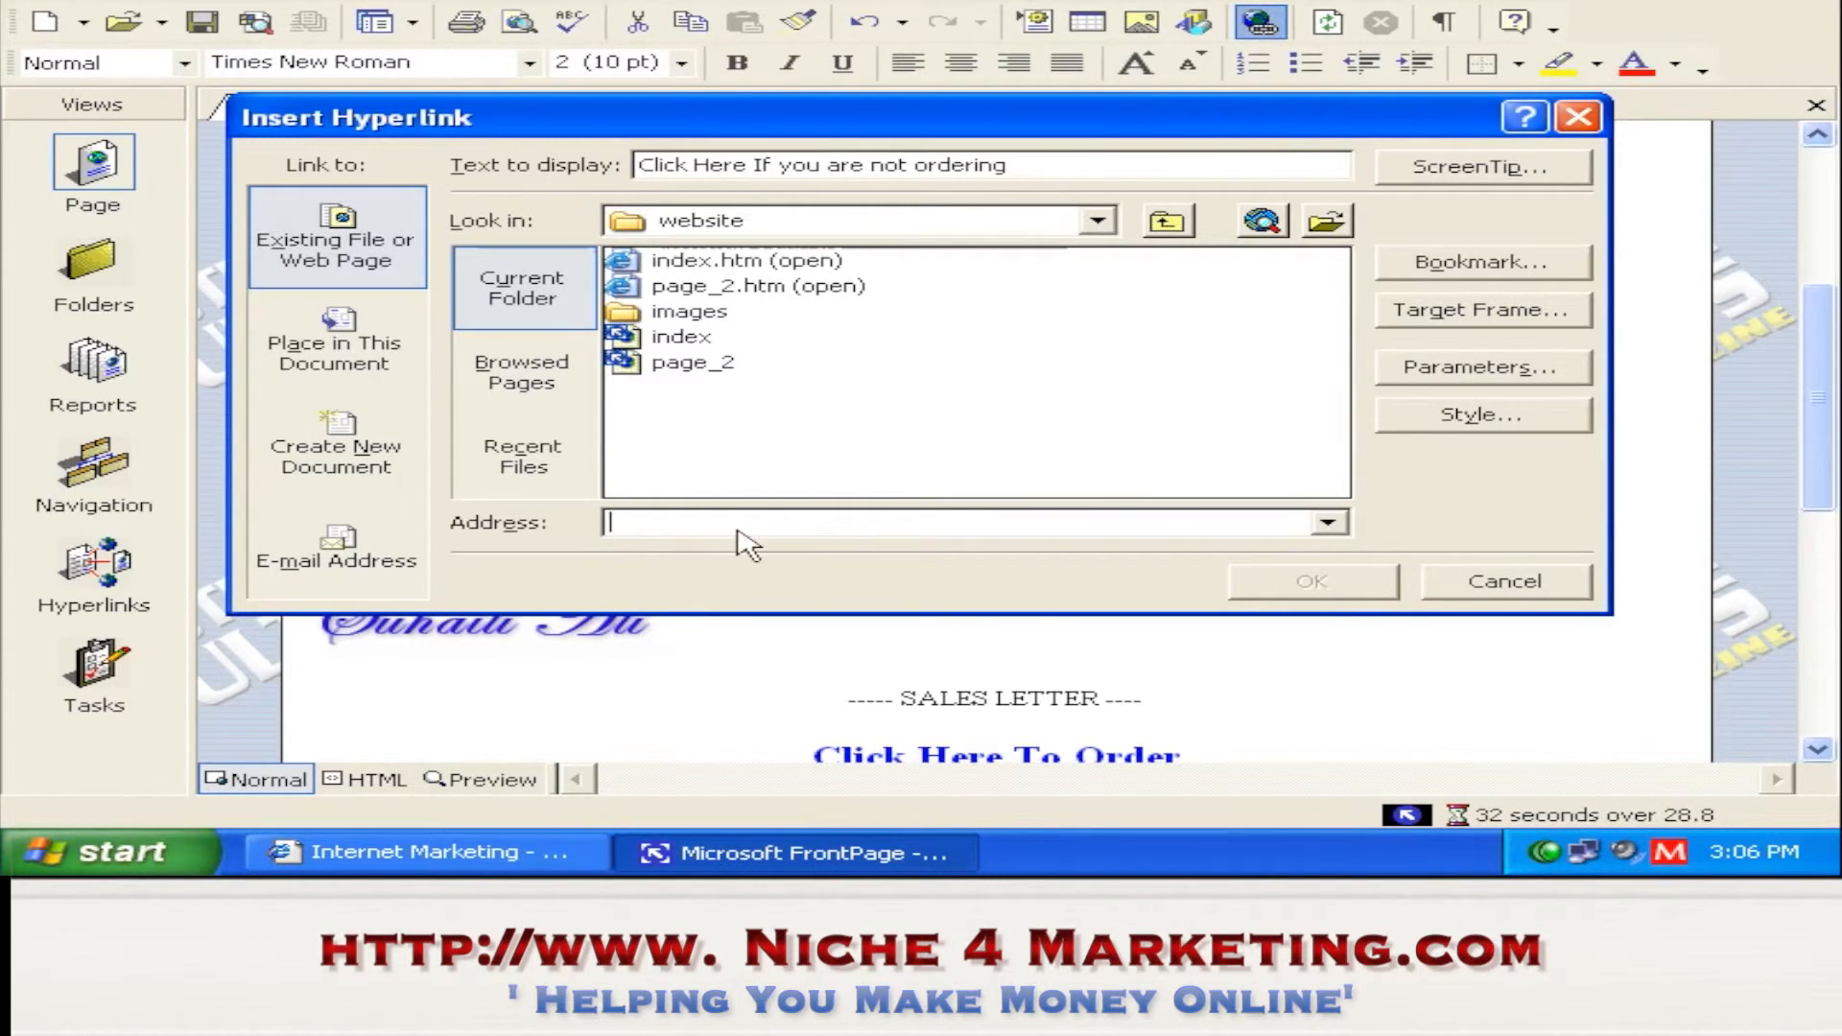
click(706, 365)
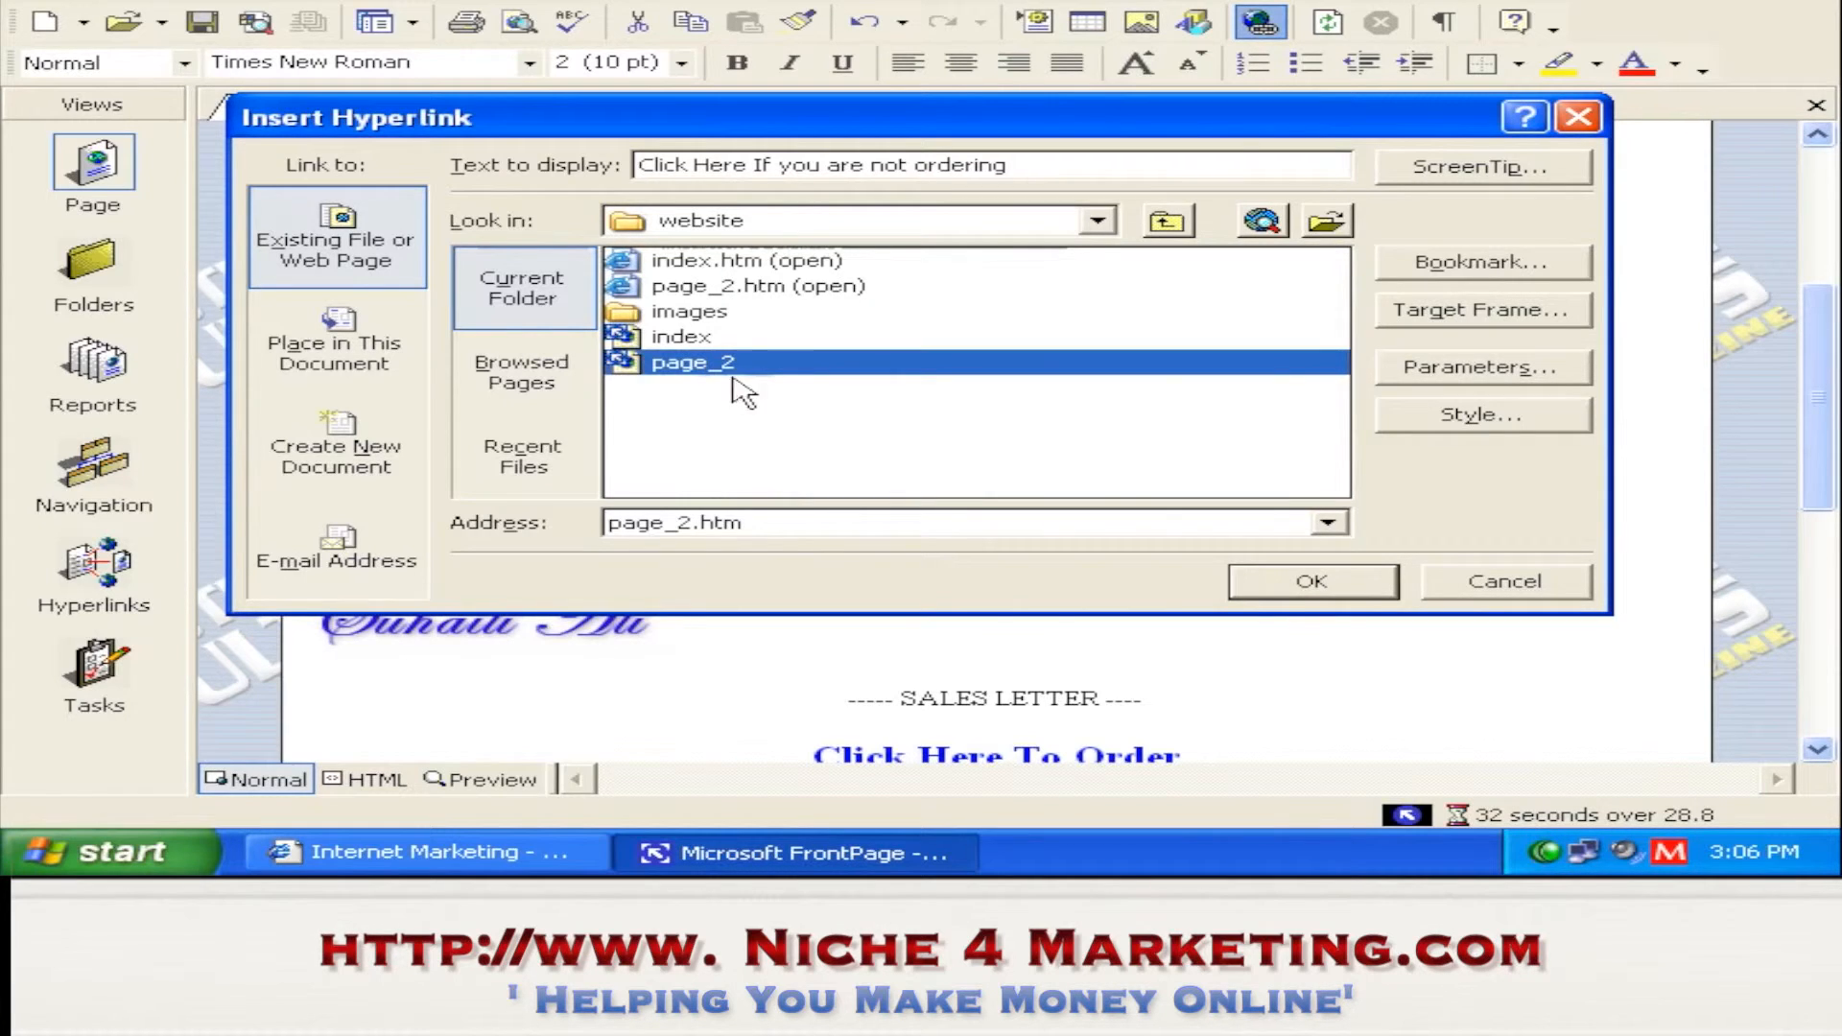
click(1273, 592)
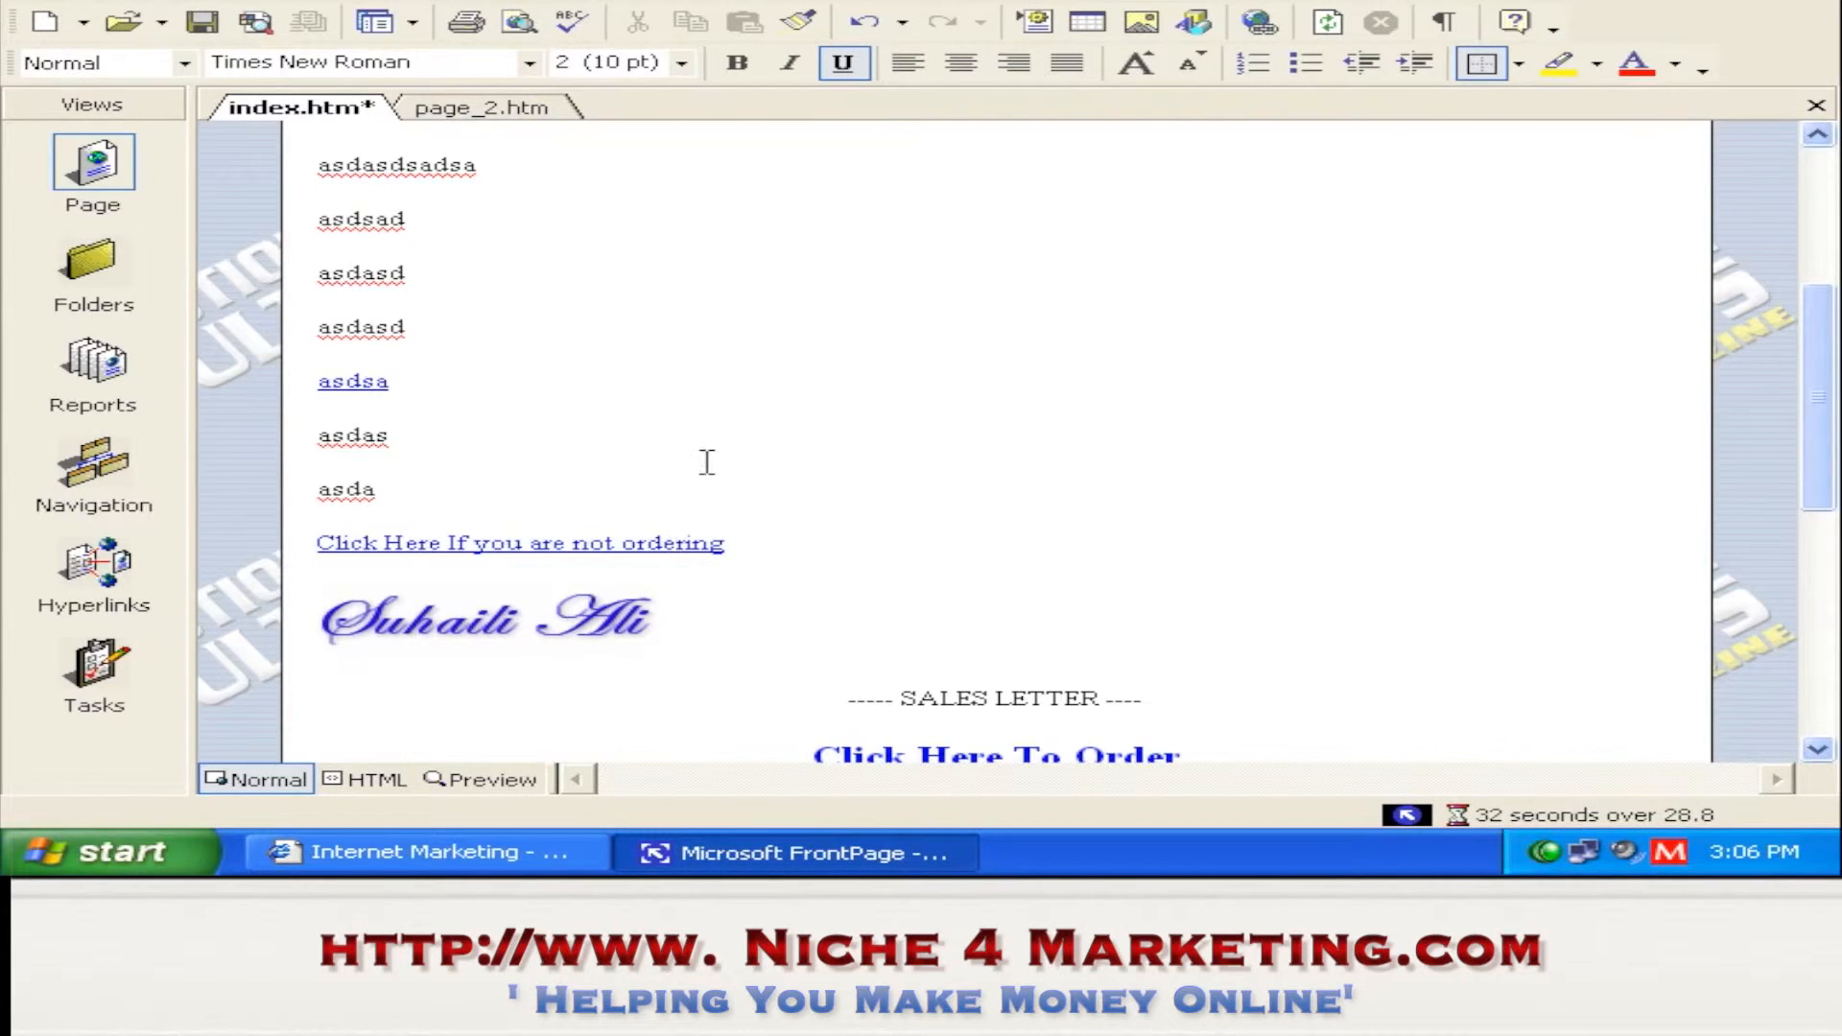
key(ctrl+s)
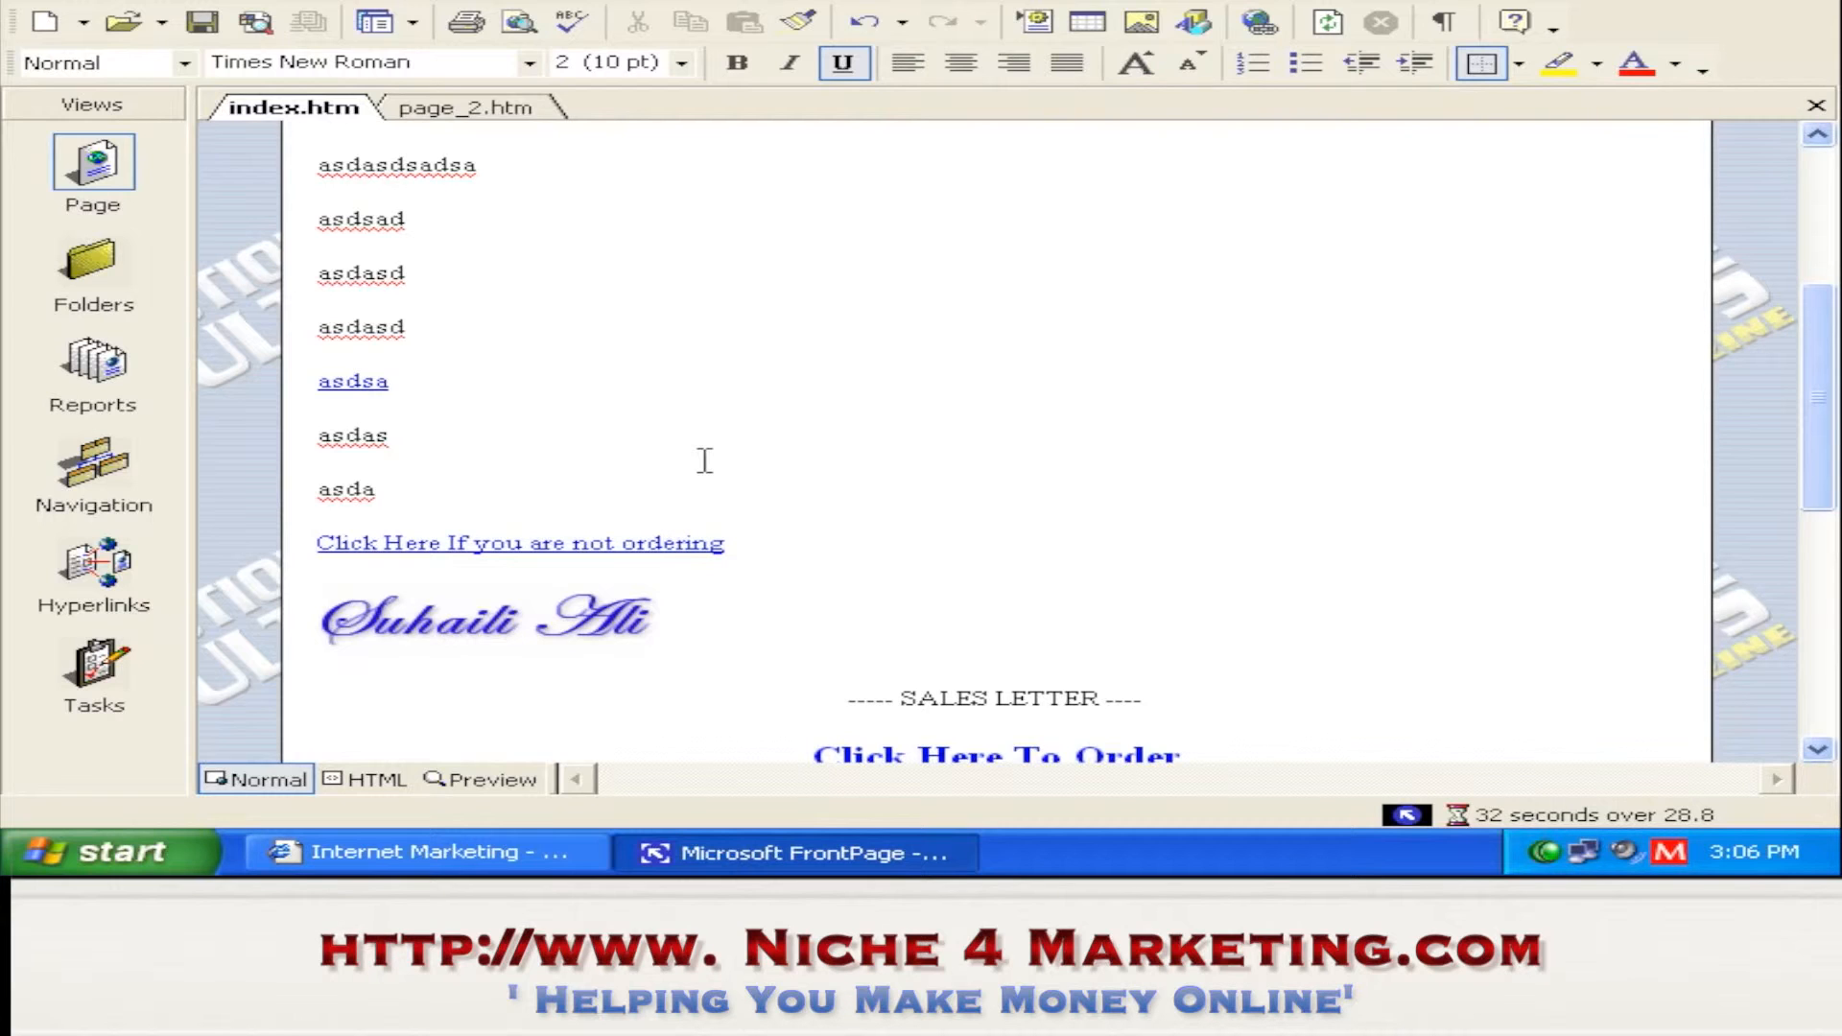
- Examine the company contact details and the disclaimer, privacy policy and terms links in the example site's footer, and return to the index page in FrontPage
key(alt+Tab)
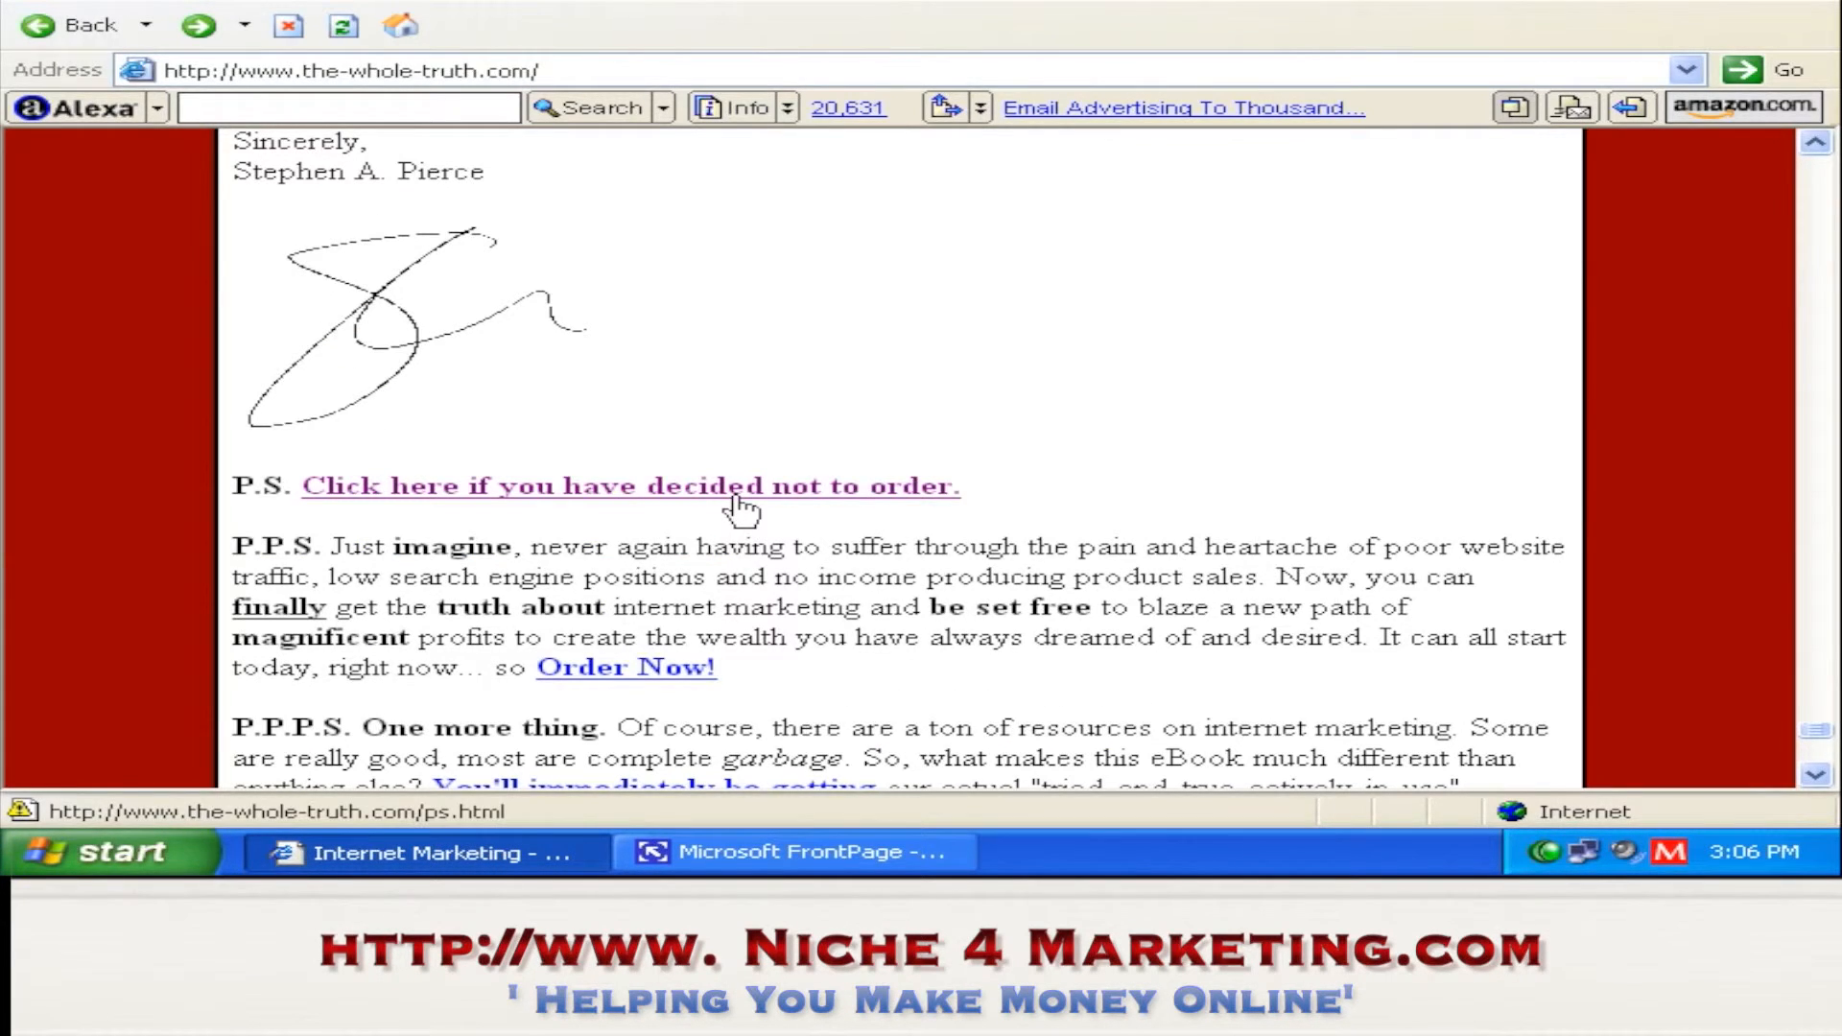
scroll(1826, 753, down, 5)
scroll(1825, 753, down, 9)
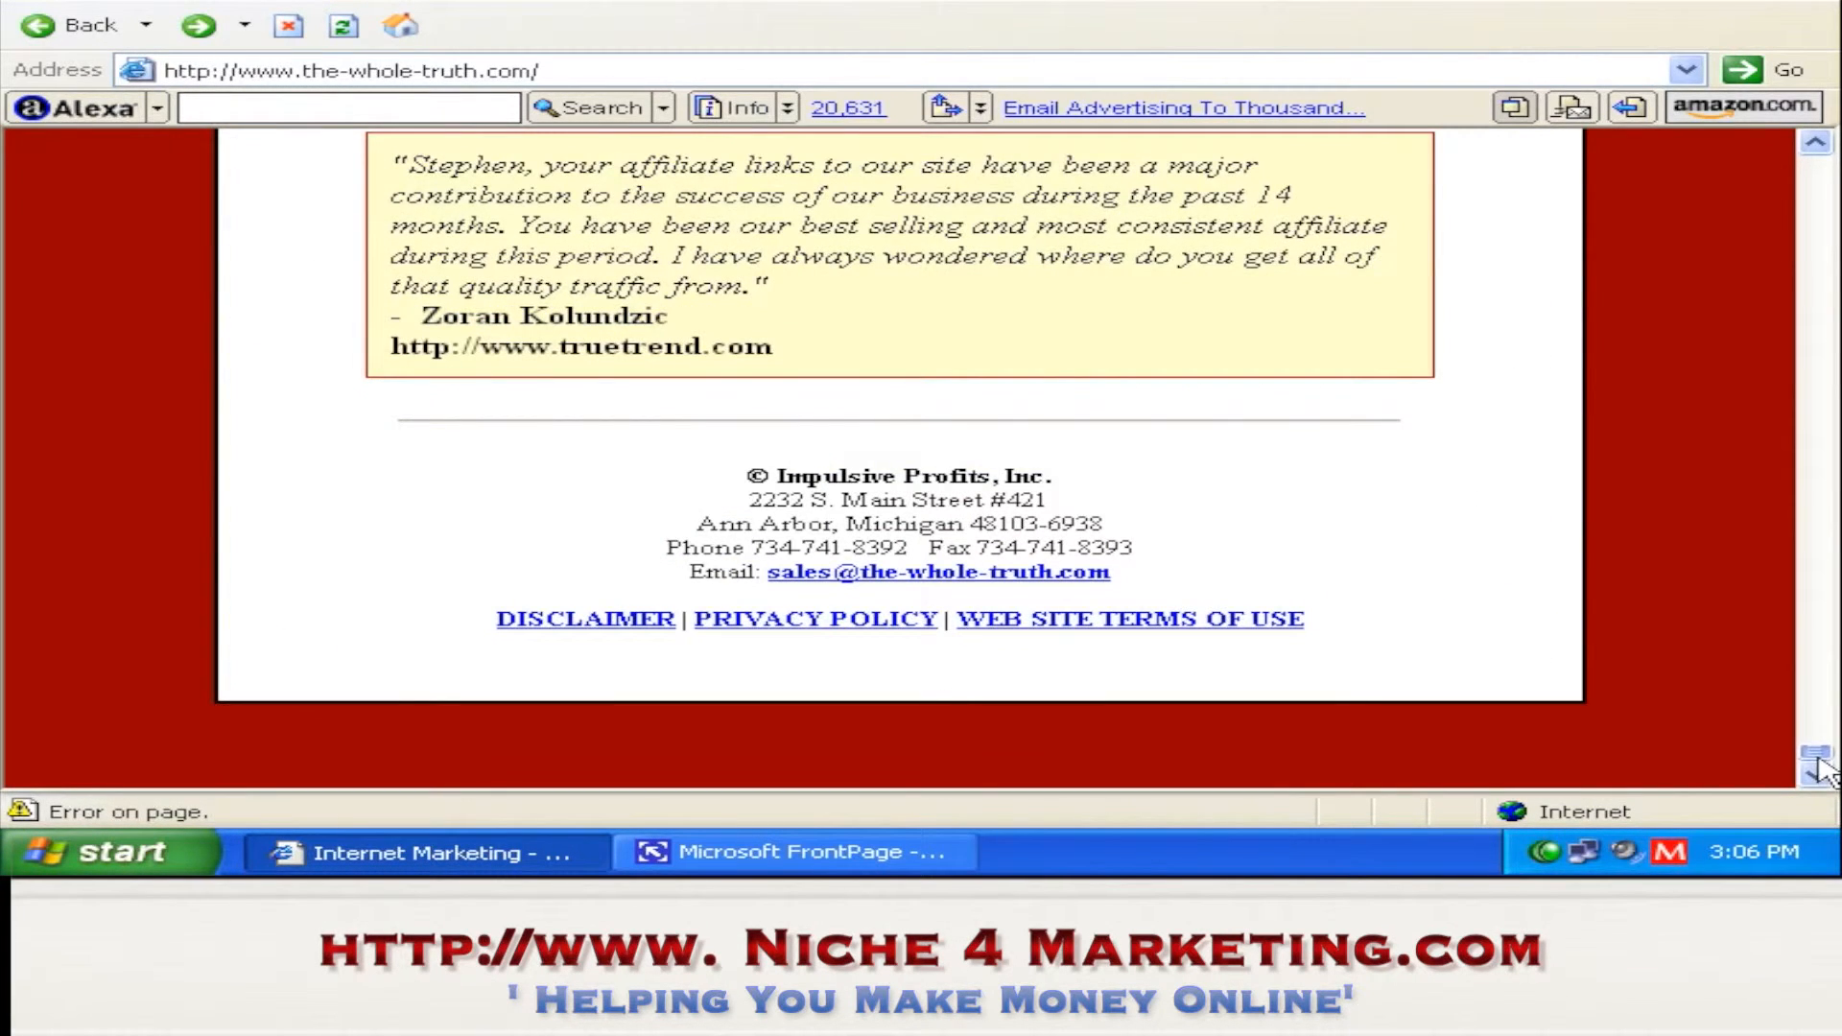
mouse_move(750, 477)
mouse_down()
mouse_move(1059, 497)
mouse_move(1176, 556)
mouse_move(754, 474)
mouse_up()
click(1178, 587)
click(544, 553)
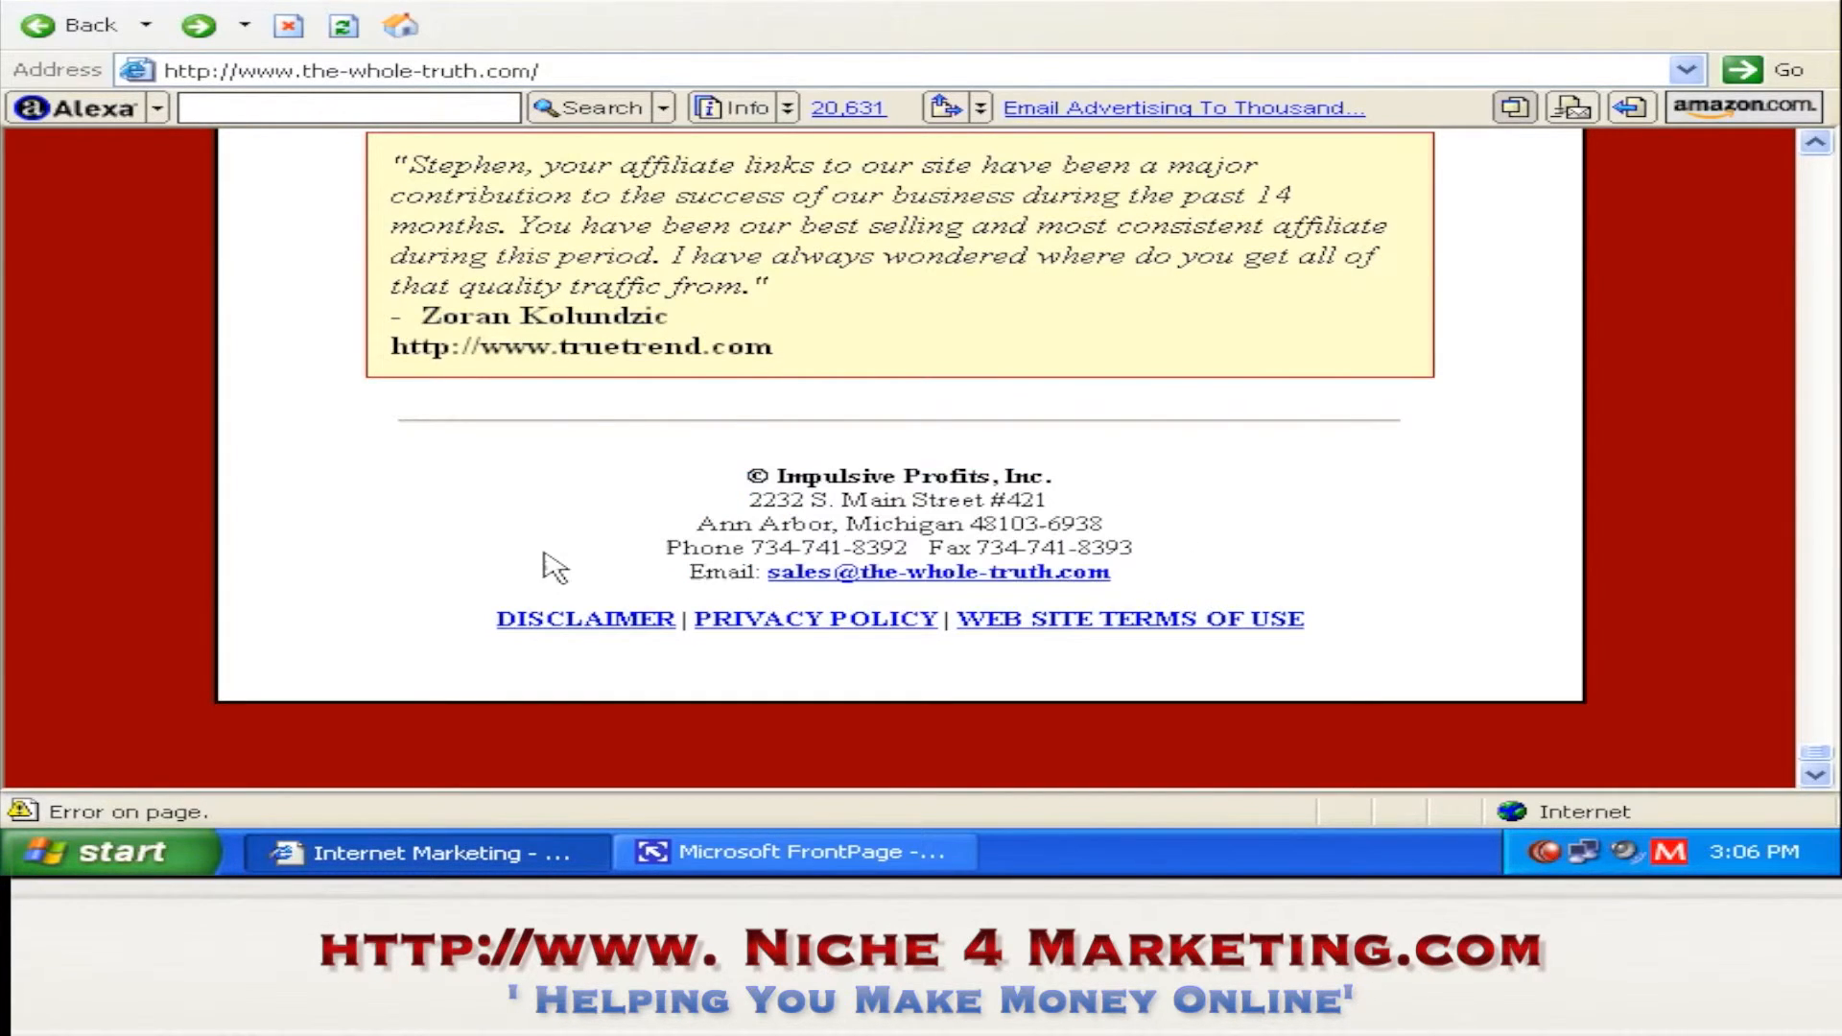
drag(412, 617, 1336, 637)
click(1362, 576)
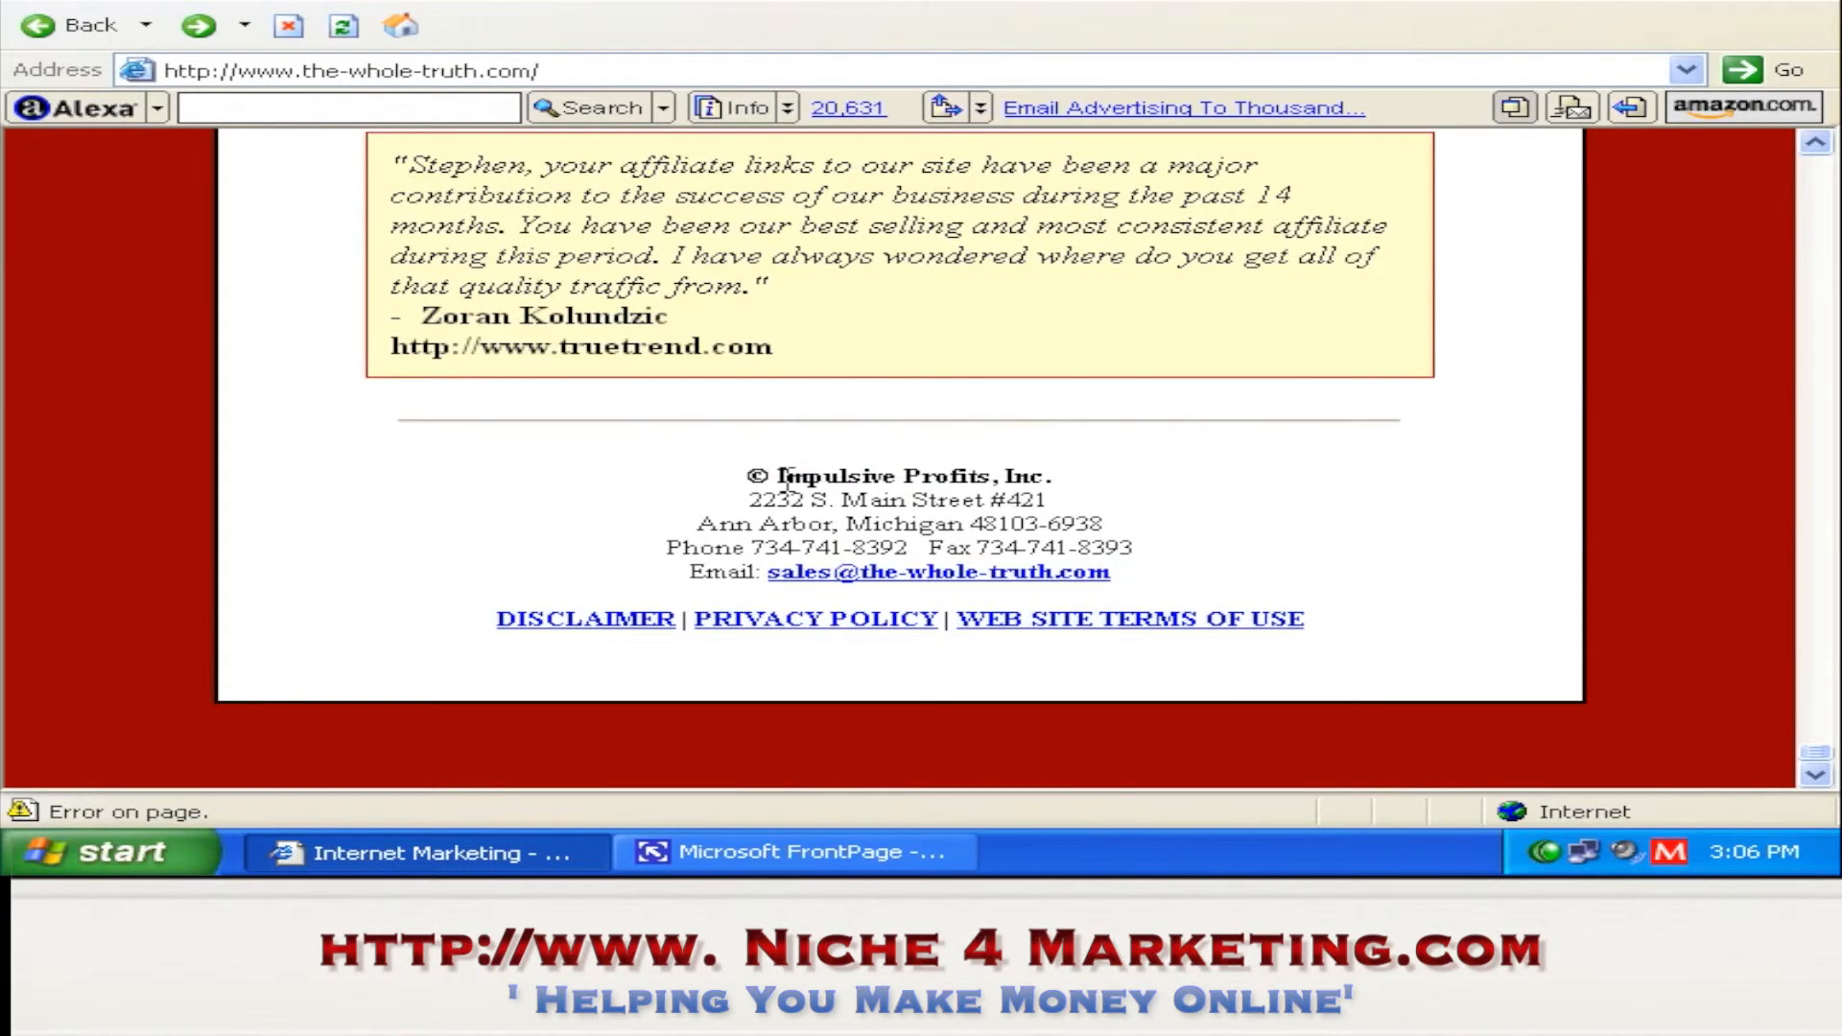
click(791, 852)
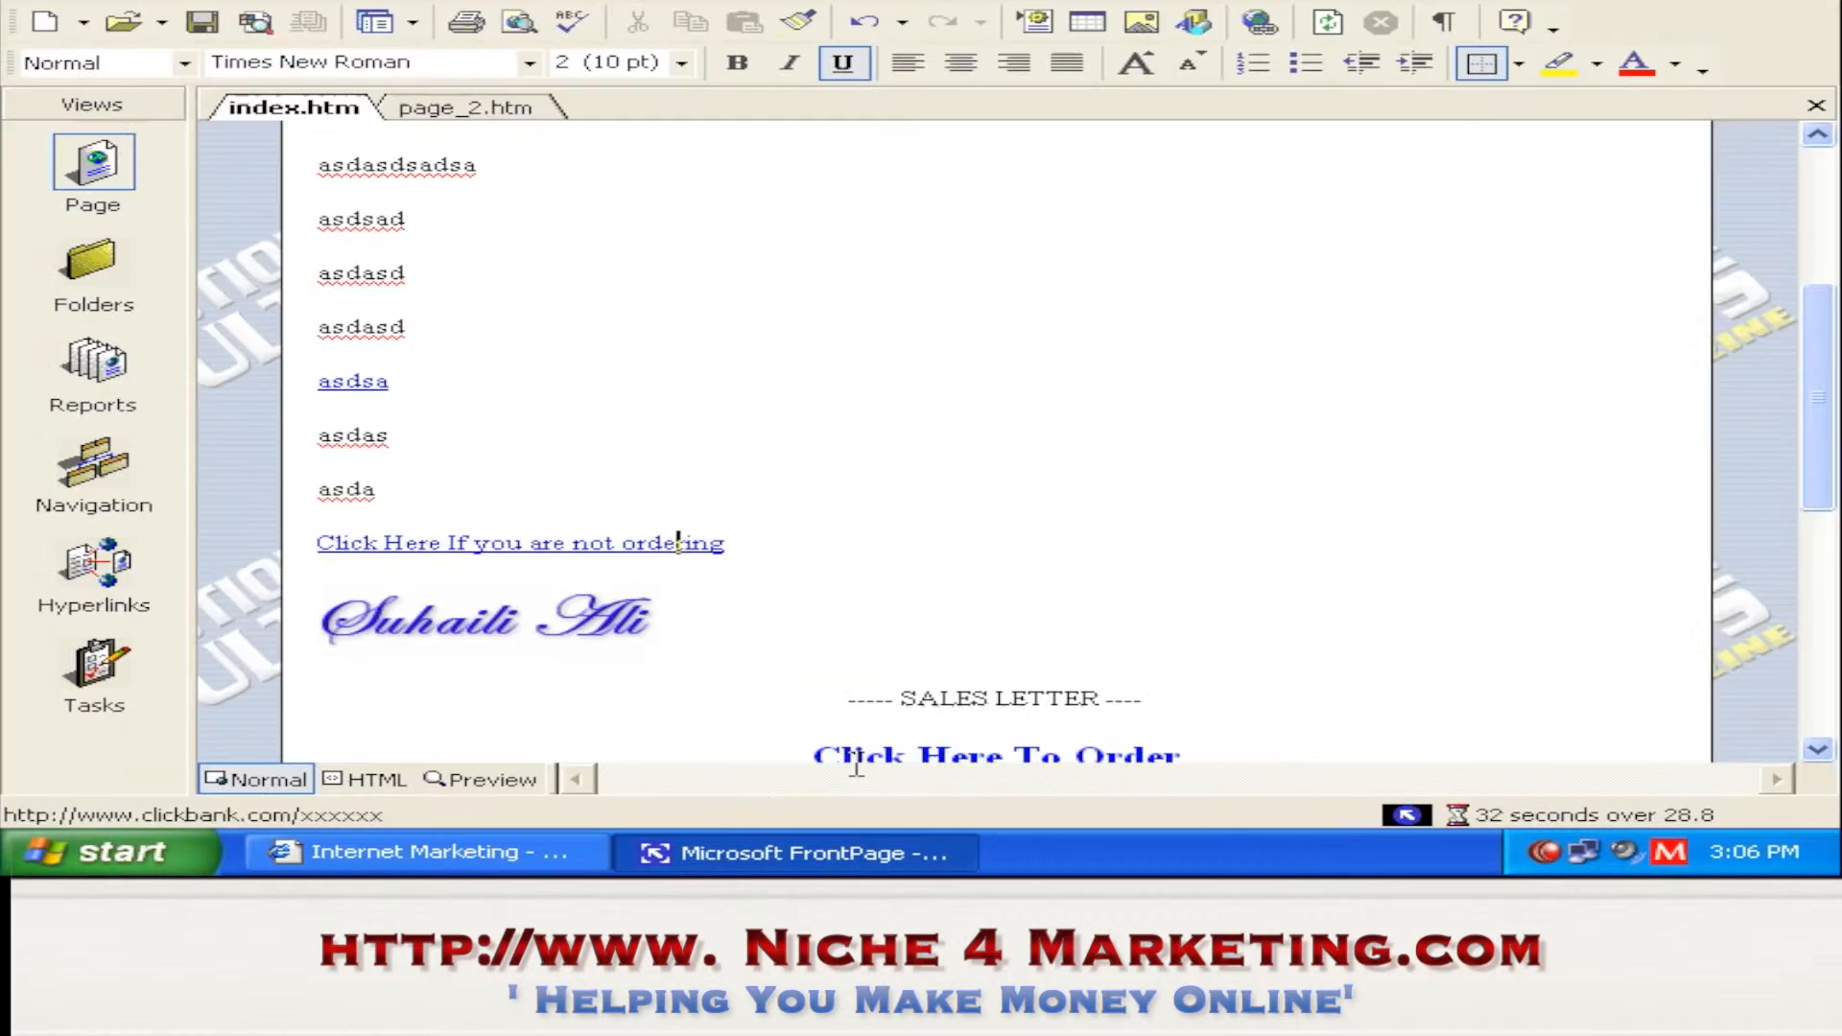
click(1827, 557)
drag(1826, 557, 1826, 203)
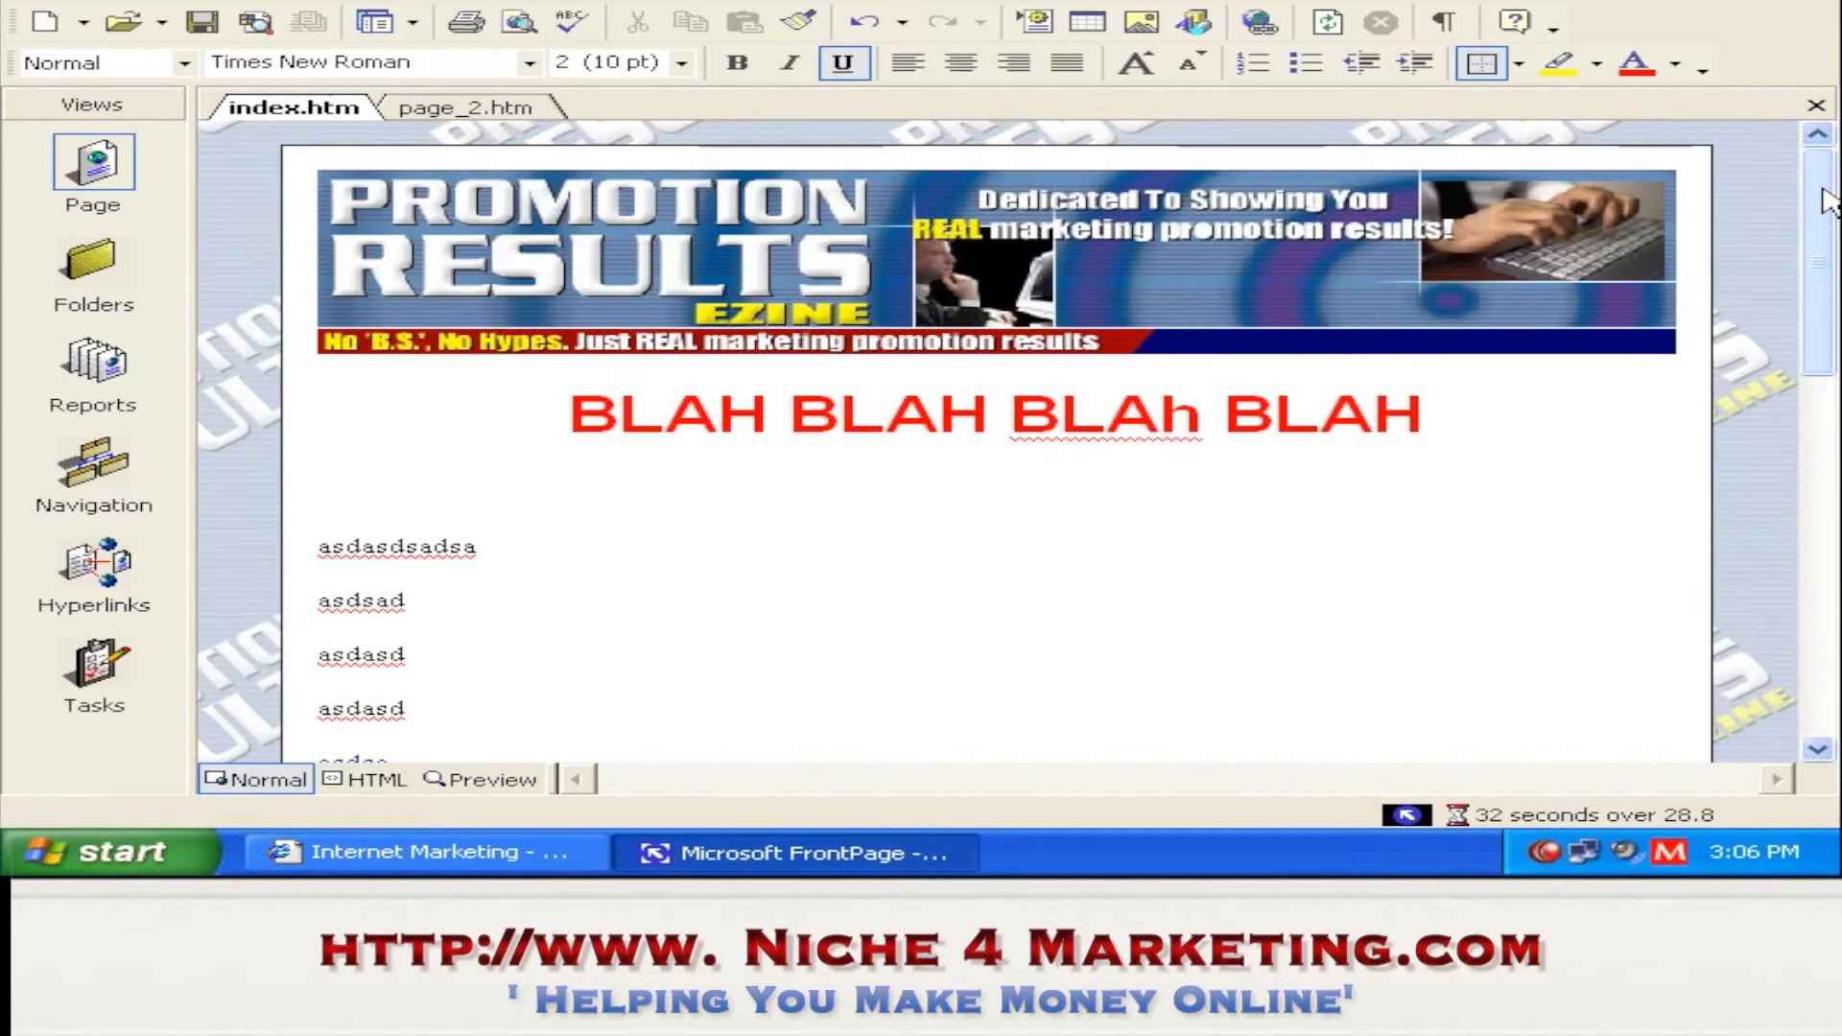